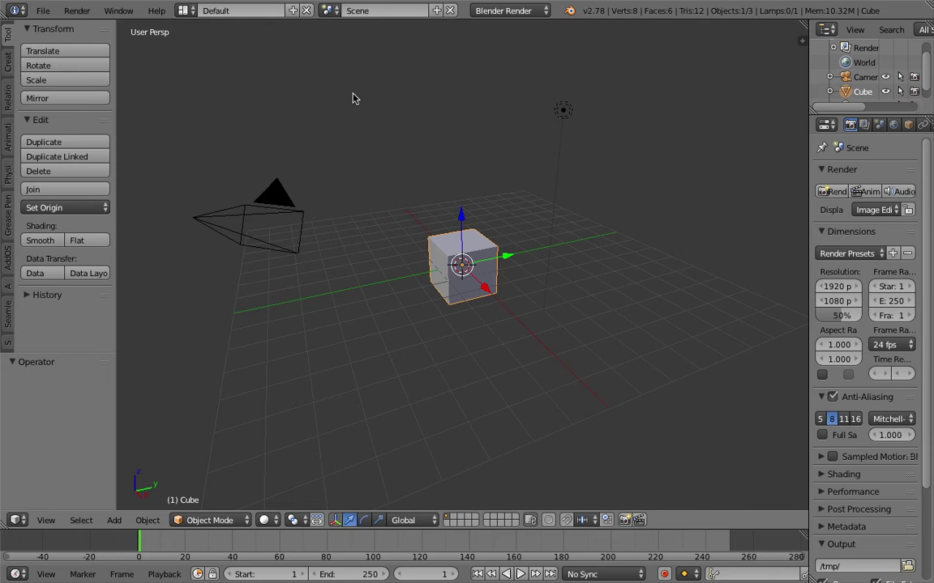
Step: Select all the default objects in the scene and delete them
key("a")
key("a")
key("x")
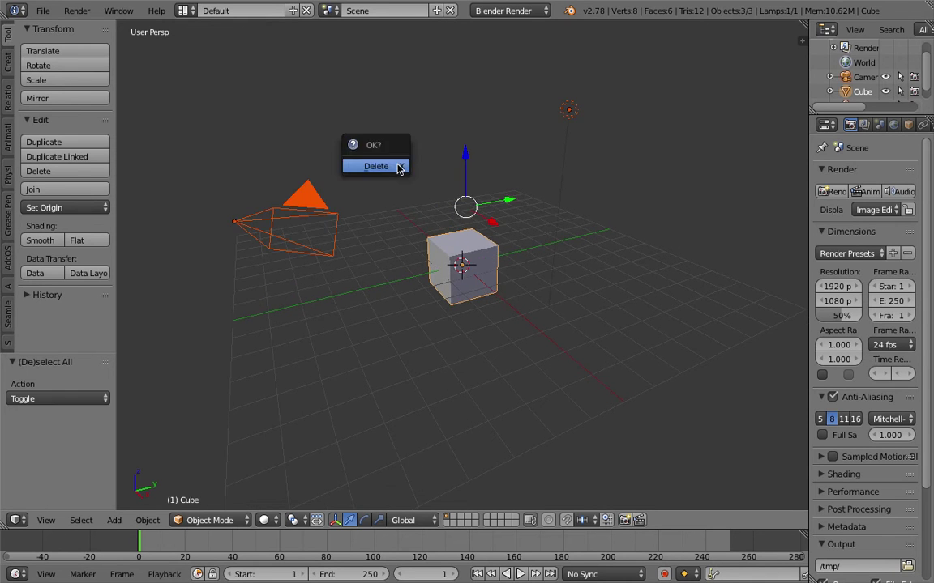
left_click(399, 166)
Step: Switch to the Compositing layout and create a new Sverchok node tree, with the node editor's sidebar hidden and its area made shorter
left_click(184, 10)
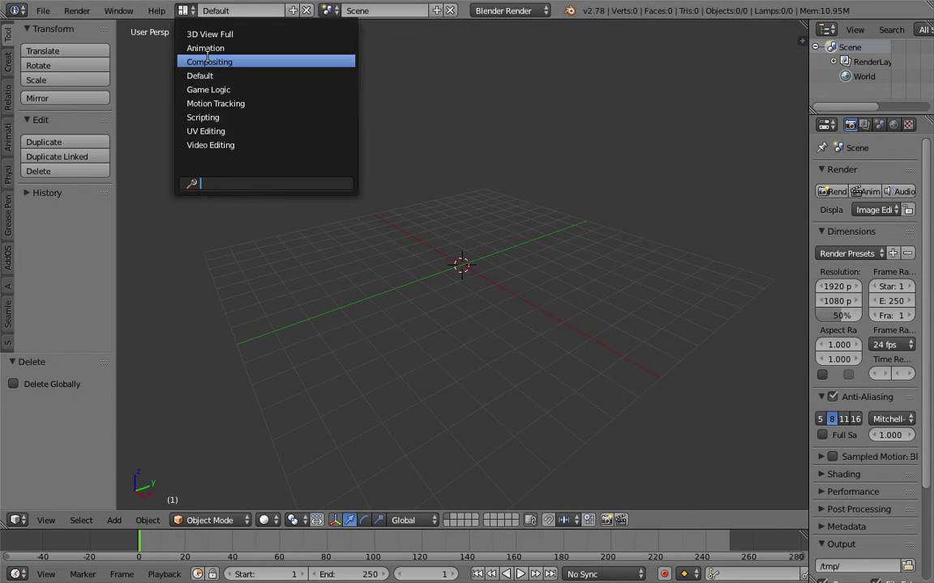
left_click(207, 62)
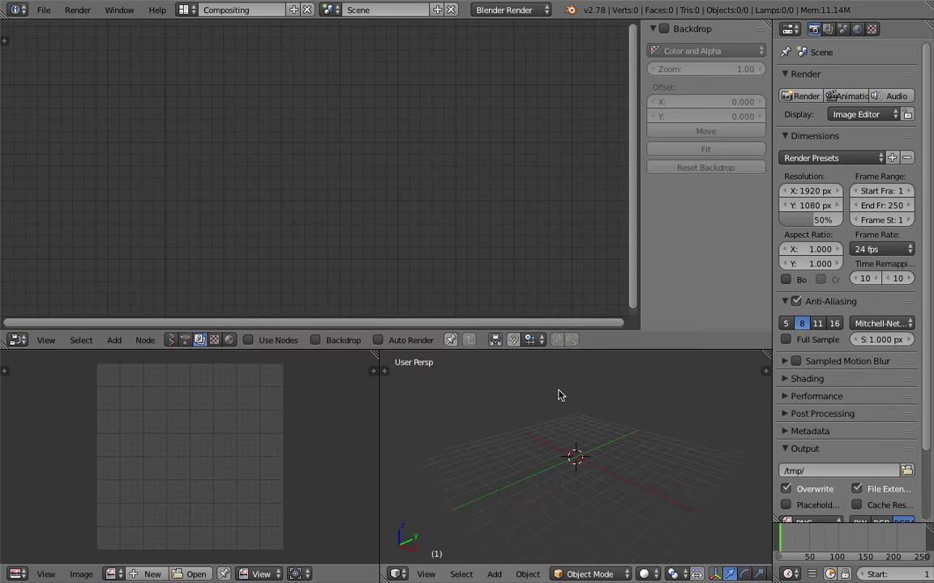
left_click(170, 340)
left_click(300, 339)
key("n")
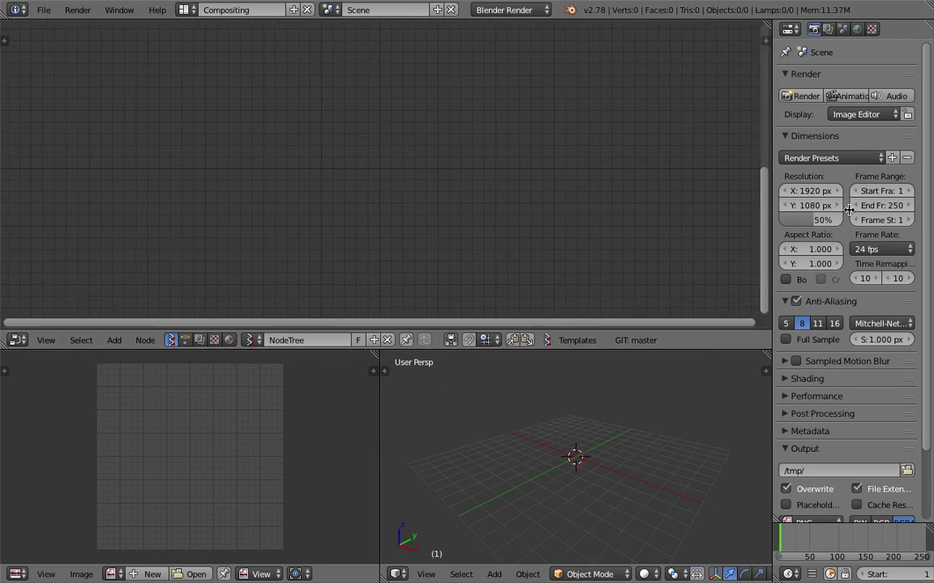
left_click_drag(662, 349, 655, 287)
mouse_move(610, 353)
middle_mouse_down()
mouse_move(635, 361)
mouse_move(621, 365)
middle_mouse_up()
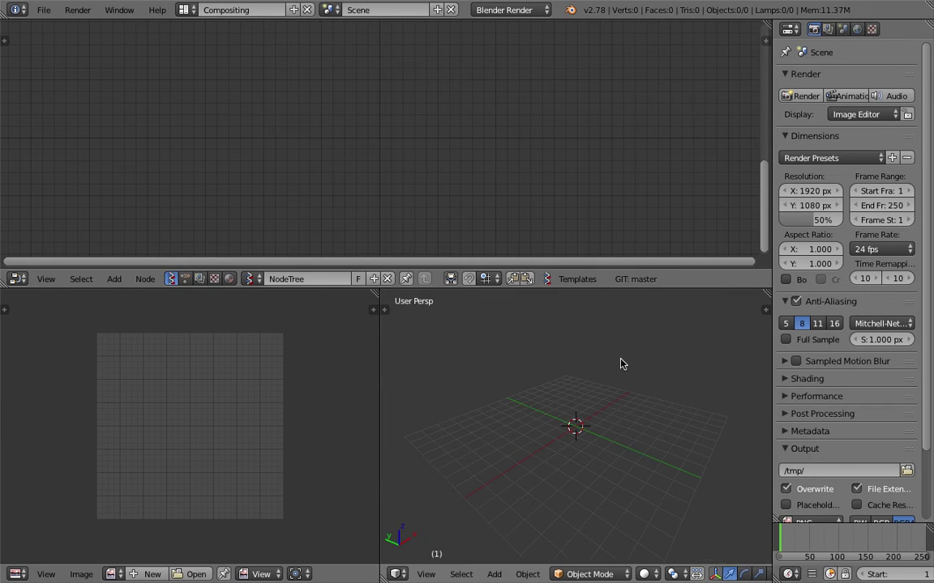
Step: Save the file to the Desktop as enter_the_matrix_001.blend
left_click(42, 11)
left_click(70, 136)
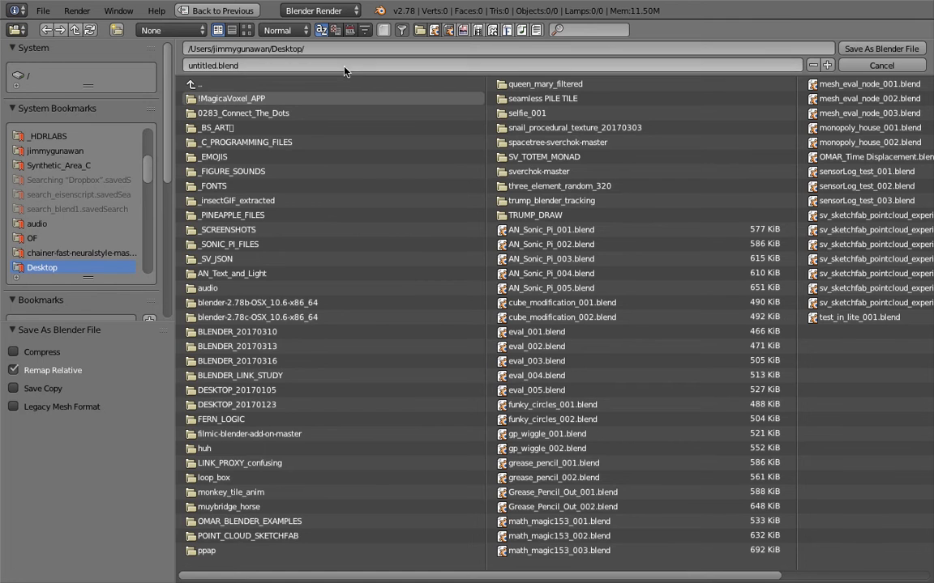
type("enter_the_")
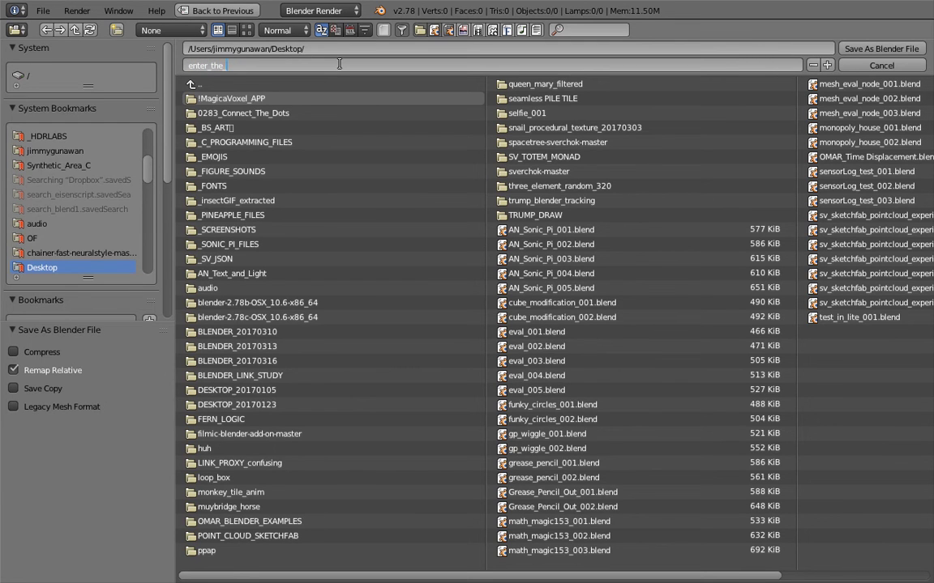
type("matrix")
key("Return")
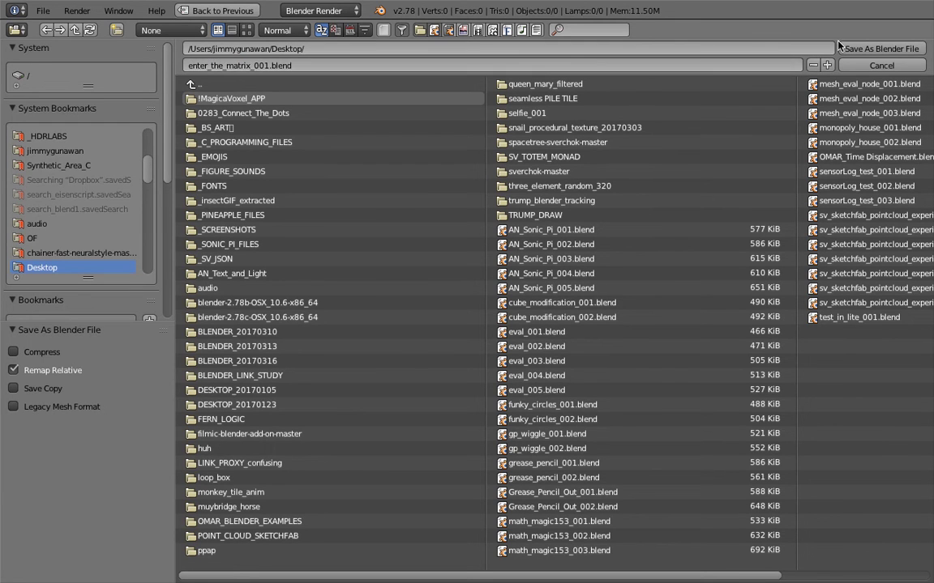
left_click(881, 49)
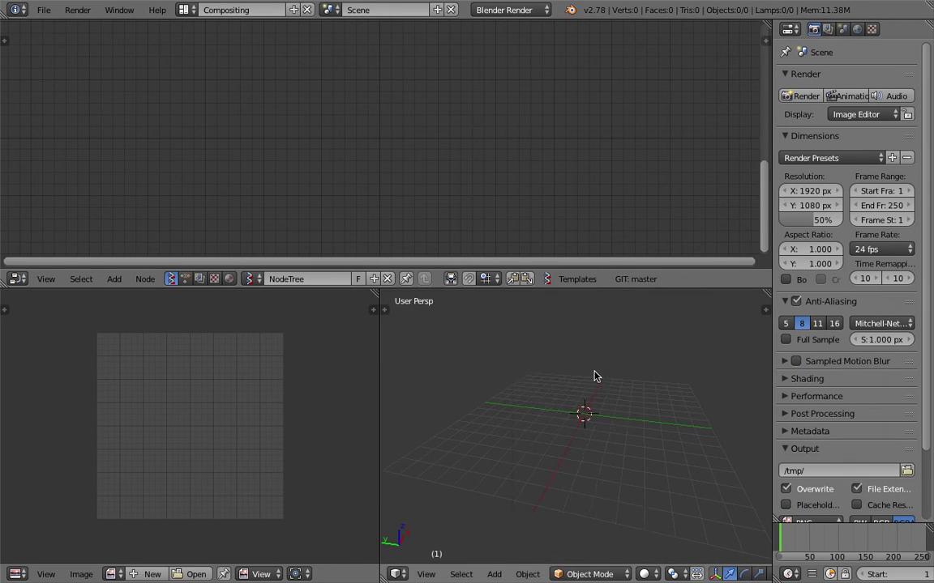
Step: Add a MeshEvalNode to the node tree and save the file
key("shift+a")
mouse_move(590, 366)
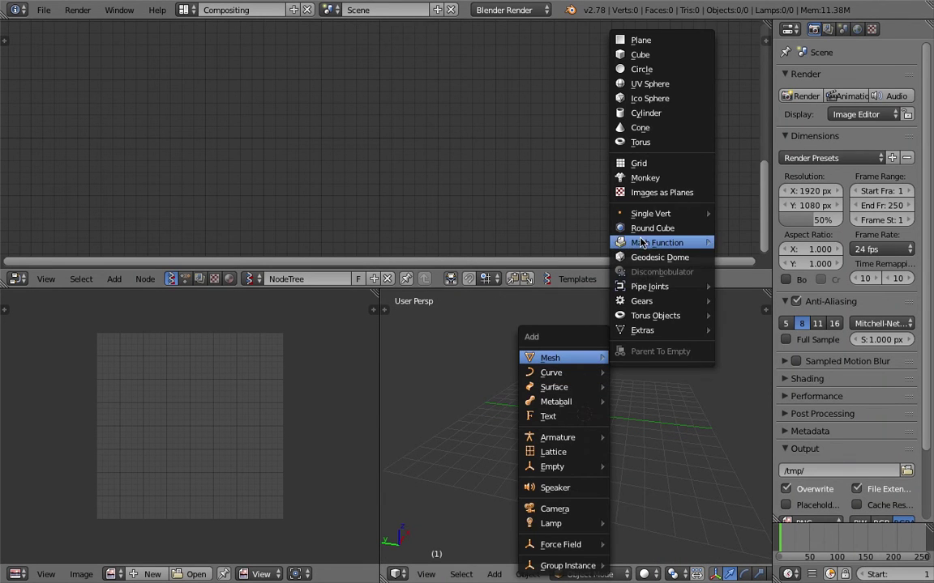
key("shift+a")
left_click(321, 111)
type("mesh")
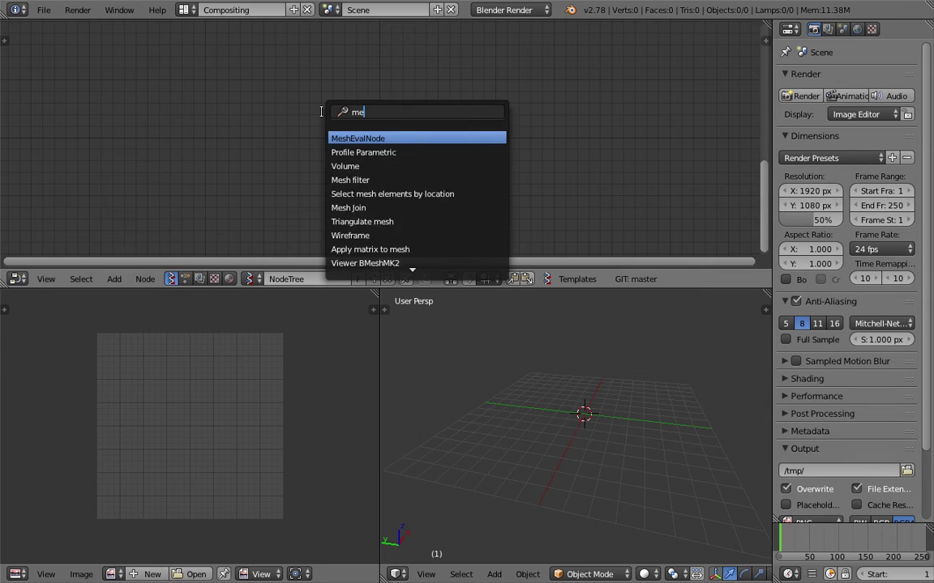
key("Return")
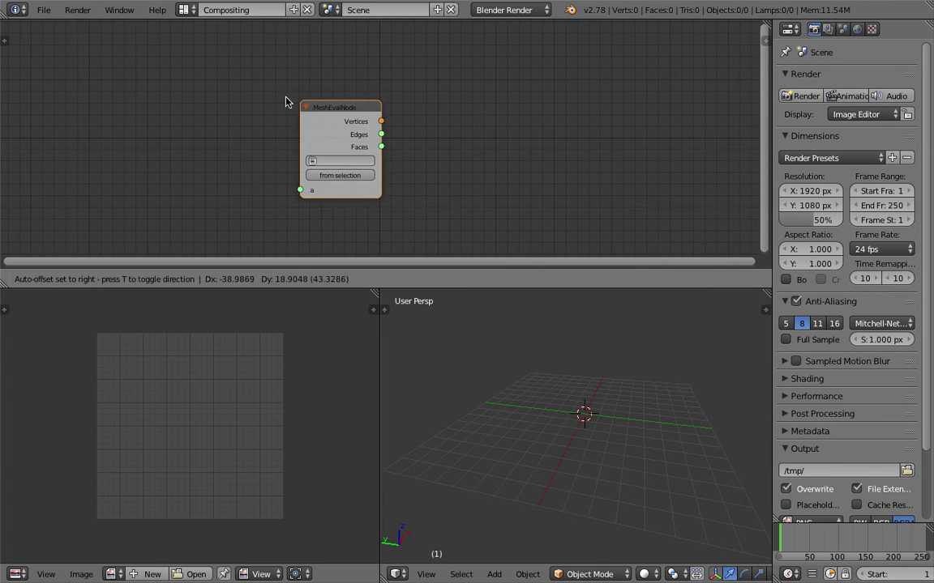
left_click(286, 98)
key("ctrl+s")
left_click(289, 99)
Step: Add a mesh plane at the origin of the 3D scene
key("shift+a")
mouse_move(519, 324)
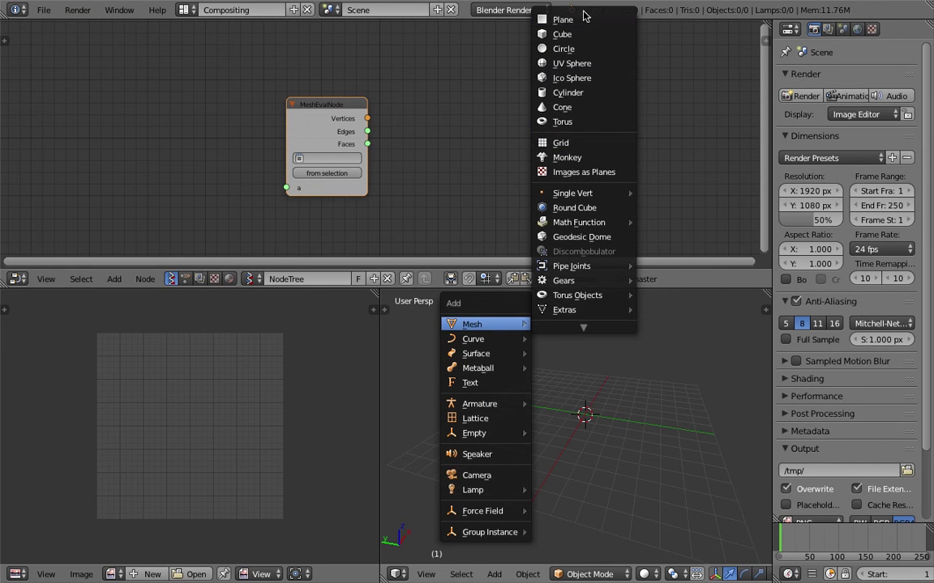
left_click(582, 22)
scroll(638, 418, "up", 4)
middle_click_drag(638, 418, 606, 435)
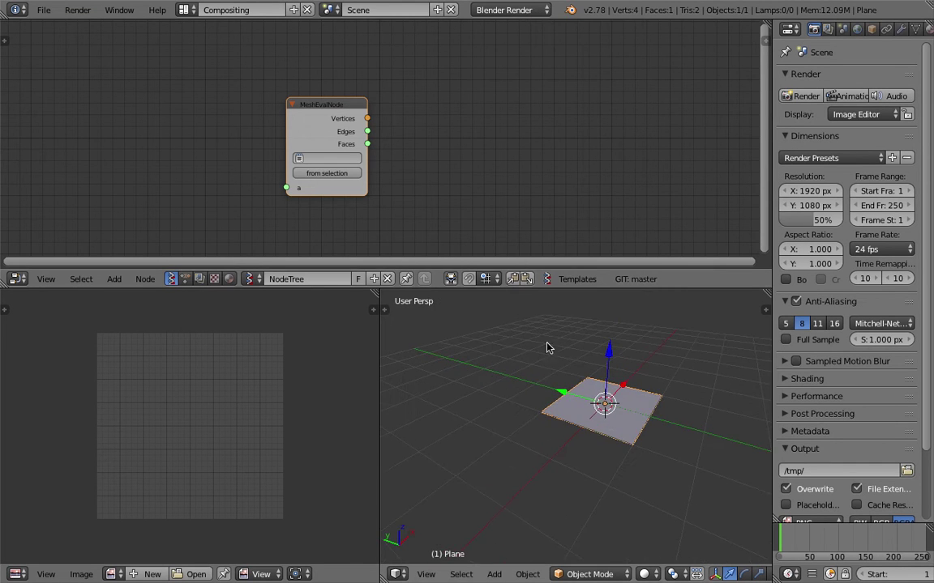
middle_click_drag(506, 408, 492, 413)
middle_click_drag(579, 359, 584, 363)
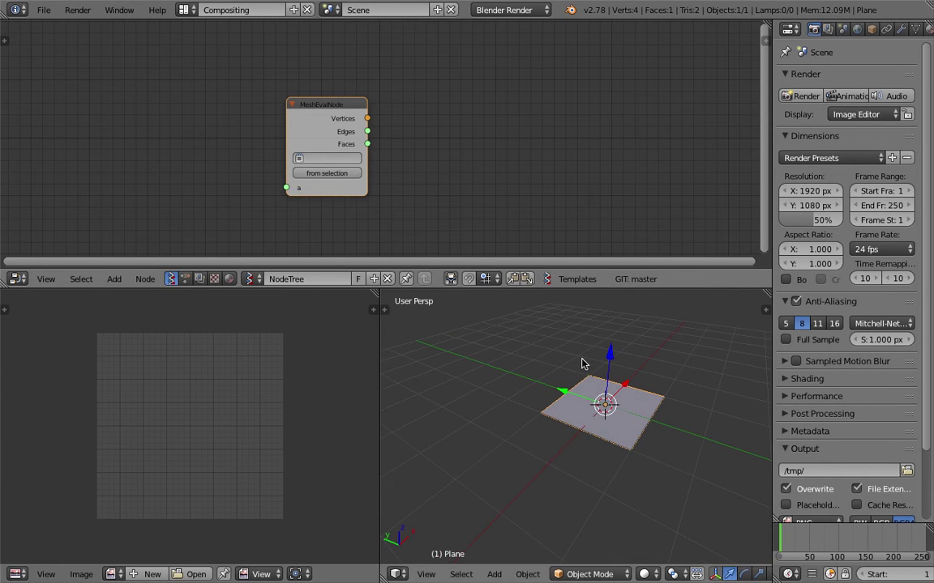
Step: Load the selected plane's mesh data into the MeshEvalNode using its from selection option
left_click(325, 173)
middle_click_drag(550, 398, 633, 443)
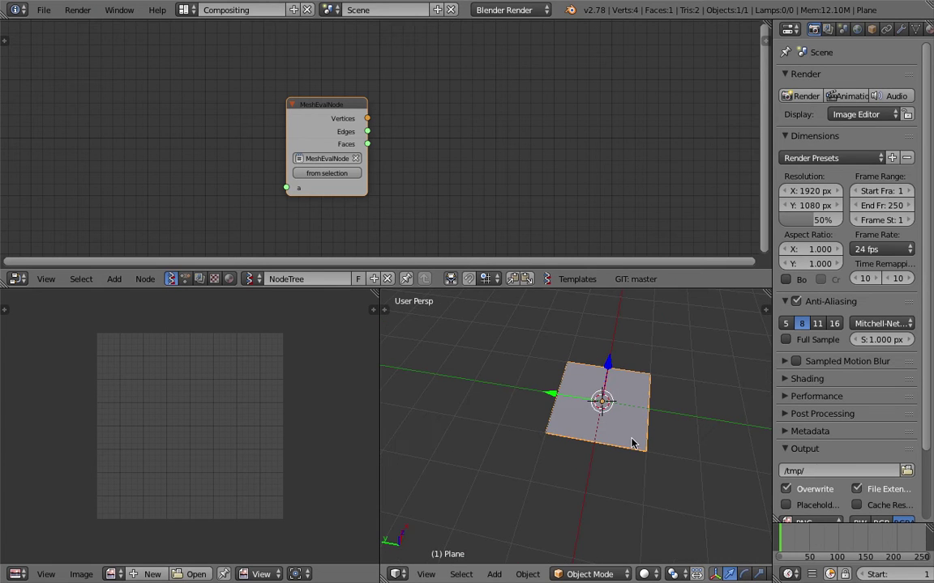
middle_click_drag(599, 402, 581, 442)
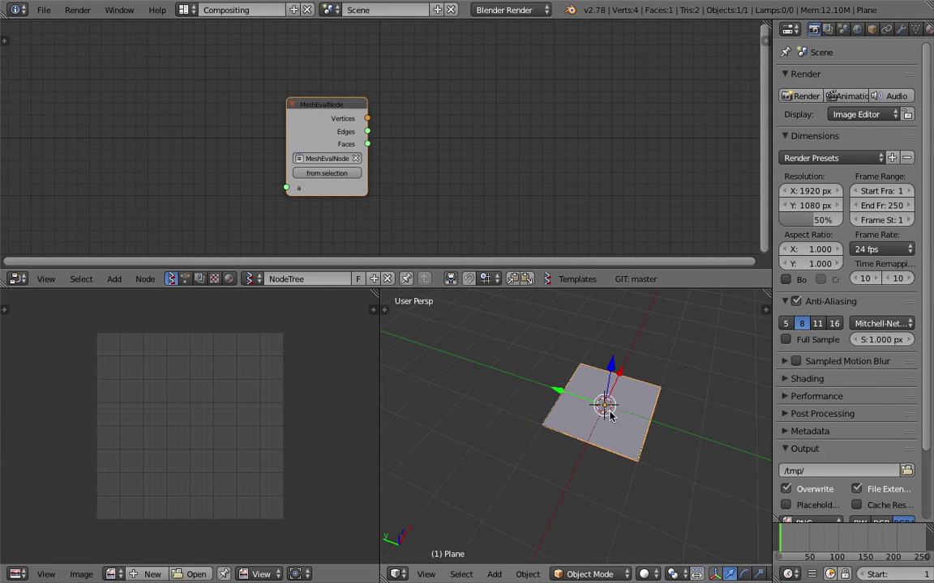
middle_click_drag(565, 389, 541, 387)
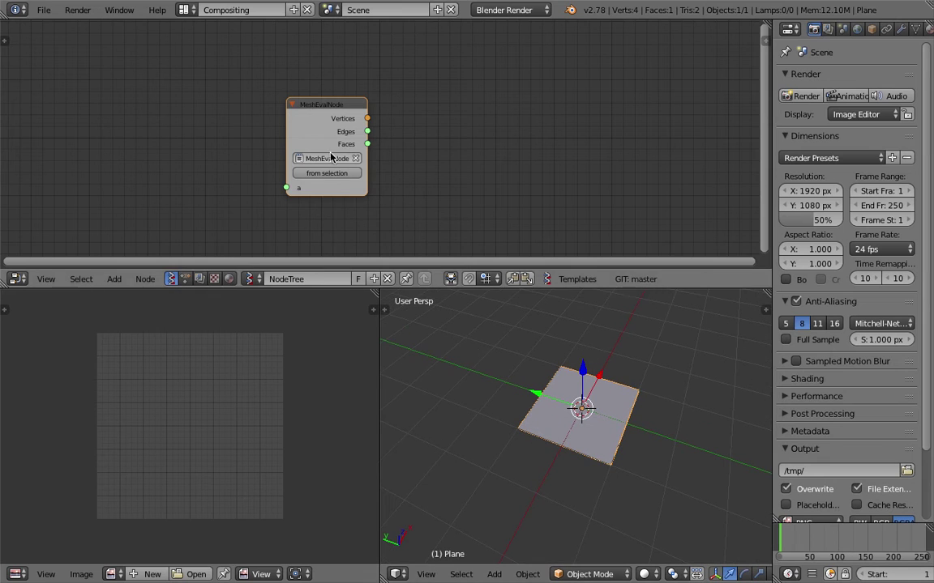
left_click(322, 175)
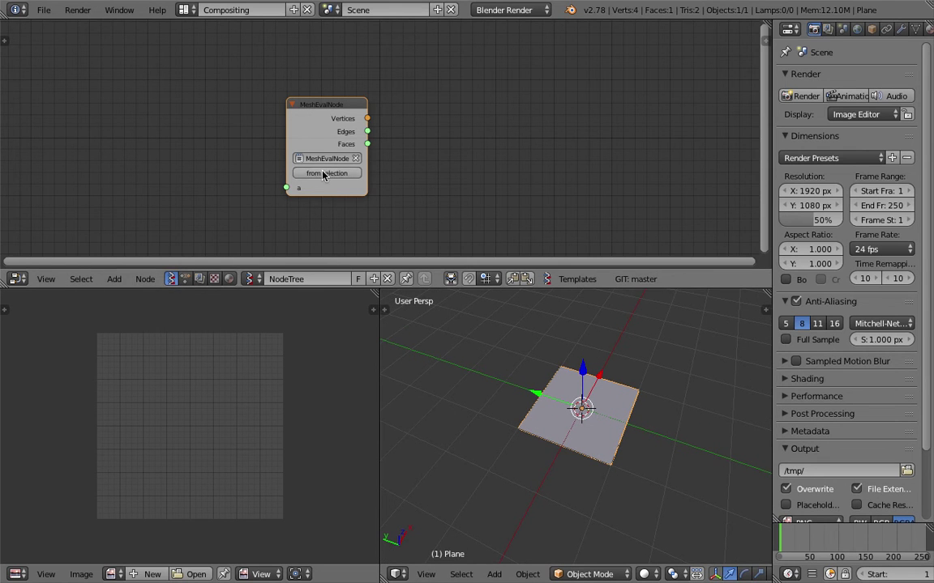
Step: Change the image editor area to a Text Editor and open the MeshEvalNode text in it
left_click(110, 574)
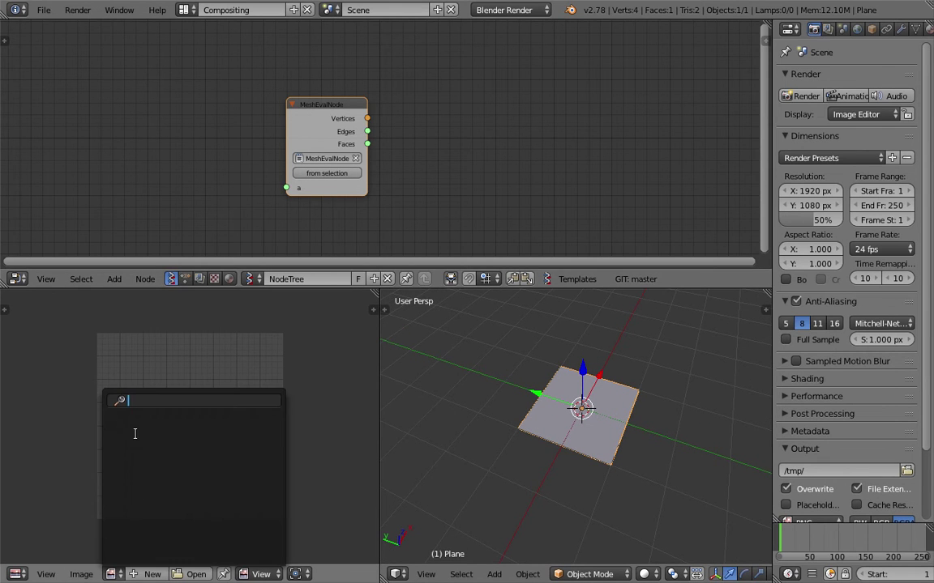
left_click(17, 573)
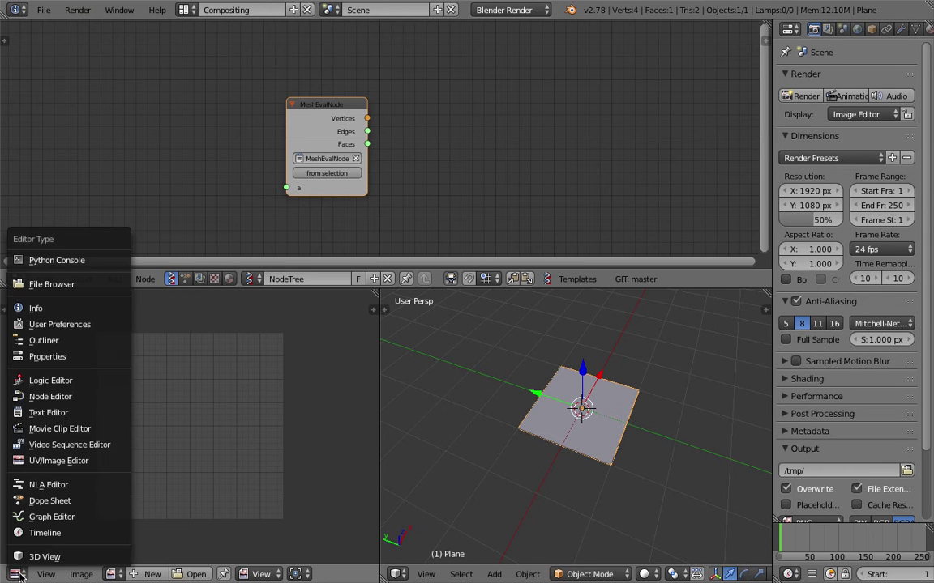
left_click(71, 411)
left_click(161, 574)
left_click(198, 428)
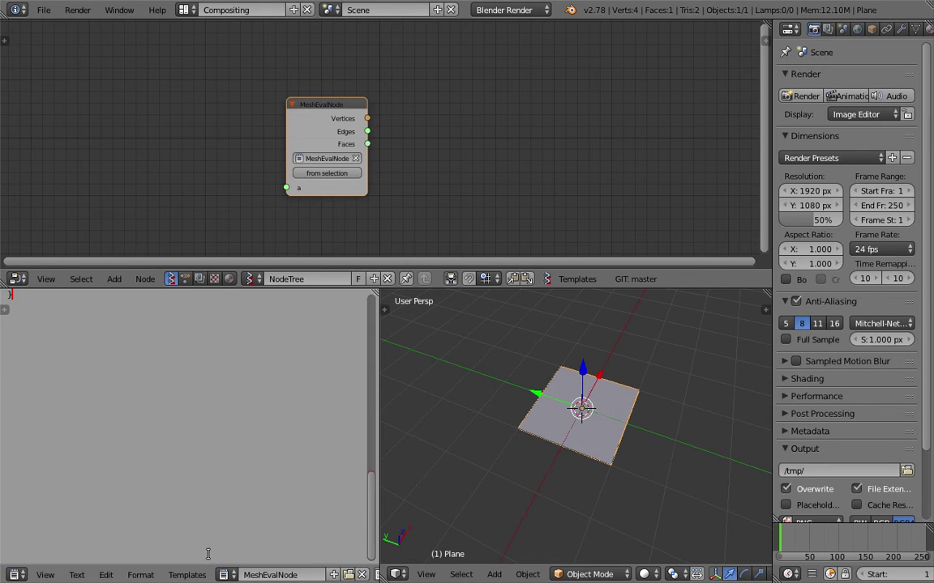
Step: Rename the MeshEvalNode text to Plane and assign the renamed text to the node
left_click(278, 578)
type("Plane")
key("Return")
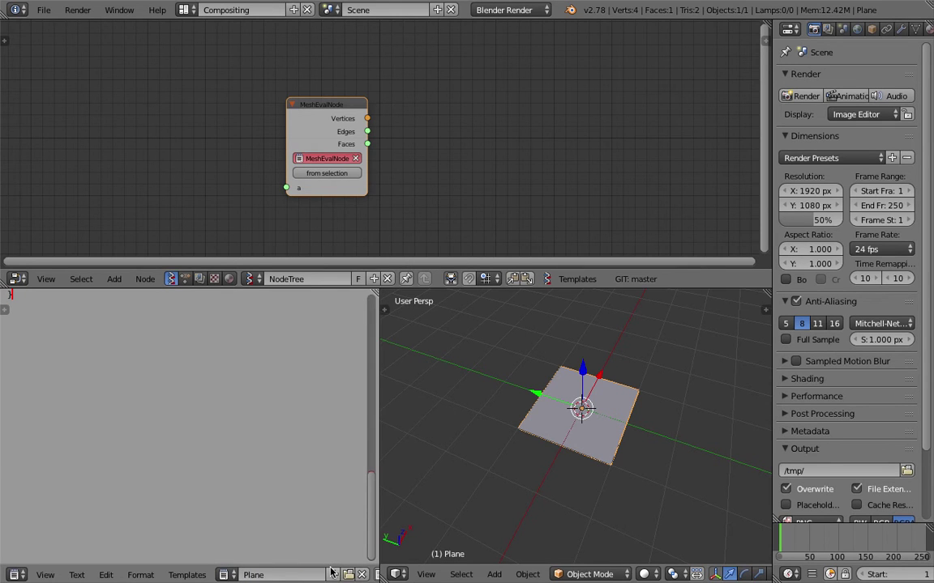
left_click(331, 159)
left_click(338, 177)
Step: Play the animation briefly and move the plane away from the origin
key("alt+a")
scroll(457, 171, "up", 1)
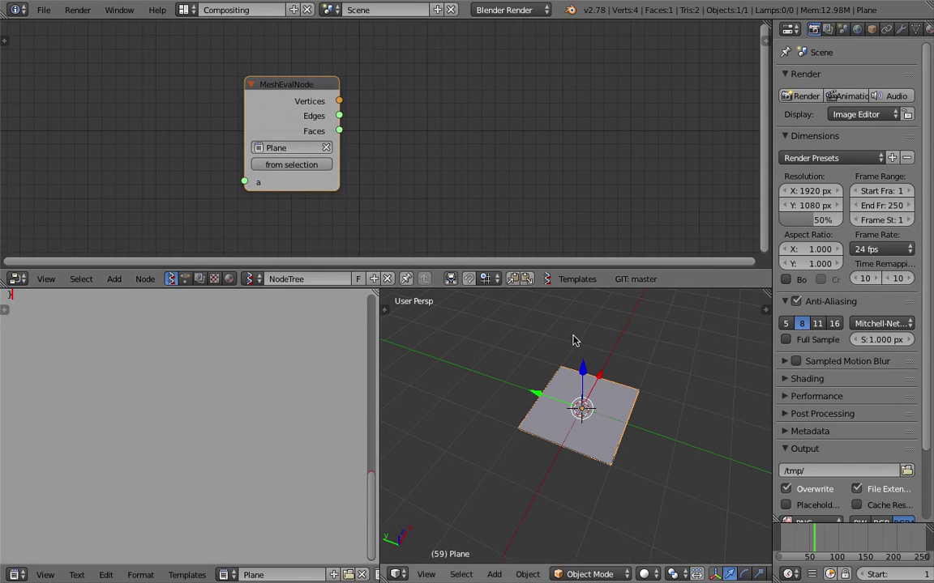
key("g")
left_click(539, 395)
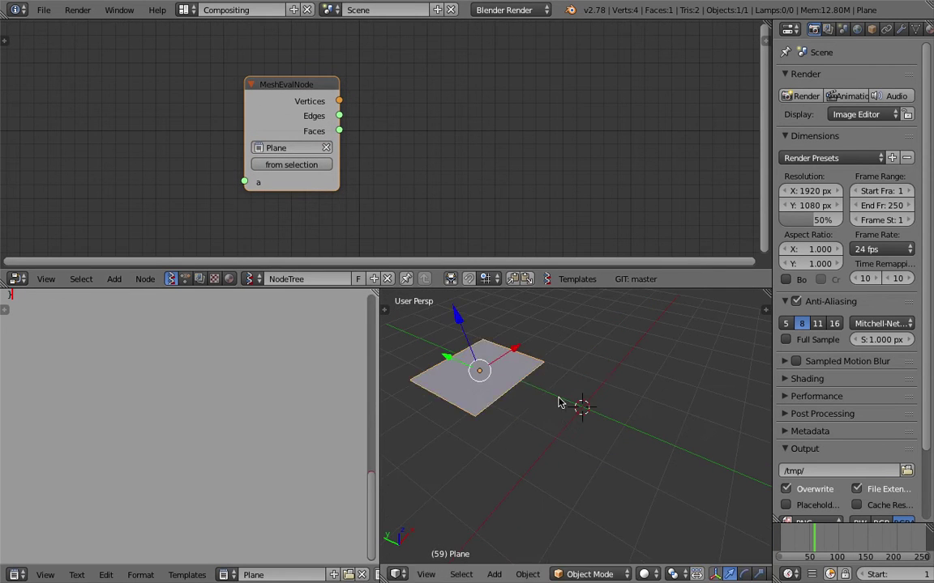
Step: Add a Viewer Draw node and link the MeshEvalNode's Vertices and Faces outputs to its vertices and edg_pol inputs
key("shift+a")
left_click(421, 113)
type("view")
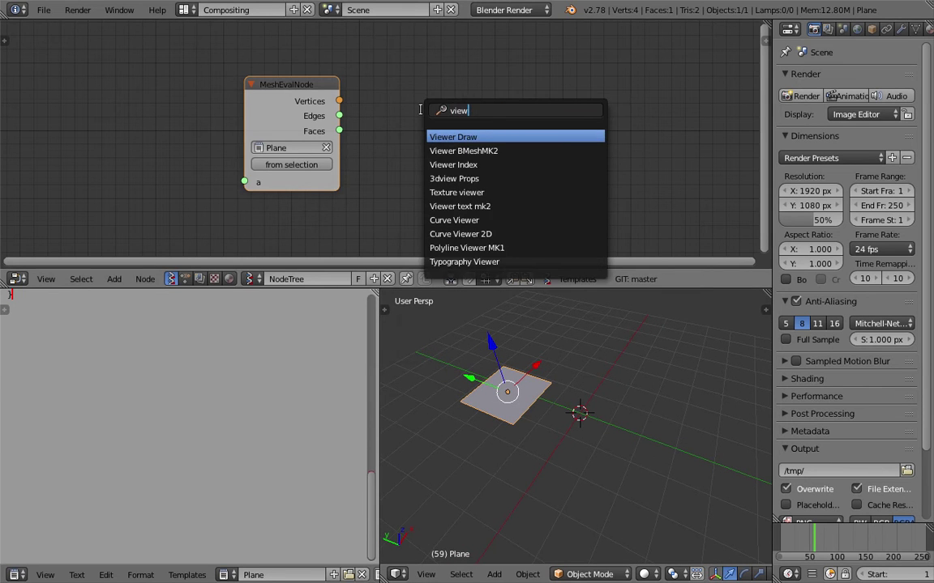
key("Return")
left_click(448, 85)
left_click_drag(342, 103, 448, 184)
left_click_drag(339, 131, 448, 199)
middle_click_drag(609, 390, 519, 365)
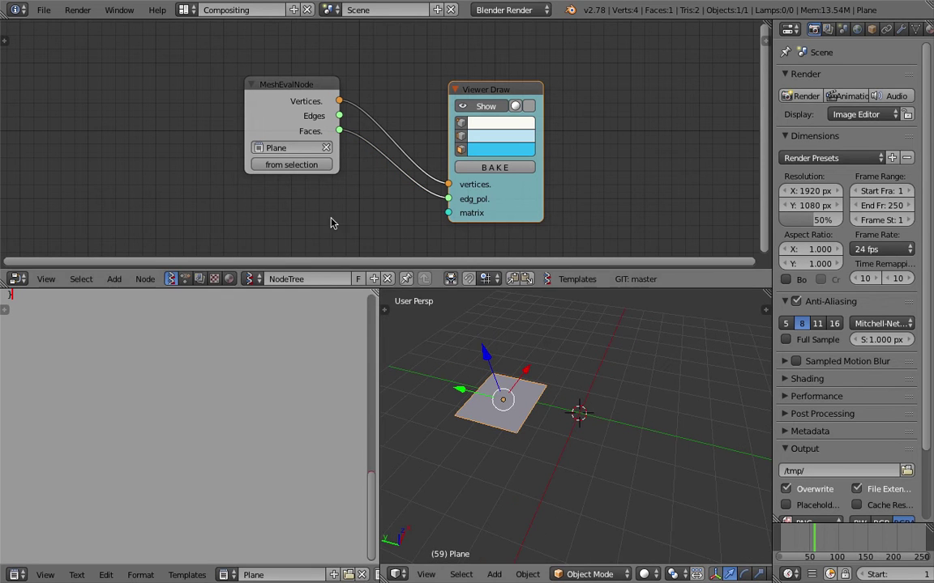
Step: Turn on line numbers and syntax highlighting for the Plane text
scroll(372, 350, "up", 10)
scroll(373, 350, "down", 5)
left_click_drag(378, 326, 378, 314)
middle_click_drag(374, 574, 302, 574)
left_click(309, 575)
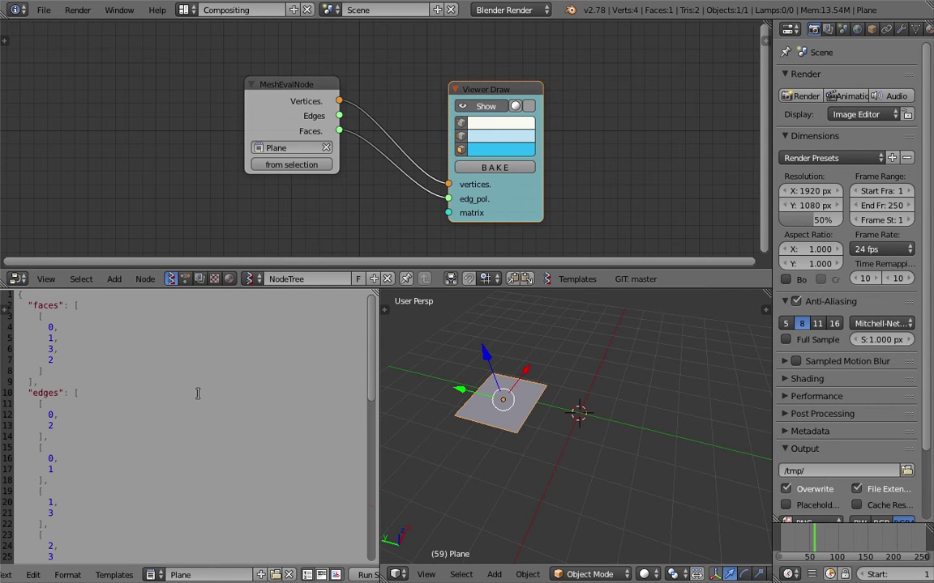
Step: Change the last vertex's Z value in the Plane text to "0.0 + var" and go to frame 49 to refresh the nodes
scroll(79, 362, "down", 10)
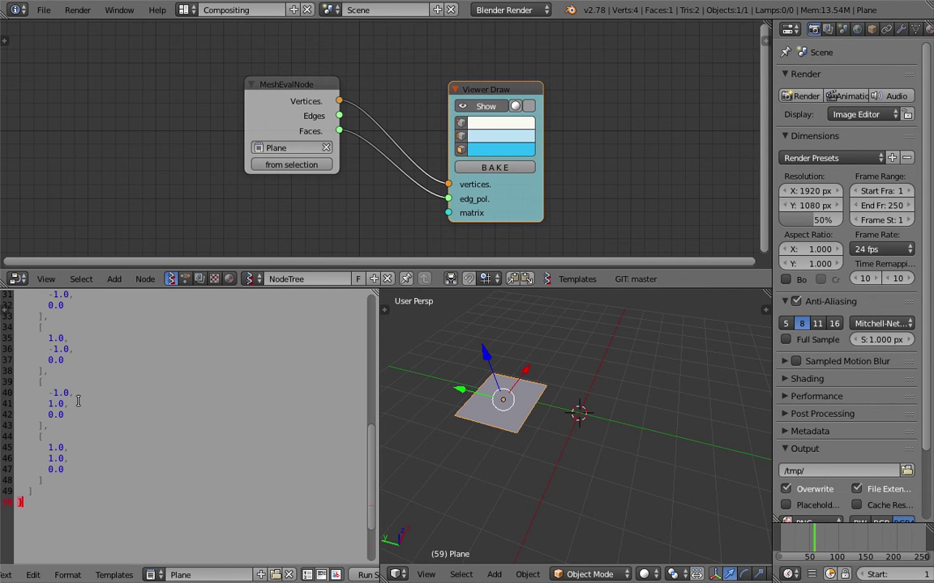
scroll(71, 362, "up", 1)
left_click_drag(276, 79, 258, 75)
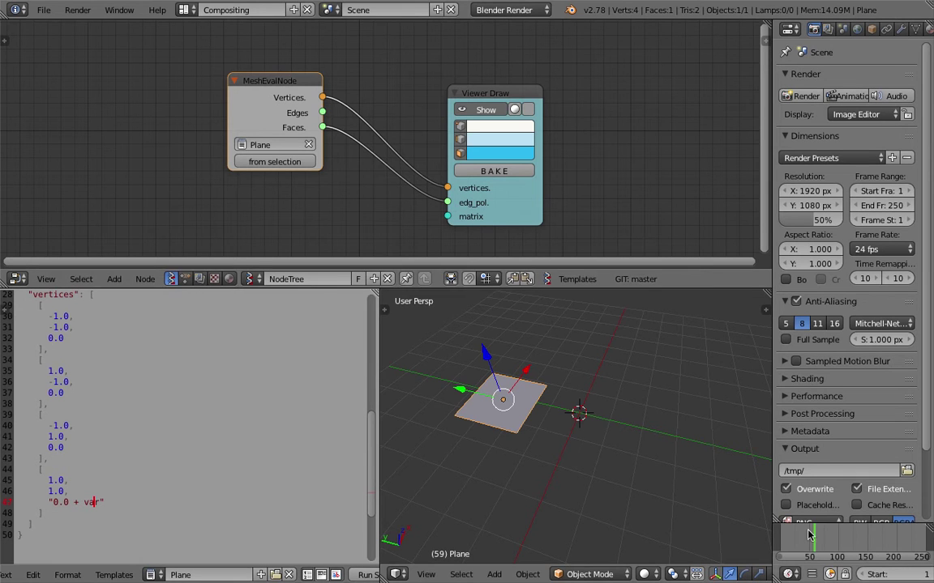
key("Down")
middle_click_drag(486, 357, 510, 352)
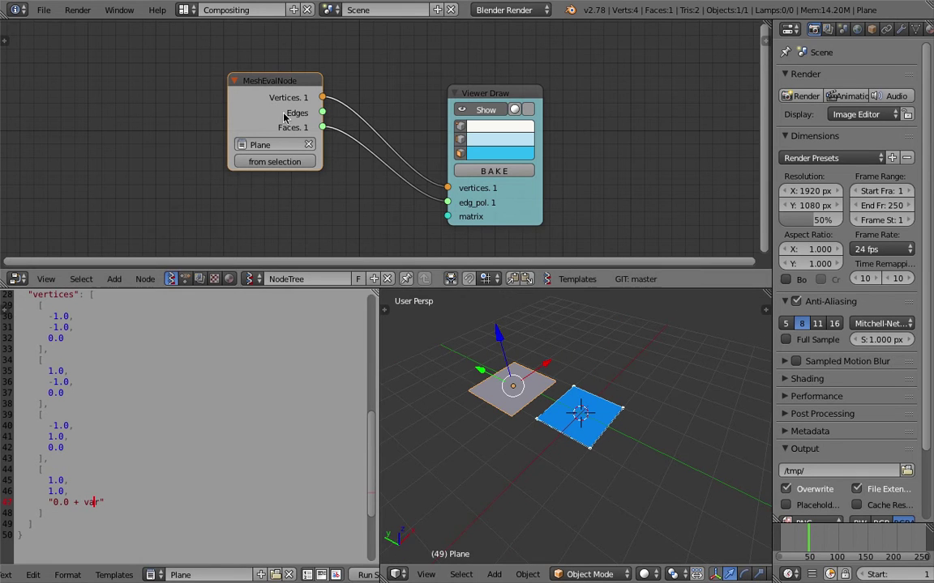
Step: Reposition the MeshEvalNode and reconnect its Faces output to the Viewer Draw's edg_pol input
mouse_move(260, 89)
left_mouse_down()
mouse_move(283, 94)
mouse_move(263, 120)
mouse_move(281, 81)
mouse_move(261, 86)
left_mouse_up()
left_click_drag(347, 132, 447, 202, "ctrl")
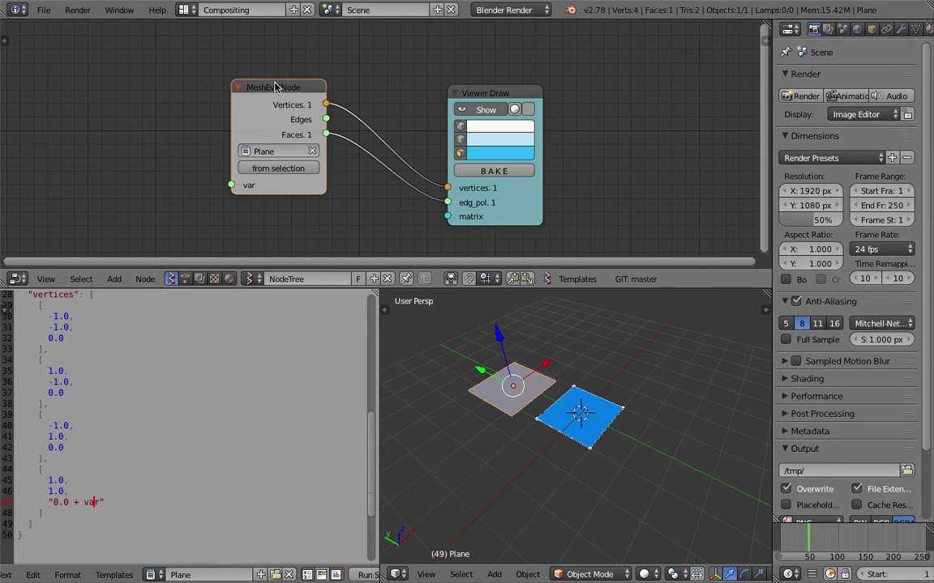
left_click_drag(274, 84, 284, 87)
left_click_drag(369, 124, 365, 152, "ctrl")
left_click_drag(338, 137, 447, 203)
middle_click_drag(263, 183, 289, 173)
Step: Add a Float number node and link its output to the MeshEvalNode's var input
key("a")
key("shift+a")
type("sfloat")
key("Return")
left_click(150, 150)
scroll(149, 150, "up", 1)
left_click_drag(187, 159, 238, 187)
Step: Vary the Float node's value, ending at 0.67, to raise the drawn mesh's corner, and save the file
left_click_drag(146, 176, 65, 176)
key("ctrl+s")
left_click(620, 417)
scroll(589, 415, "up", 2)
middle_click_drag(590, 415, 551, 389)
left_click_drag(140, 178, 208, 175)
left_click_drag(280, 87, 289, 85)
middle_click_drag(592, 379, 538, 370)
scroll(184, 409, "up", 2)
scroll(154, 411, "down", 2)
scroll(80, 376, "up", 2)
Step: Examine the faces, edges and vertices lists in the Plane text
left_click(80, 376)
scroll(79, 376, "up", 2)
scroll(79, 375, "up", 5)
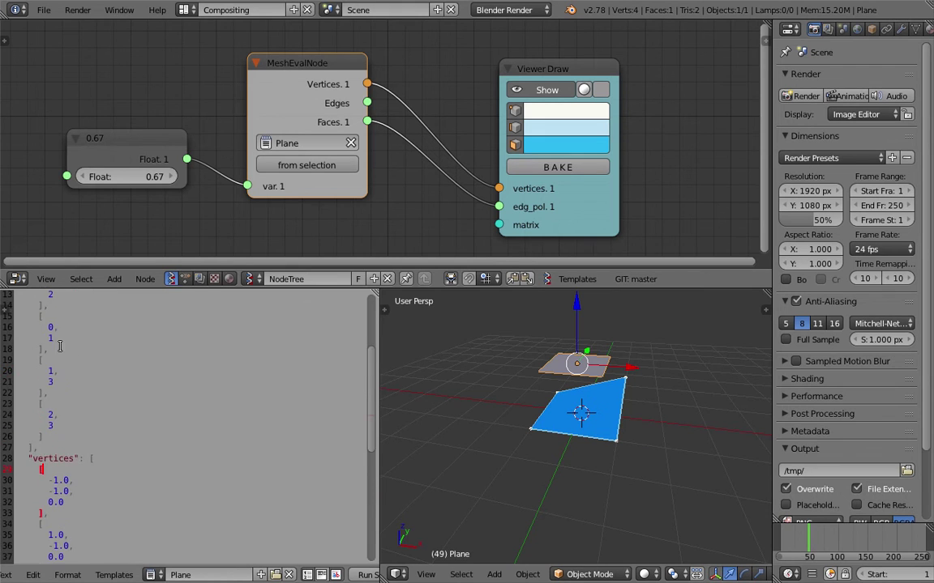
scroll(62, 345, "down", 4)
scroll(61, 345, "down", 6)
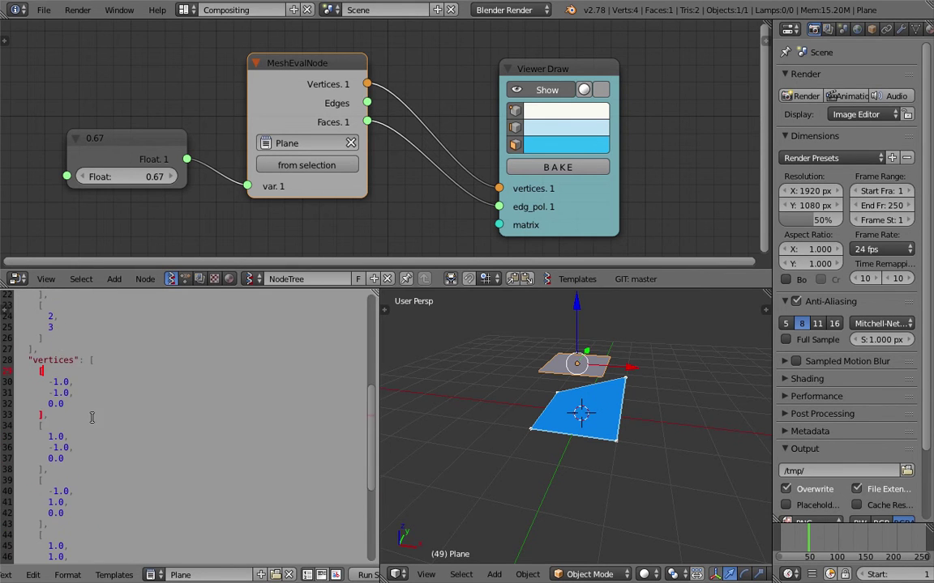
scroll(121, 356, "up", 2)
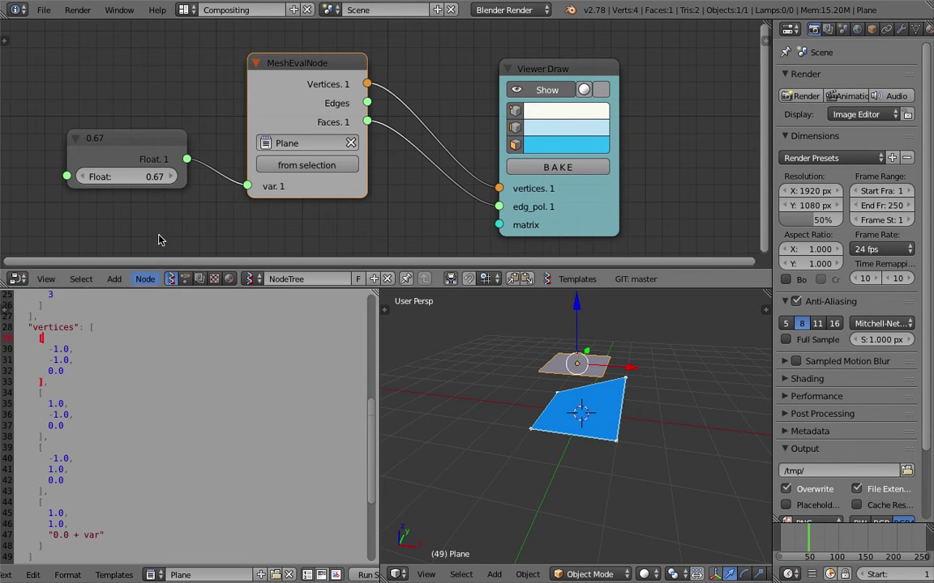
Step: Set the Float node's value to 0.28 and save over the existing file
left_click_drag(146, 176, 137, 141)
scroll(333, 143, "down", 1)
middle_click_drag(332, 146, 357, 138)
left_click_drag(350, 105, 332, 96)
scroll(331, 114, "down", 2)
middle_click_drag(379, 142, 370, 141)
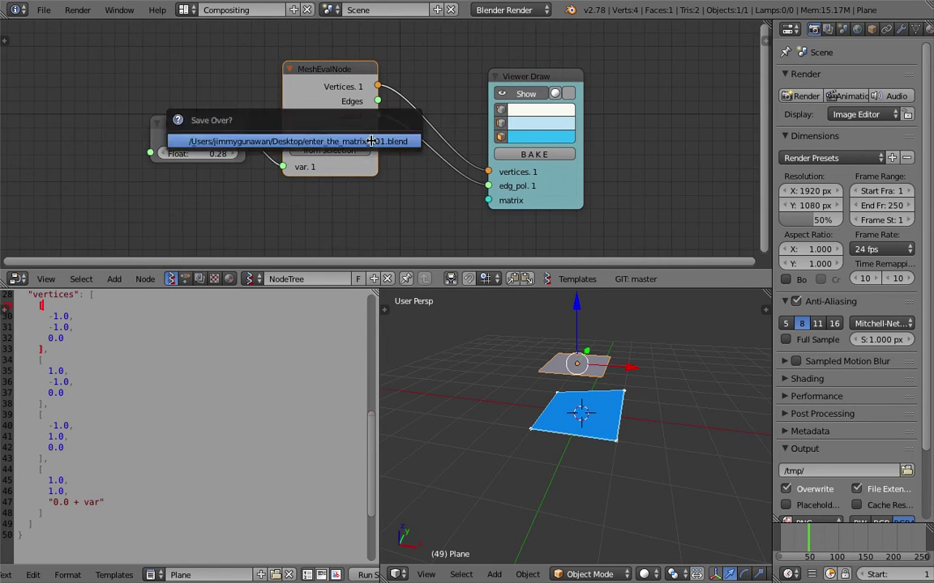
left_click(215, 125)
left_click_drag(338, 86, 339, 89)
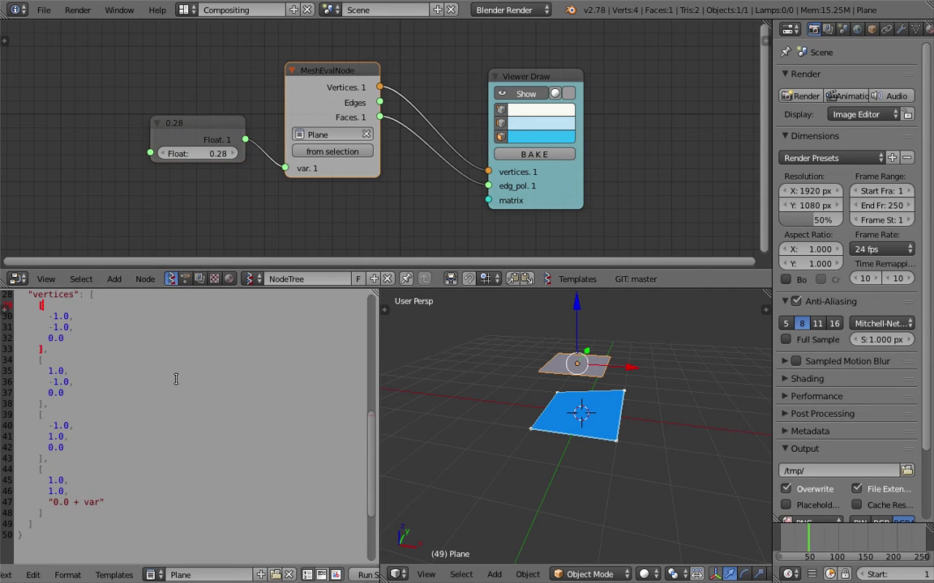
Step: Examine the faces and edges lists in the Plane text alongside the drawn mesh
scroll(154, 340, "up", 2)
scroll(361, 403, "up", 5)
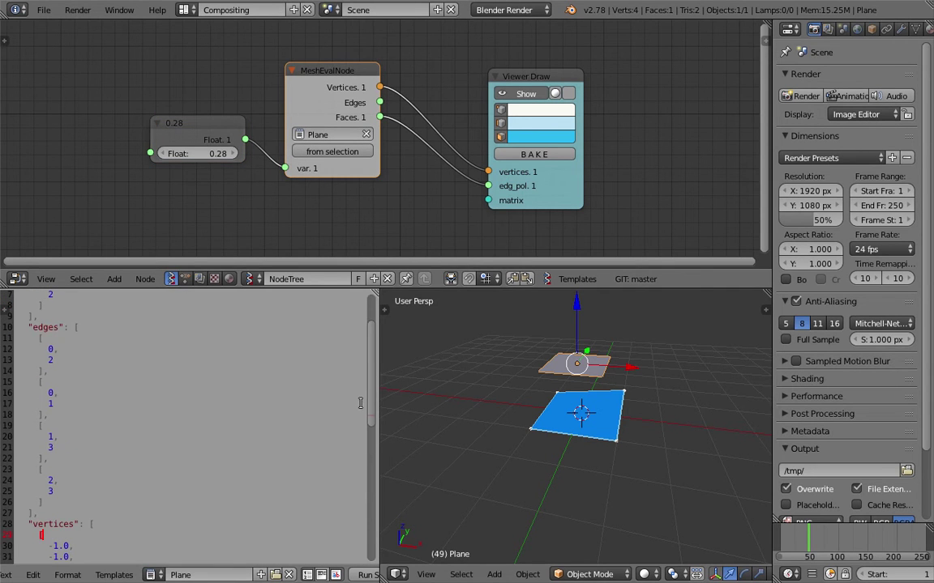
left_click_drag(372, 399, 386, 328)
left_click_drag(104, 320, 182, 527)
scroll(180, 503, "down", 5)
scroll(179, 479, "up", 5)
left_click(539, 413)
middle_click_drag(539, 414, 531, 414)
Step: Add a Text out node in the empty area beyond the Viewer Draw node
scroll(534, 175, "down", 3)
middle_click_drag(679, 104, 525, 85)
key("shift+a")
left_click(529, 87)
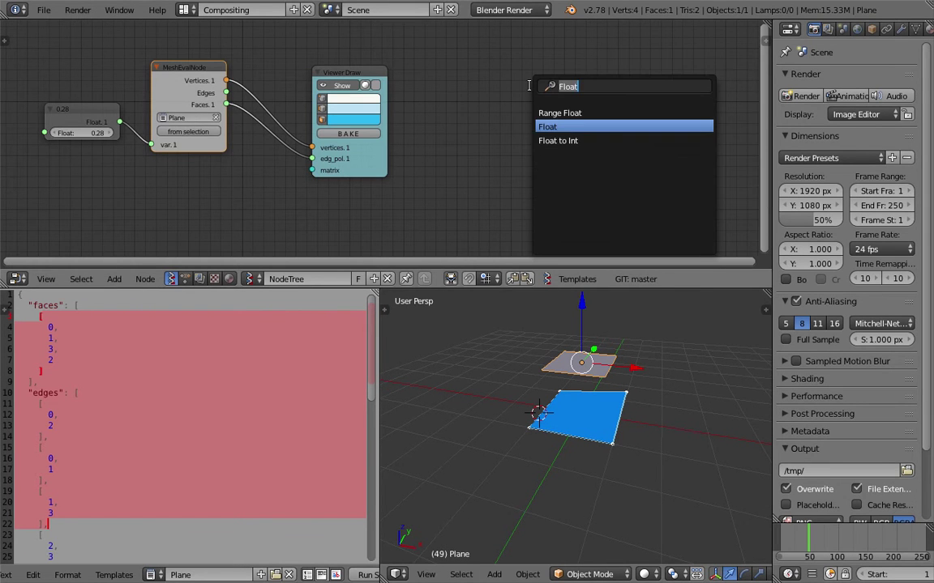
type("objec")
type("text o")
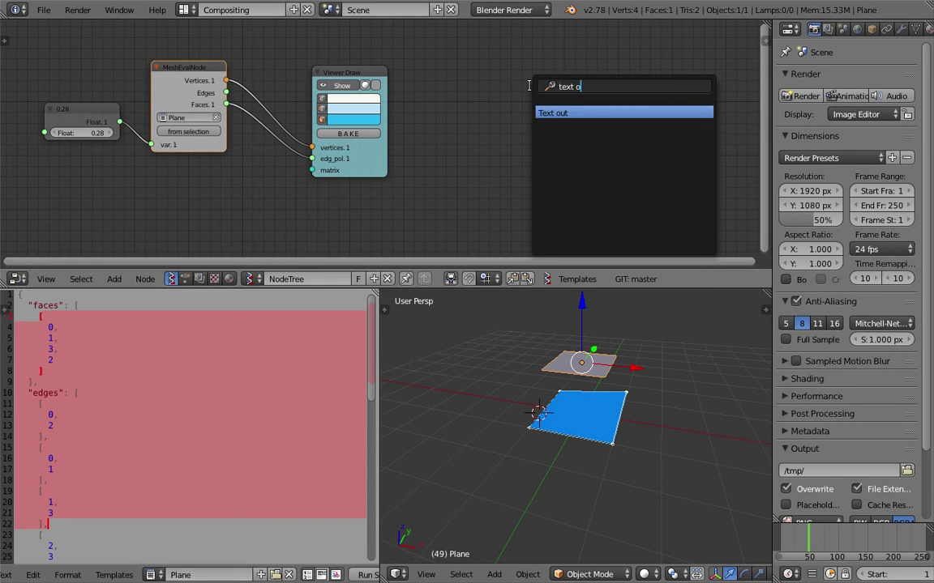
key("Return")
left_click(607, 138)
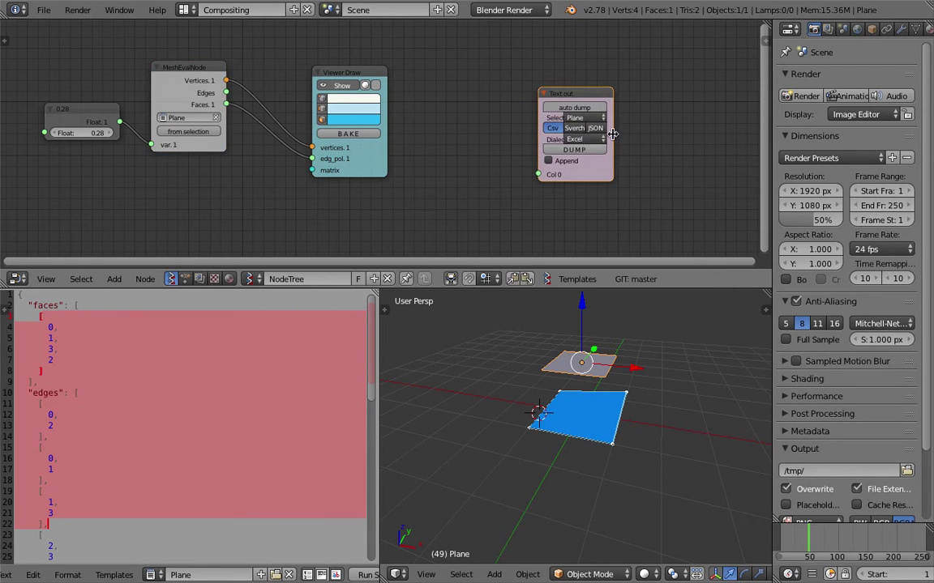
Step: Split the text editor into two and create a new empty text in the second one
scroll(630, 130, "up", 2)
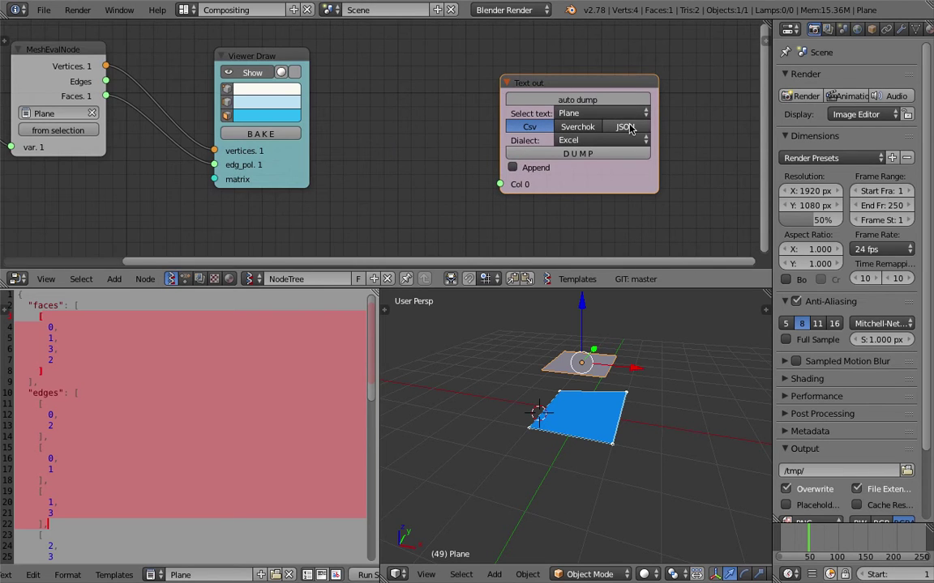
left_click_drag(378, 302, 244, 324)
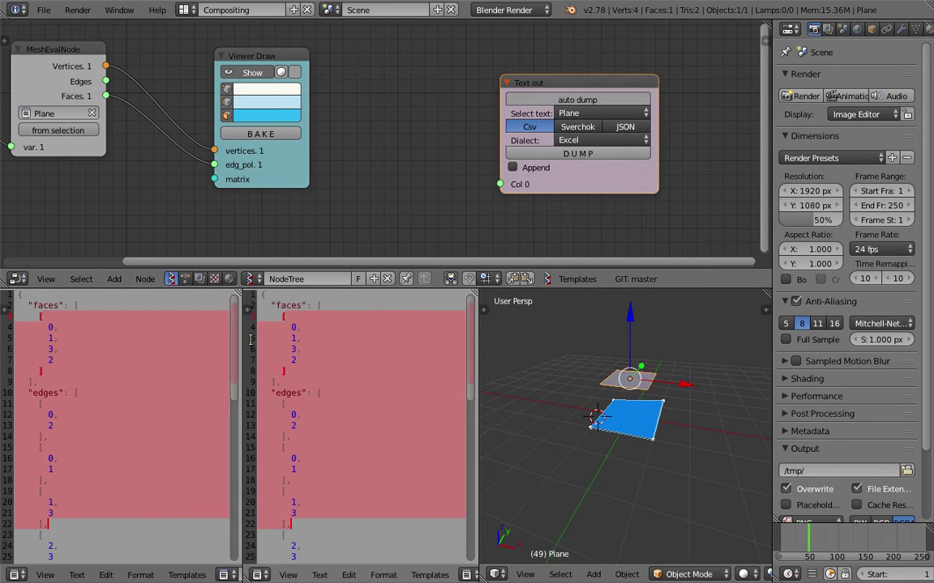
scroll(417, 580, "down", 2)
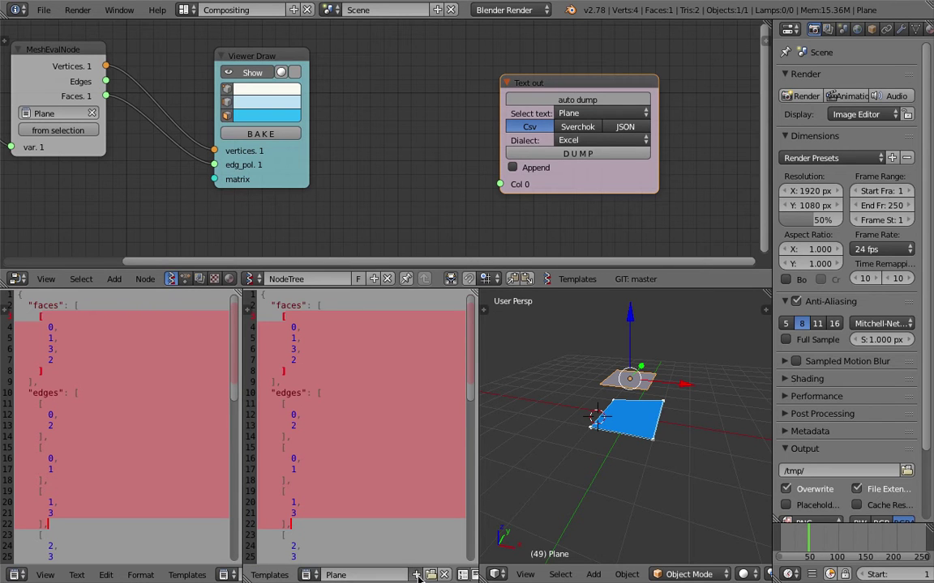
left_click(416, 574)
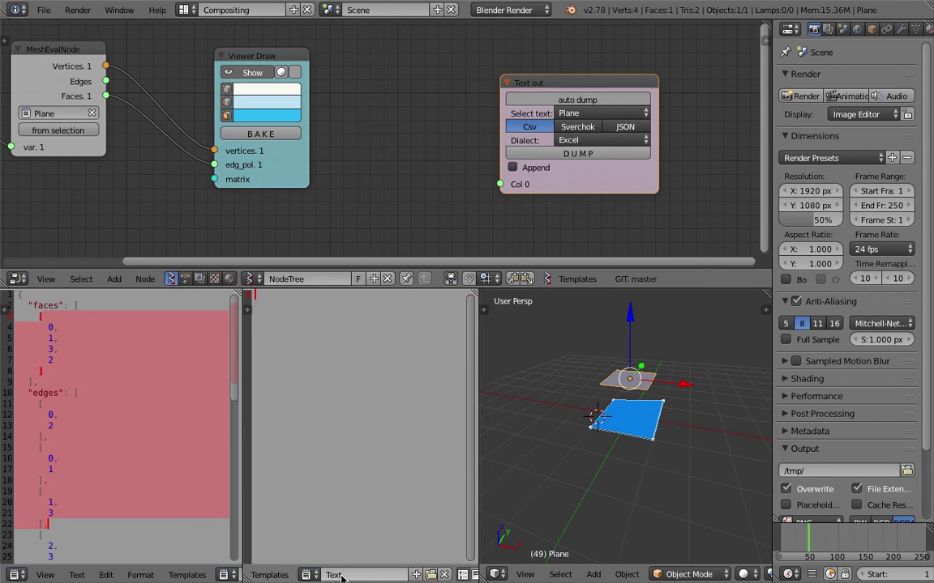
middle_click_drag(617, 417, 594, 429)
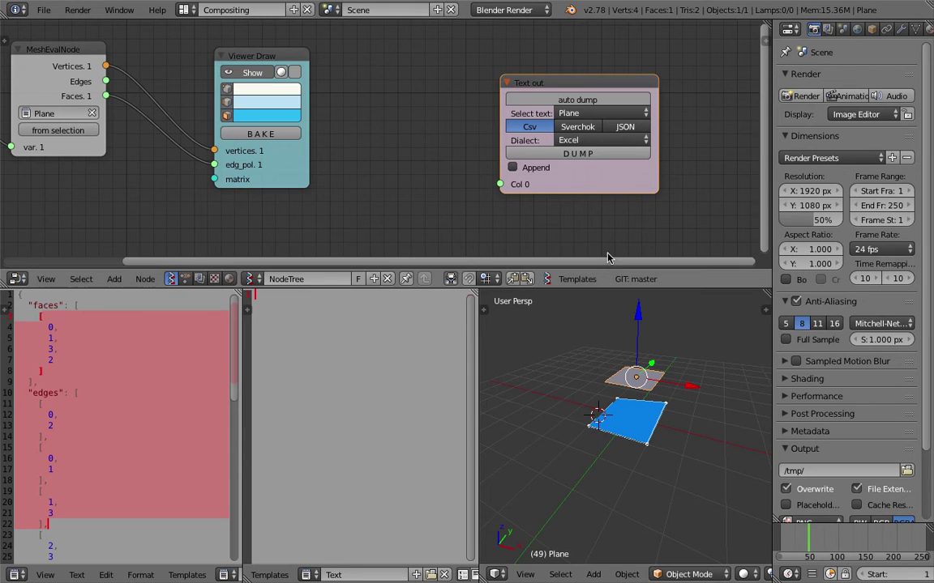
Step: Choose Text as the Text out node's target and move the node farther from Viewer Draw
left_click(603, 114)
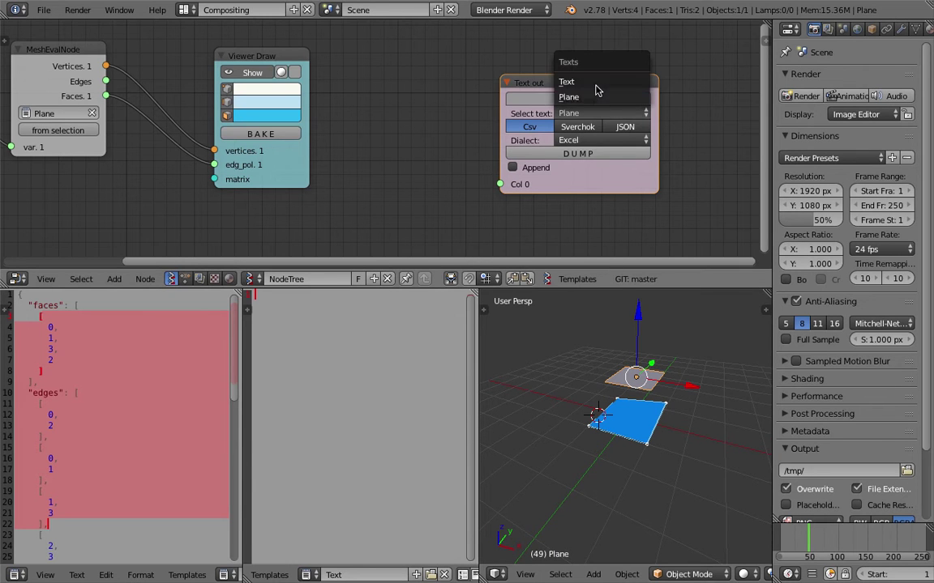
left_click(585, 85)
left_click_drag(580, 85, 646, 87)
middle_click_drag(578, 158, 566, 161)
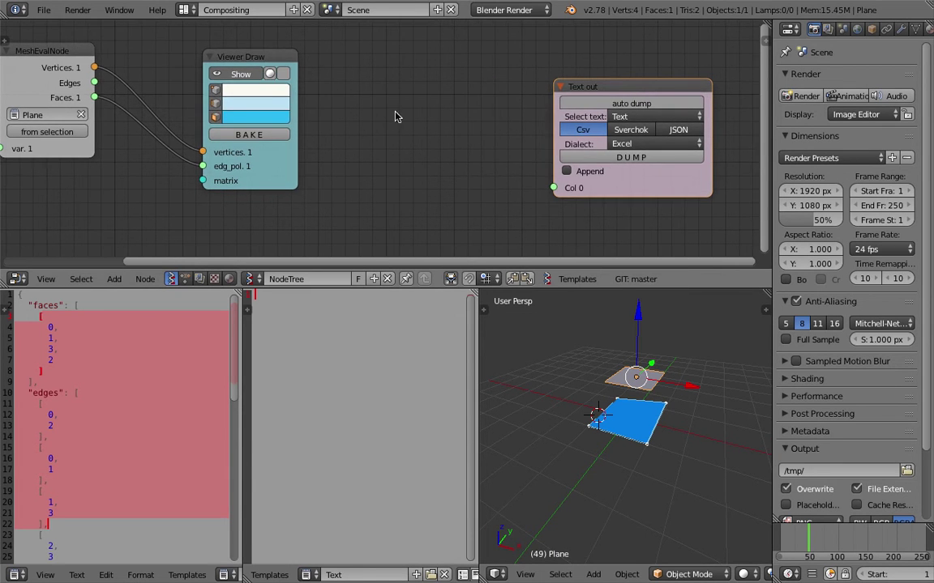
Step: Add an Objects in Lite node between the Viewer Draw and Text out nodes
scroll(340, 125, "down", 3)
key("shift+a")
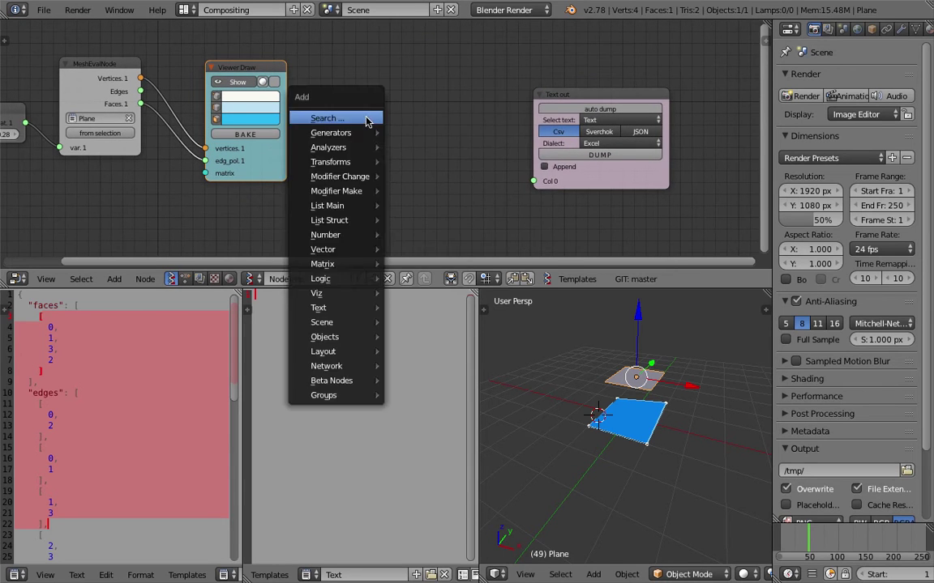
left_click(365, 120)
type("obj")
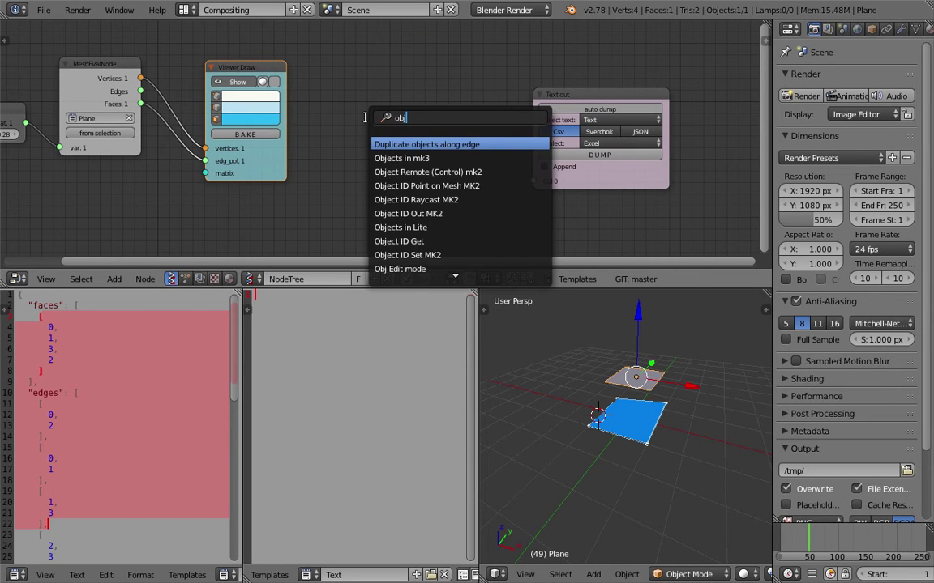
key("Down")
key("Down")
key("Down")
key("Down")
key("Down")
key("Down")
key("Return")
left_click(374, 110)
Step: Load the selected Plane object into the Objects in Lite node
scroll(654, 367, "up", 3)
mouse_move(655, 367)
middle_mouse_down()
mouse_move(620, 375)
mouse_move(657, 387)
middle_mouse_up()
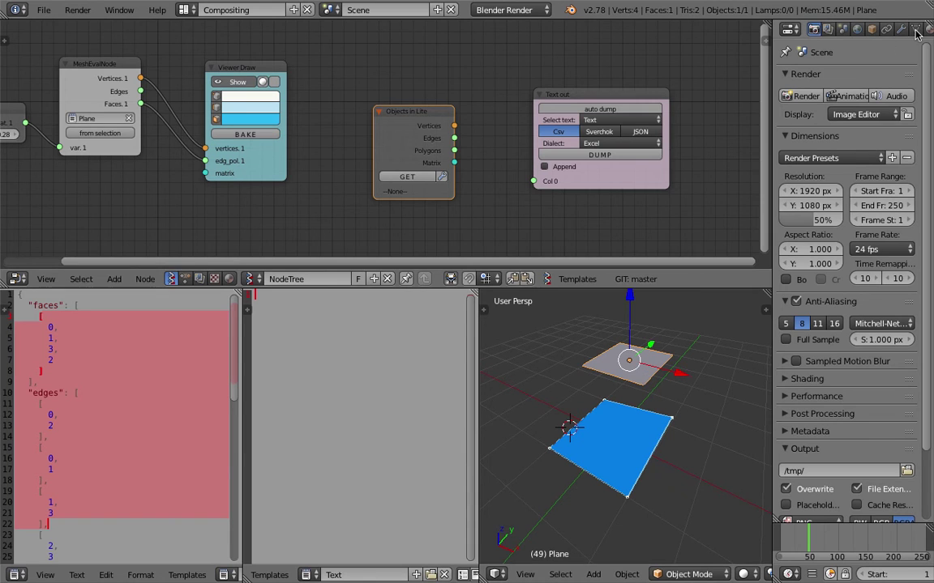
left_click(408, 178)
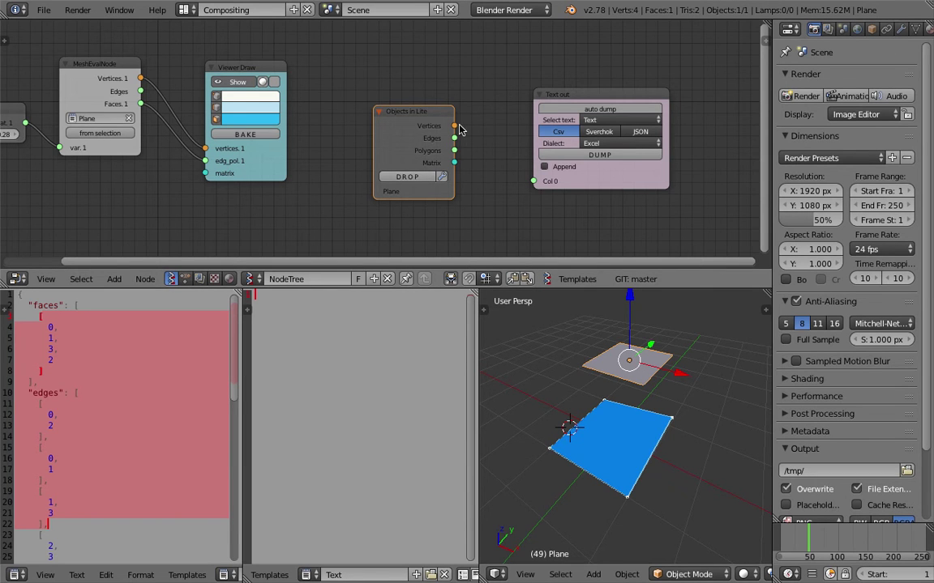
Step: Link the Vertices, Edges and Polygons outputs of Objects in Lite to the Text out node's Col inputs
left_click_drag(454, 127, 532, 193)
left_click_drag(454, 151, 533, 206)
middle_click_drag(604, 229, 602, 215)
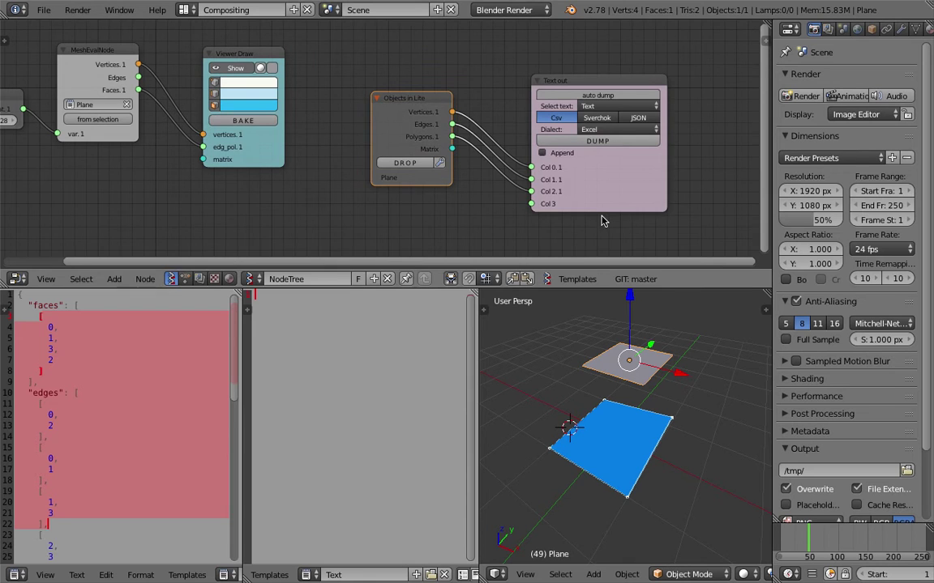
Step: Switch the Text out node to JSON and link Objects in Lite's Vertices, Edges and Polygons to its Data inputs
left_click_drag(618, 189, 628, 174)
middle_click_drag(628, 174, 597, 176)
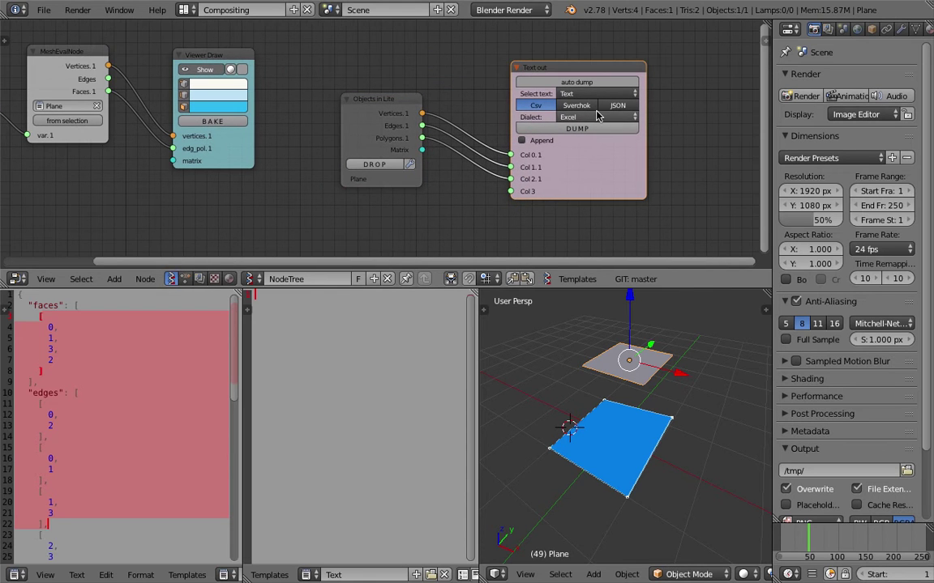
left_click(618, 106)
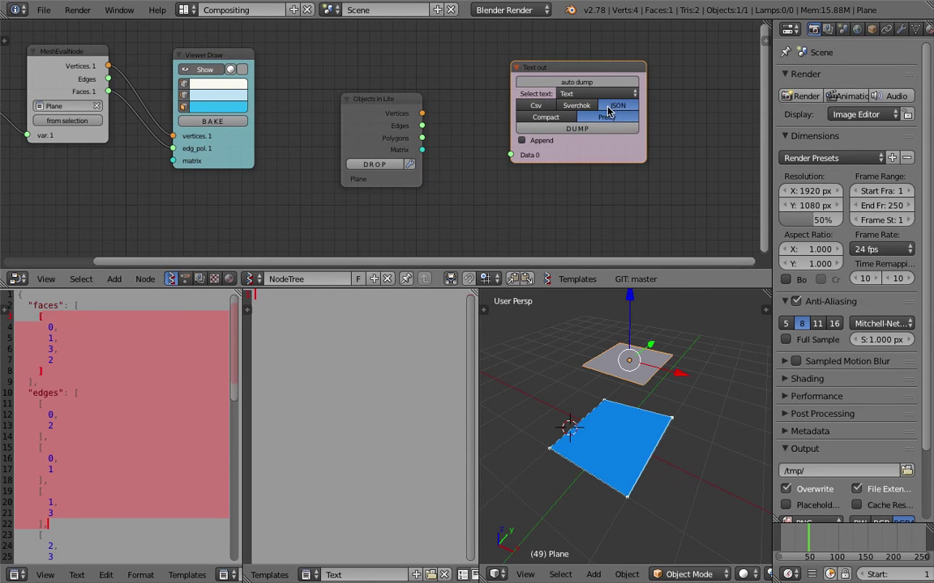
left_click_drag(423, 115, 513, 155)
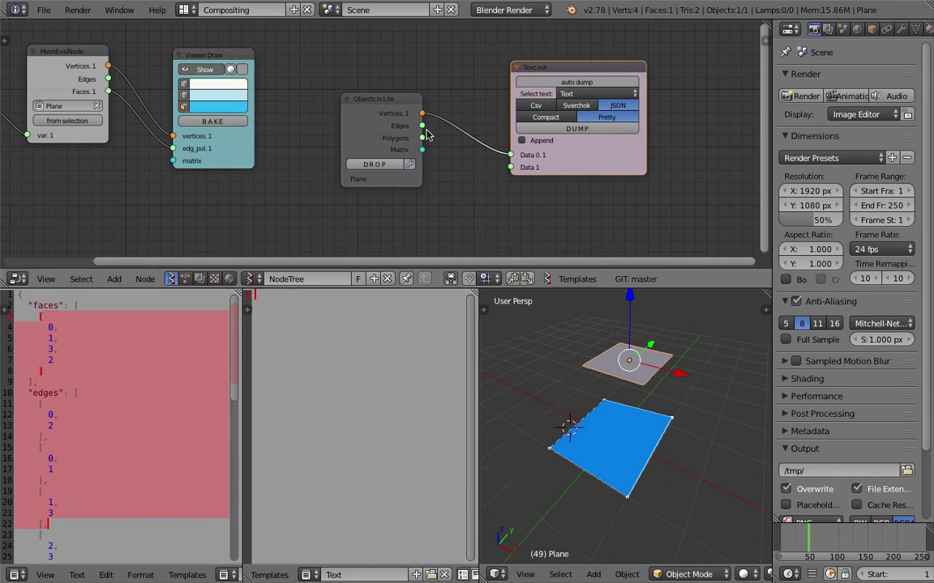
left_click_drag(422, 126, 510, 179)
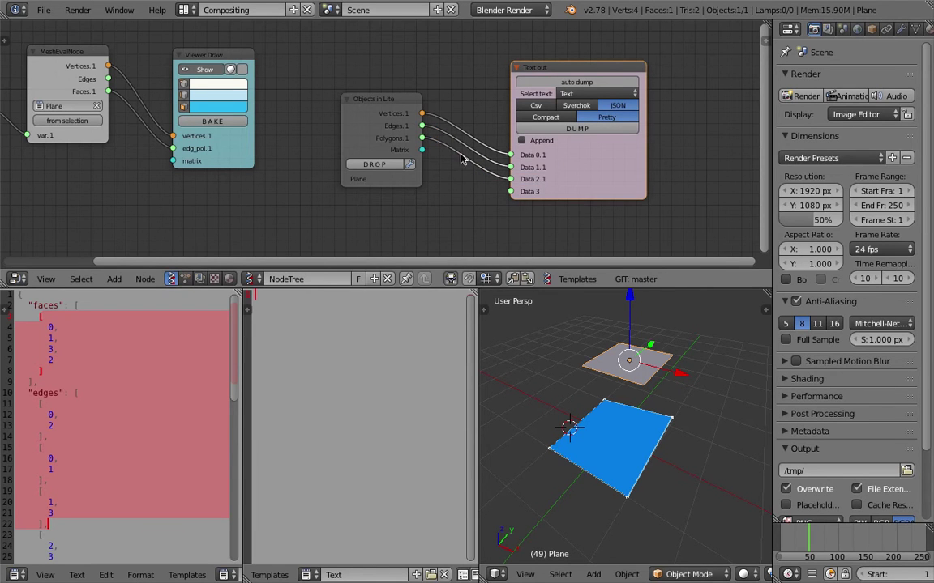
Step: Dump the linked mesh data into Text and widen its editor to read the lists
left_click(577, 128)
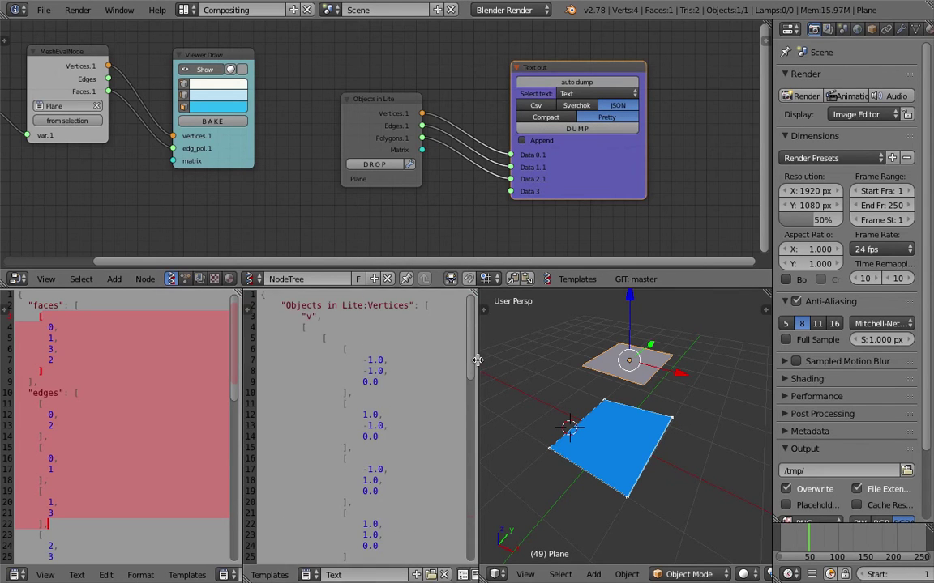
left_click_drag(475, 361, 535, 360)
left_click_drag(272, 306, 357, 416)
scroll(375, 440, "down", 11)
Step: Compare the structure of the dumped Text's edges and vertices lists with the Plane text
left_click(110, 392)
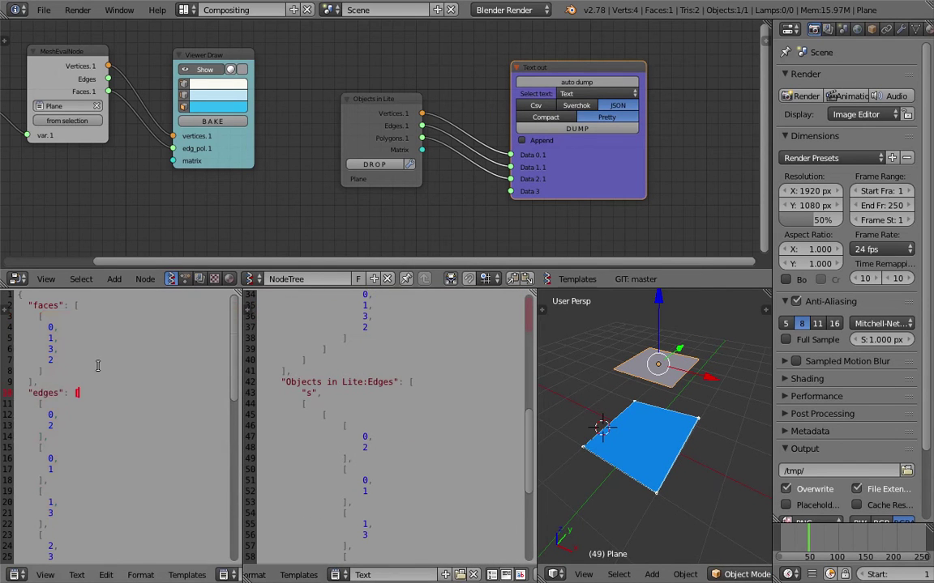
middle_click_drag(154, 194, 311, 223)
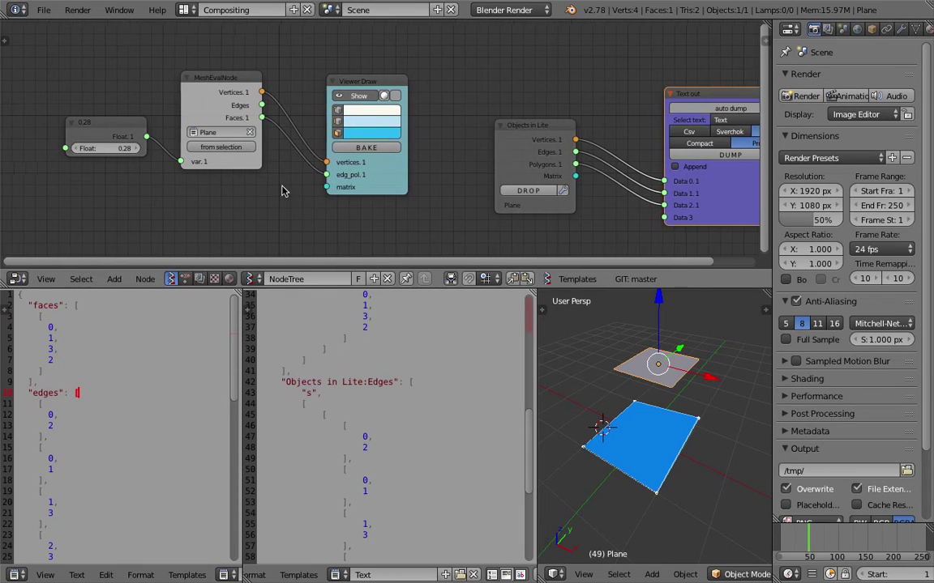
scroll(215, 92, "up", 2)
scroll(235, 127, "down", 3)
scroll(367, 436, "up", 4)
scroll(367, 435, "down", 3)
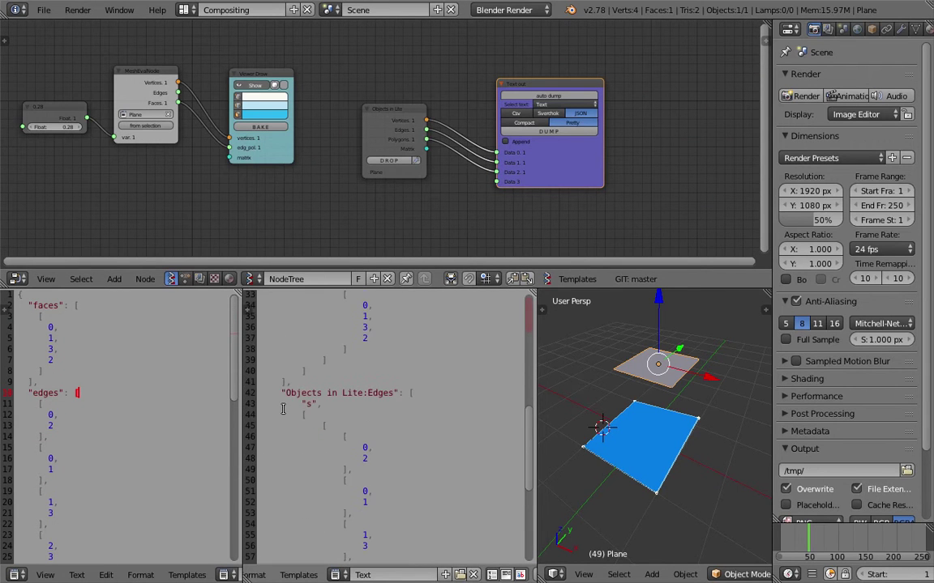
left_click(304, 415)
scroll(294, 380, "down", 1)
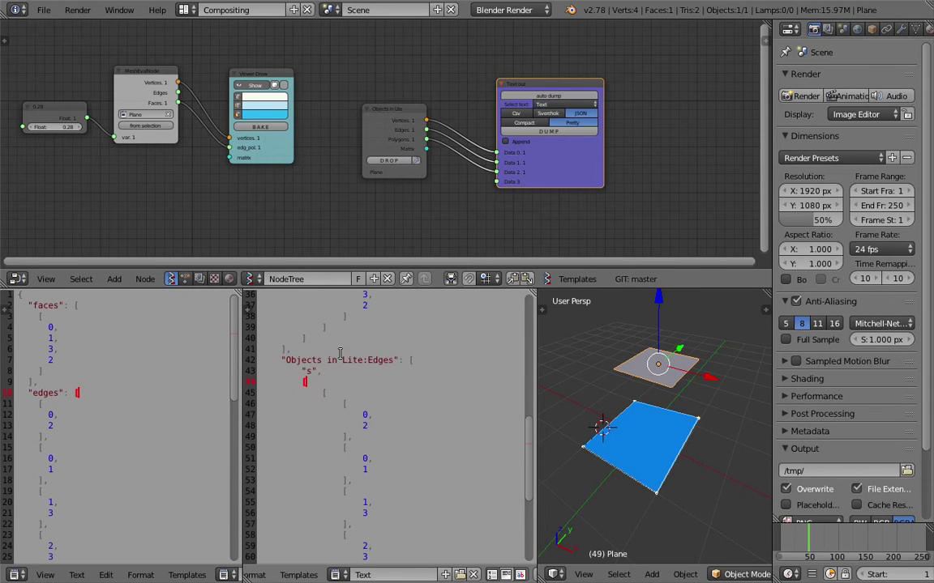
scroll(379, 366, "up", 7)
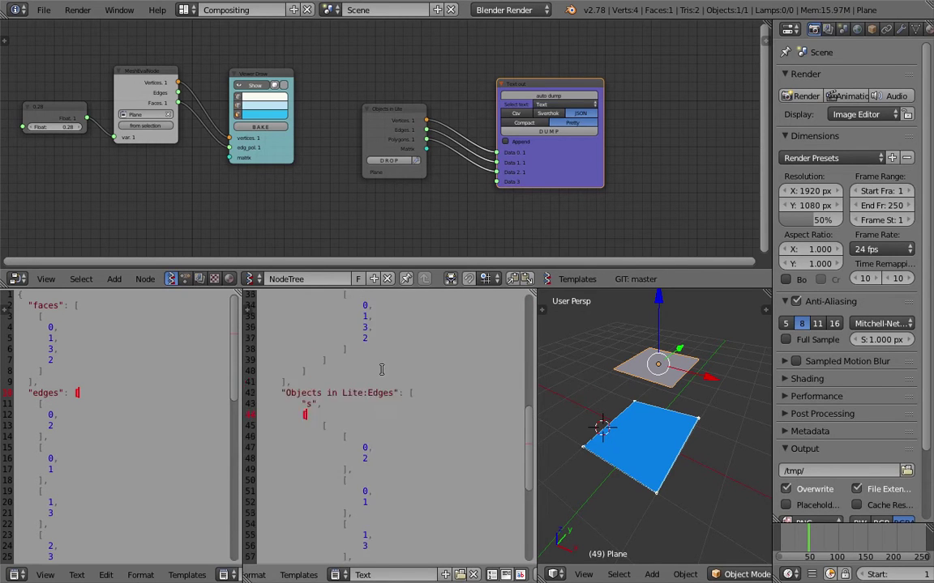
scroll(389, 385, "down", 2)
scroll(400, 407, "up", 7)
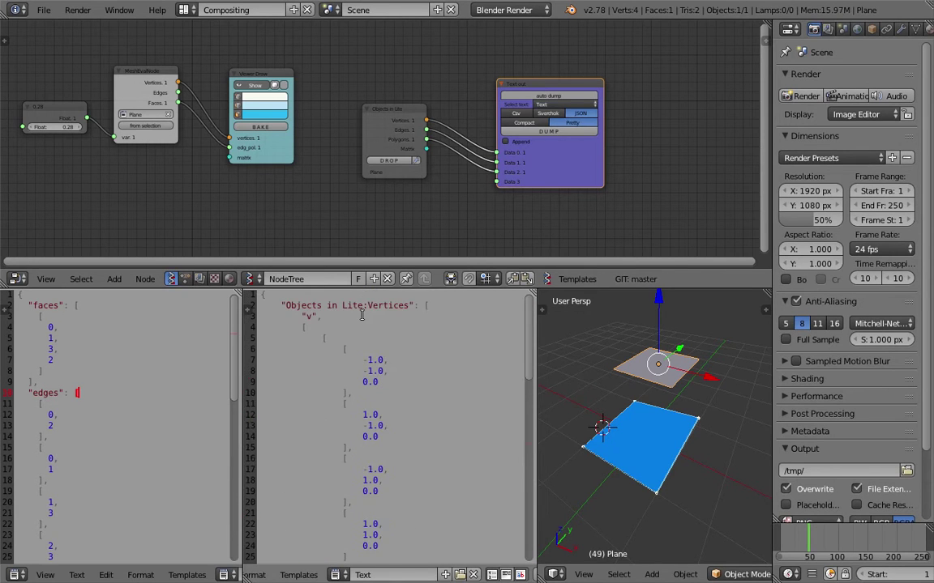
Step: Move the Text out node closer to Objects in Lite, narrow the second text editor and save the file
middle_click_drag(439, 188, 338, 198)
left_click_drag(477, 183, 500, 163)
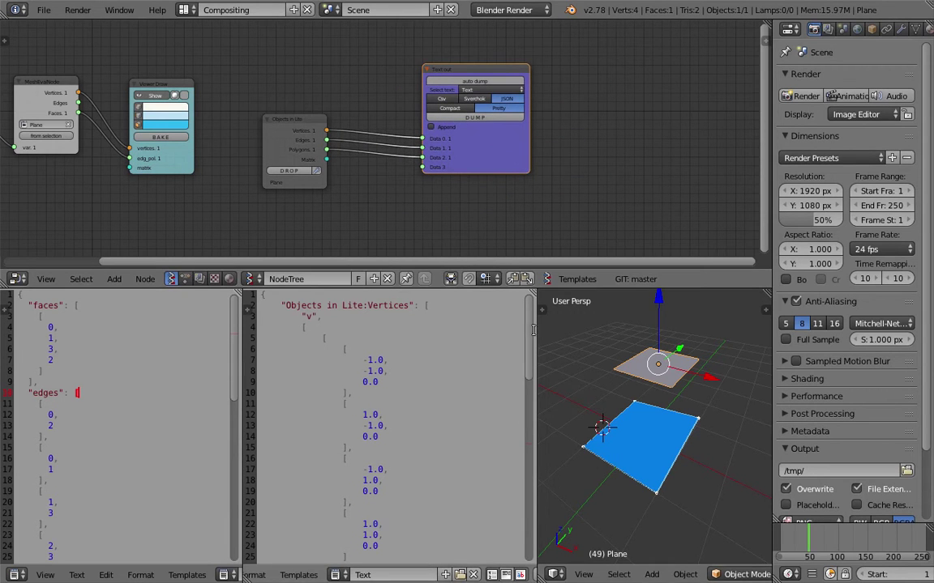
left_click_drag(535, 329, 497, 329)
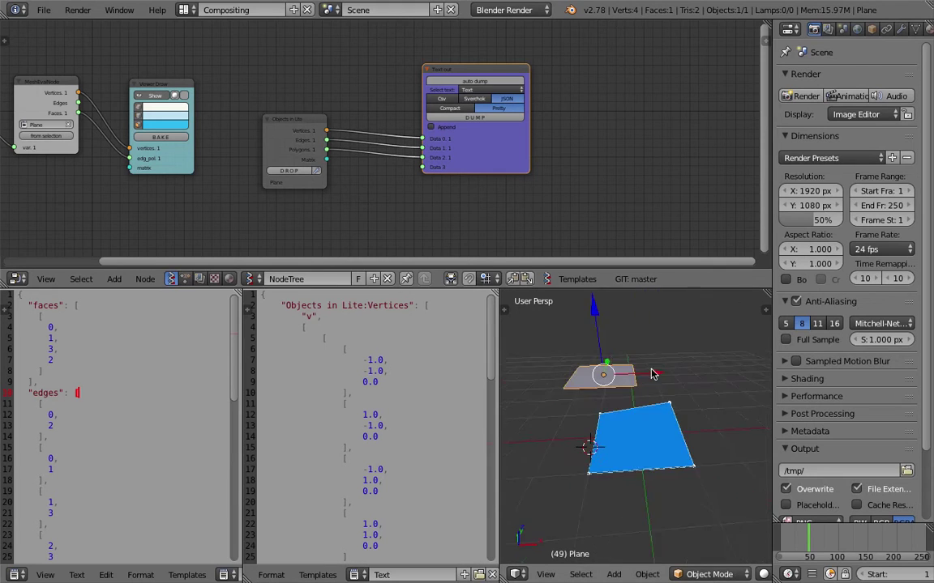
mouse_move(553, 433)
middle_mouse_down()
mouse_move(558, 348)
mouse_move(558, 436)
middle_mouse_up()
scroll(386, 194, "up", 3)
key("ctrl+s")
left_click(384, 196)
left_click_drag(513, 154, 451, 167)
middle_click_drag(475, 165, 434, 167)
middle_click_drag(594, 406, 591, 415)
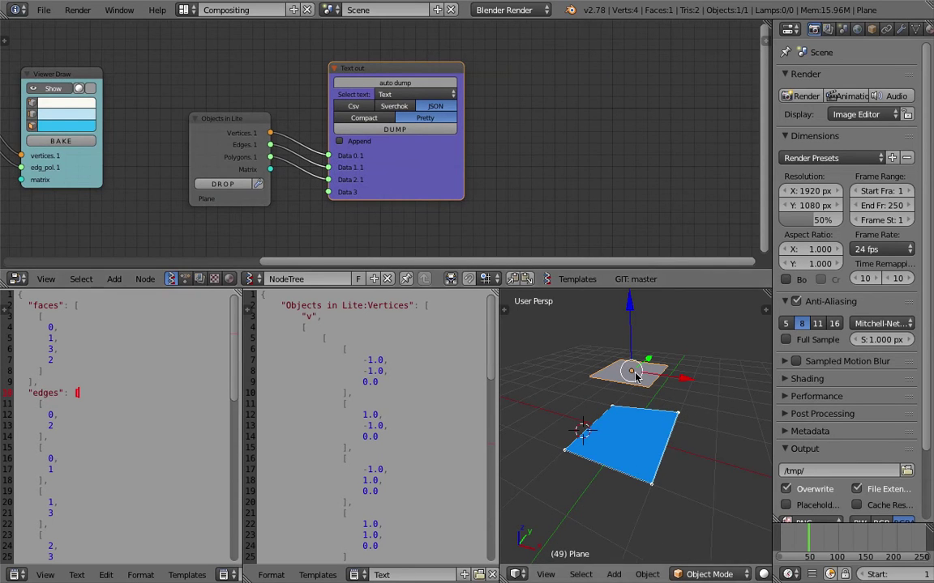
Step: Turn off the Viewer Draw node's display and save the file
middle_click_drag(513, 207, 489, 201)
scroll(323, 155, "down", 2)
middle_click_drag(323, 155, 414, 158)
left_click(184, 90)
middle_click_drag(605, 130, 506, 134)
key("ctrl+s")
left_click(507, 134)
Step: Add a Text in node beyond the Text out node
key("shift+a")
left_click(499, 75)
type("text i")
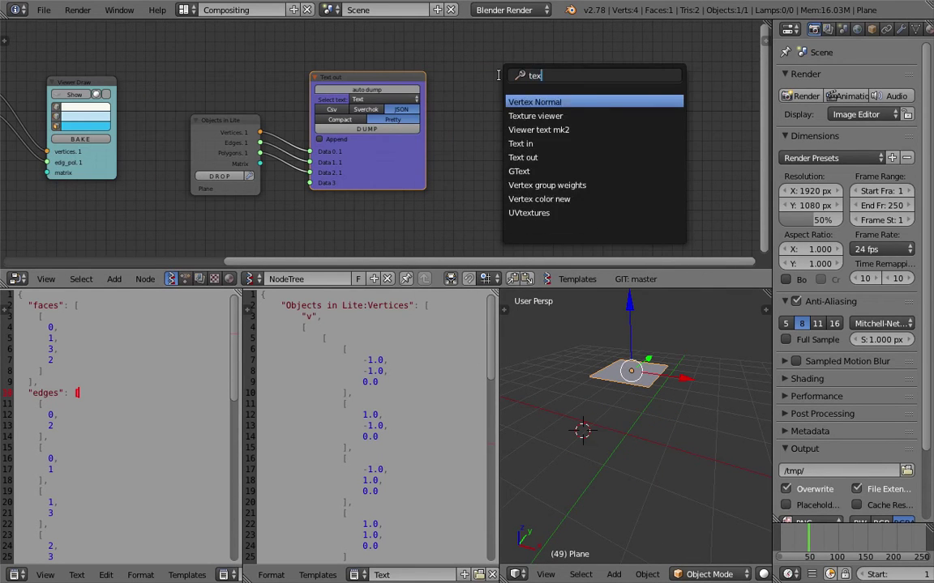
key("Return")
left_click(480, 84)
Step: Widen the Text in node, set it to JSON with Text as its source, and load the data
scroll(501, 83, "up", 3)
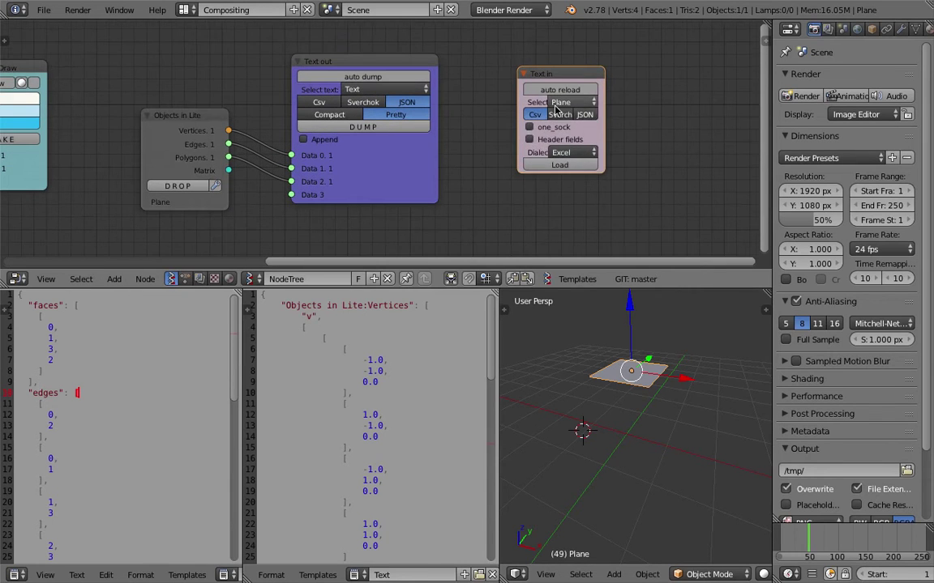
left_click(588, 115)
left_click_drag(604, 114, 641, 113)
left_click(599, 102)
left_click(589, 87)
middle_click_drag(598, 131, 520, 142)
left_click(446, 153)
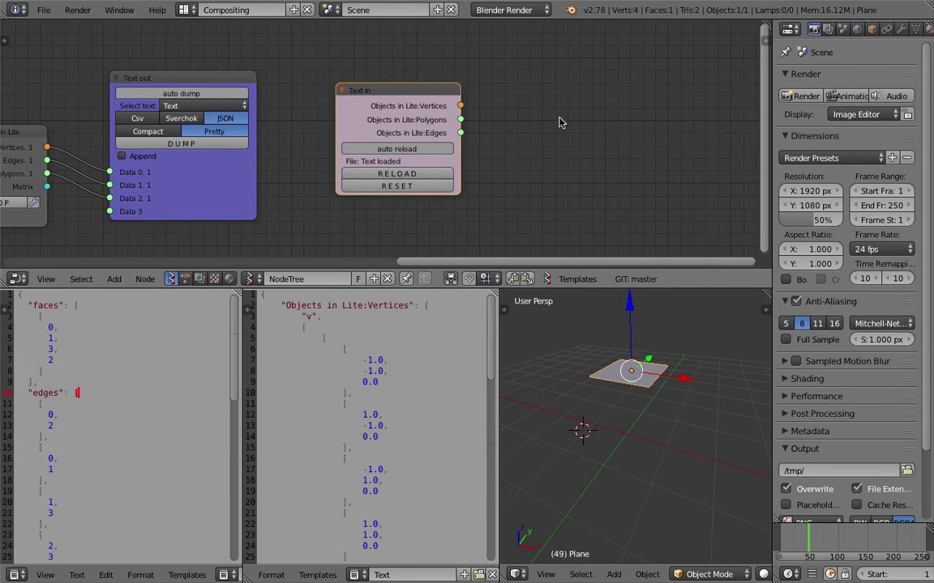
Step: Add a Viewer Draw node beyond the Text in node
scroll(535, 125, "up", 1)
middle_click_drag(478, 118, 435, 125)
scroll(458, 123, "up", 1)
mouse_move(377, 101)
left_mouse_down()
mouse_move(358, 104)
mouse_move(379, 103)
left_mouse_up()
key("g")
left_click(626, 350)
key("shift+a")
left_click(552, 77)
type("view")
key("Return")
left_click(473, 59)
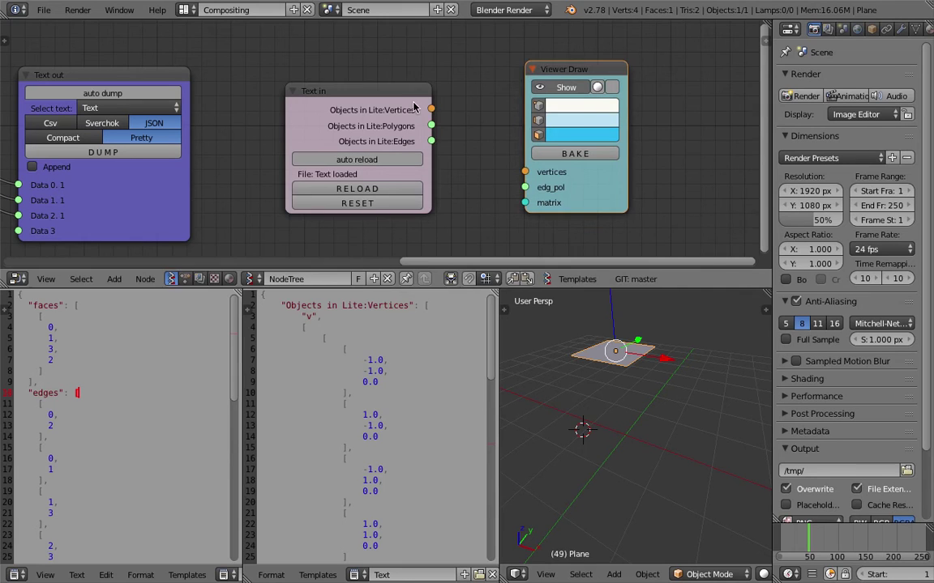
Step: Link the Text in node's Vertices and Polygons outputs to Viewer Draw's vertices and edg_pol inputs and save the file
left_click_drag(430, 108, 524, 172)
left_click_drag(432, 141, 525, 187)
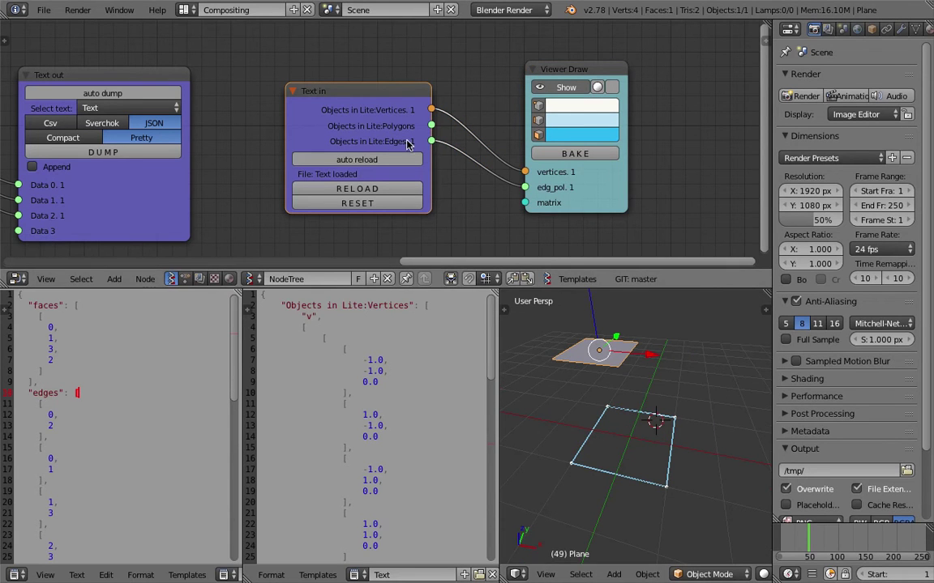
left_click_drag(431, 126, 525, 187)
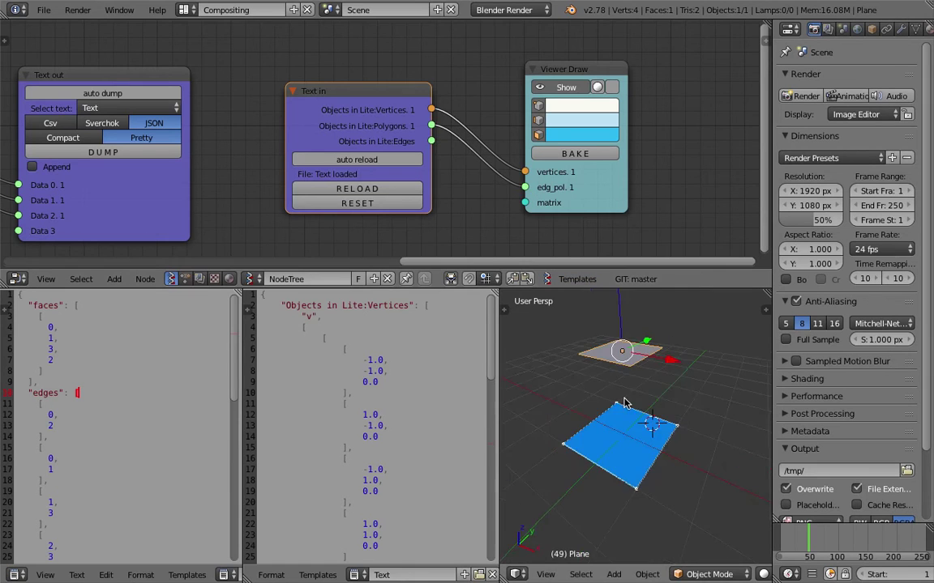
key("ctrl+s")
left_click(626, 407)
scroll(636, 385, "up", 2)
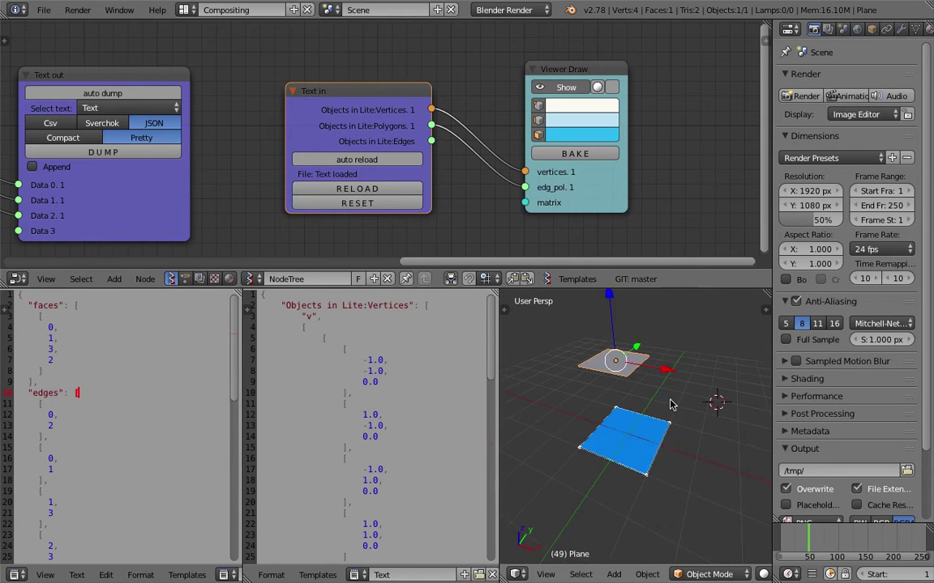
middle_click_drag(644, 366, 653, 415)
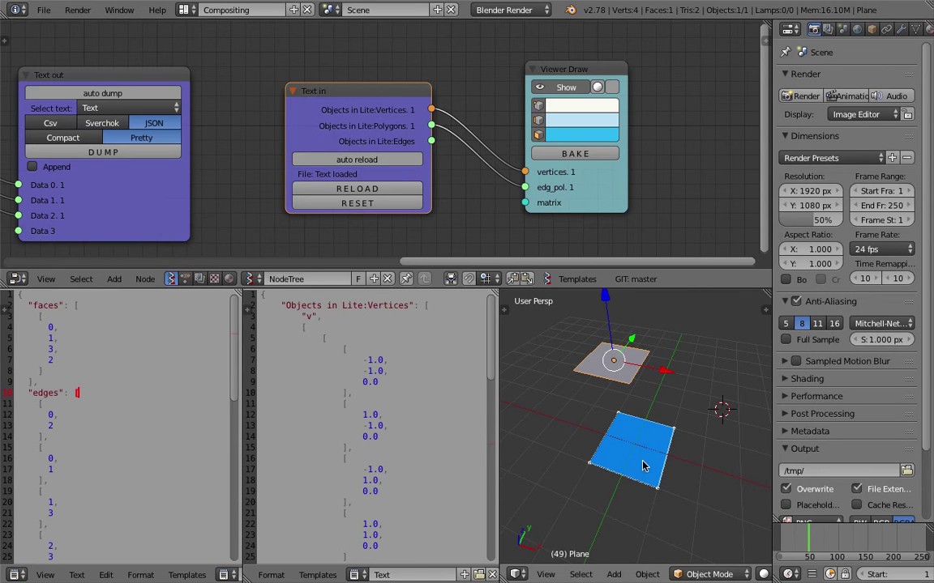
key("ctrl+s")
left_click(667, 441)
Step: Add a Monkey mesh to the scene and move it slightly away from the plane
key("shift+a")
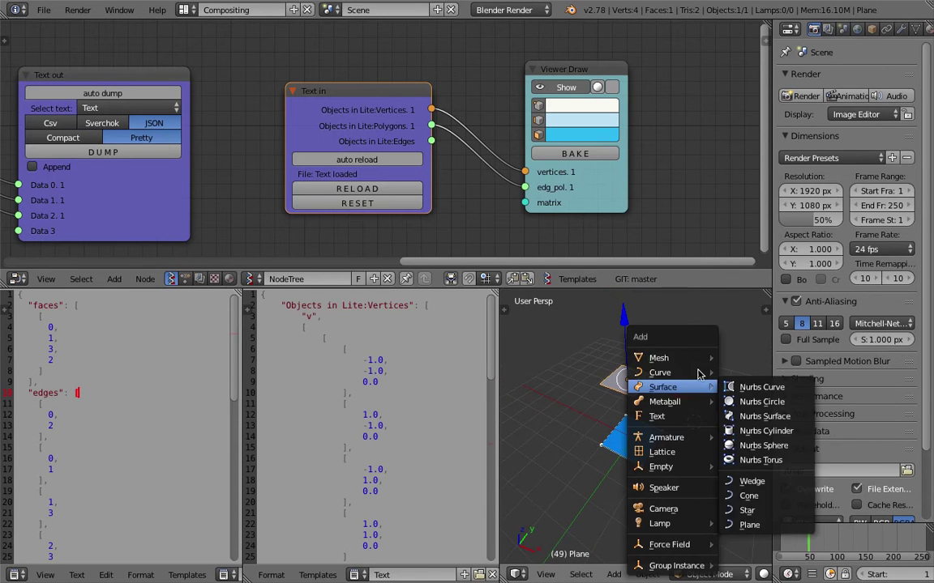
mouse_move(693, 358)
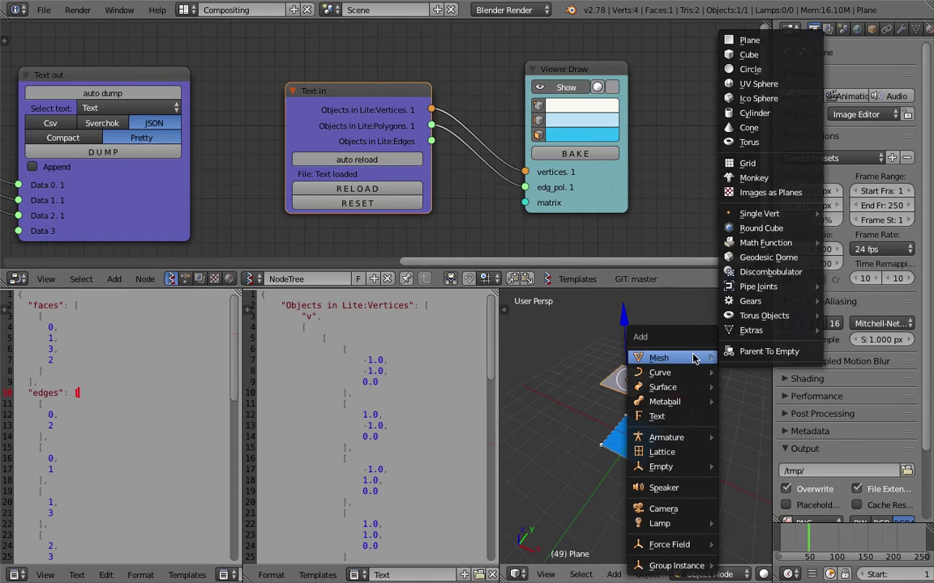
left_click(752, 178)
left_click(637, 314)
middle_click_drag(714, 405, 707, 378)
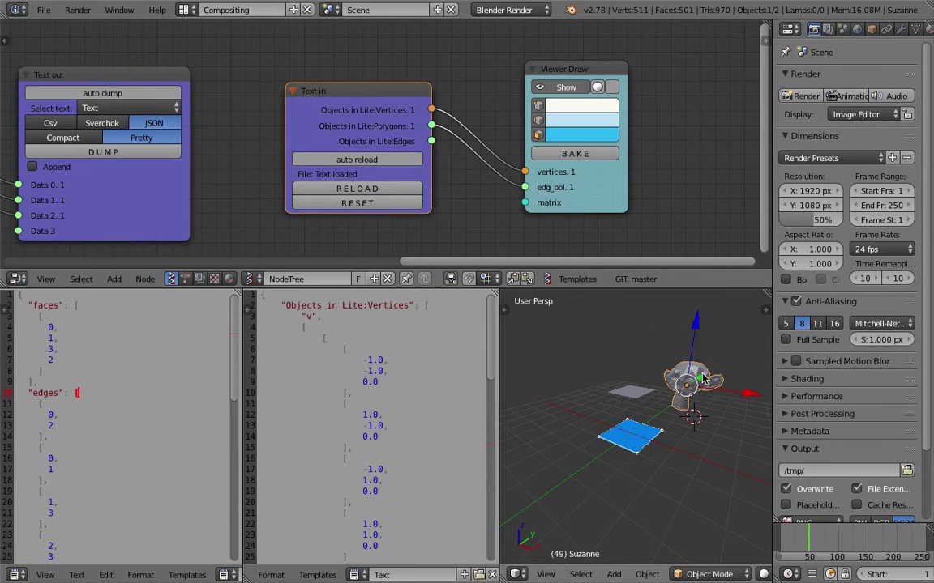
key("g")
left_click(718, 378)
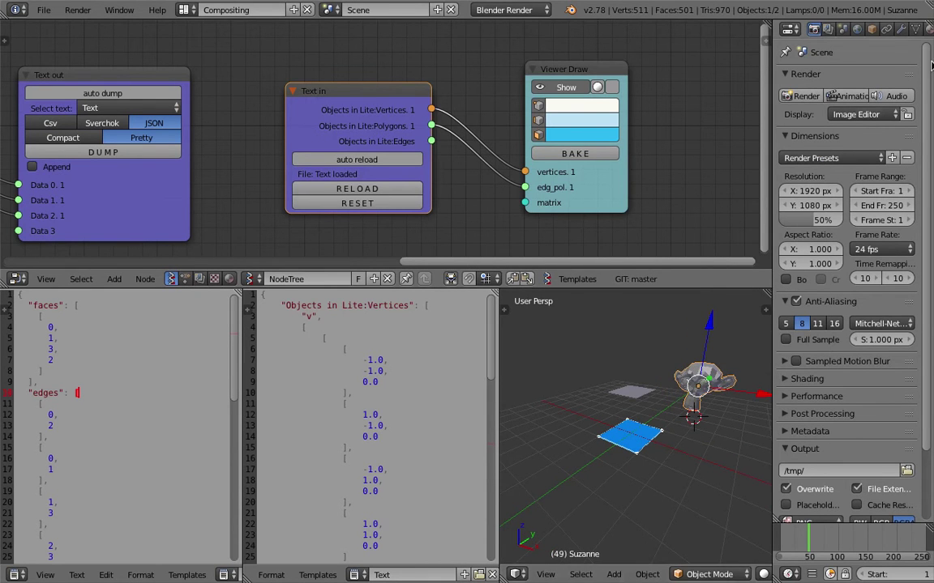
Step: Split the Properties area and turn its upper part into an Outliner
left_click_drag(929, 25, 912, 145)
left_click(791, 30)
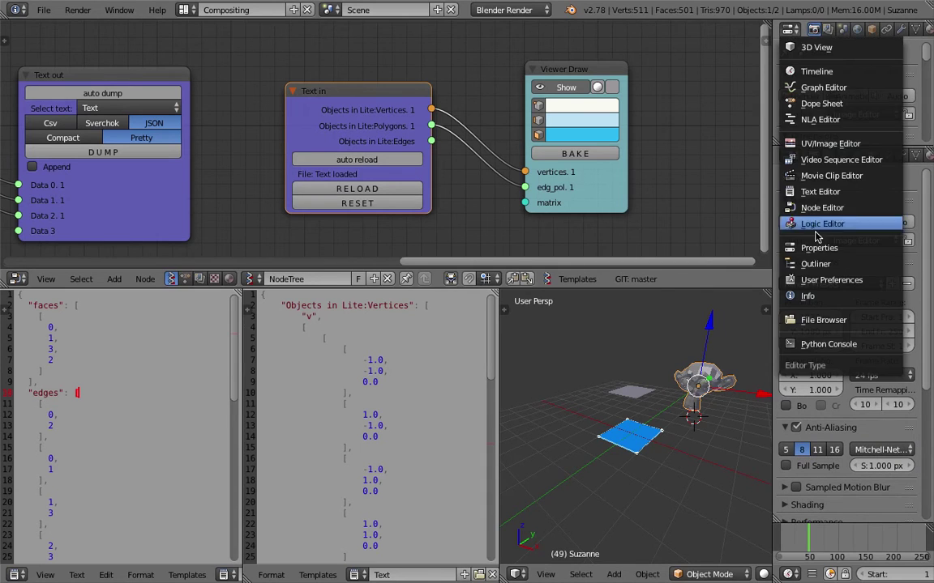
left_click(818, 264)
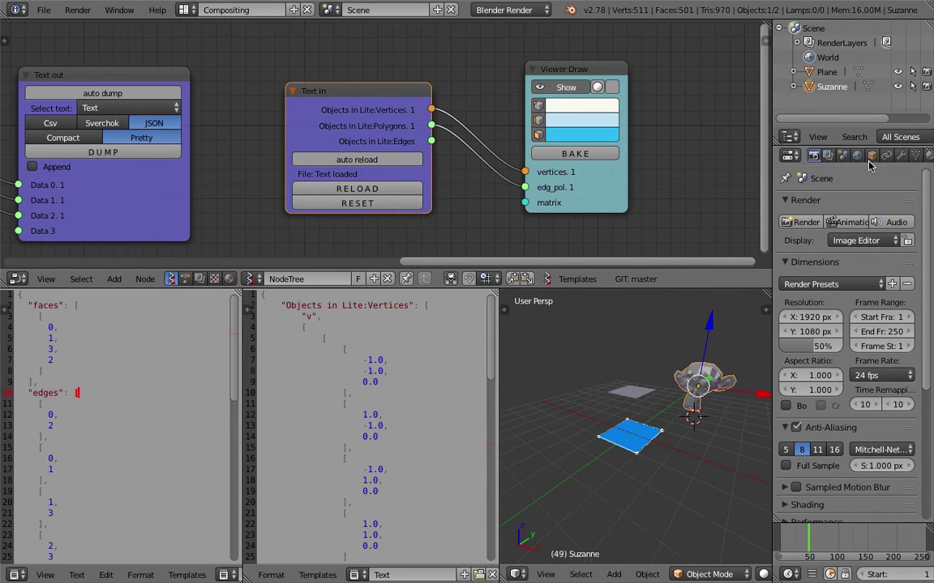
left_click(827, 73)
left_click(830, 88)
Step: Save the file and delete the plane object from the scene
key("ctrl+s")
middle_click_drag(643, 382, 621, 405)
left_click(624, 404)
right_click(611, 392)
key("x")
left_click(604, 401)
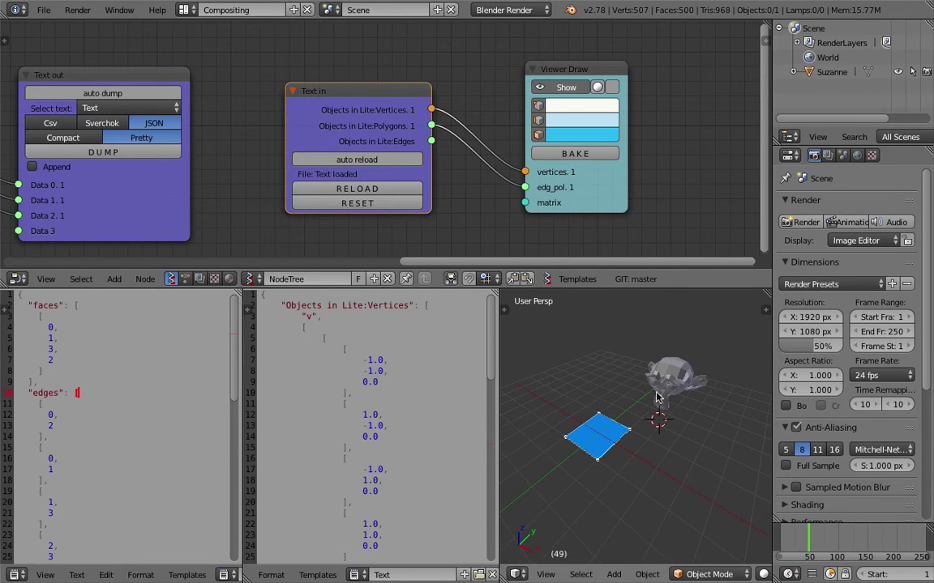
Step: Rename the text holding the exported plane data as Plane
left_click(398, 570)
type("Plane")
key("Return")
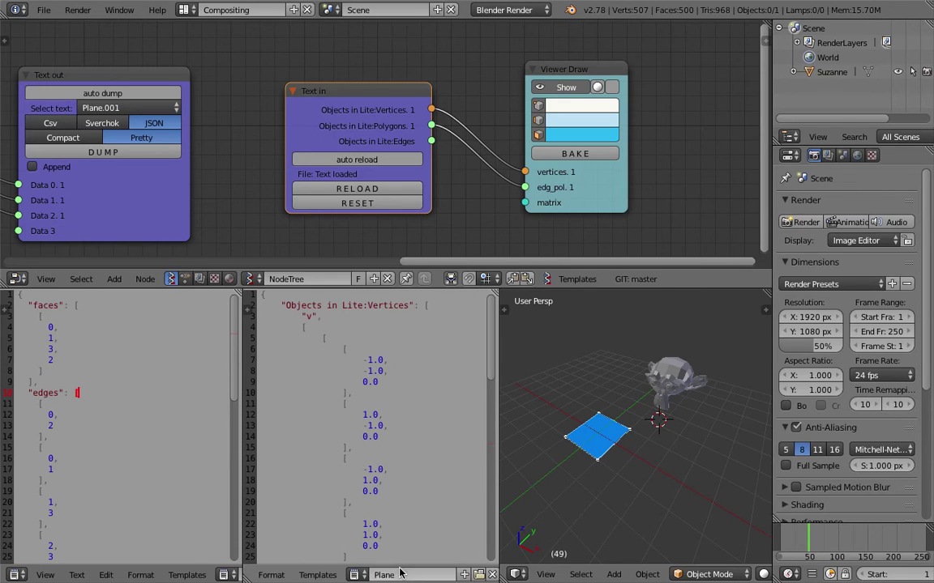
Step: Select the monkey in the 3D view and save the file
scroll(381, 132, "down", 1)
middle_click_drag(380, 129, 410, 141)
mouse_move(335, 117)
middle_mouse_down()
mouse_move(371, 110)
mouse_move(380, 82)
mouse_move(412, 98)
middle_mouse_up()
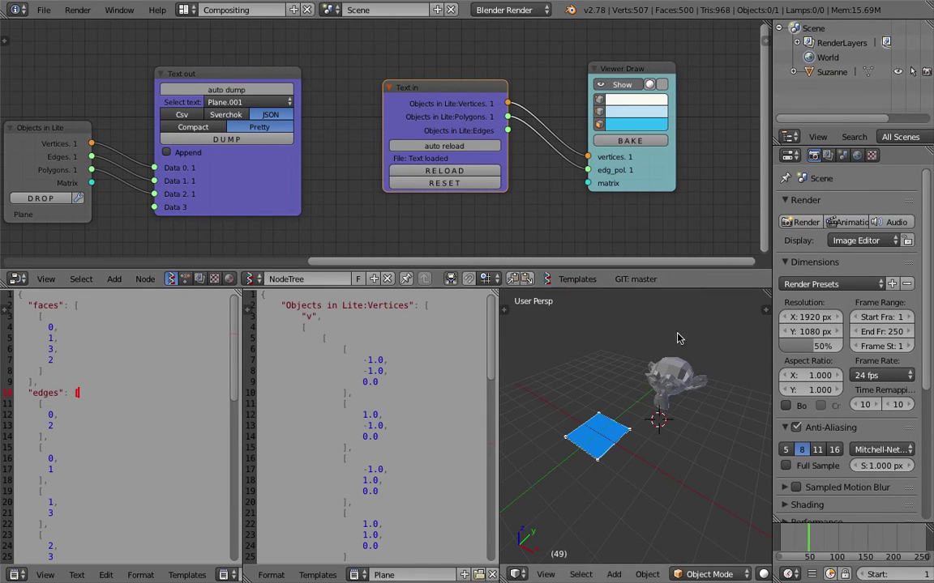
right_click(677, 384)
key("ctrl+s")
left_click(685, 400)
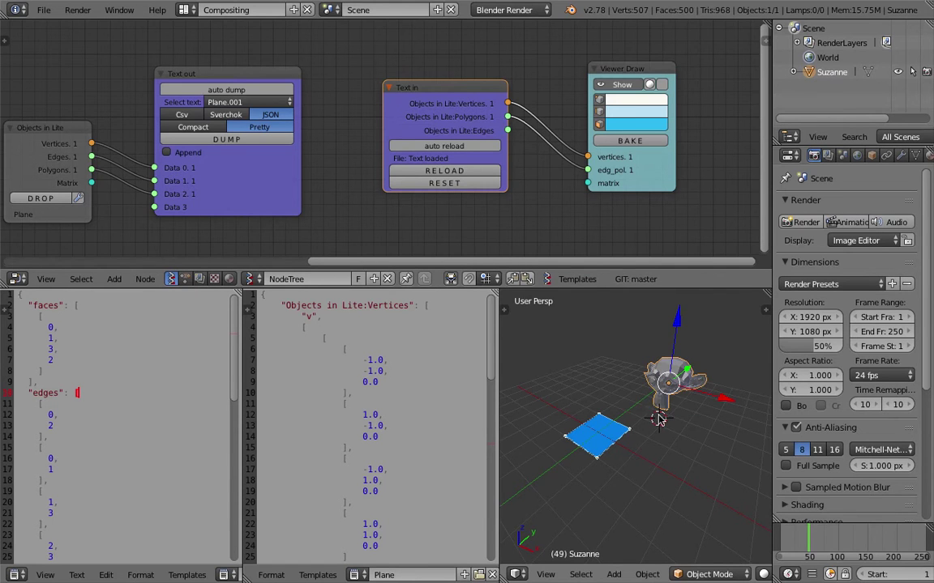
key("ctrl+s")
left_click(640, 410)
Step: Move Objects in Lite closer to Text out, and bring the Text in and Viewer Draw nodes together
middle_click_drag(120, 132, 166, 134)
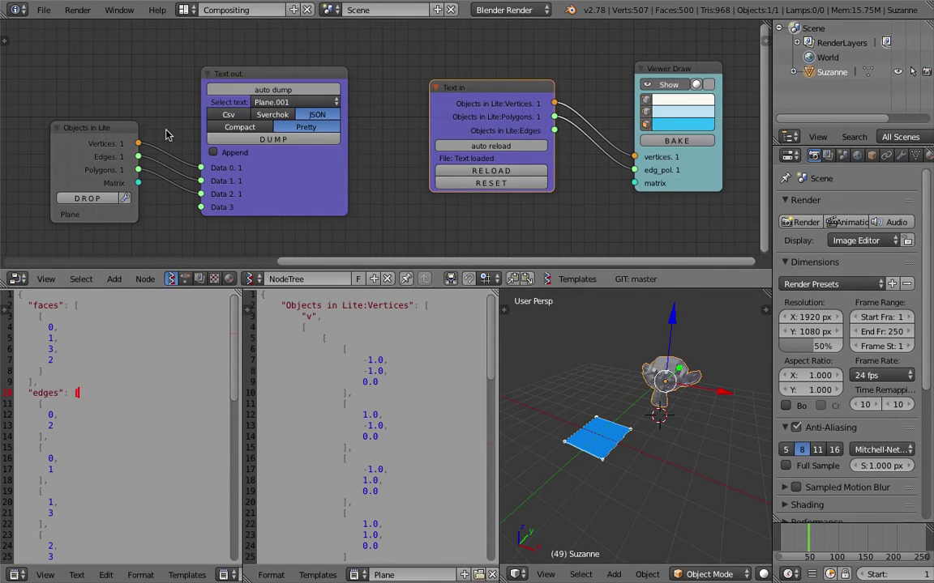
left_click_drag(106, 134, 143, 108)
left_click_drag(273, 75, 278, 76)
left_click_drag(469, 91, 465, 84)
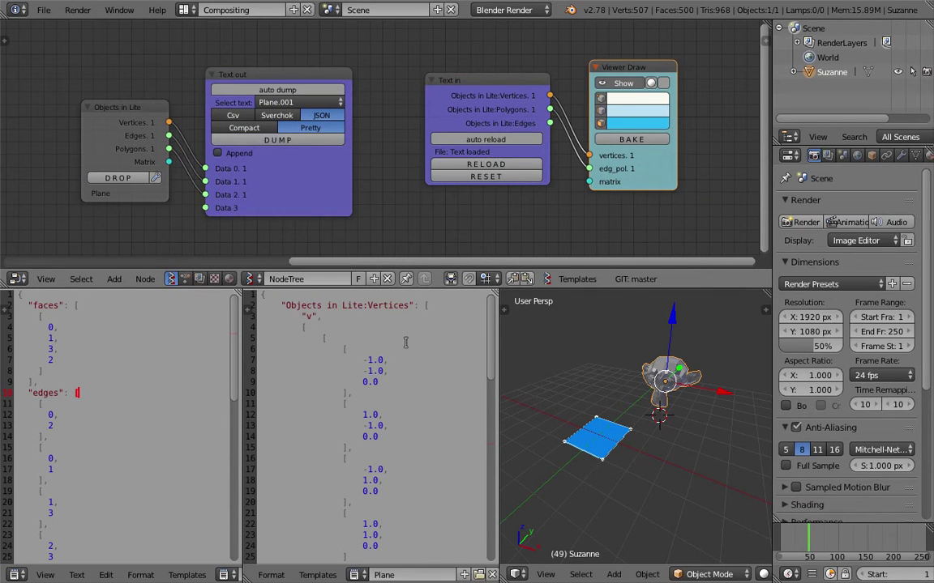
Step: Create a new text block in the second text editor and name it Suzanne
left_click(451, 575)
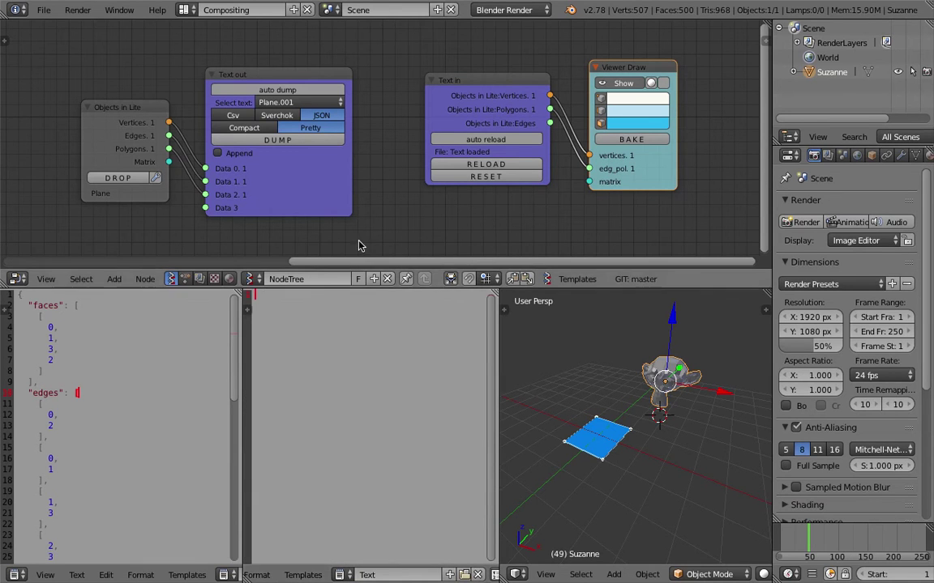
left_click(395, 574)
type("Suzanne")
key("Return")
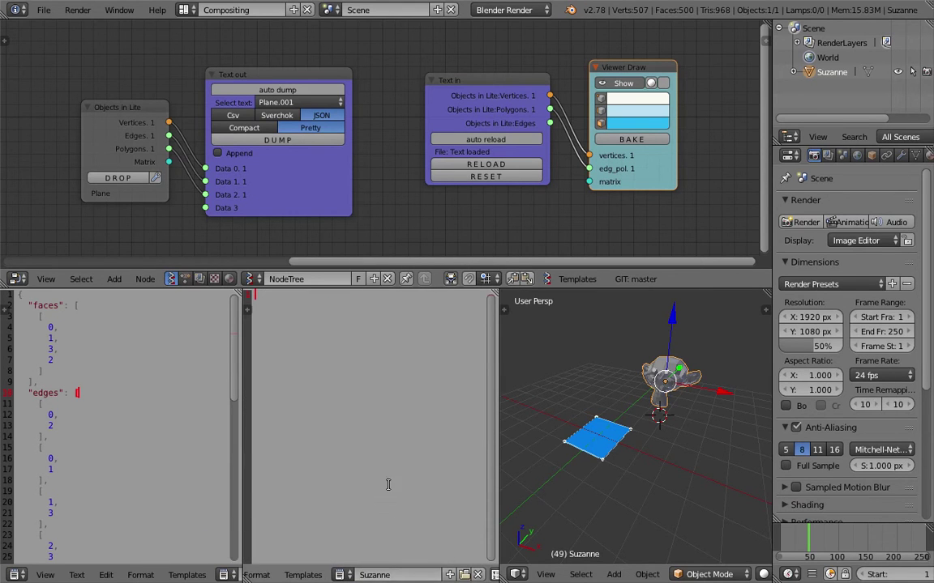
Step: Set the Text out node's target text to Suzanne, dump the data and look through the written text
left_click(292, 101)
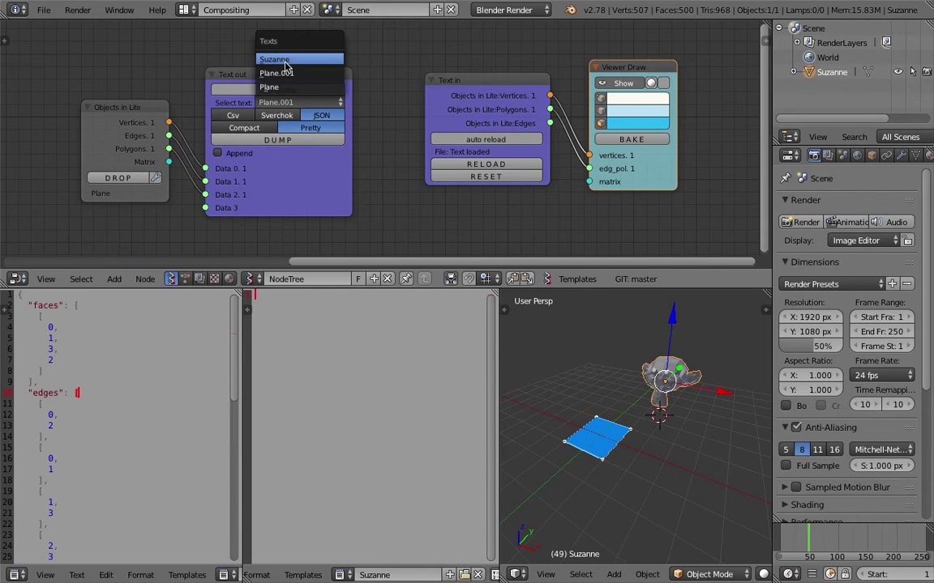
left_click(284, 60)
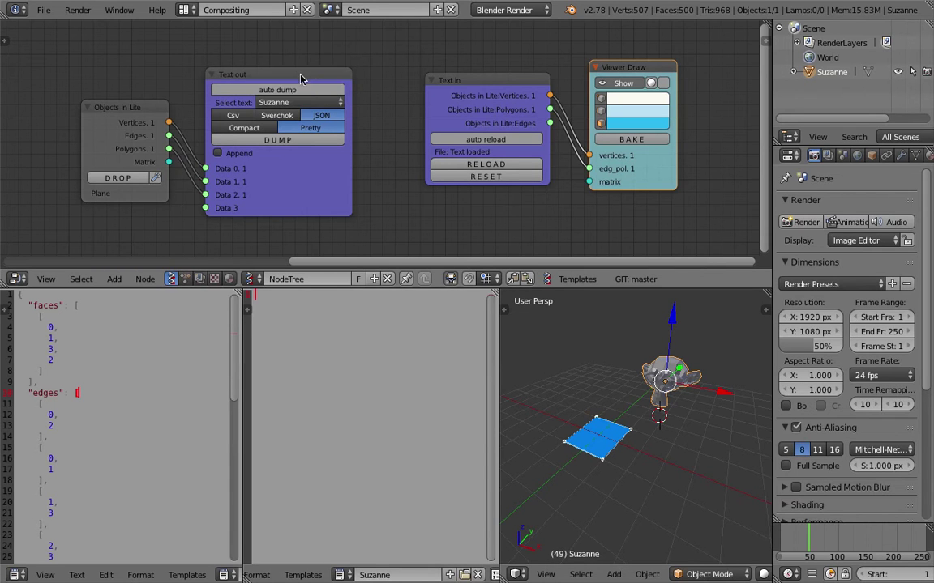
left_click(275, 140)
scroll(454, 454, "down", 10)
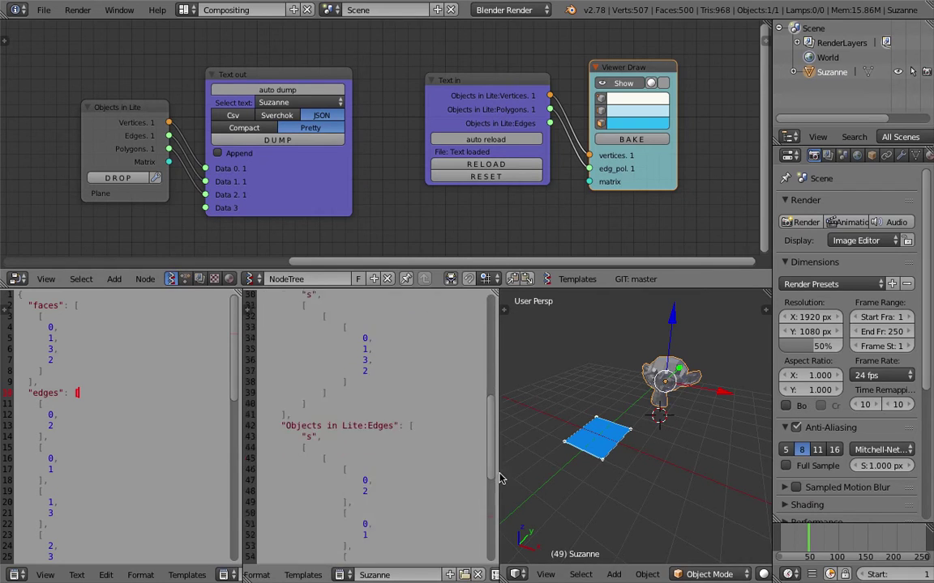
scroll(454, 453, "up", 9)
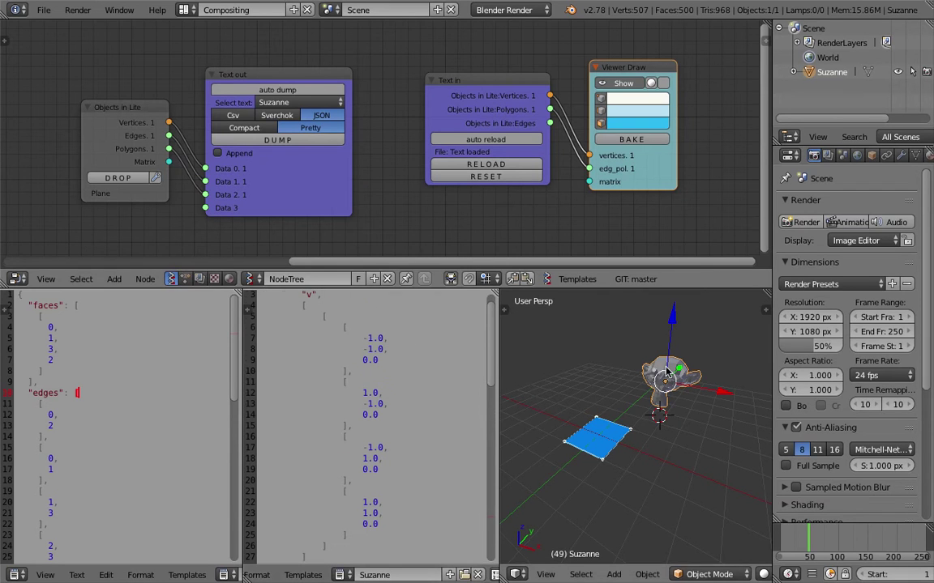
Step: Load the selected monkey into the Objects in Lite node and move the node farther from Text out
left_click(129, 179)
left_click(129, 179)
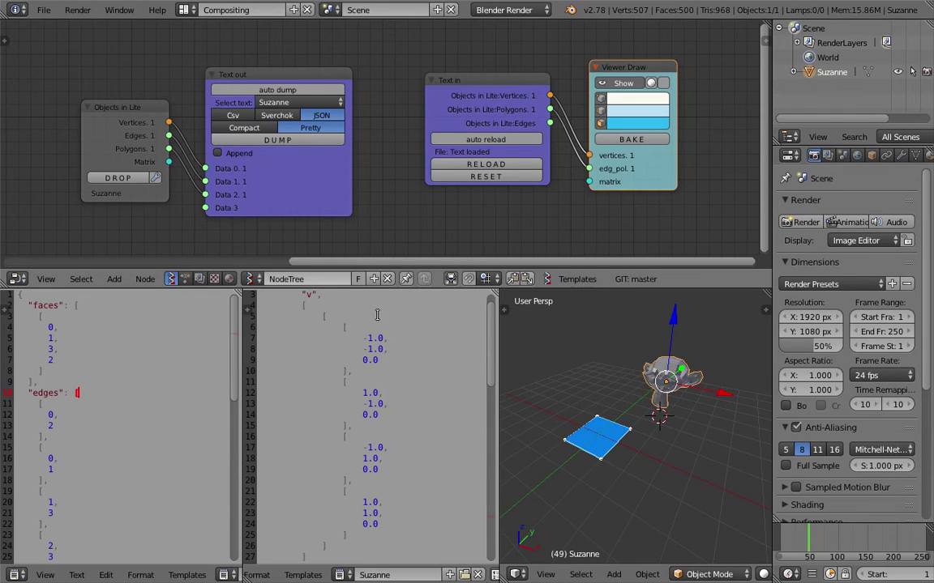
left_click_drag(152, 120, 136, 142)
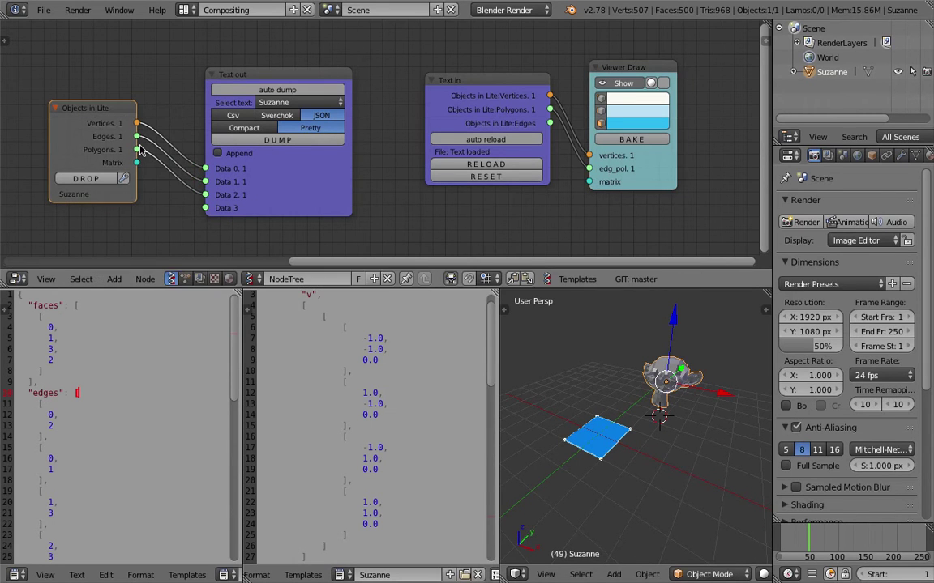
left_click_drag(490, 346, 484, 301)
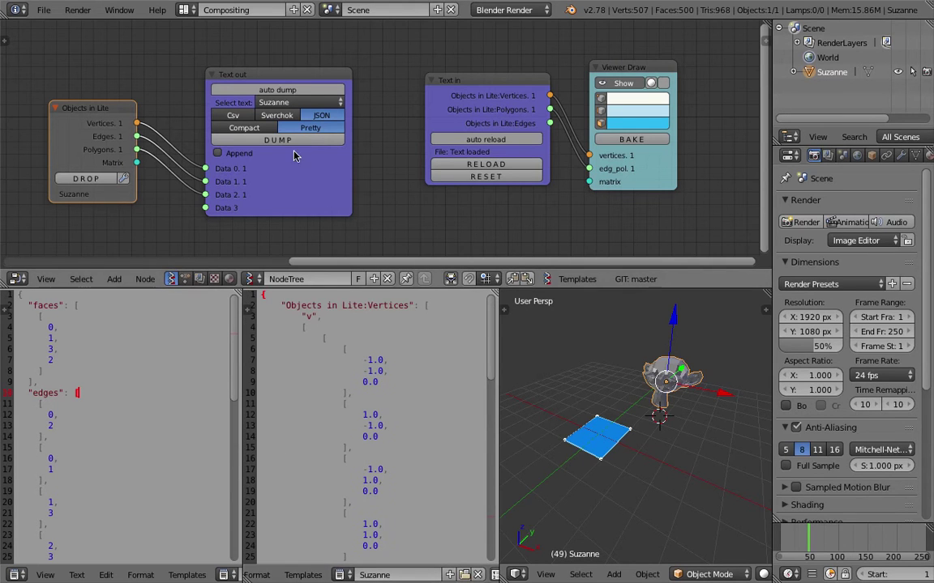
scroll(466, 458, "down", 5)
scroll(466, 458, "down", 8)
scroll(466, 458, "up", 3)
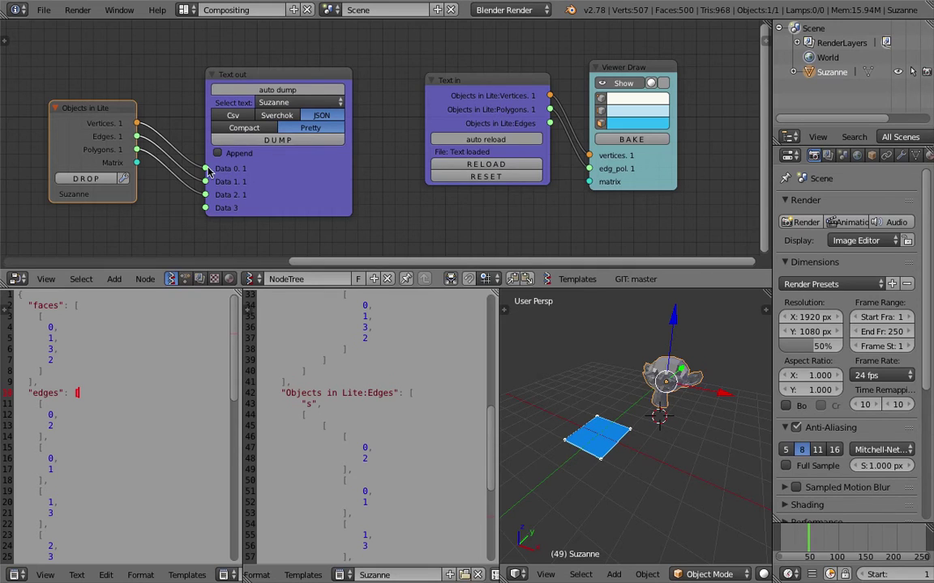
Step: Reattach the vertices link to Data 0, dump the monkey's mesh into the Suzanne text and inspect the start of the text
left_click_drag(205, 167, 190, 172)
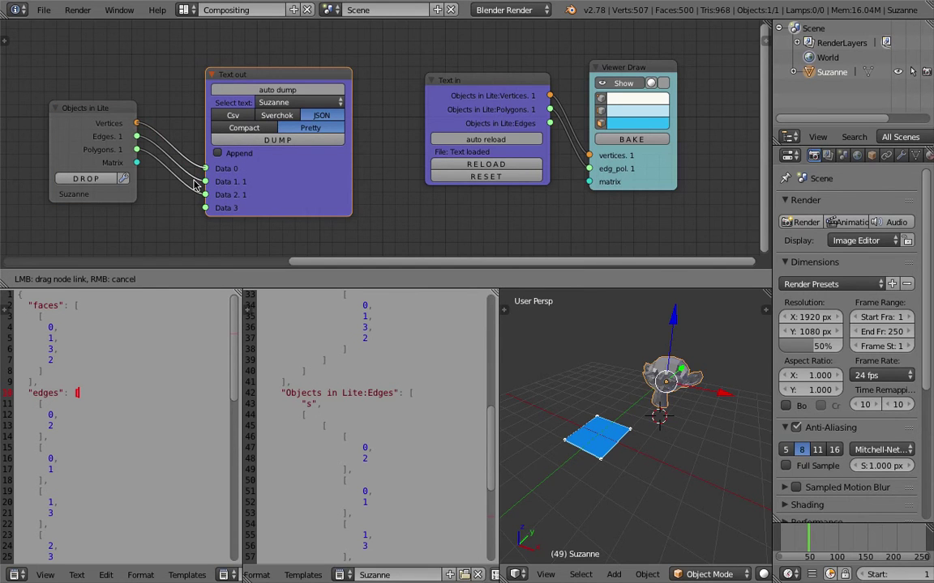
scroll(185, 212, "down", 1)
middle_click_drag(187, 208, 192, 205)
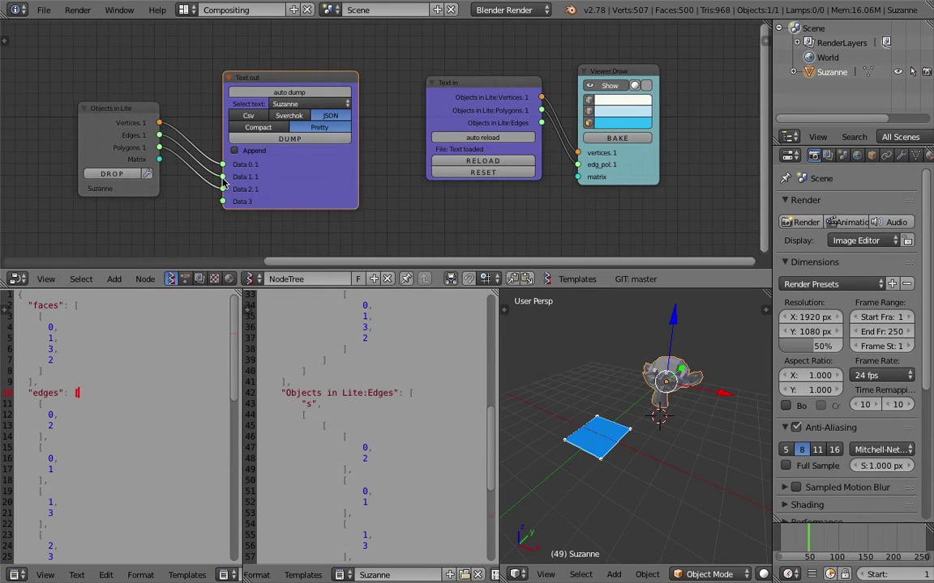
left_click(285, 142)
scroll(433, 392, "down", 3)
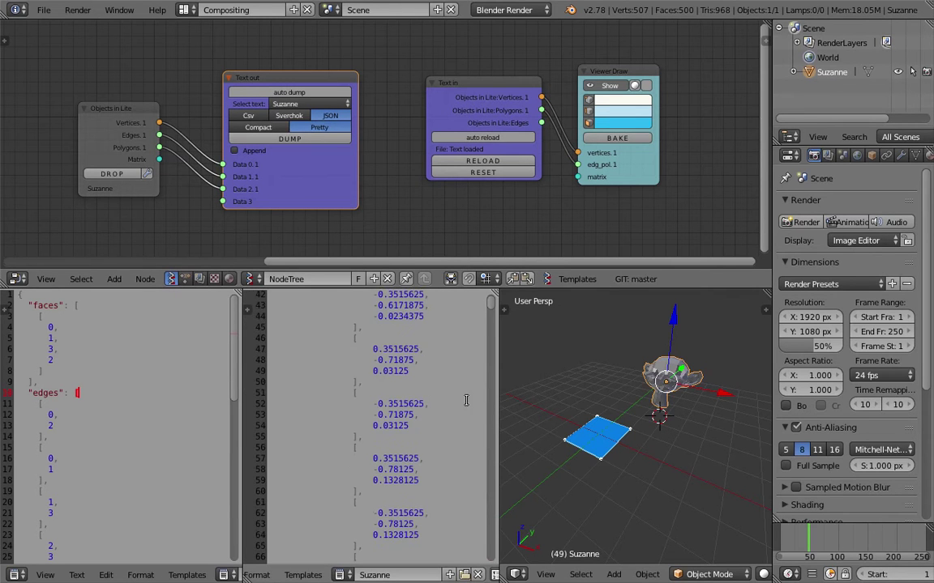
left_click_drag(490, 302, 491, 234)
left_click_drag(328, 305, 385, 305)
mouse_move(490, 312)
left_mouse_down()
mouse_move(501, 565)
mouse_move(494, 298)
left_mouse_up()
Step: Move the Text in and Viewer Draw nodes higher to free space beneath them
middle_click_drag(495, 202, 464, 200)
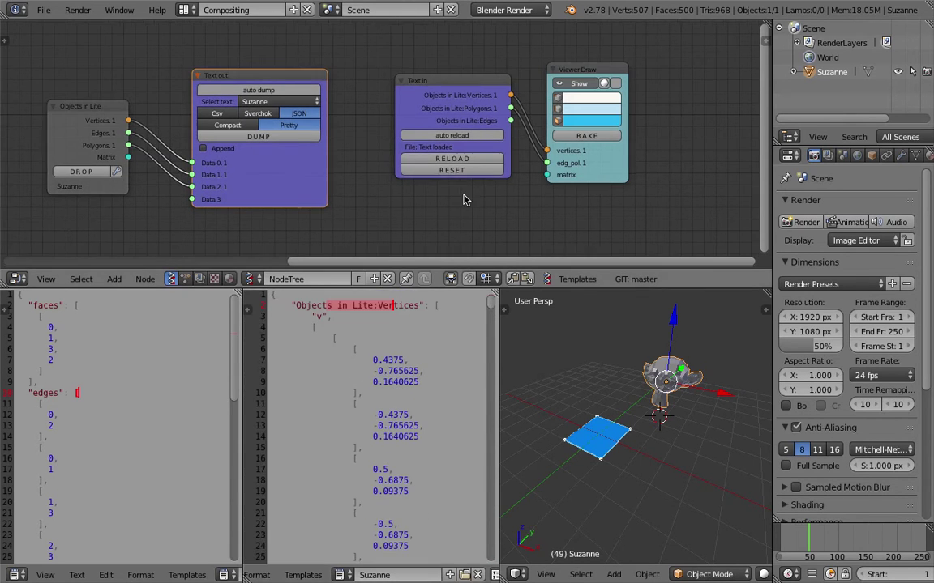
scroll(481, 124, "up", 1)
left_click_drag(469, 95, 453, 56)
left_click_drag(602, 64, 617, 36)
middle_click_drag(617, 38, 578, 72)
left_click_drag(391, 73, 393, 58)
scroll(492, 151, "down", 1)
middle_click_drag(493, 152, 484, 133)
left_click_drag(553, 60, 573, 50)
Step: Duplicate the Text in node and place the copy below the original
left_click(412, 59)
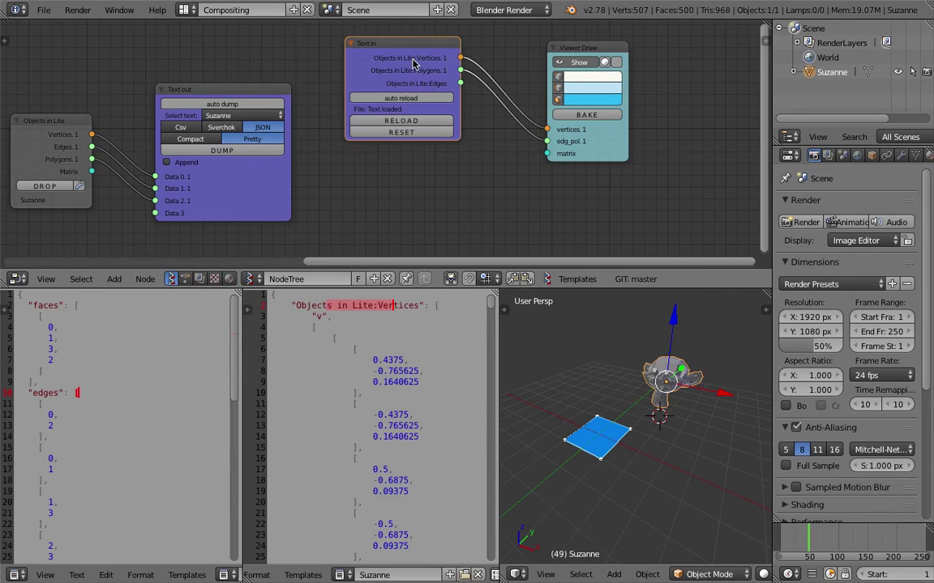
key("shift+d")
left_click(412, 185)
middle_click_drag(413, 184, 421, 148)
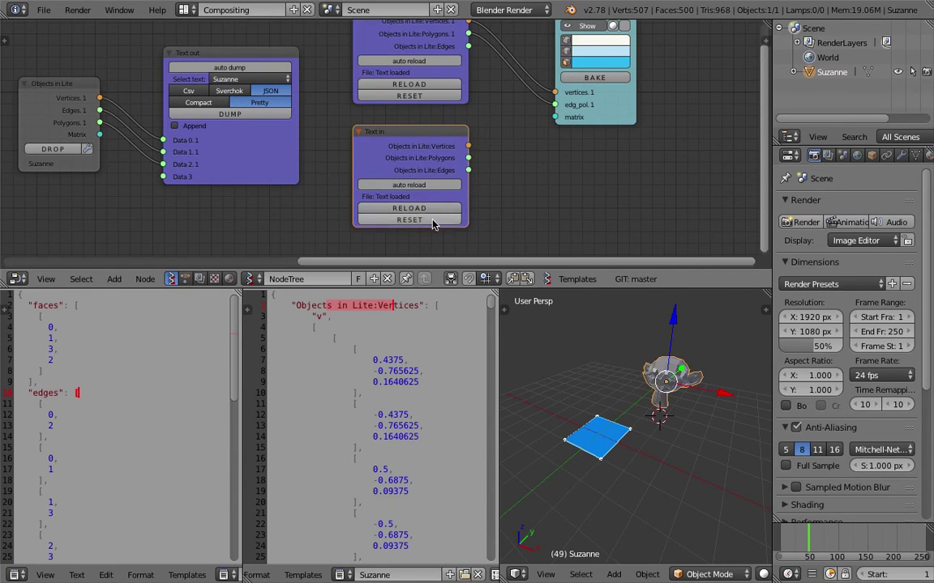
Step: Reset the duplicated Text in node, choose Suzanne as its JSON source text and load it
left_click(436, 218)
left_click(427, 158)
left_click(440, 135)
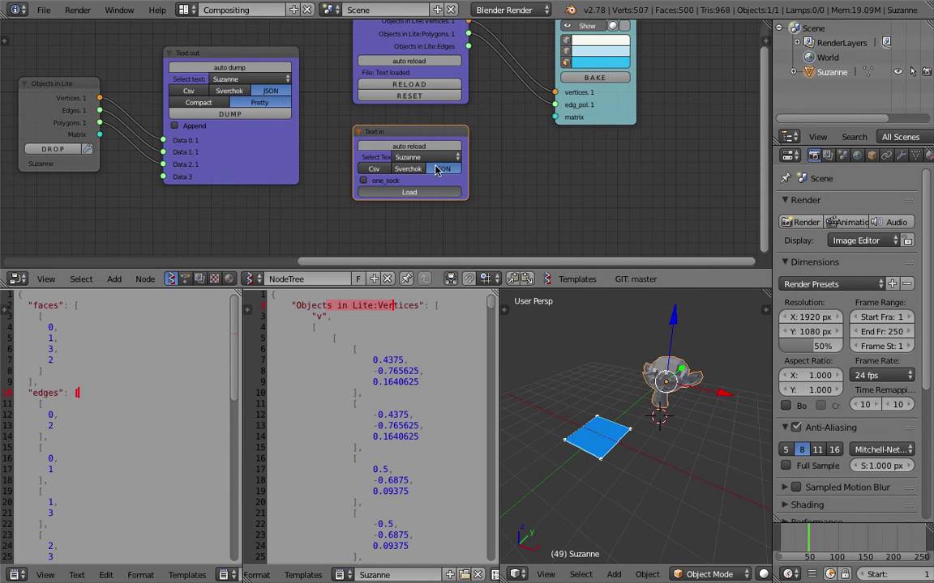
middle_click_drag(535, 168, 545, 182)
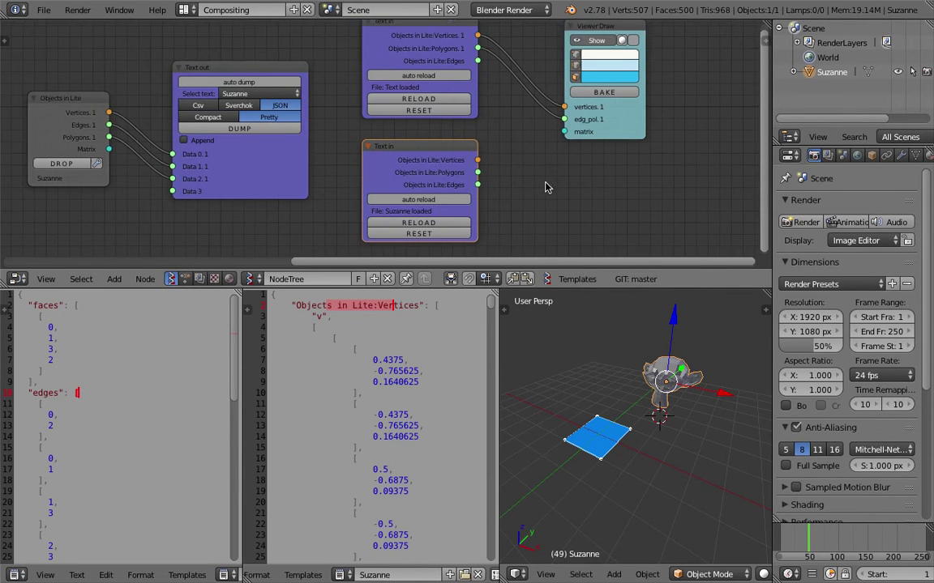
Step: Duplicate the Viewer Draw node and place the copy beside the Suzanne Text in node
left_click_drag(627, 136, 602, 105)
scroll(602, 106, "down", 2)
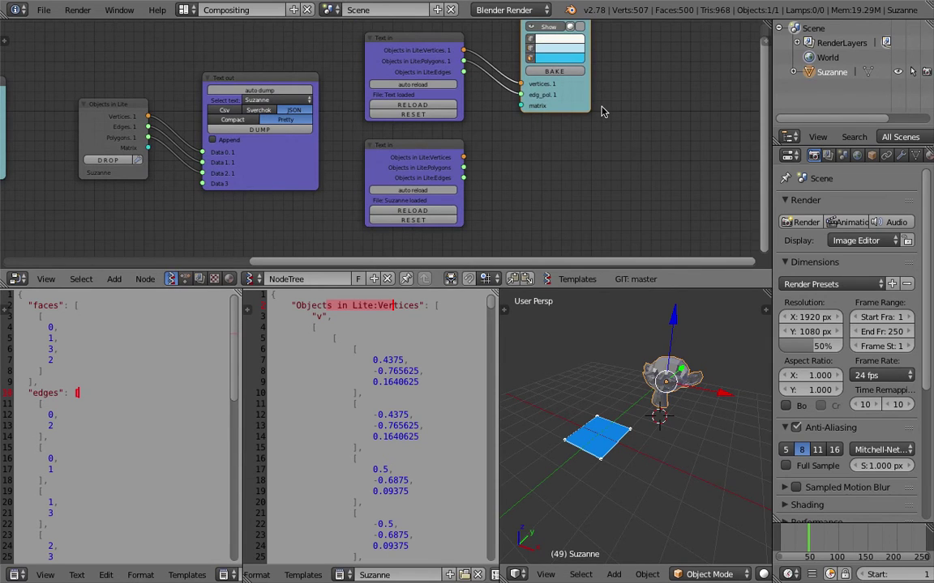
key("shift+d")
left_click(594, 228)
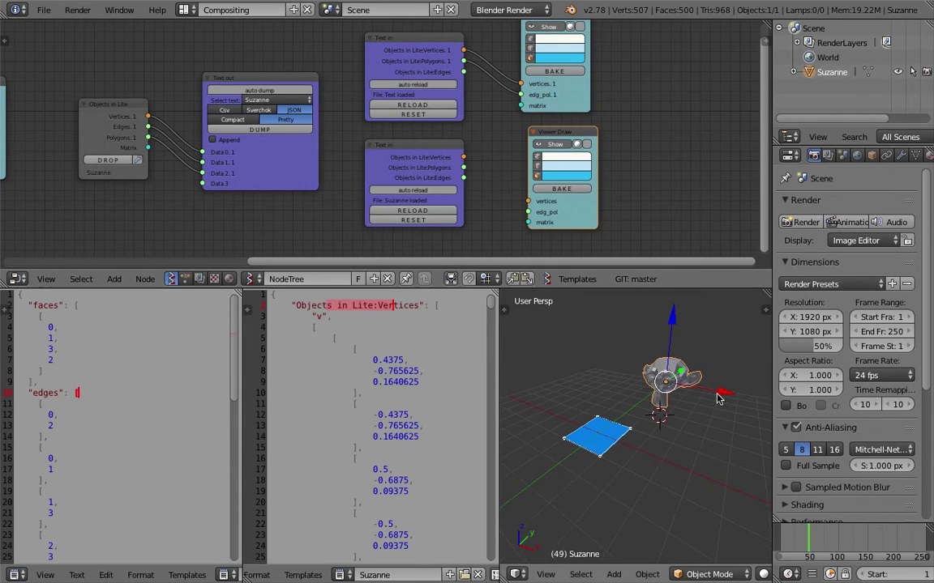
Step: Delete the Suzanne monkey object from the 3D scene
key("g")
left_click(683, 367)
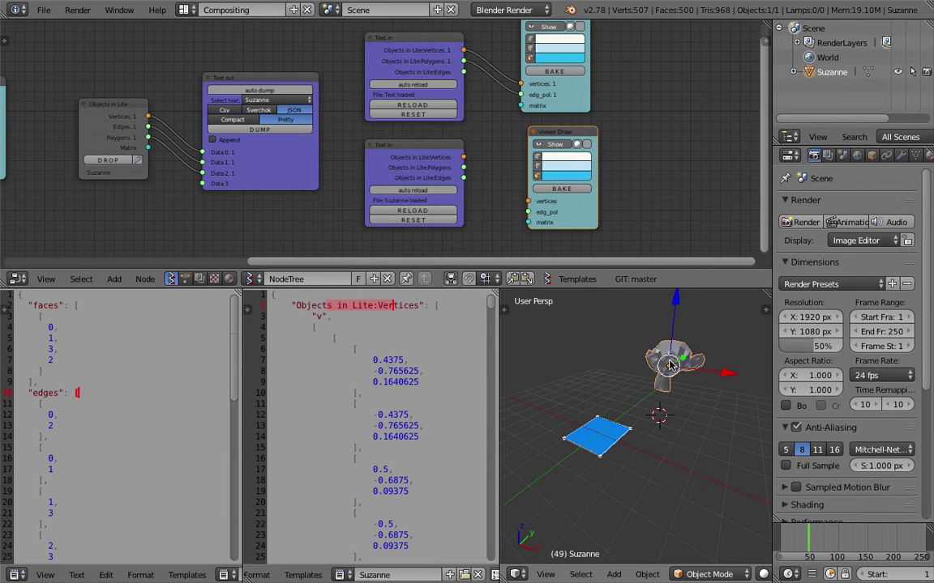
key("Delete")
Step: Link the Suzanne Text in node's vertices to the duplicated Viewer Draw and hide the original Viewer Draw's plane
left_click_drag(465, 158, 526, 202)
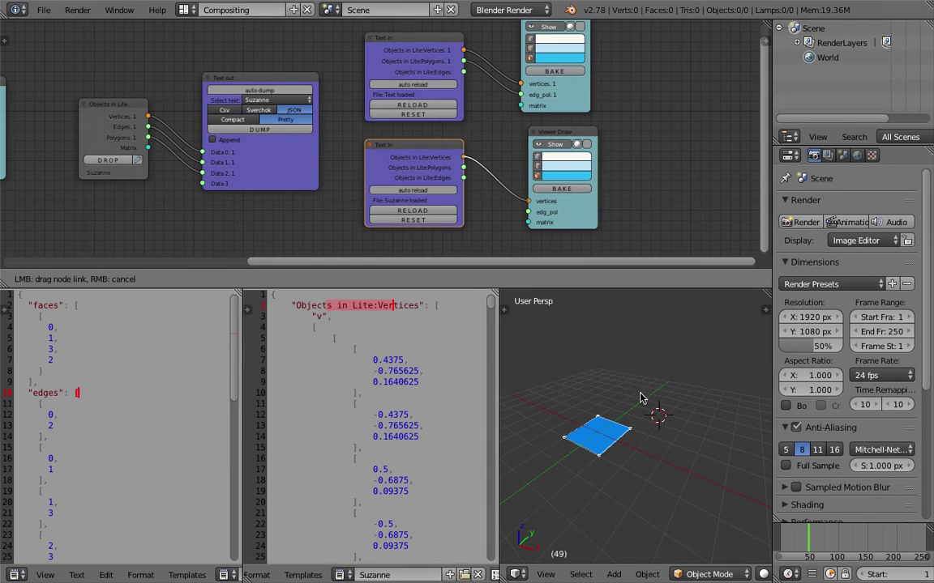
left_click_drag(526, 203, 527, 201)
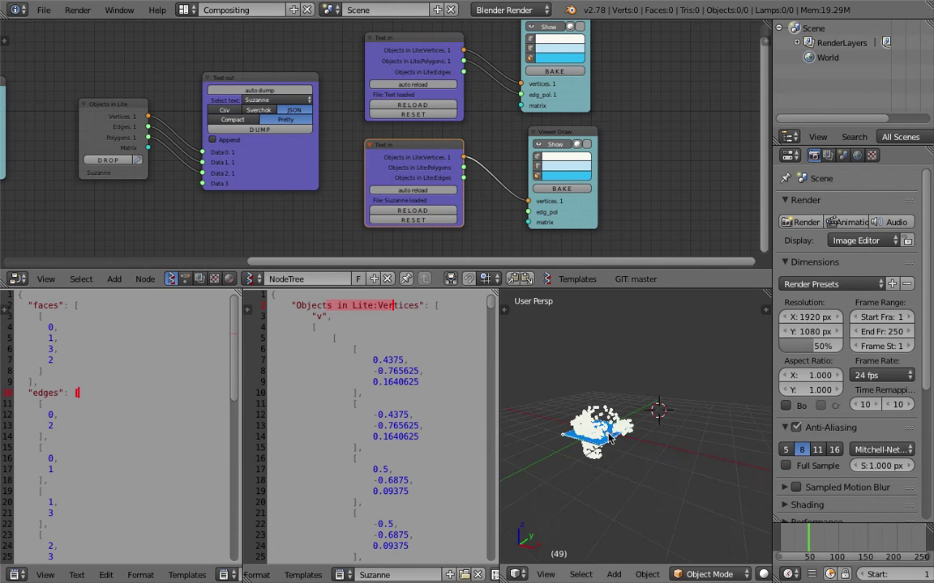
left_click(559, 28)
mouse_move(647, 405)
middle_mouse_down()
mouse_move(691, 396)
mouse_move(634, 351)
middle_mouse_up()
scroll(689, 395, "up", 3)
middle_click_drag(679, 399, 620, 372)
Step: Link the Suzanne polygons output to the duplicated Viewer Draw's edg_pol input, and replace that link with the edges output
left_click_drag(463, 167, 530, 214)
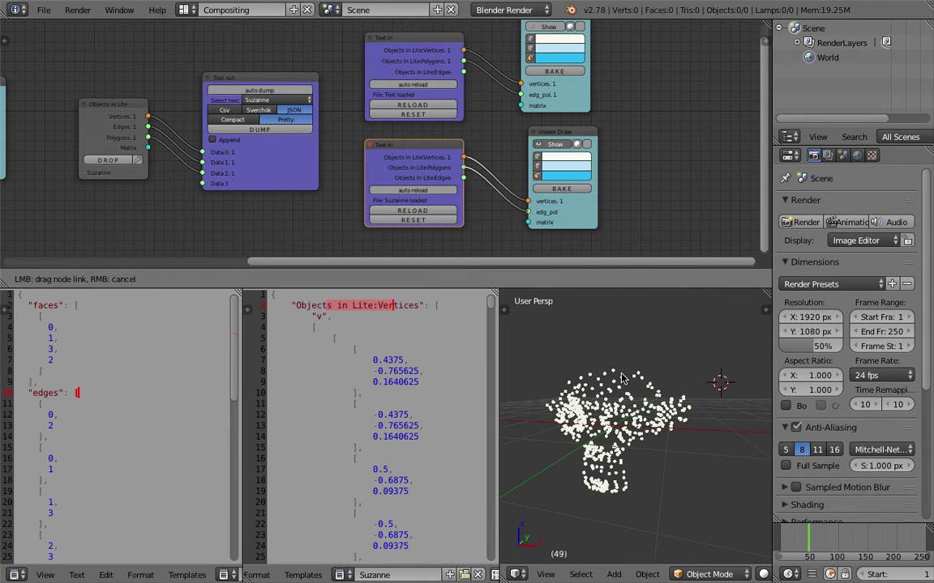
left_click_drag(530, 213, 529, 213)
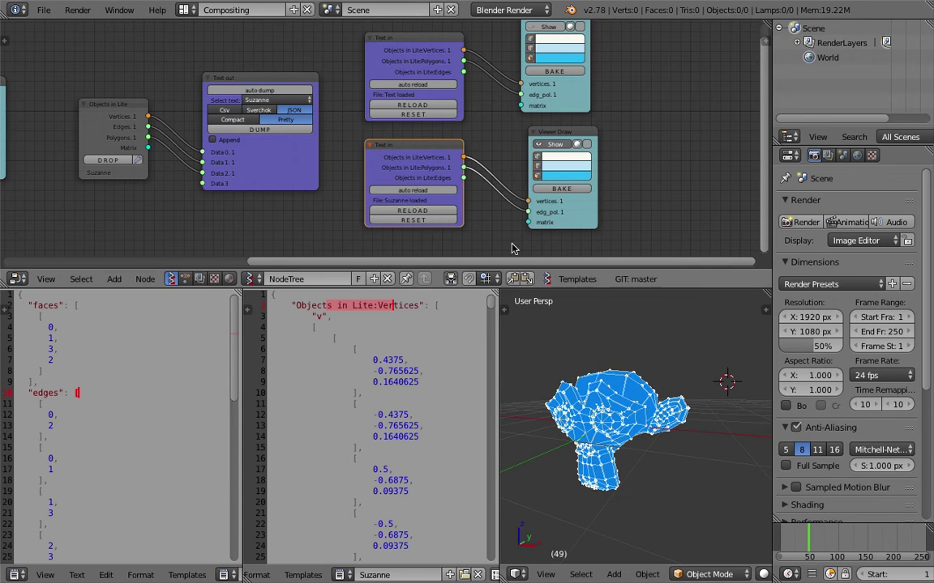
left_click_drag(463, 178, 523, 215)
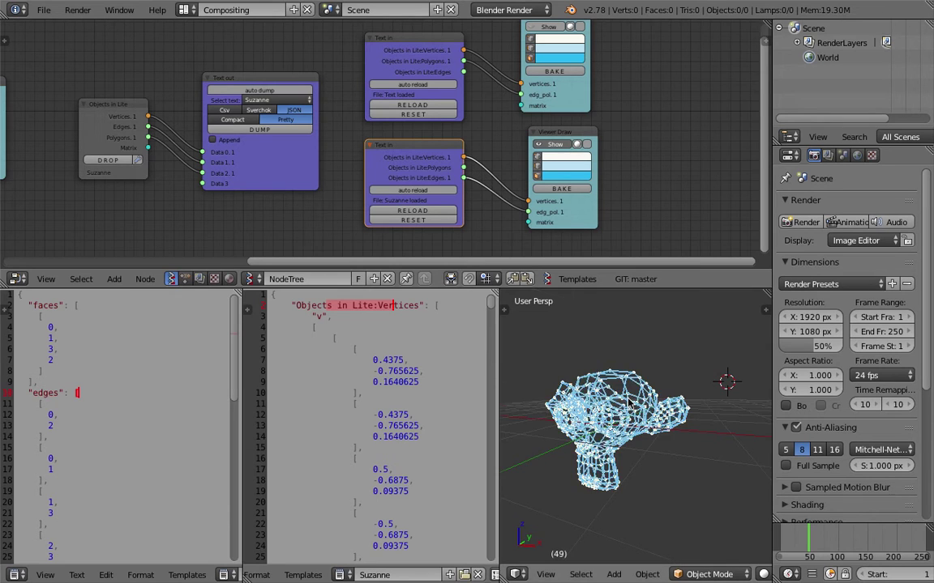
middle_click_drag(629, 402, 649, 411)
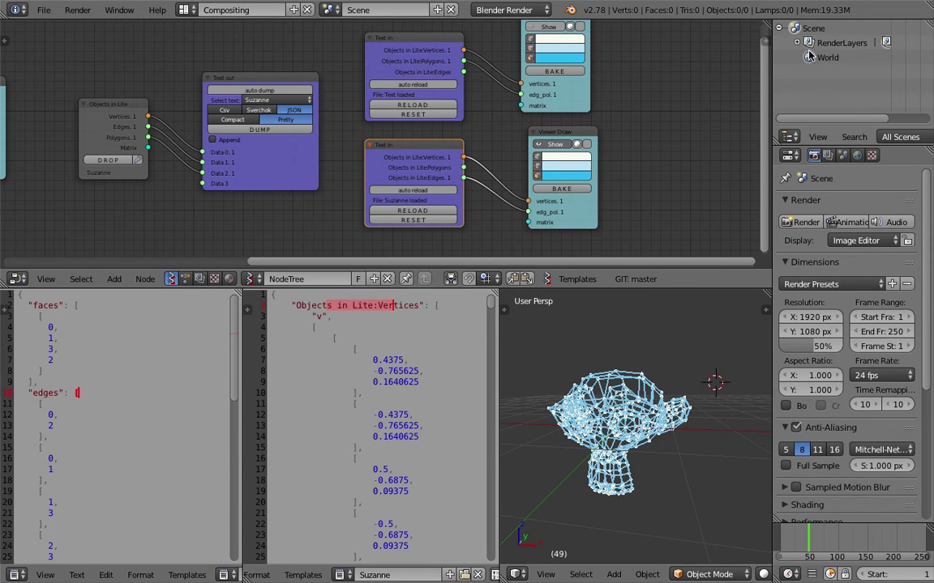
middle_click_drag(633, 427, 622, 391)
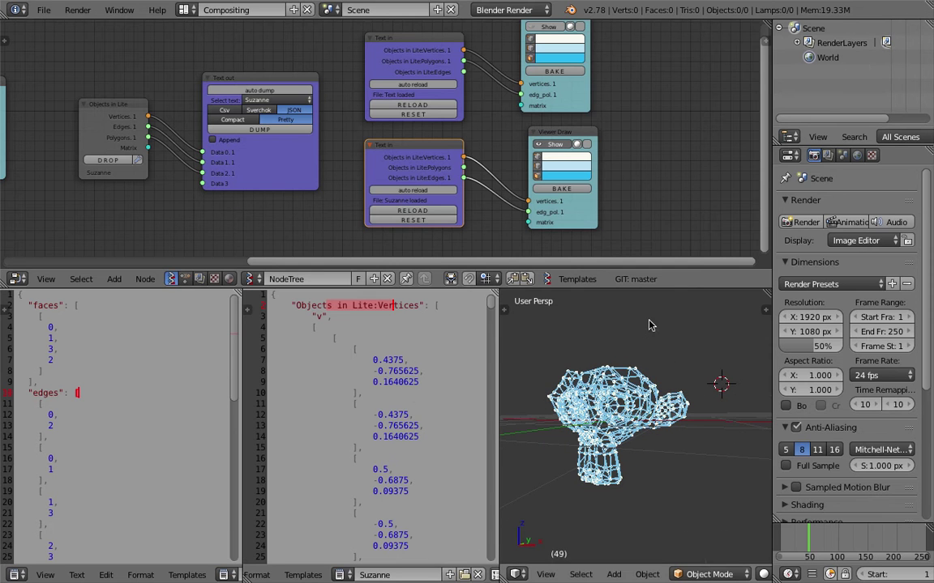
Step: Bake the Suzanne Viewer Draw output to a mesh object, move it away from the preview and rotate it freely
left_click(550, 188)
scroll(619, 393, "down", 2)
key("g")
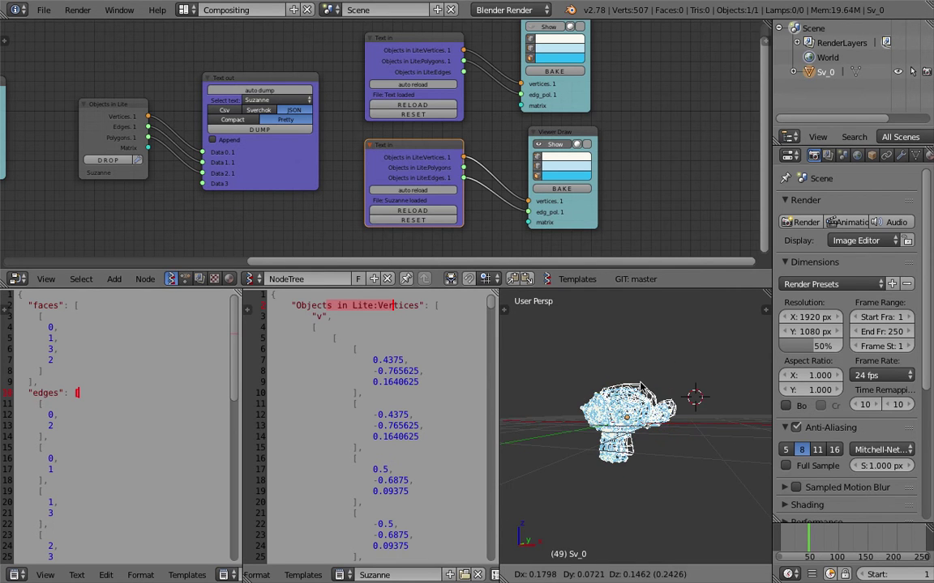
left_click(679, 319)
middle_click_drag(679, 319, 675, 428)
key("r")
key("r")
left_click(682, 396)
left_click(682, 395)
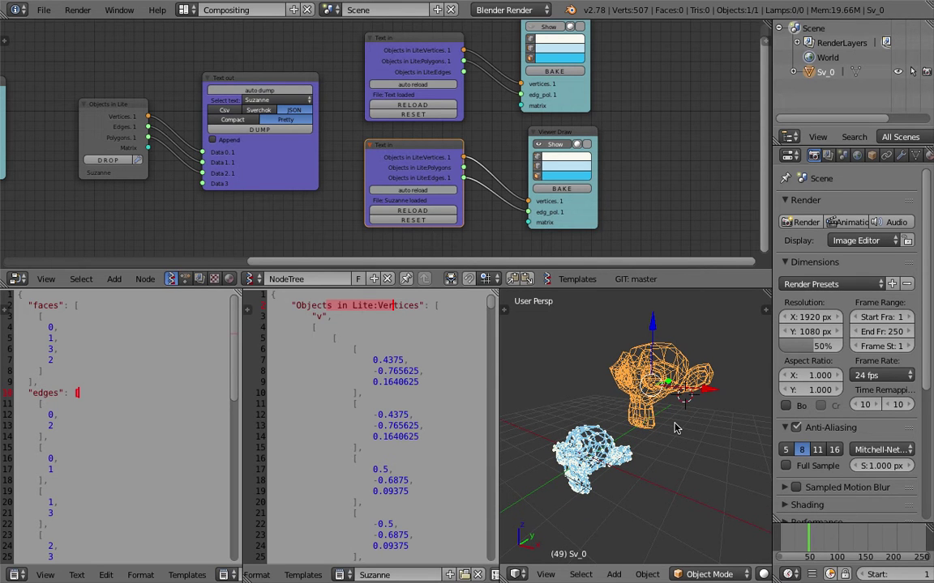
Step: Delete the baked monkey mesh from the scene
middle_click_drag(678, 424, 689, 399)
middle_click_drag(678, 347, 688, 352)
key("x")
left_click(690, 352)
Step: Save the Blender file over the existing one
scroll(654, 392, "up", 3)
middle_click_drag(654, 391, 644, 367)
key("ctrl+s")
left_click(659, 373)
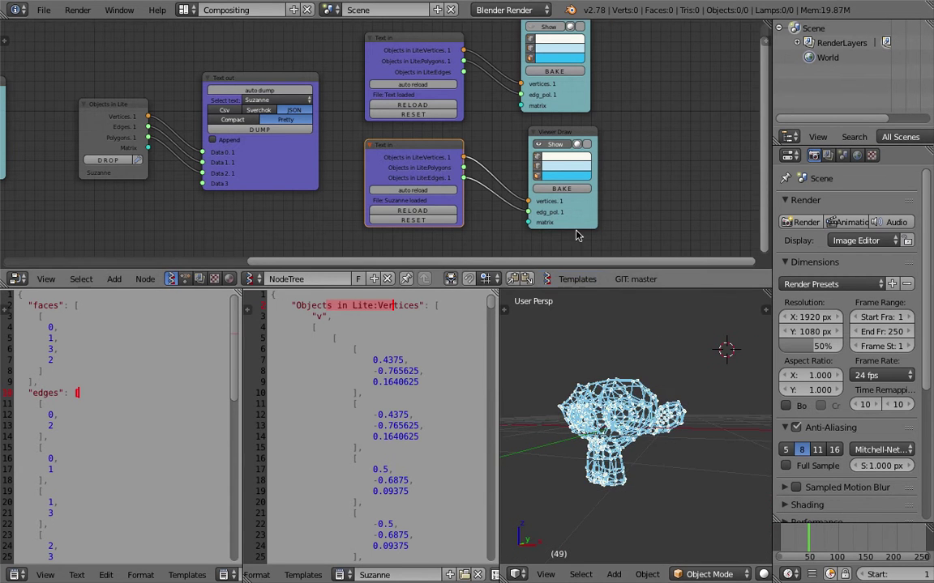
Step: Insert a Randomize input vertices node into the vertices link before the Suzanne Viewer Draw and set its X, Y and Z amplitudes to 0.45
scroll(579, 229, "up", 2)
scroll(544, 130, "down", 2)
middle_click_drag(534, 137, 521, 136)
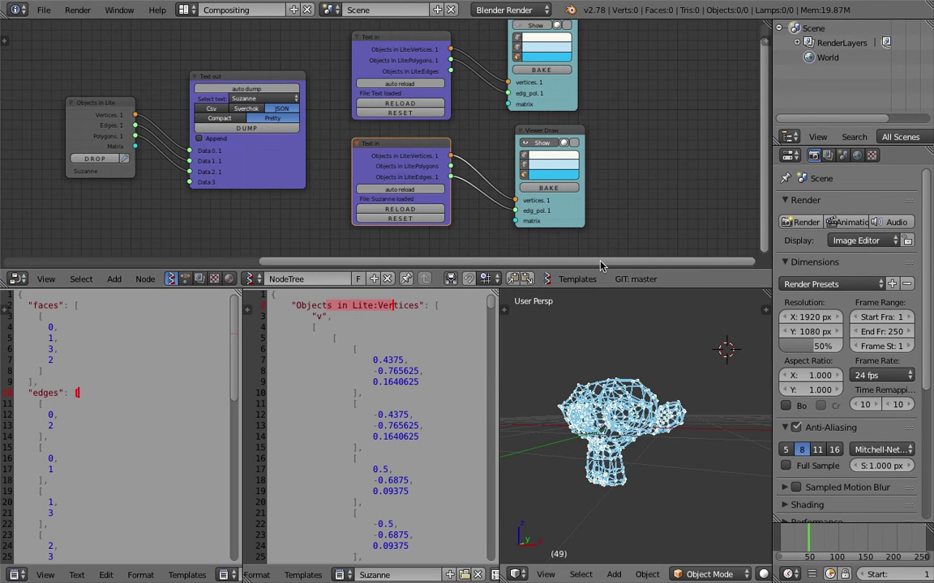
left_click_drag(519, 183, 625, 184)
key("shift+a")
left_click(563, 158)
type("random")
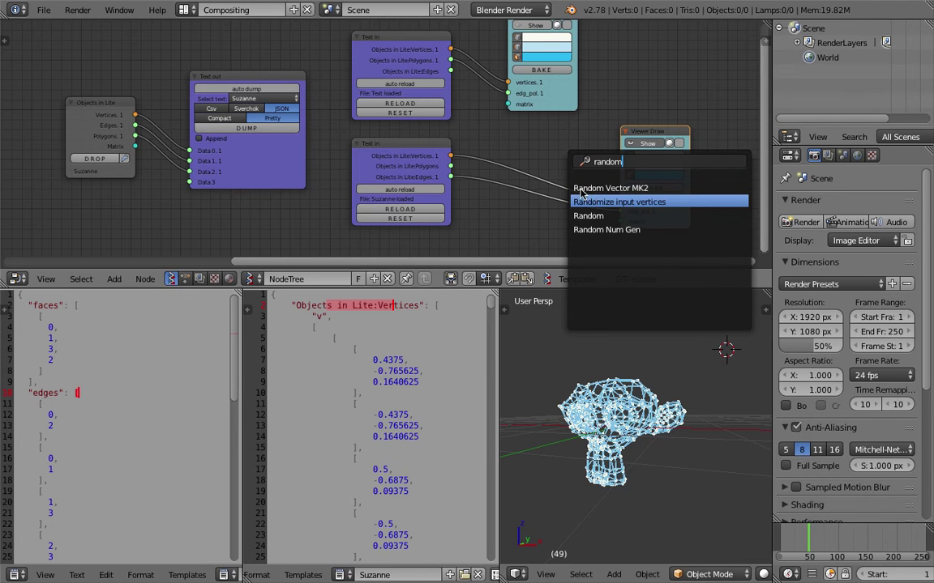
key("Return")
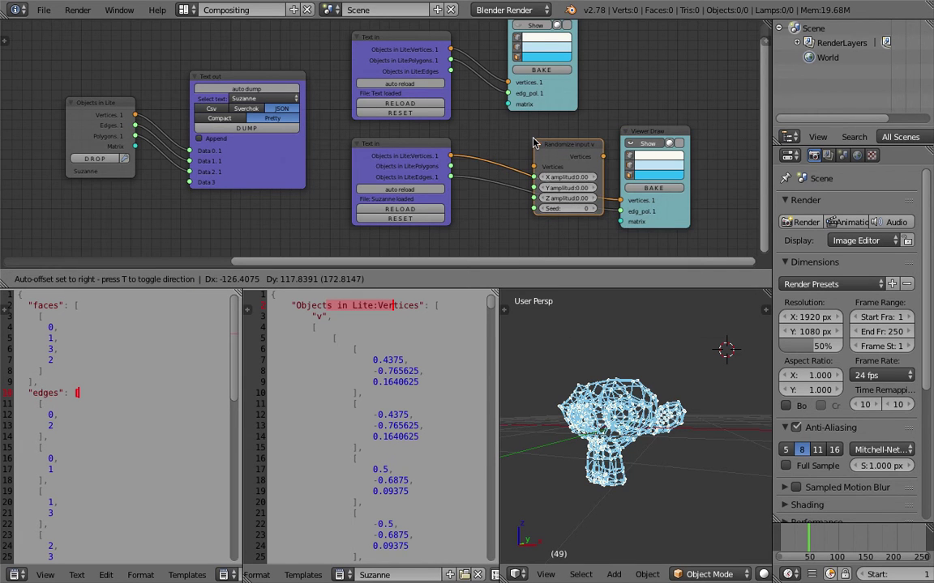
left_click(511, 144)
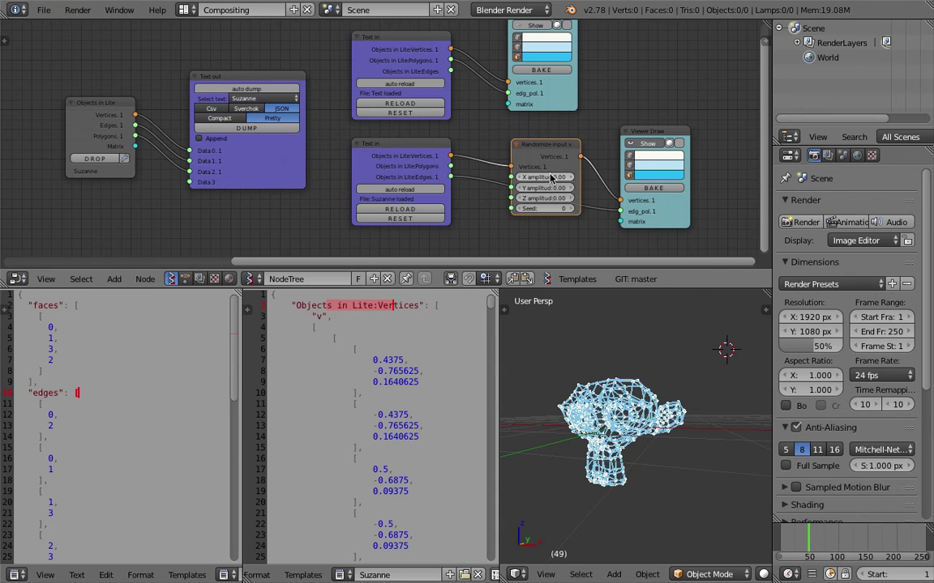
left_click_drag(545, 198, 581, 198)
middle_click_drag(610, 354, 622, 394)
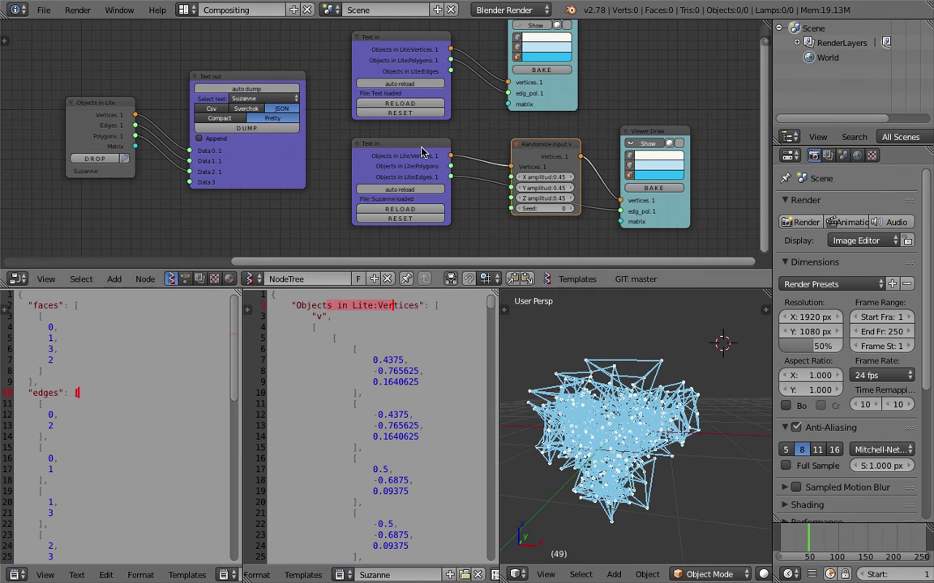
Step: Delete the Suzanne Text in, Randomize input vertices and connected Viewer Draw nodes
key("g")
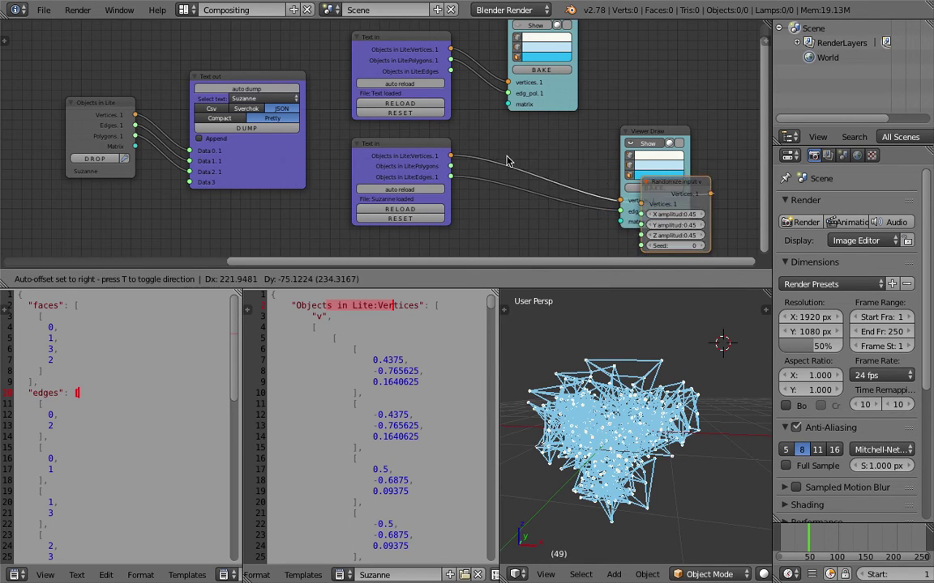
left_click(427, 139)
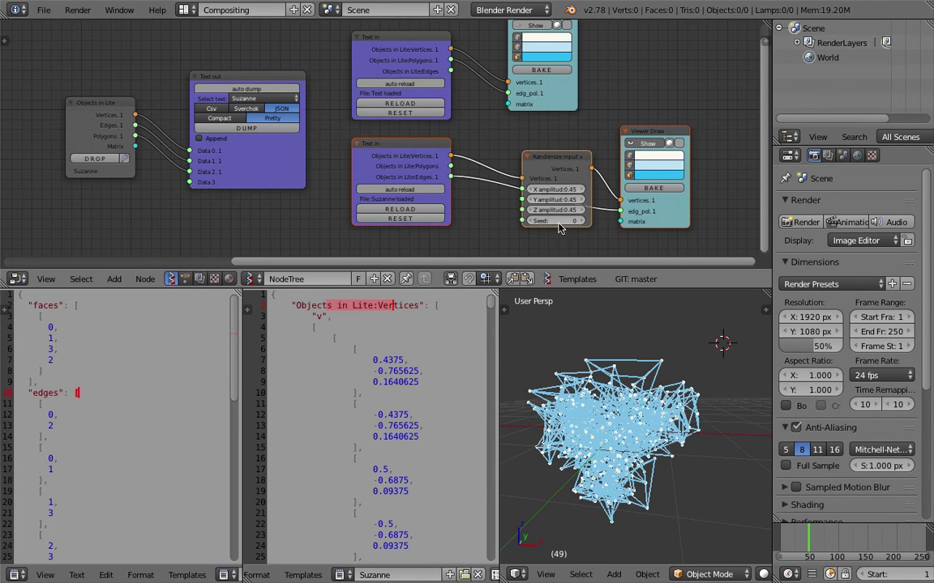
key("x")
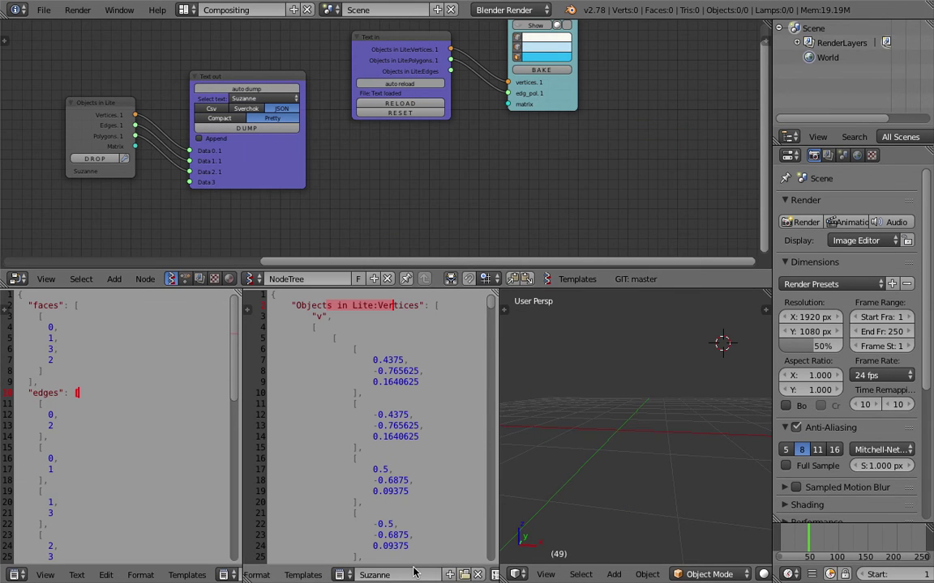
Step: Widen the text editor showing Suzanne and save the file again
left_click_drag(487, 320, 478, 381)
left_click_drag(453, 328, 526, 322)
key("ctrl+s")
left_click(616, 377)
Step: Switch the text editor from Suzanne to the Plane text and show its beginning
scroll(438, 393, "down", 2)
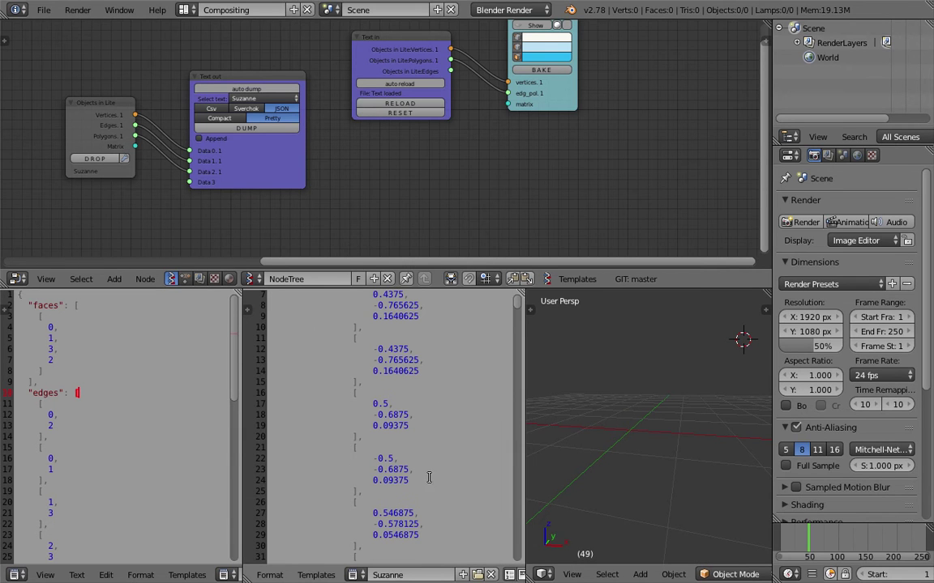
left_click(354, 574)
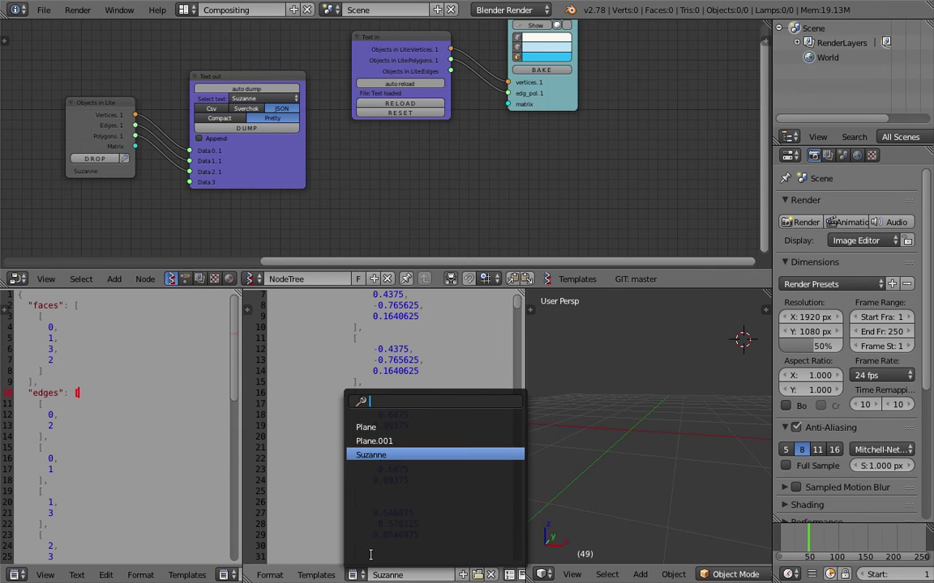
left_click(367, 427)
scroll(377, 356, "up", 10)
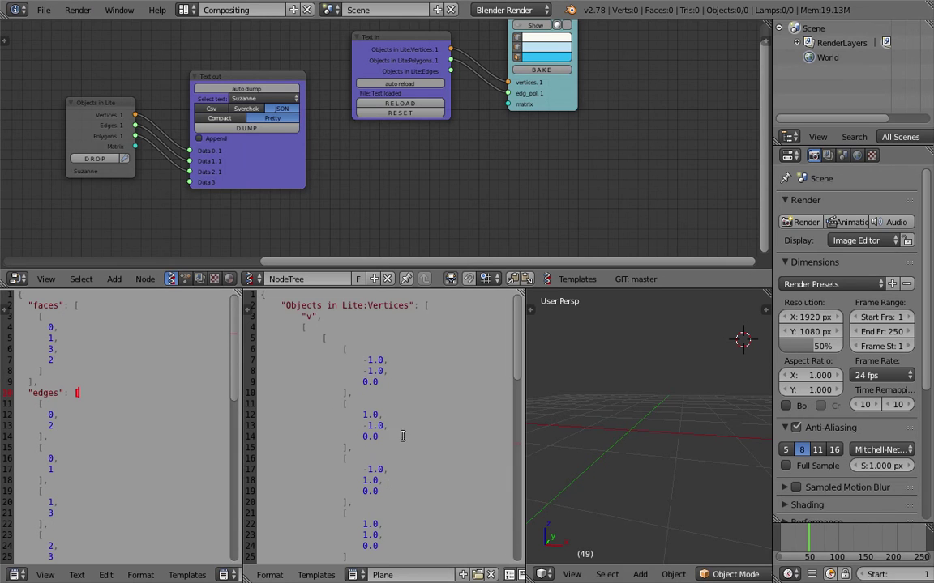
Step: Delete the leftover chain of the float node, the red Plane node and its Viewer Draw
key("Home")
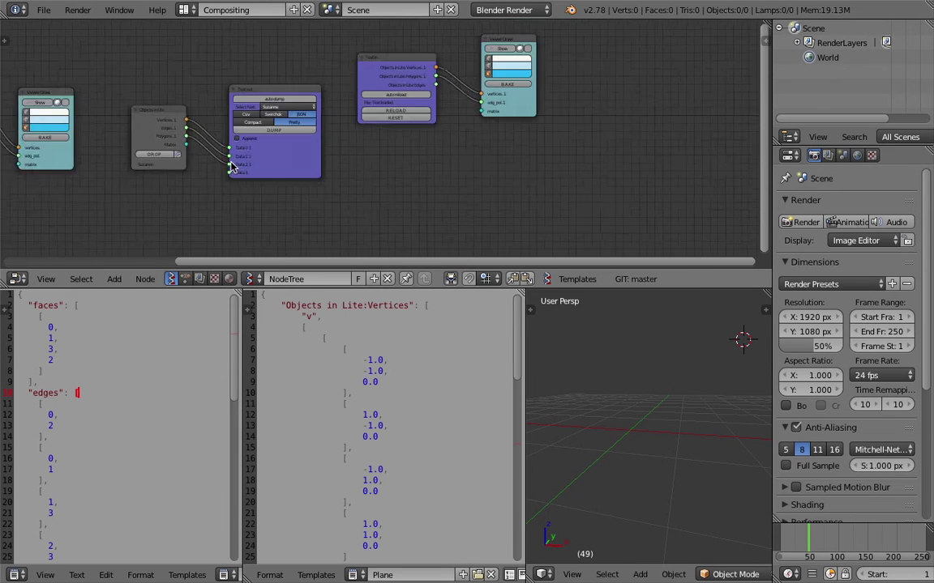
left_click_drag(68, 69, 237, 178)
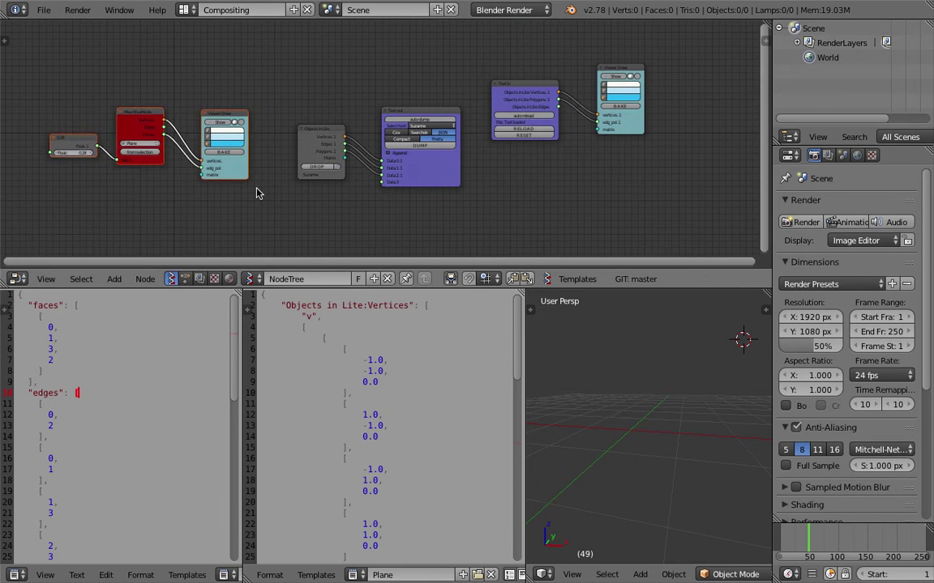
key("x")
scroll(511, 138, "up", 3)
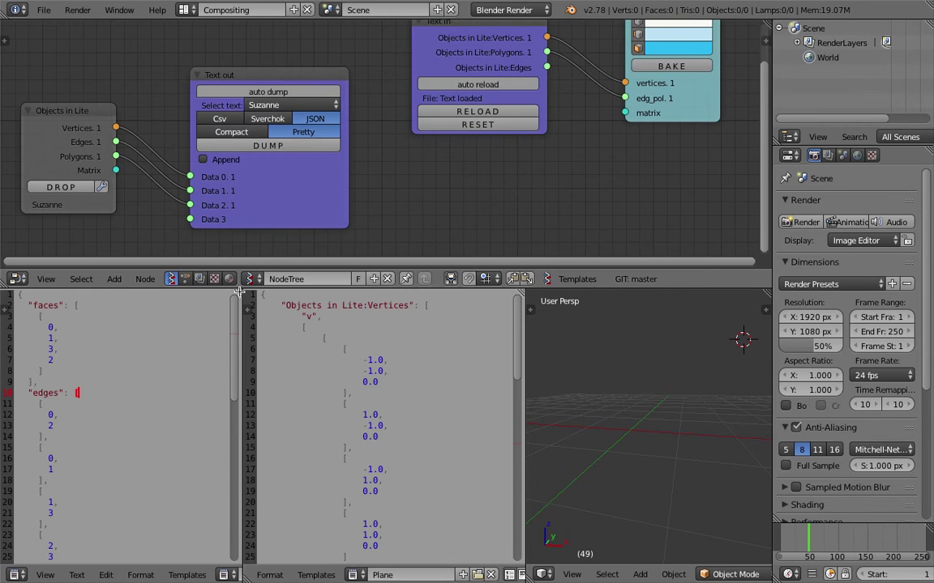
Step: Merge the two text editors into a single one showing Plane and narrow it to enlarge the 3D view
left_click_drag(125, 302, 125, 301)
scroll(218, 349, "down", 5)
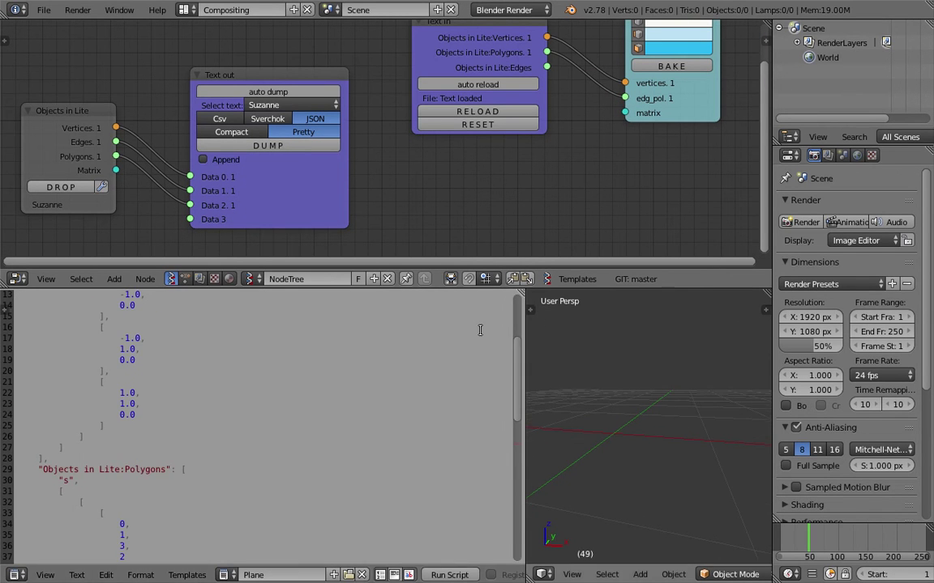
scroll(487, 341, "up", 2)
left_click_drag(524, 320, 387, 324)
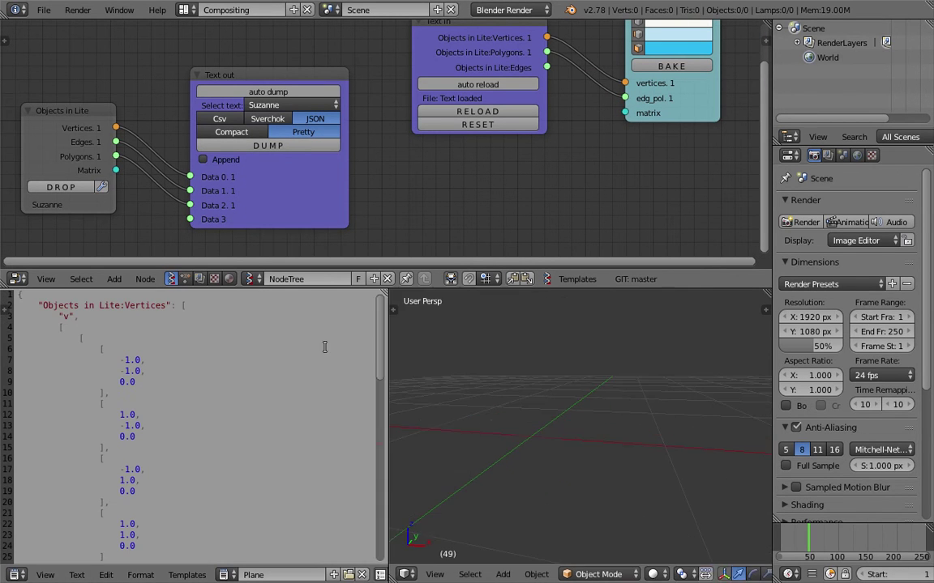
Step: Examine the Plane text's JSON structure from the vertices section through the polygons and edges sections
scroll(207, 390, "down", 3)
scroll(243, 385, "down", 4)
scroll(386, 373, "down", 3)
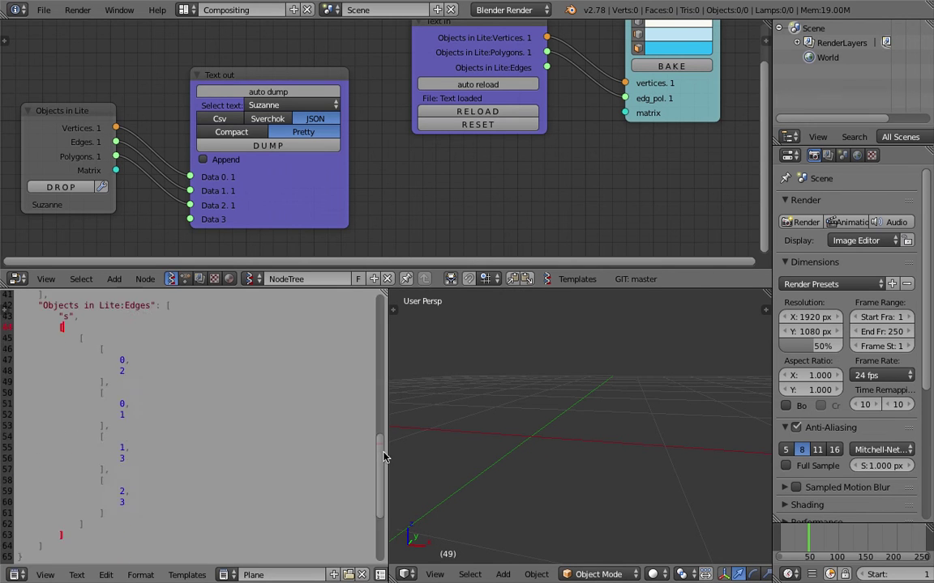
left_click_drag(387, 375, 371, 318)
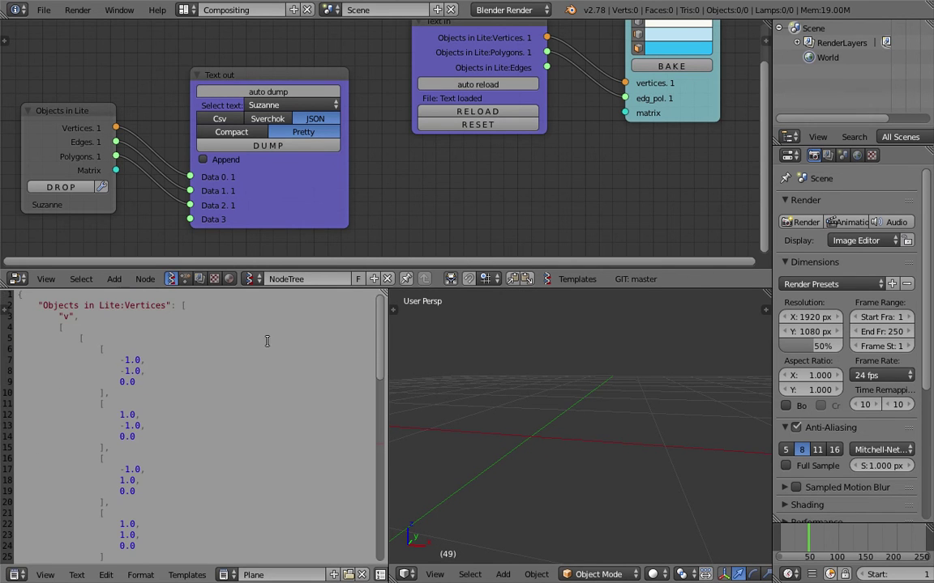
scroll(158, 483, "down", 7)
scroll(169, 472, "up", 7)
Step: Delete the Objects in Lite and Text out nodes
middle_click_drag(344, 142, 364, 133)
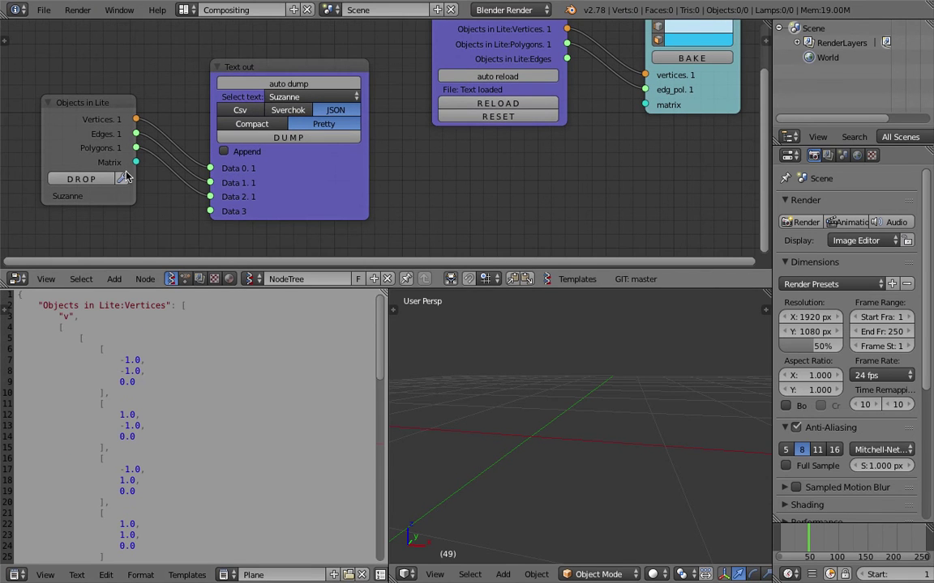
left_click(101, 102)
left_click(248, 67, "shift")
key("x")
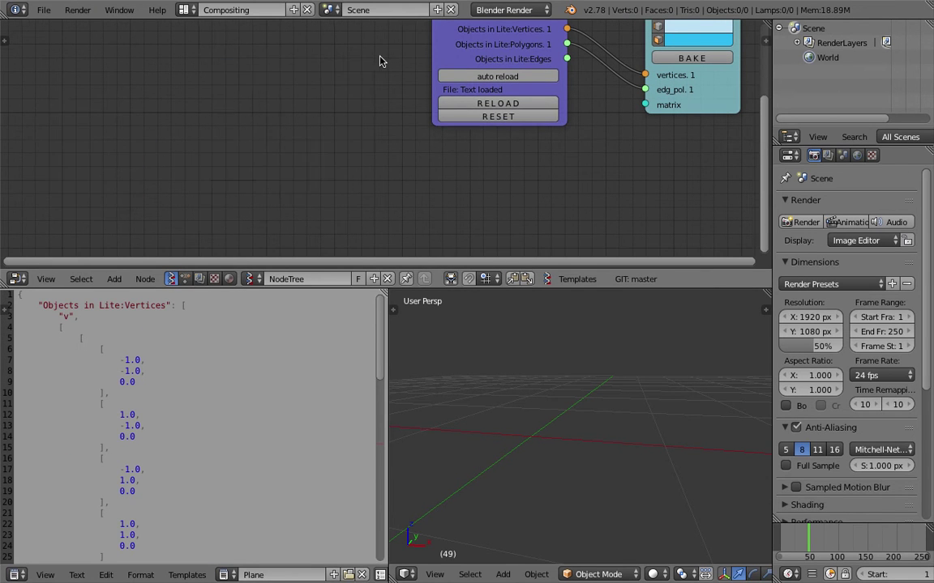
Step: Turn on the remaining Viewer Draw's display and move the Text in node farther away from it
middle_click_drag(379, 58, 256, 105)
left_click(545, 57)
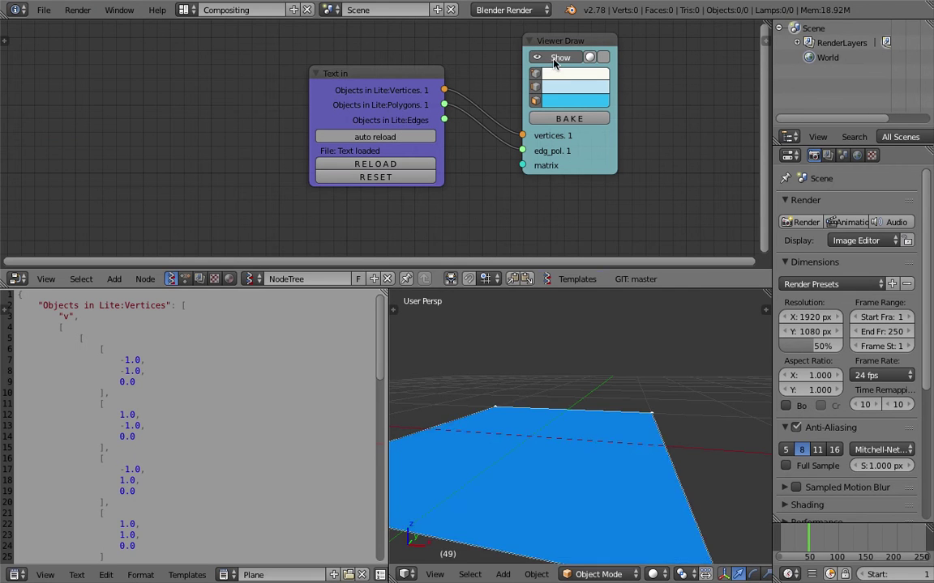
scroll(558, 423, "down", 3)
left_click_drag(381, 85, 275, 81)
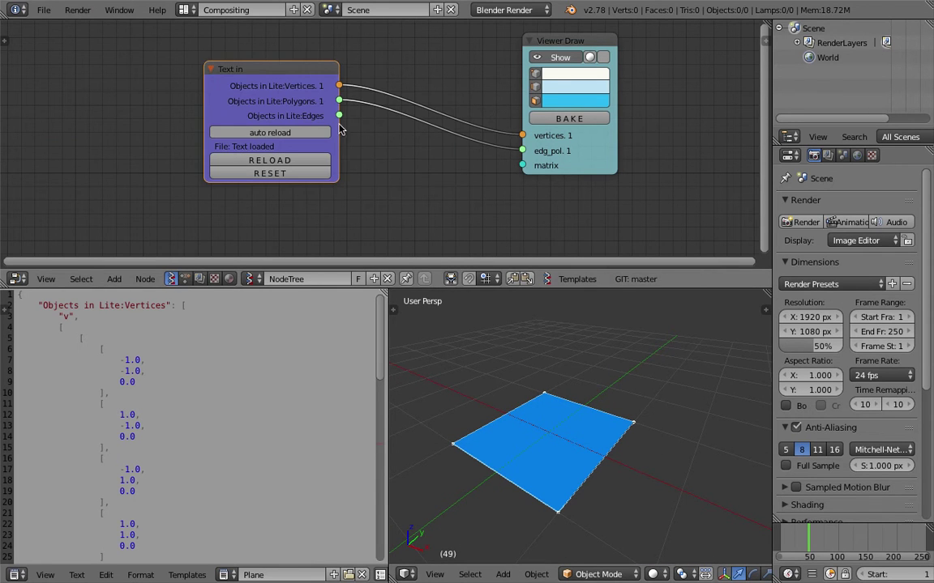
Step: Move the Viewer Draw node slightly farther from Text in and reduce the node editor's height to enlarge the areas below it
left_click_drag(589, 152, 604, 157)
mouse_move(496, 396)
middle_mouse_down()
mouse_move(556, 374)
mouse_move(596, 405)
middle_mouse_up()
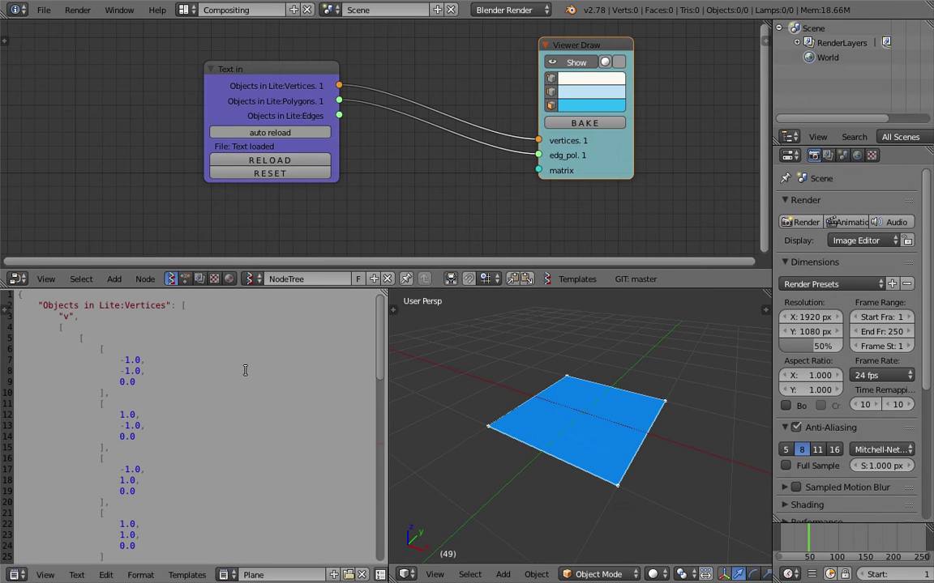
scroll(272, 373, "down", 3)
scroll(272, 373, "down", 12)
scroll(280, 405, "up", 3)
left_click_drag(380, 430, 397, 249)
Step: Examine the vertex coordinates in the Plane text's vertices section and the start of its polygons section
left_click_drag(116, 326, 141, 349)
scroll(127, 381, "down", 2)
scroll(136, 391, "down", 3)
scroll(136, 391, "up", 5)
left_click_drag(140, 379, 140, 391)
scroll(141, 410, "down", 3)
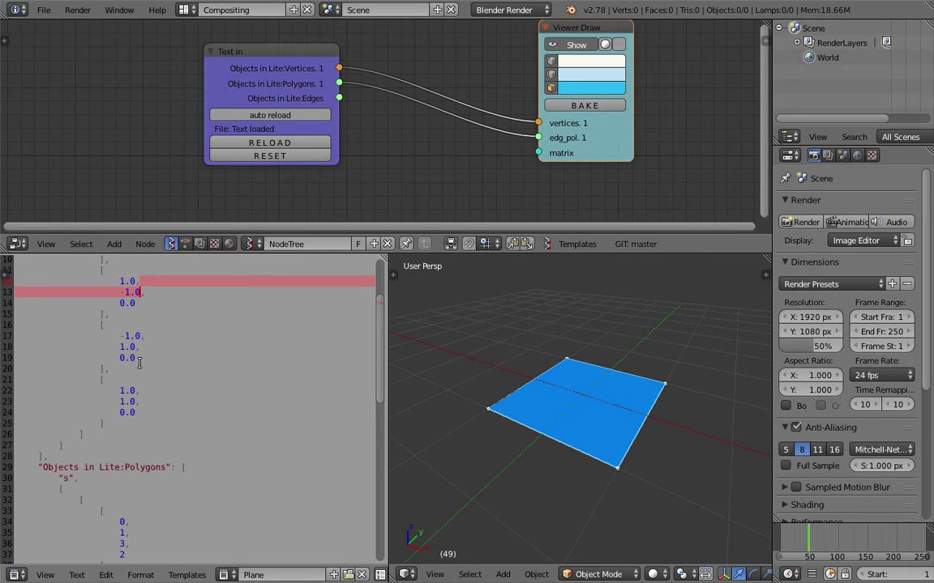
scroll(127, 312, "up", 3)
scroll(149, 364, "down", 5)
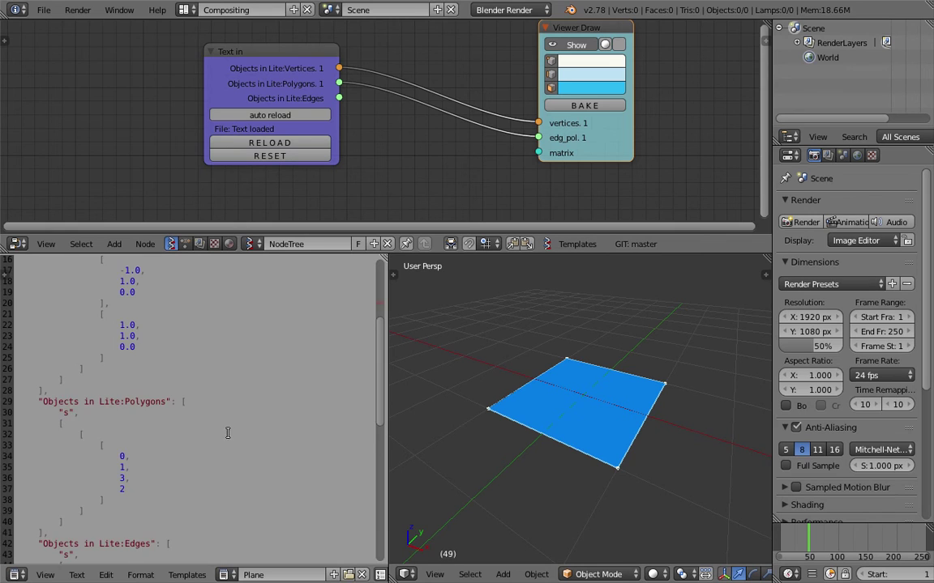
scroll(229, 430, "up", 3)
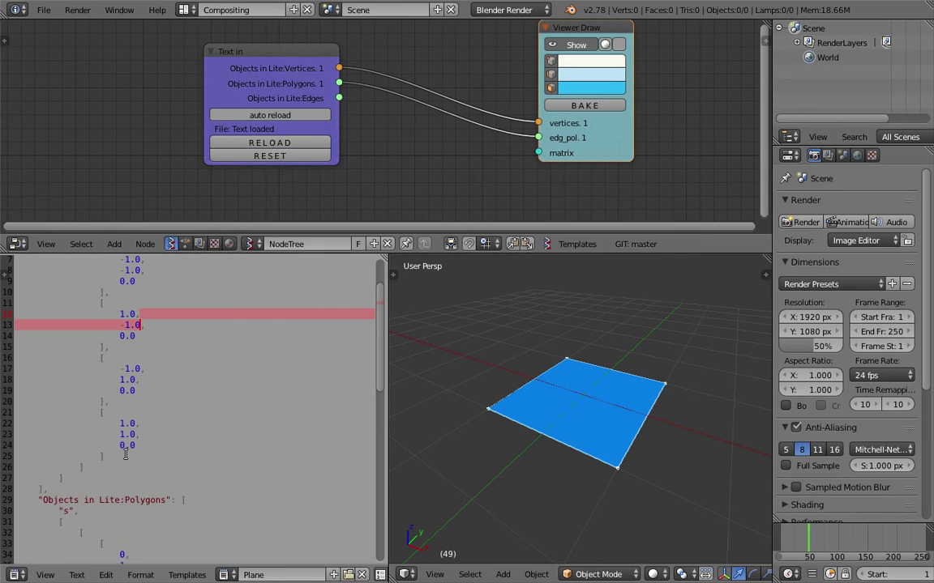
scroll(130, 452, "up", 2)
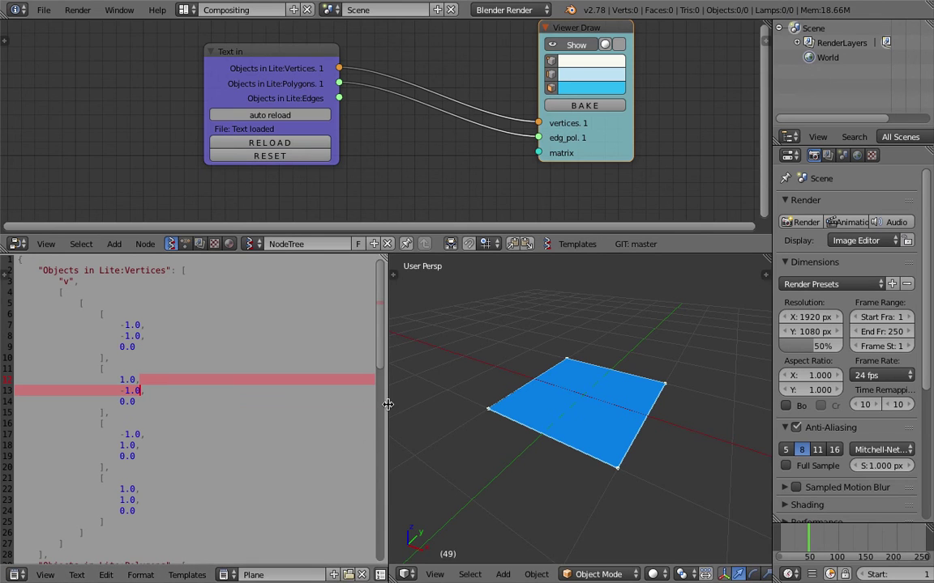
Step: Narrow the text editor slightly to give the 3D view more width
left_click_drag(387, 405, 298, 405)
middle_click_drag(468, 444, 487, 436)
key("ctrl+s")
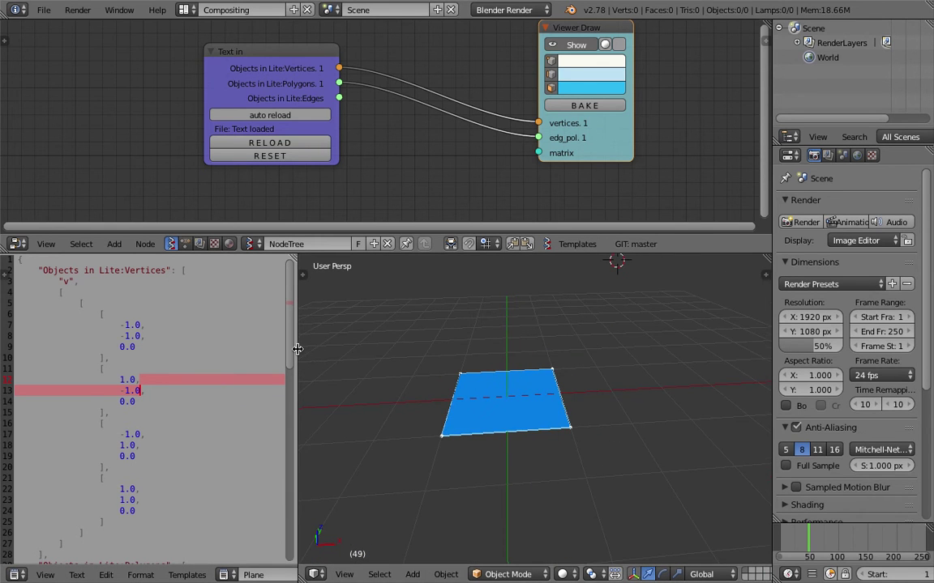
left_click_drag(296, 318, 344, 318)
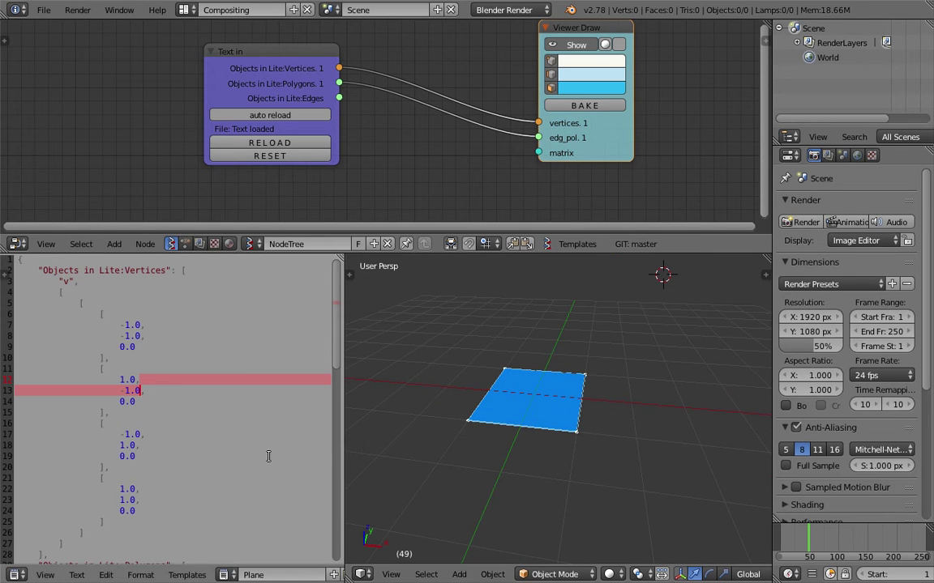
scroll(298, 402, "down", 1)
left_click_drag(343, 440, 366, 440)
Step: Copy the whole bracketed block of the last vertex (1.0, 1.0, 0.0) in the Plane text's vertices section
left_click(187, 472)
left_click(173, 491)
scroll(176, 475, "down", 2)
scroll(183, 448, "up", 2)
middle_click_drag(485, 431, 519, 421)
left_click(649, 387)
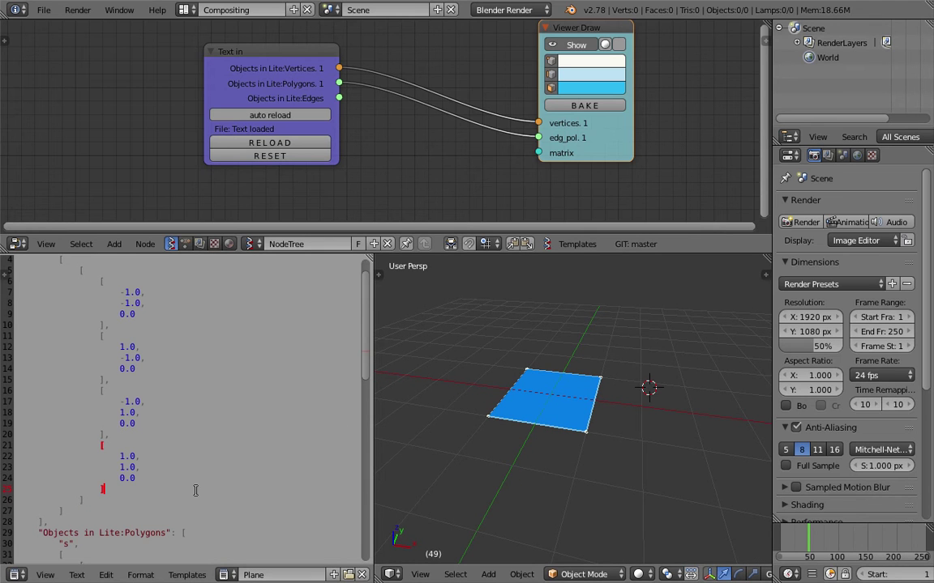
scroll(172, 482, "down", 2)
left_click(136, 349)
left_click_drag(120, 419, 8, 385)
key("ctrl+c")
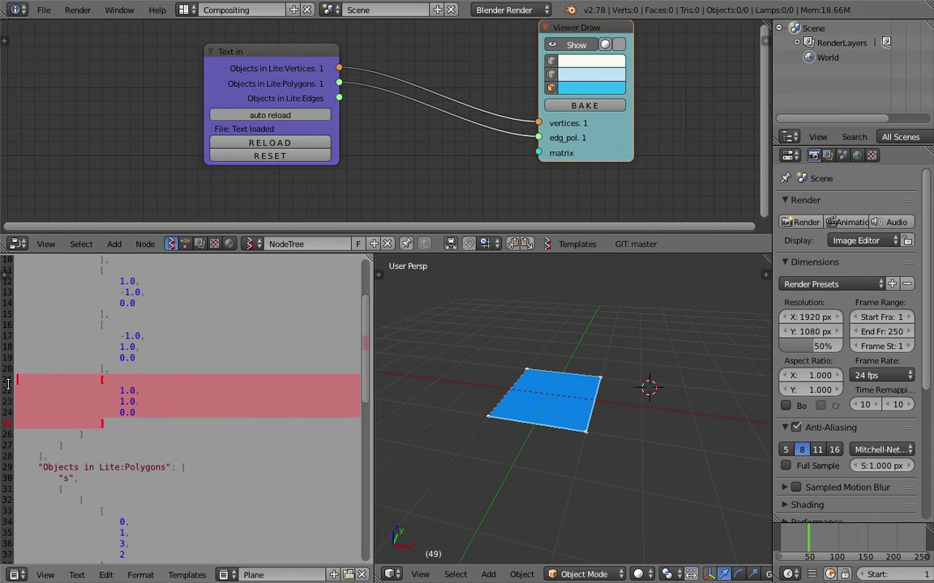
Step: Add a comma after the fourth vertex, paste the copied block below it as a fifth vertex, and remove the extra empty line
left_click(122, 423)
key("Return")
key("Return")
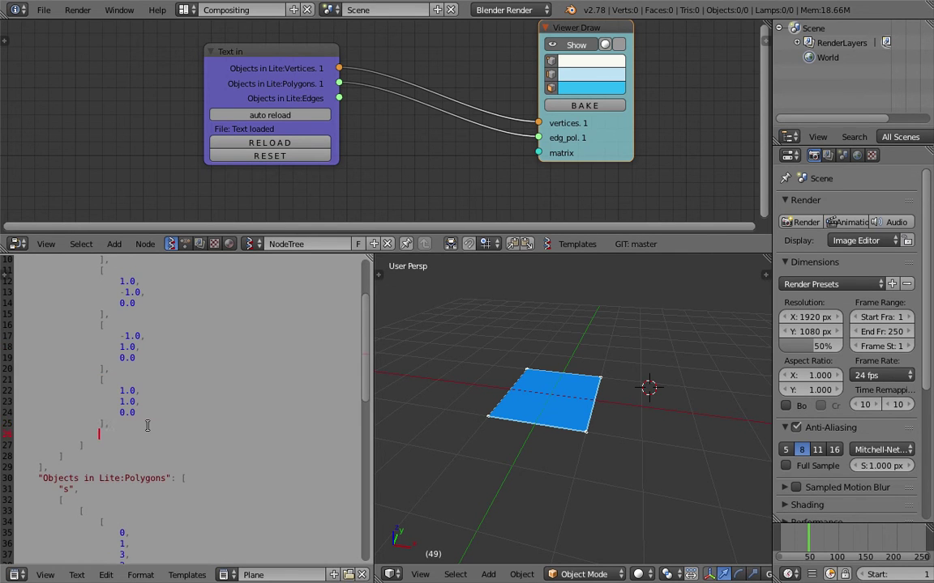
left_click_drag(120, 436, 4, 437)
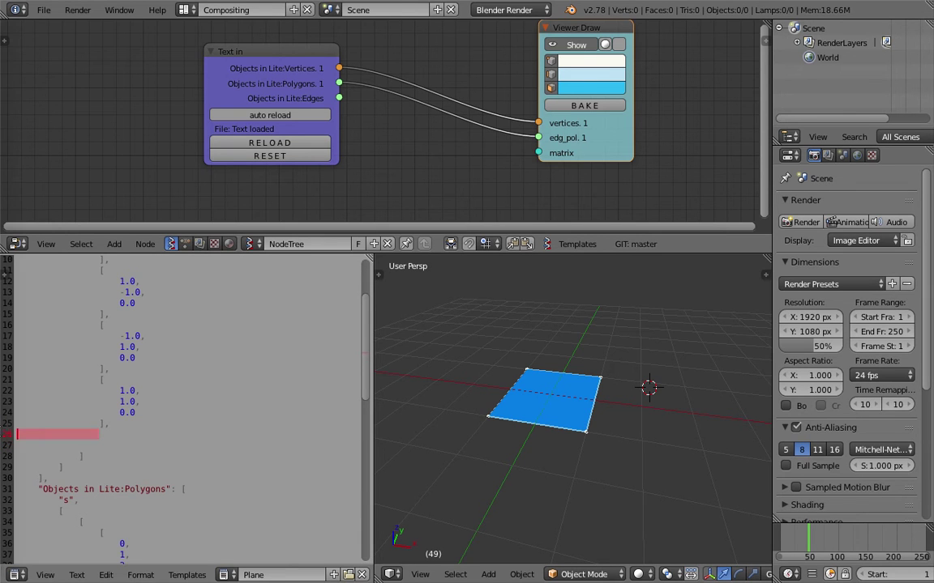
key("ctrl+v")
left_click(140, 491)
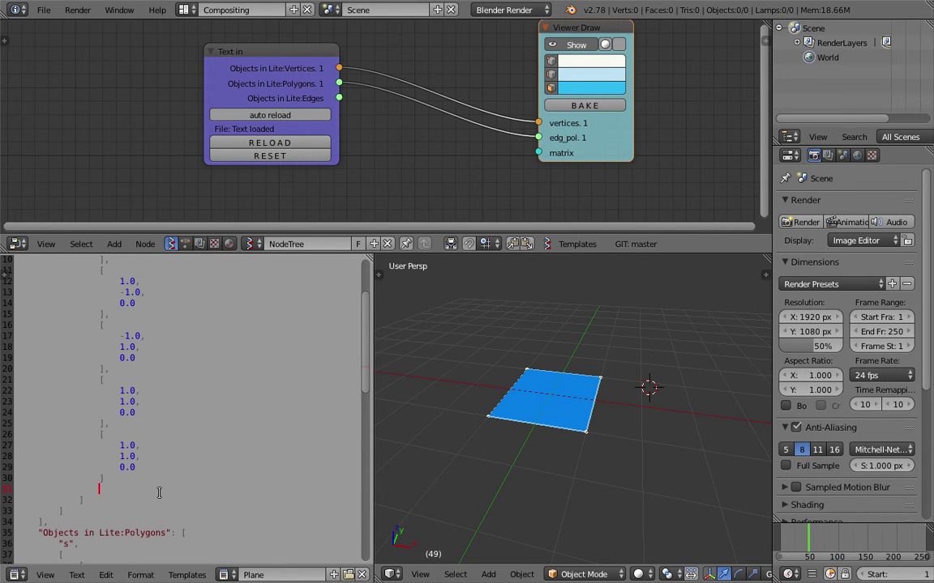
key("BackSpace")
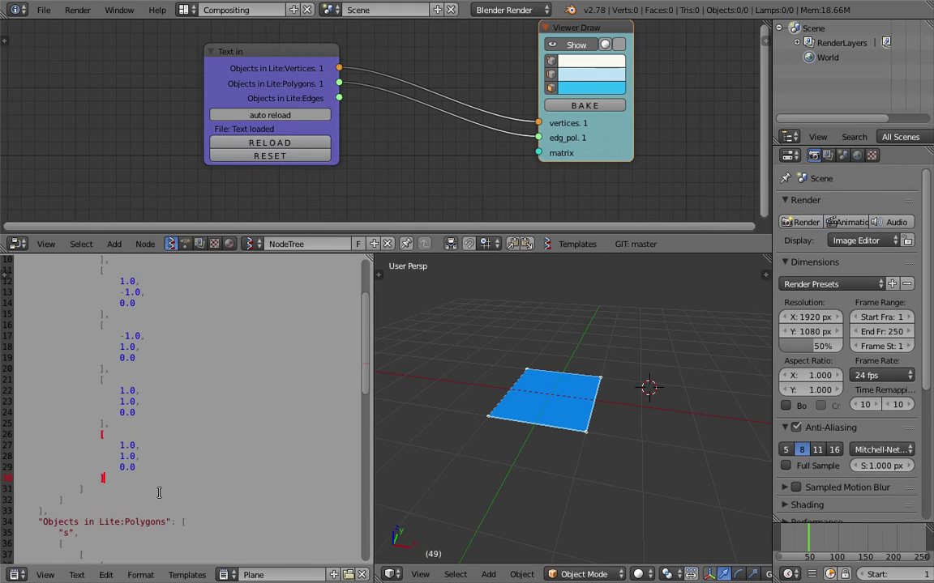
left_click(139, 379)
left_click(140, 348)
left_click(145, 337)
left_click(141, 354)
left_click(145, 414)
left_click(132, 456)
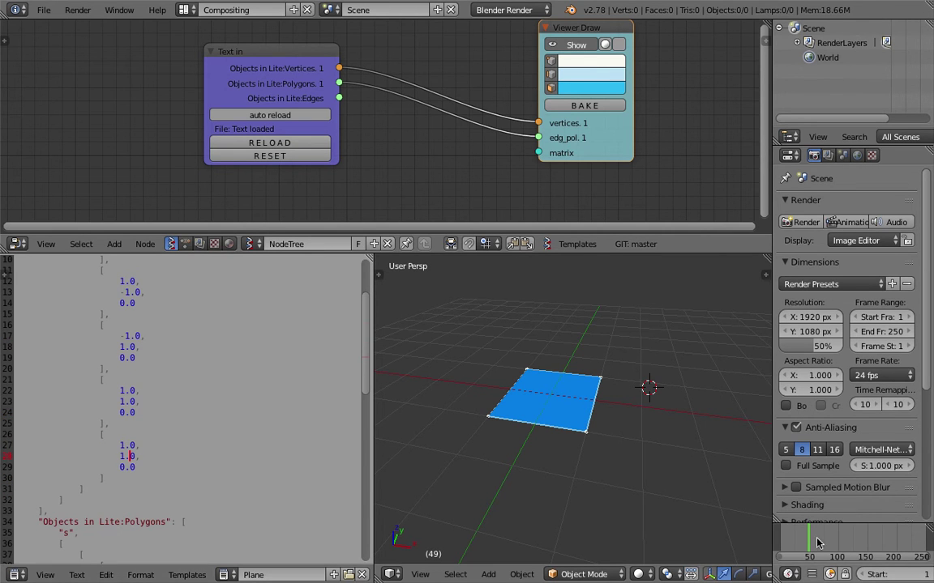
Step: Enable auto reload on the Text in node and move the timeline to frame 50
left_click_drag(294, 88, 324, 85)
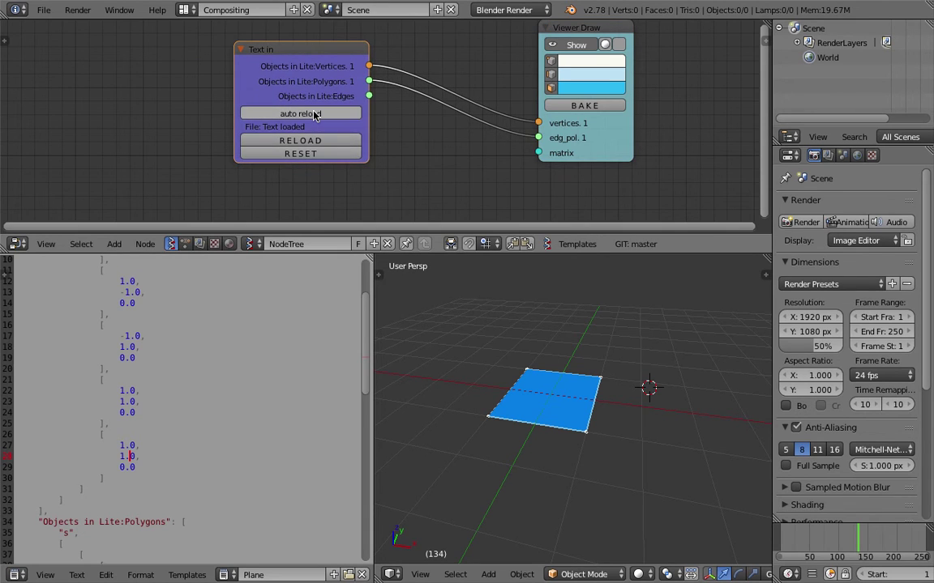
left_click(286, 113)
left_click(808, 543)
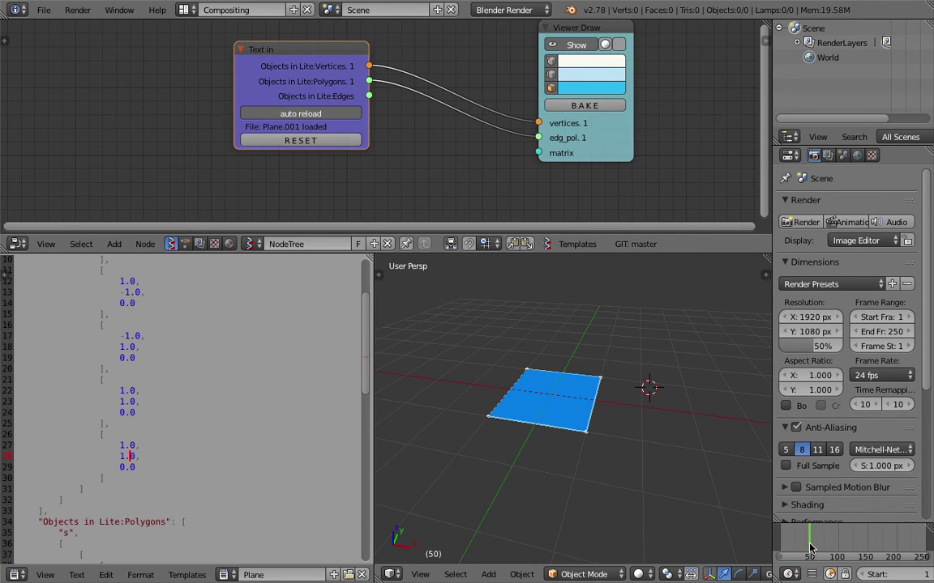
Step: Set the fifth vertex's coordinates to 2.0, 2.0, 0.0 and change the timeline frame to trigger the reload
left_click(123, 445)
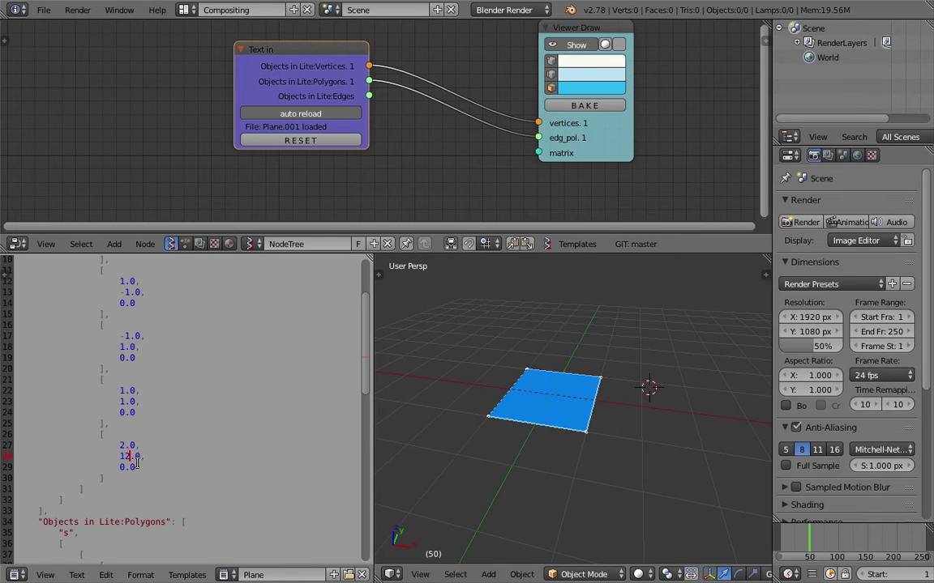
left_click(849, 545)
middle_click_drag(650, 448, 619, 447)
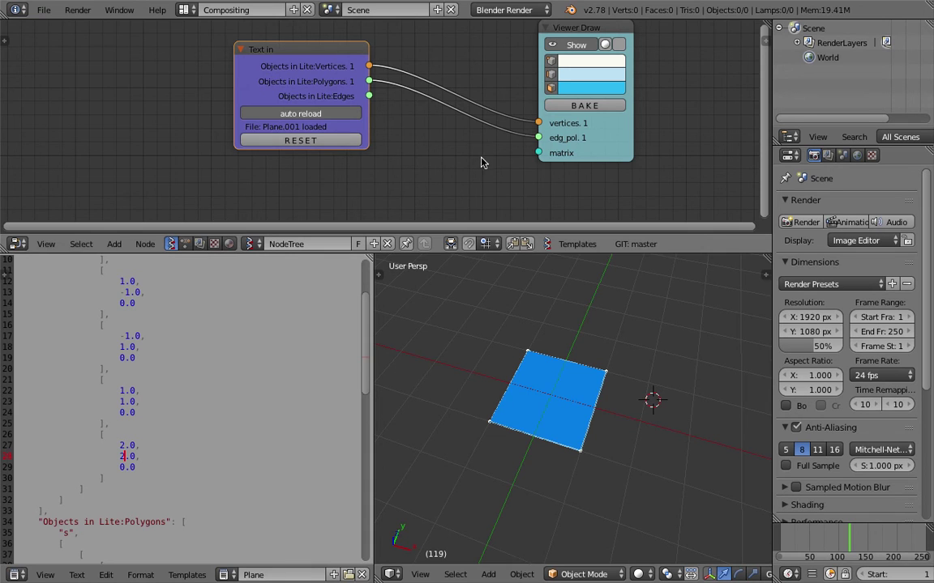
left_click(821, 542)
mouse_move(683, 451)
middle_mouse_down()
mouse_move(658, 383)
mouse_move(606, 366)
mouse_move(636, 394)
mouse_move(631, 339)
mouse_move(590, 448)
middle_mouse_up()
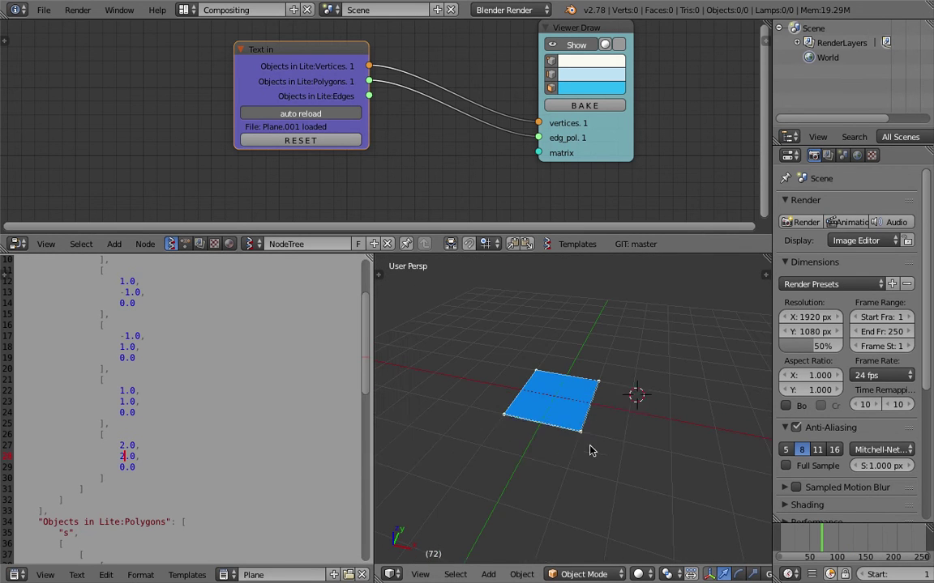
Step: Disconnect the polygons link from Viewer Draw, leaving only Vertices linked, and check the Terminal output for node errors
left_click_drag(538, 128, 470, 138)
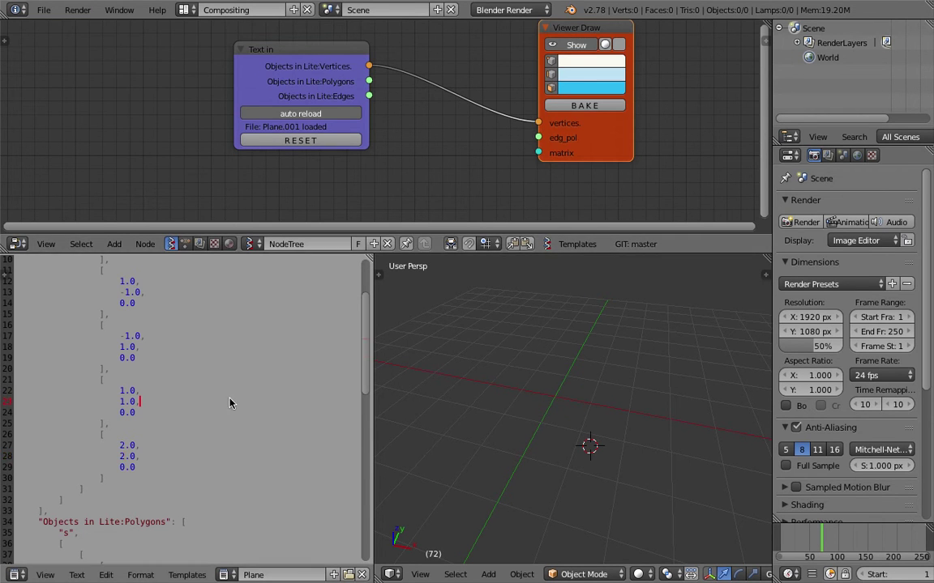
scroll(192, 450, "down", 2)
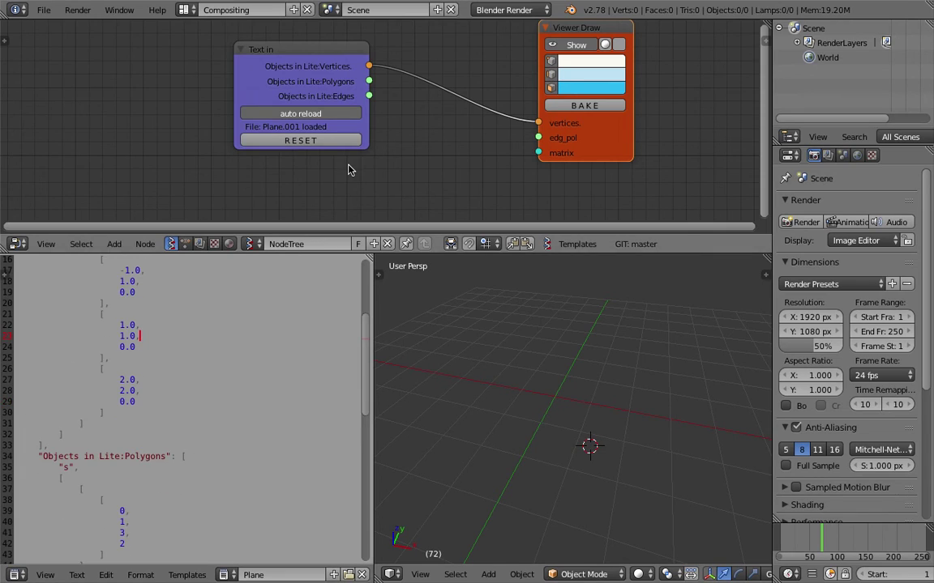
key("ctrl+Left")
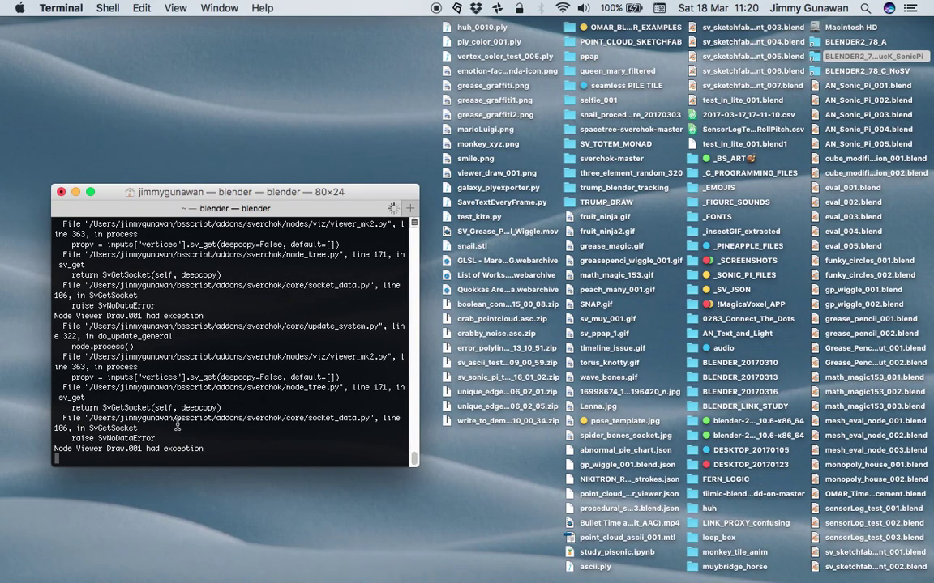
key("ctrl+Right")
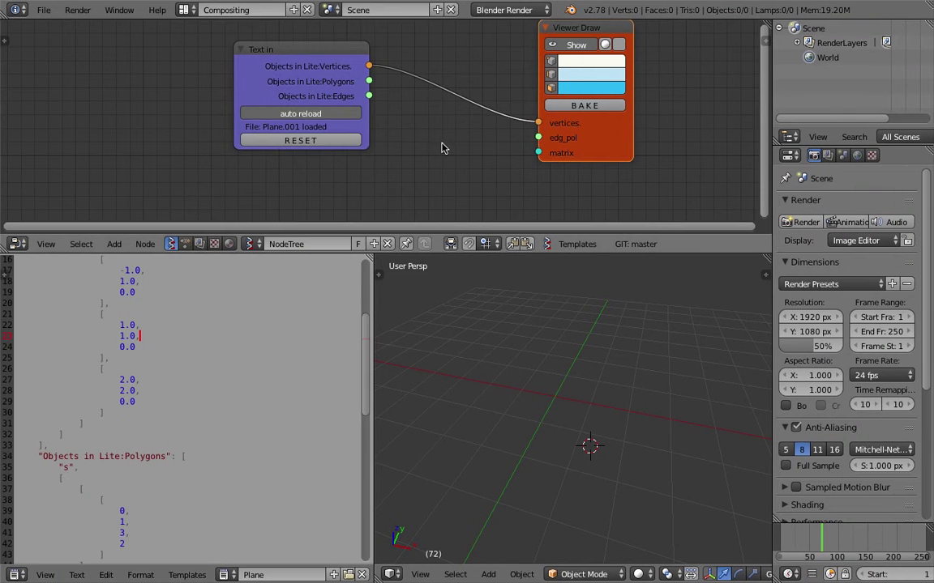
left_click_drag(399, 68, 396, 94, "ctrl")
left_click_drag(347, 60, 538, 122)
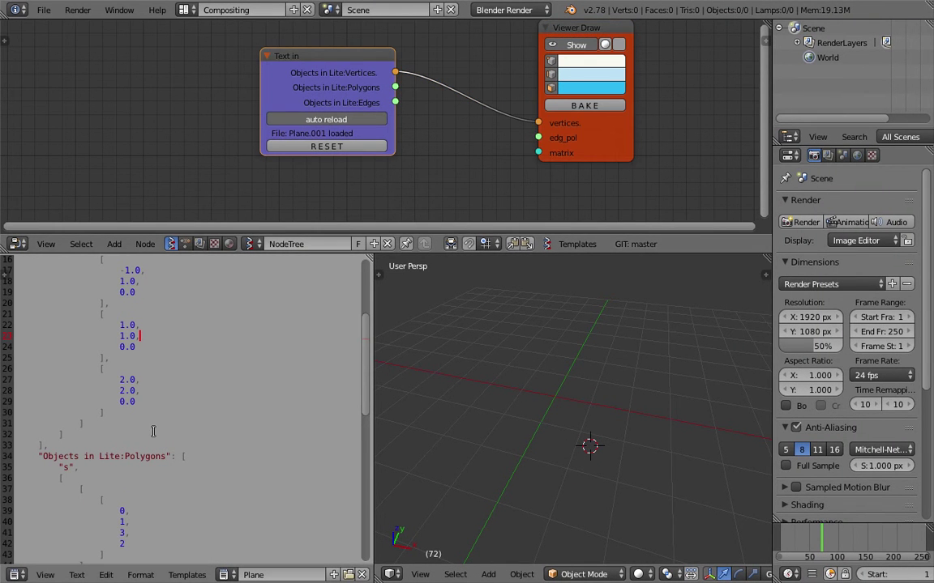
Step: Delete the added fifth vertex block and its preceding comma from the Plane text, and move the timeline to frame 84
left_click(138, 403)
left_click_drag(120, 412, 105, 357)
key("Delete")
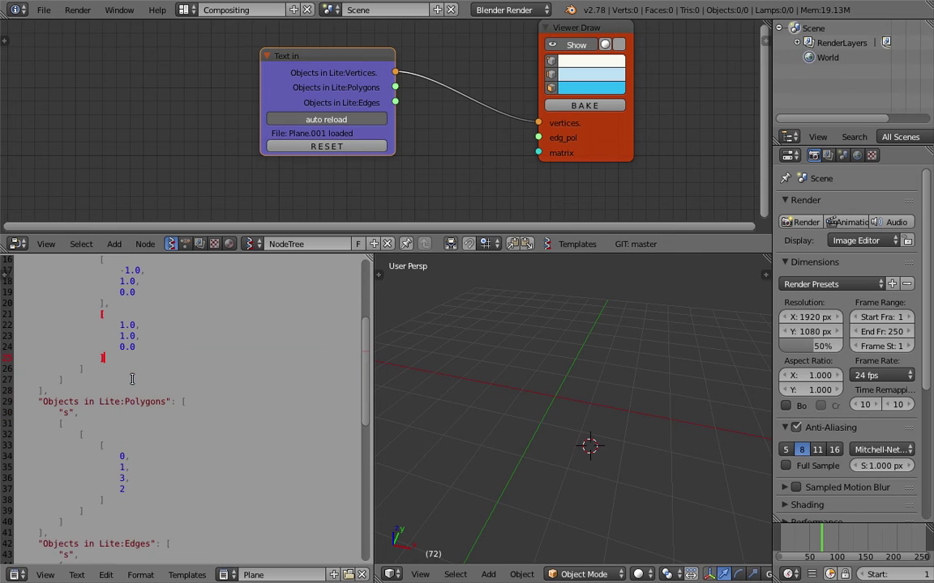
left_click(830, 542)
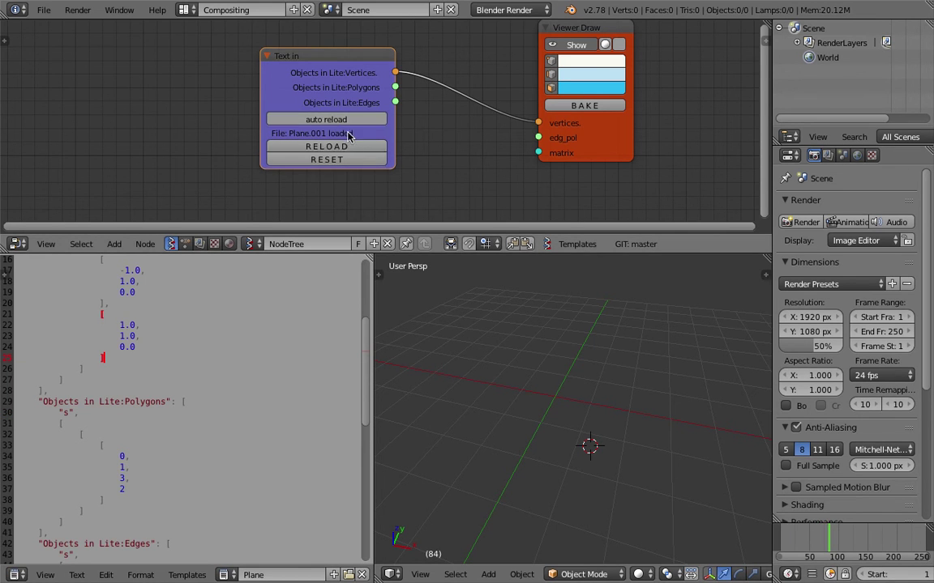
Step: Reset Text in, load the Plane text as JSON, and connect its Vertices output to Viewer Draw's vertices input
left_click(341, 147)
left_click(346, 86)
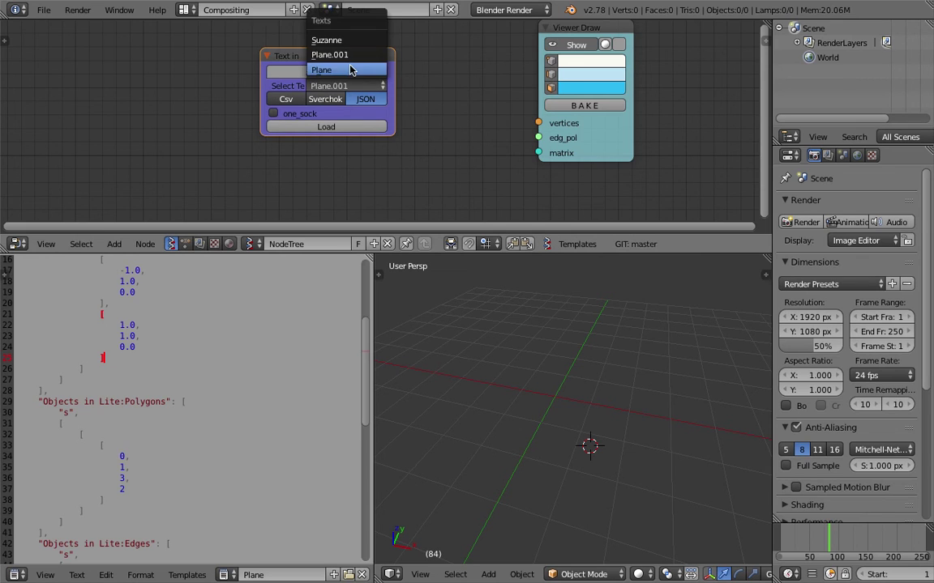
left_click(350, 70)
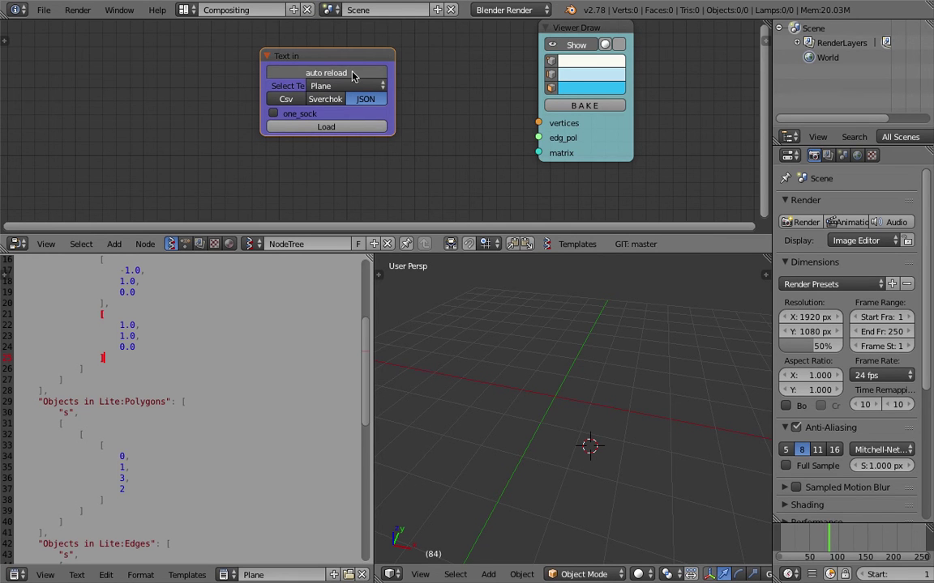
left_click(354, 126)
mouse_move(395, 72)
left_mouse_down()
mouse_move(483, 113)
mouse_move(537, 123)
left_mouse_up()
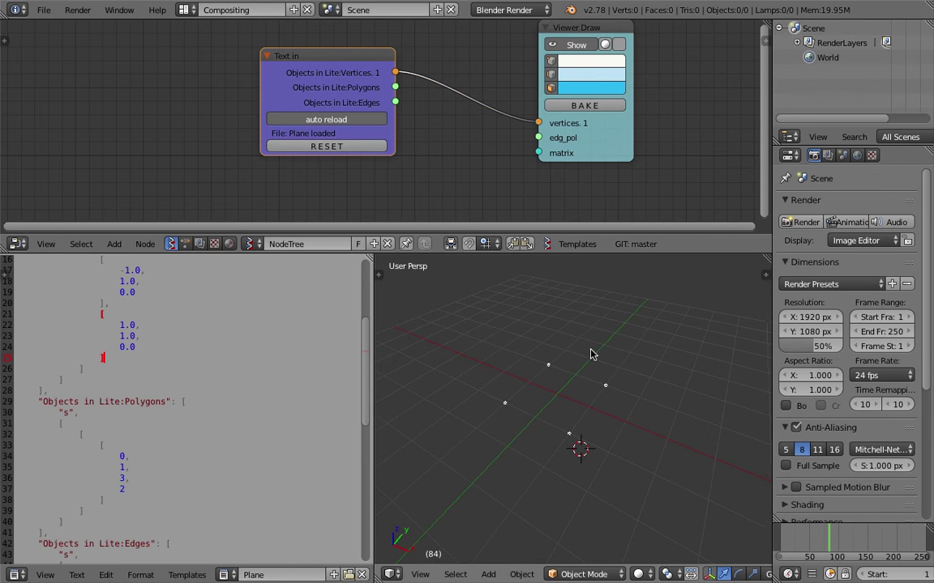
Step: Add a Viewer Index node below Viewer Draw
key("shift+a")
left_click(510, 169)
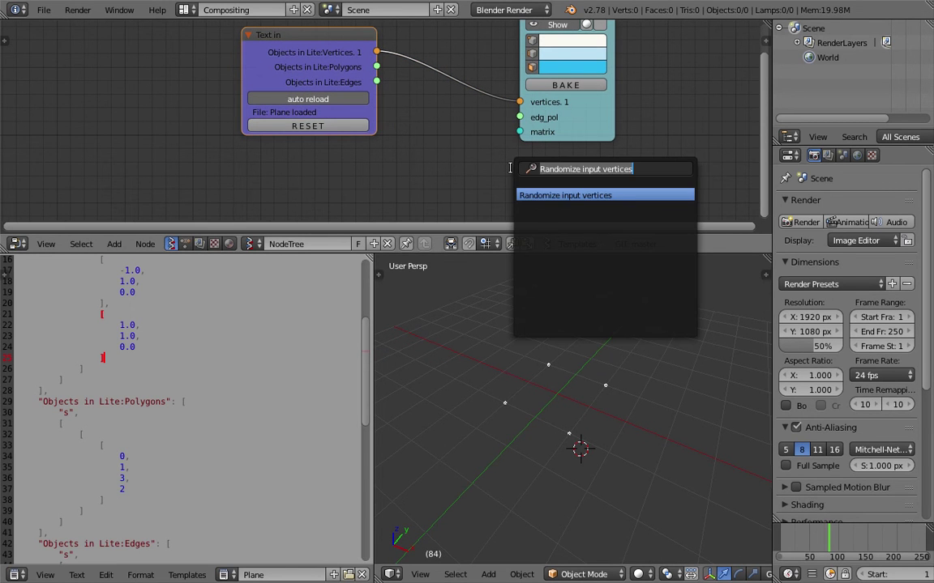
type("inde")
key("Down")
key("Return")
left_click(509, 173)
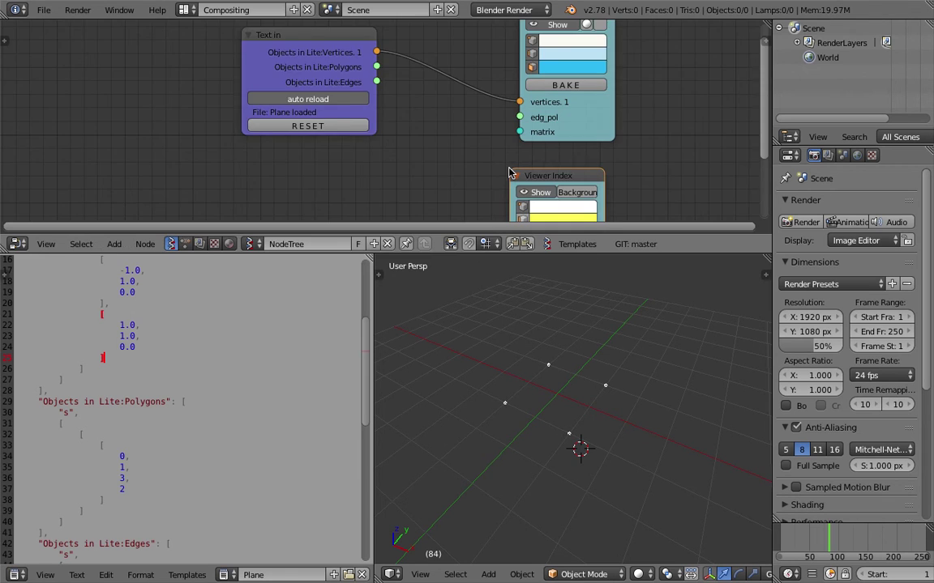
Step: Connect Text in's Vertices output to Viewer Index's vertices input and turn on the index labels' background
scroll(409, 51, "down", 1)
left_click_drag(368, 38, 473, 195)
key("ctrl+s")
middle_click_drag(503, 340, 558, 421)
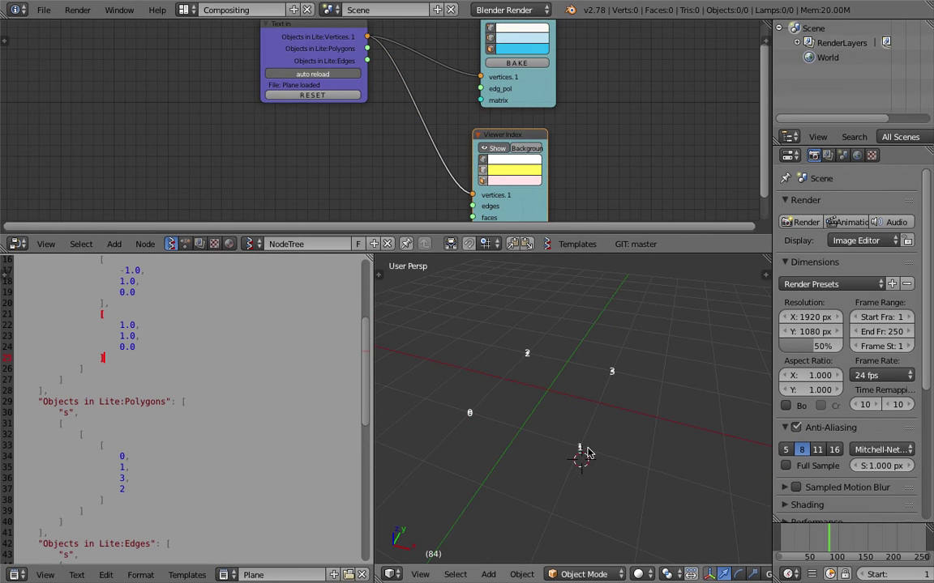
left_click(638, 386)
left_click(526, 149)
middle_click_drag(639, 417, 631, 423)
middle_click_drag(588, 382, 606, 391)
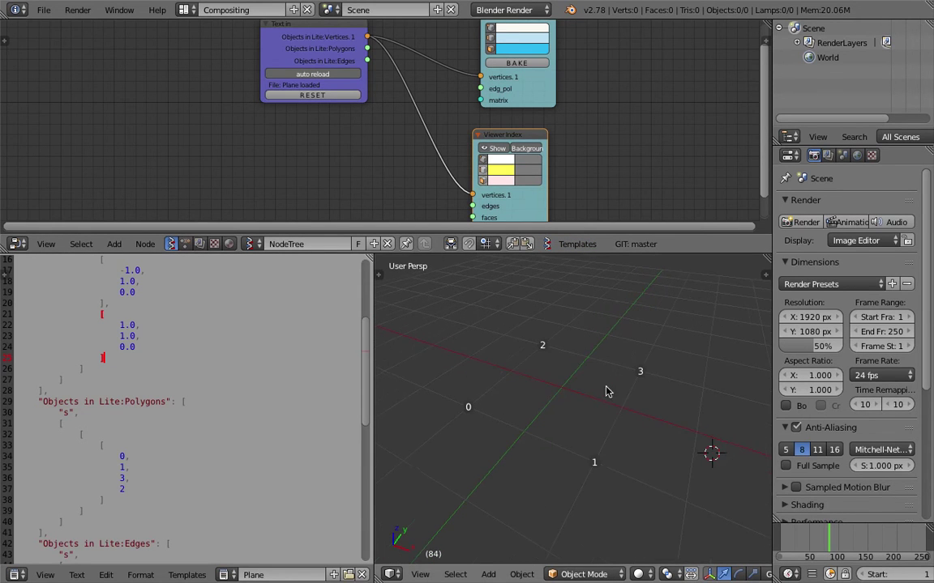
Step: Connect Text in's Edges output to Viewer Draw's edg_pol input and view the drawn edges with their vertex indices
scroll(397, 102, "down", 2)
middle_click_drag(397, 102, 399, 127)
scroll(397, 128, "up", 1)
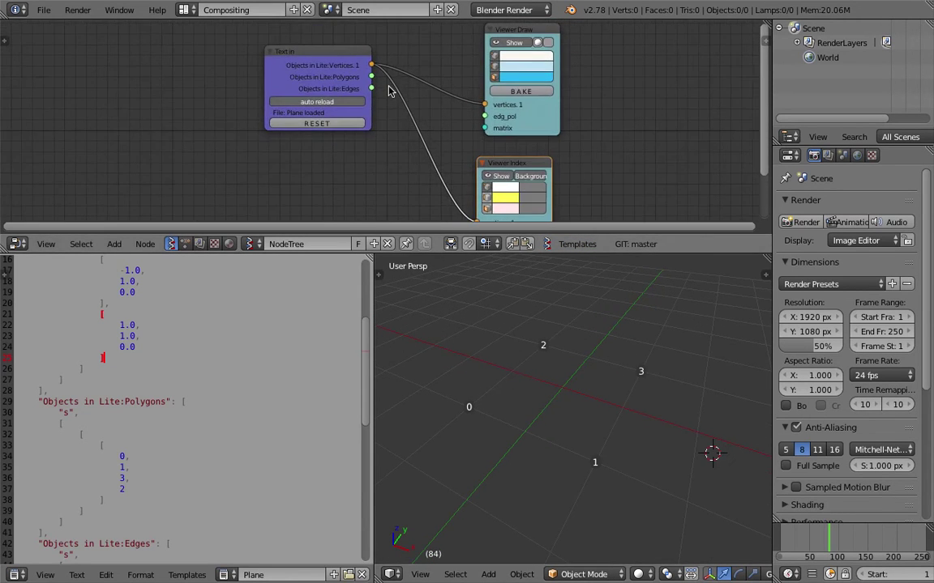
left_click_drag(372, 90, 484, 116)
middle_click_drag(533, 423, 443, 411)
middle_click_drag(556, 320, 483, 448)
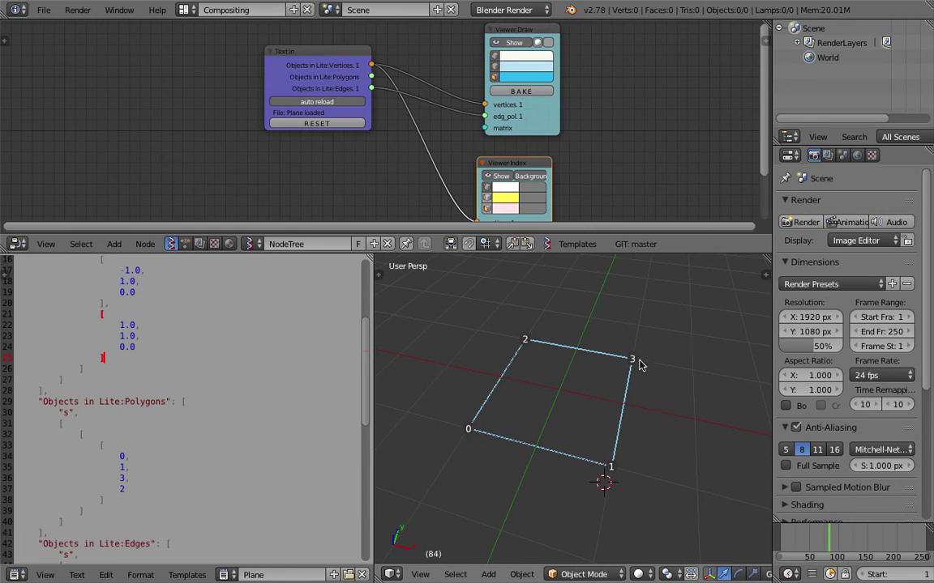
Step: Examine the index pairs in the JSON's Edges list and compare them with the indexed edges drawn in the viewport
middle_click_drag(479, 335, 295, 347)
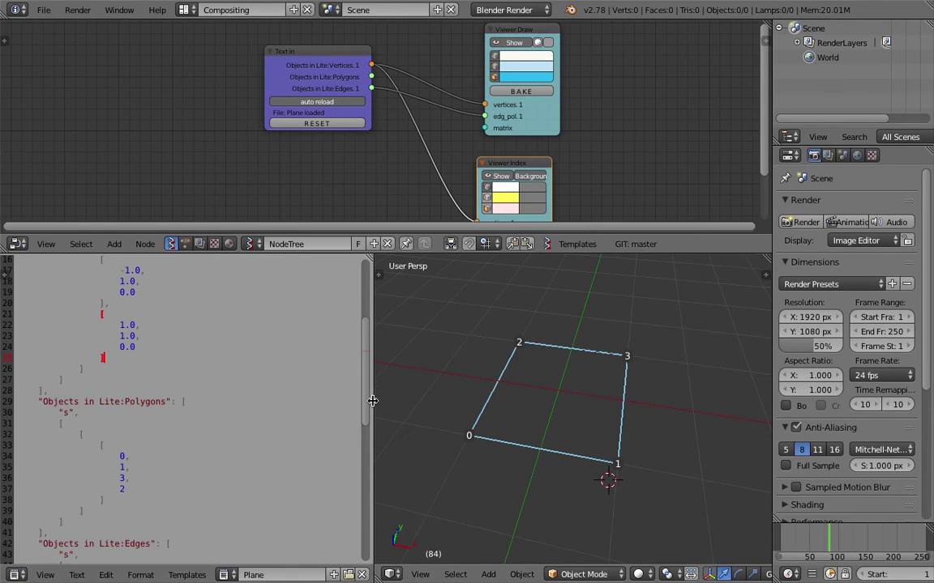
scroll(367, 398, "down", 7)
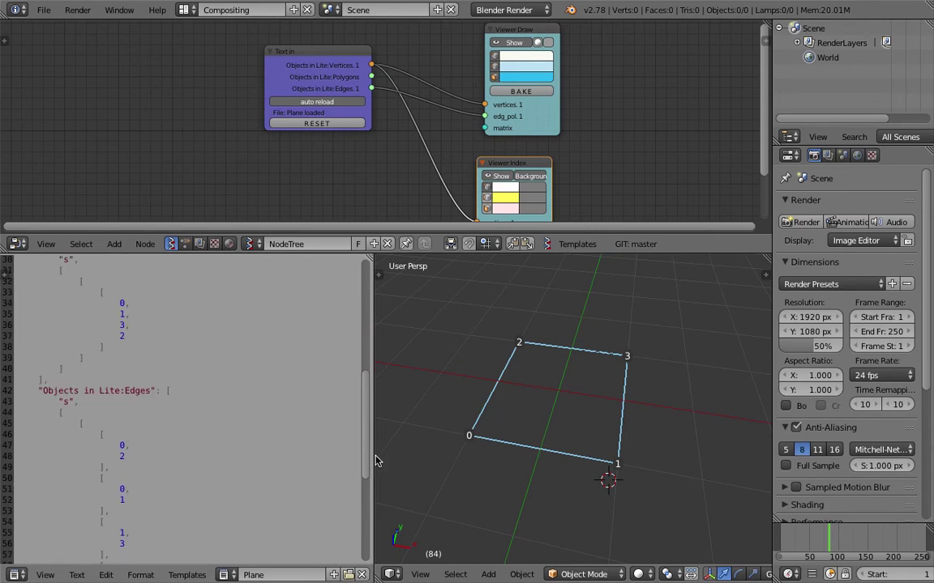
left_click(109, 401)
left_click(135, 373)
scroll(132, 376, "down", 2)
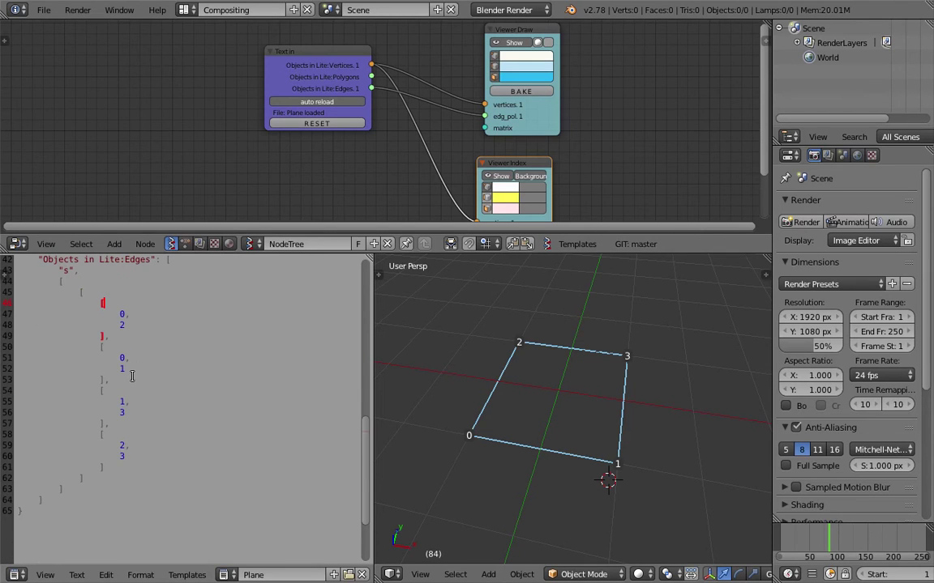
left_click(131, 312)
key("Down")
key("Down")
key("Down")
key("Down")
key("Down")
key("Down")
key("Down")
key("Down")
key("Down")
middle_click_drag(542, 406, 572, 337)
scroll(415, 125, "down", 1)
scroll(233, 372, "up", 3)
Step: Append a fifth vertex with the coordinates 2.0, 2.0, 0.0 to the JSON's Vertices list by duplicating the last vertex block
scroll(228, 377, "up", 9)
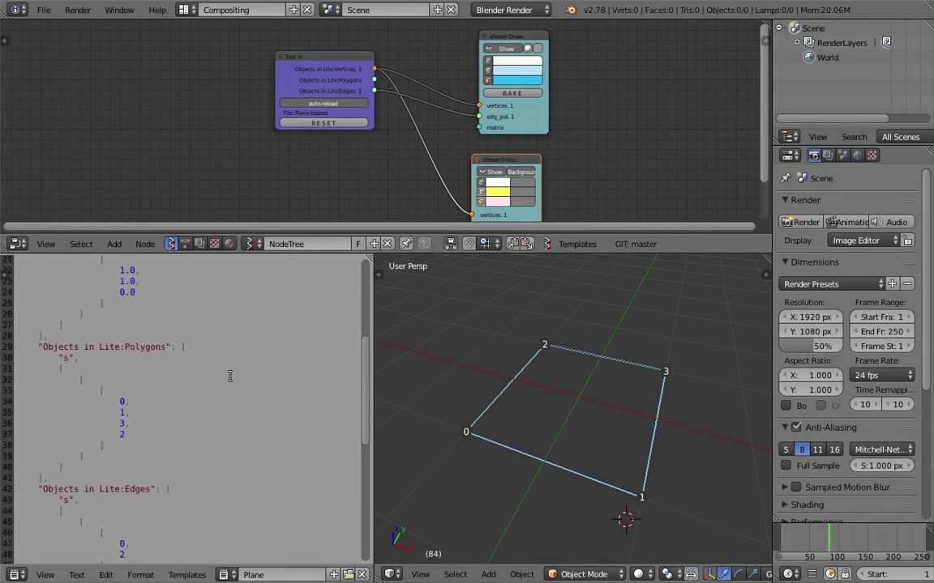
left_click(114, 470)
left_click_drag(114, 471, 11, 426)
key("ctrl+c")
left_click(127, 469)
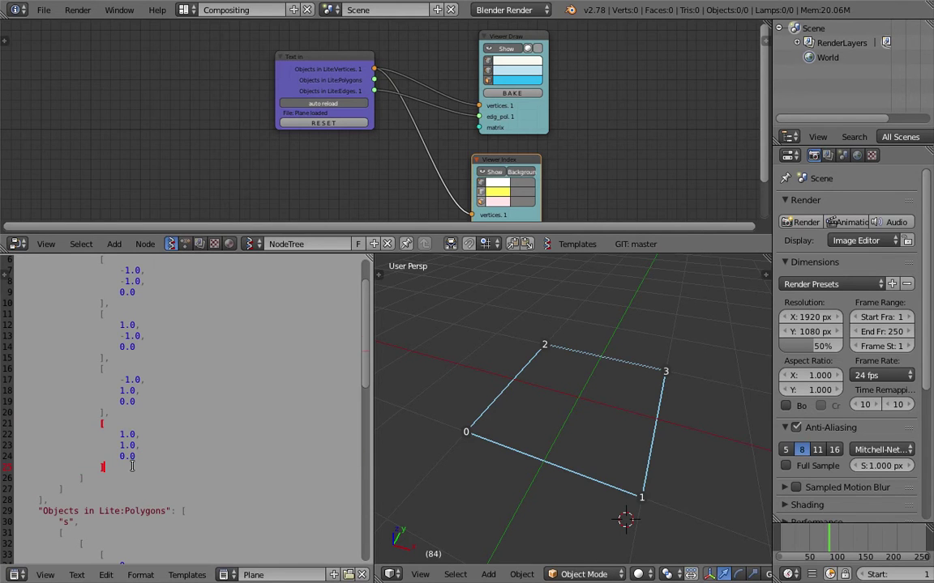
type(",")
key("Return")
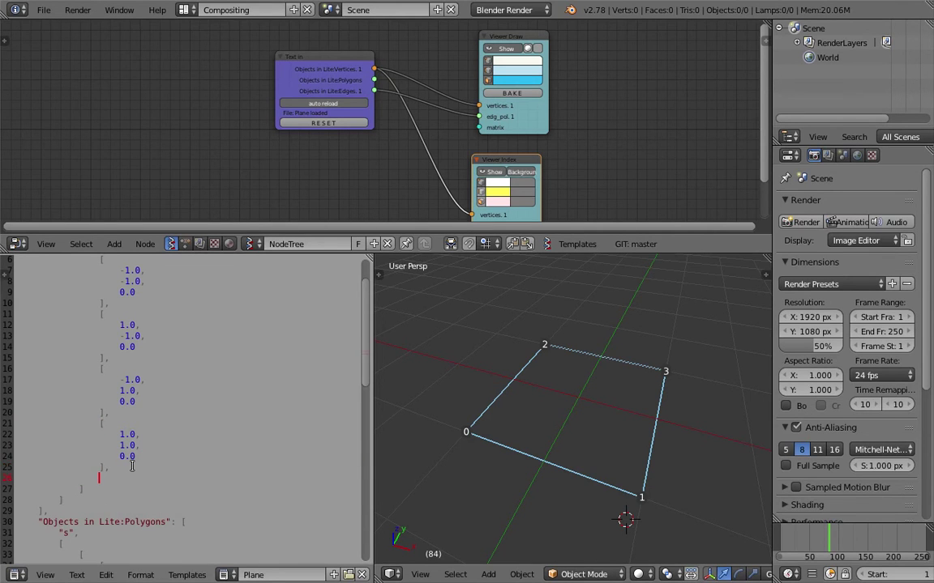
key("shift+Home")
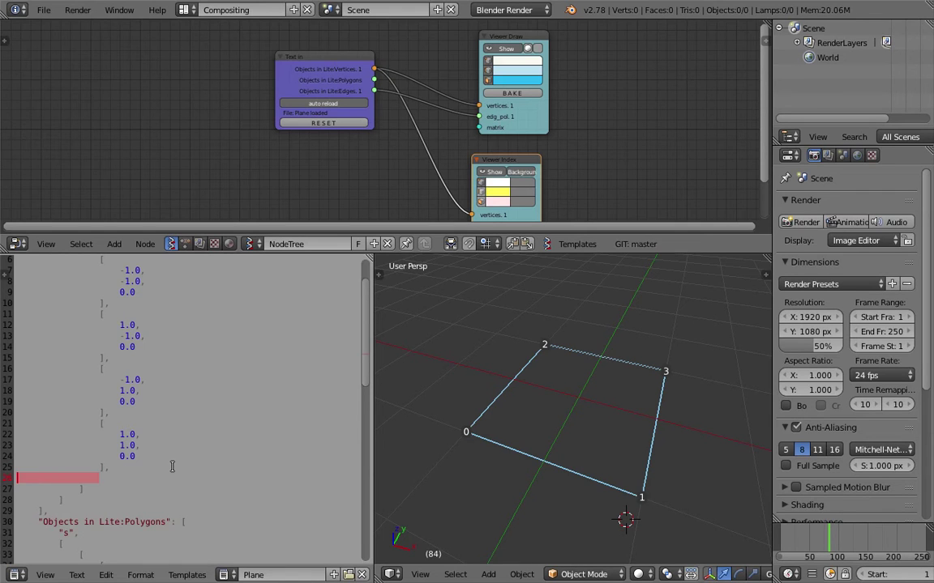
key("ctrl+v")
left_click(130, 425)
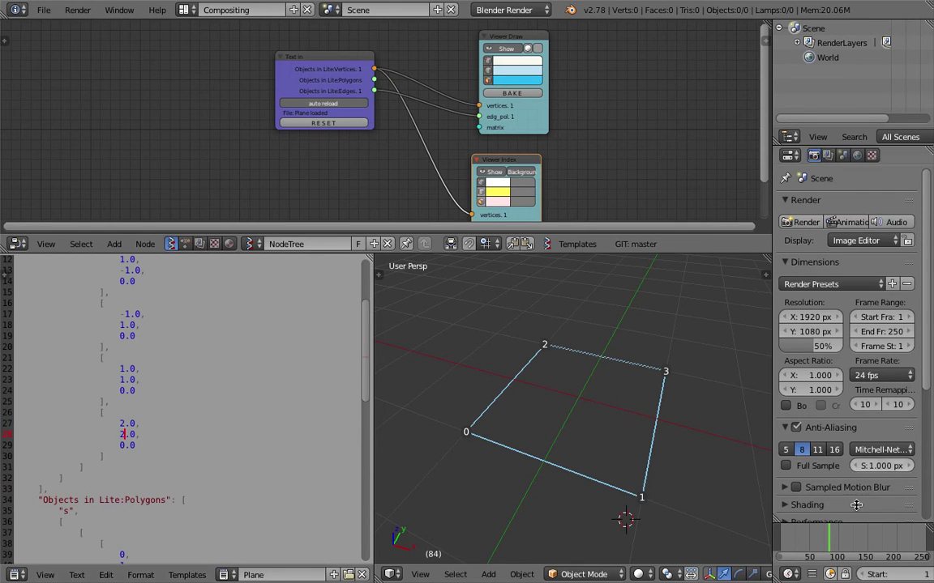
middle_click_drag(691, 505, 640, 377)
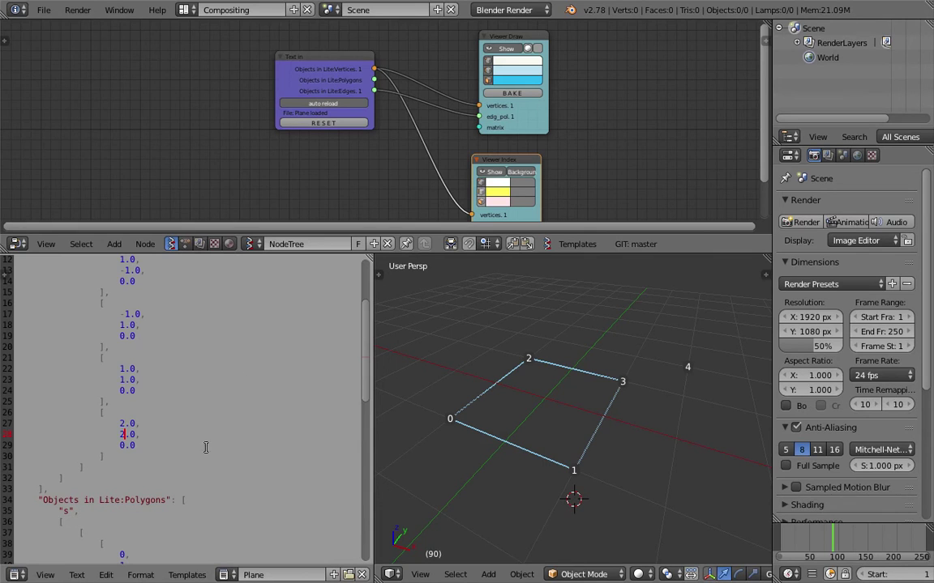
Step: Copy the fifth vertex block and insert it after a comma as a sixth entry in the Vertices list
left_click_drag(126, 457, 7, 413)
key("ctrl+c")
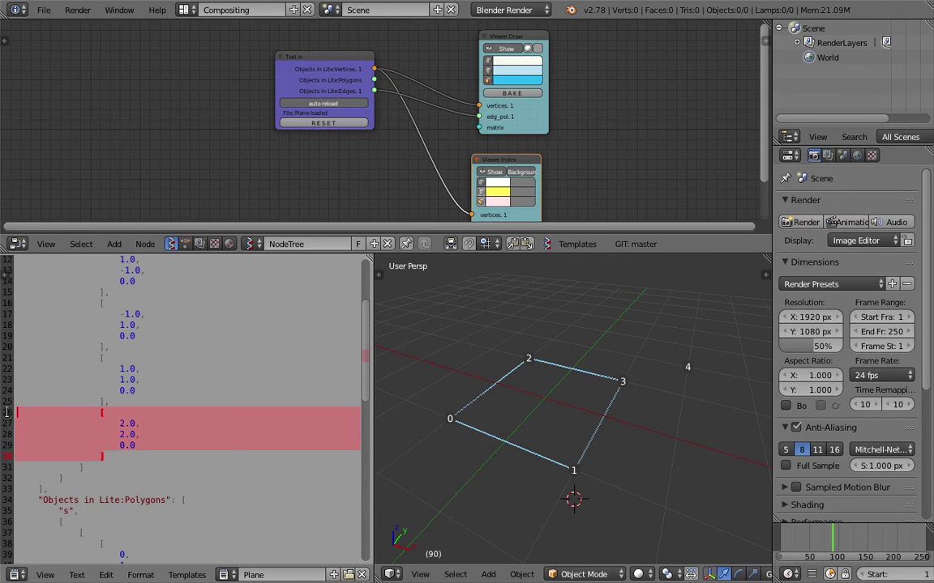
left_click(107, 451)
key("Return")
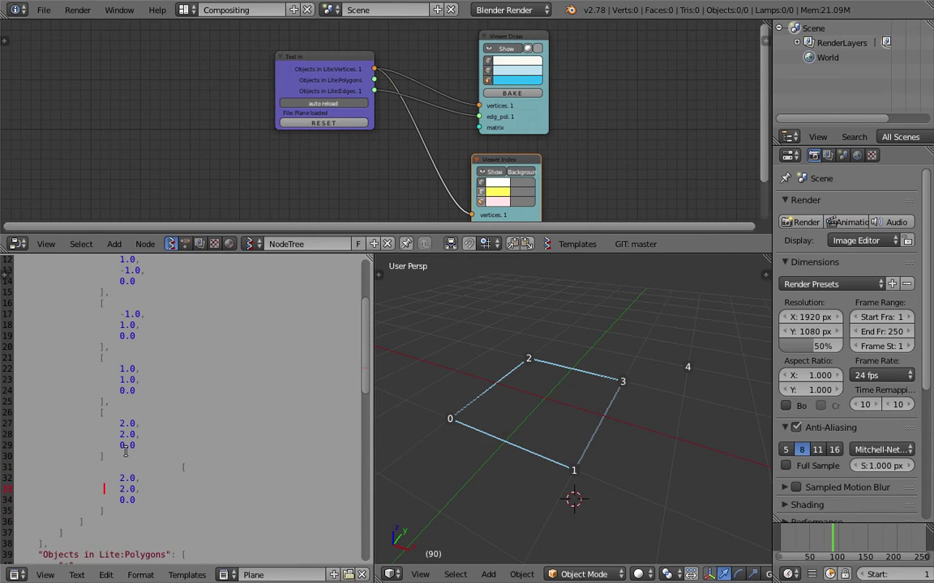
left_click(126, 452)
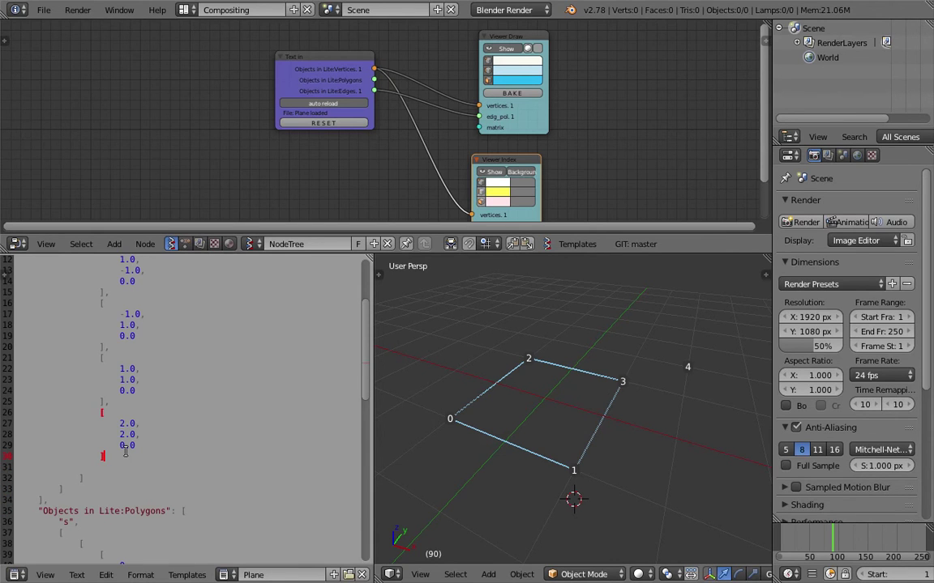
type(",")
key("Return")
key("shift+Left")
key("shift+Left")
key("shift+Left")
key("shift+Left")
key("shift+Left")
key("shift+Left")
key("shift+Left")
key("shift+Left")
key("shift+Left")
key("shift+Left")
key("shift+Left")
key("shift+Left")
key("shift+Left")
key("shift+Left")
key("shift+Left")
key("shift+Left")
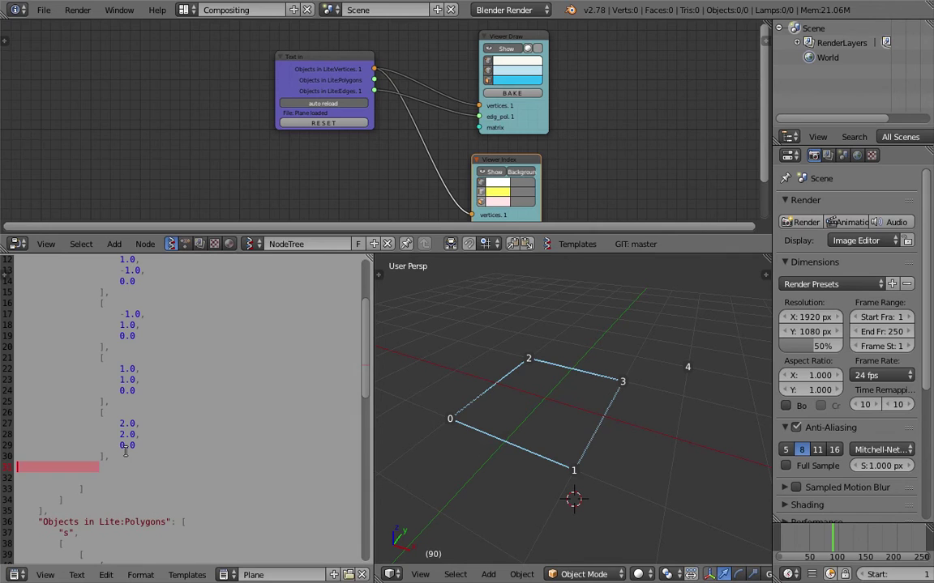
key("ctrl+v")
left_click(139, 448)
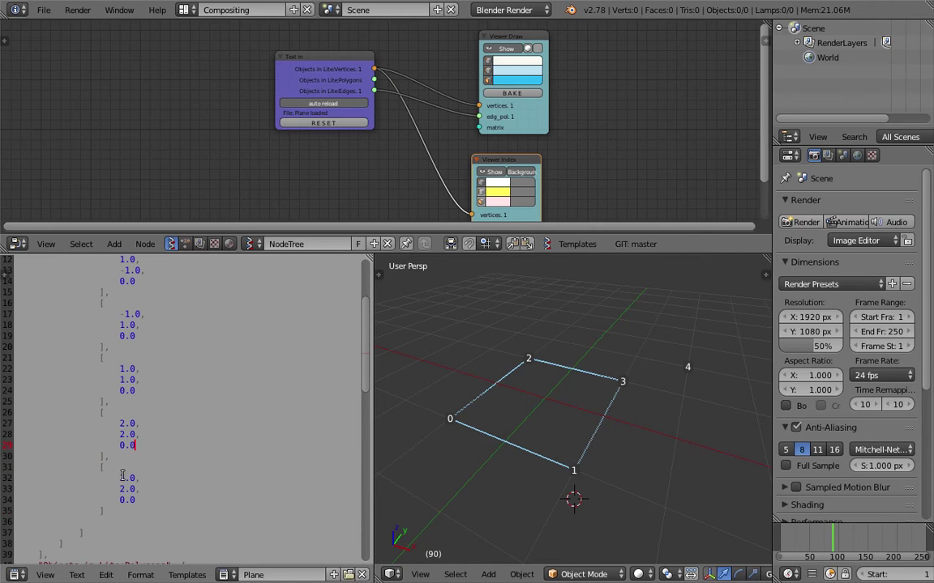
Step: Set the sixth vertex's first two coordinates to 4.0 and refresh the viewport by changing the current frame to 25
left_click(122, 478)
left_click(795, 542)
scroll(608, 406, "down", 2)
middle_click_drag(636, 416, 610, 377)
scroll(183, 387, "up", 2)
scroll(174, 390, "down", 2)
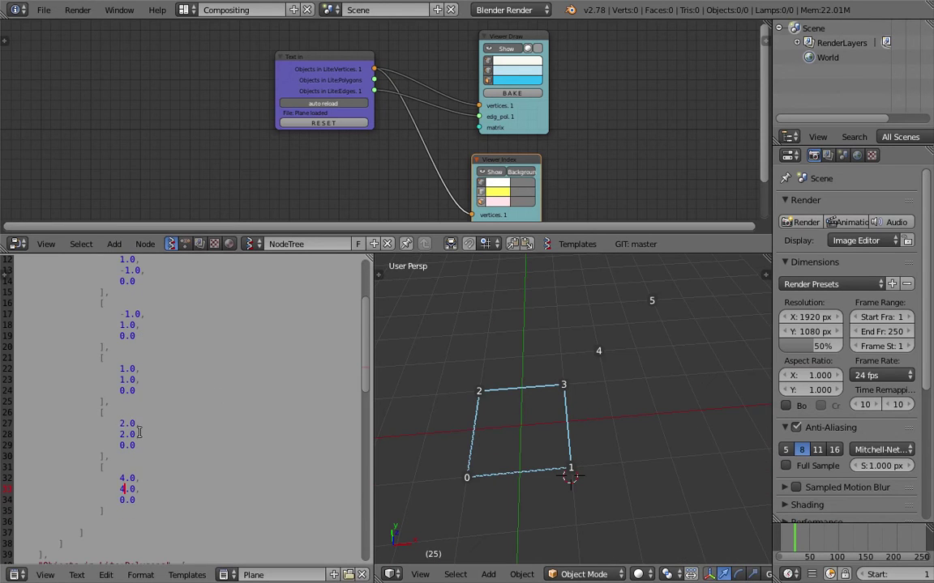
Step: Examine the JSON's extended Vertices list and its Polygons and Edges lists against the indexed points in the viewport
scroll(134, 468, "down", 1)
left_click_drag(145, 464, 116, 429)
left_click(145, 460)
left_click(149, 468)
scroll(153, 459, "up", 3)
scroll(104, 382, "down", 9)
scroll(130, 388, "down", 6)
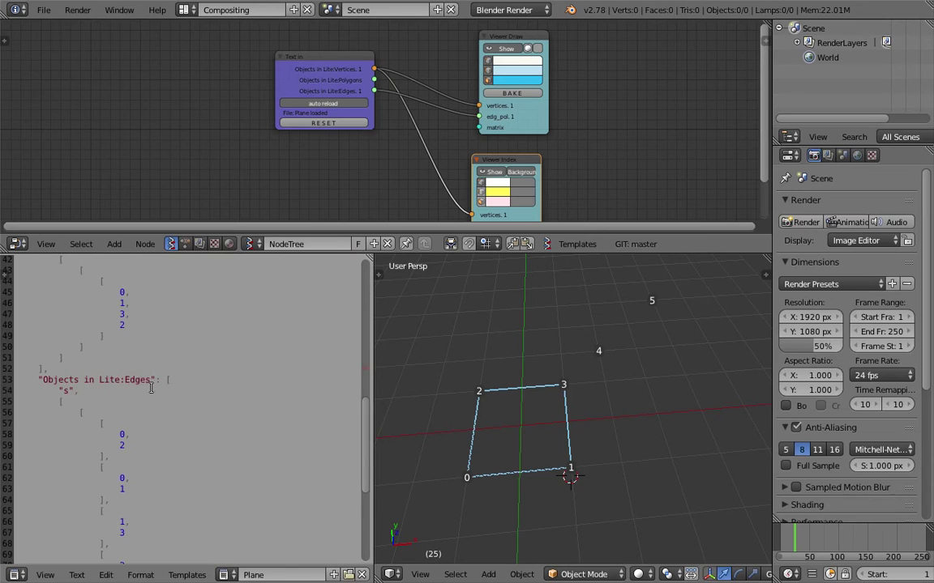
scroll(155, 390, "up", 6)
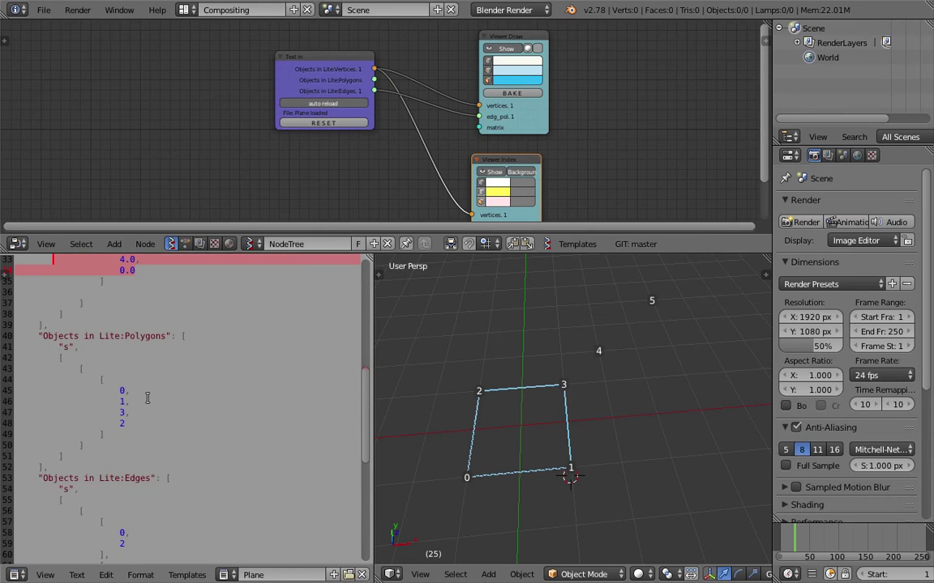
scroll(147, 398, "down", 6)
scroll(67, 353, "up", 5)
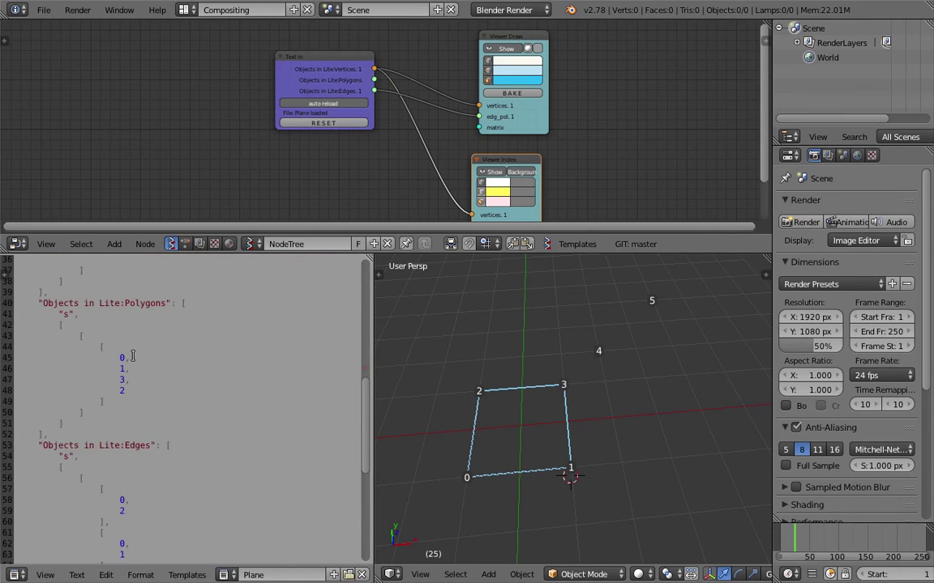
scroll(153, 304, "up", 8)
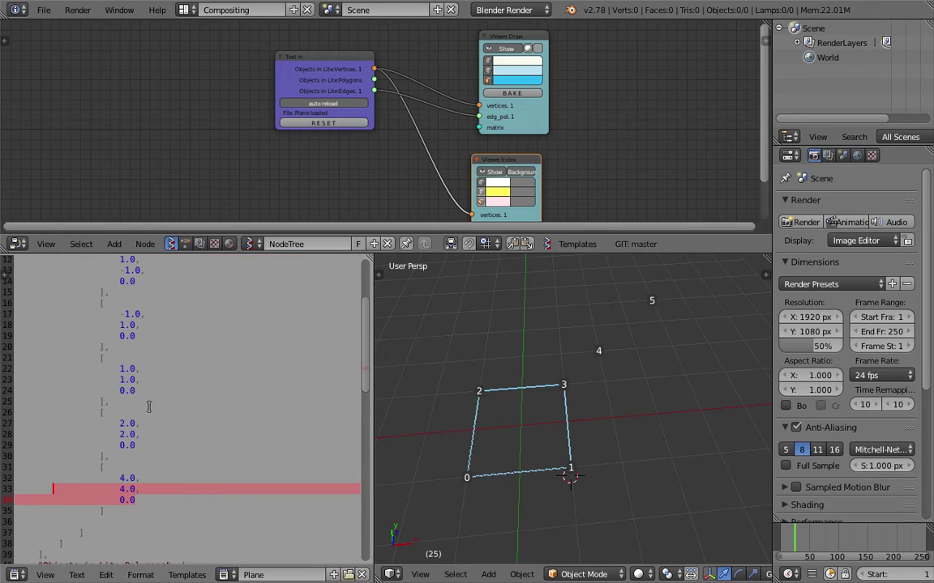
left_click_drag(156, 465, 121, 317)
scroll(157, 371, "down", 7)
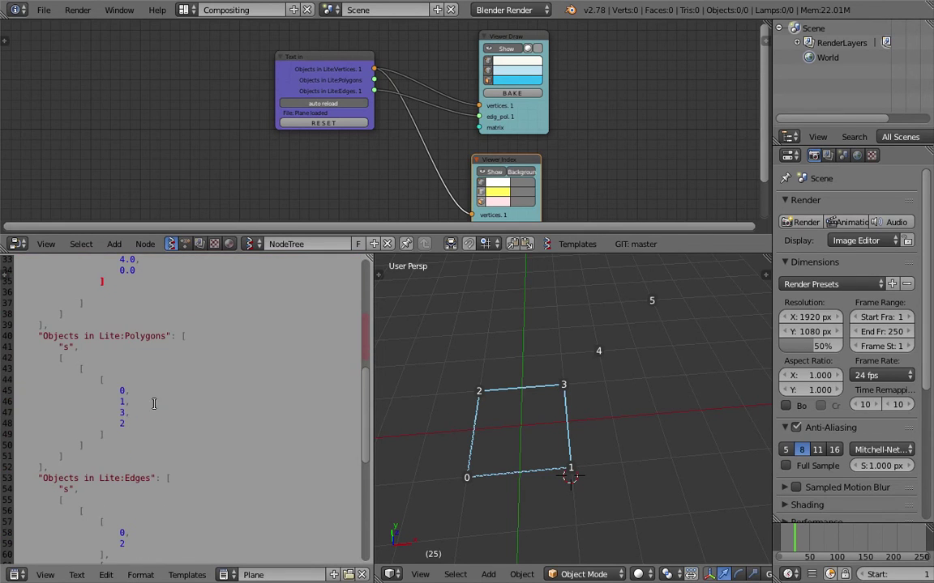
scroll(126, 438, "down", 2)
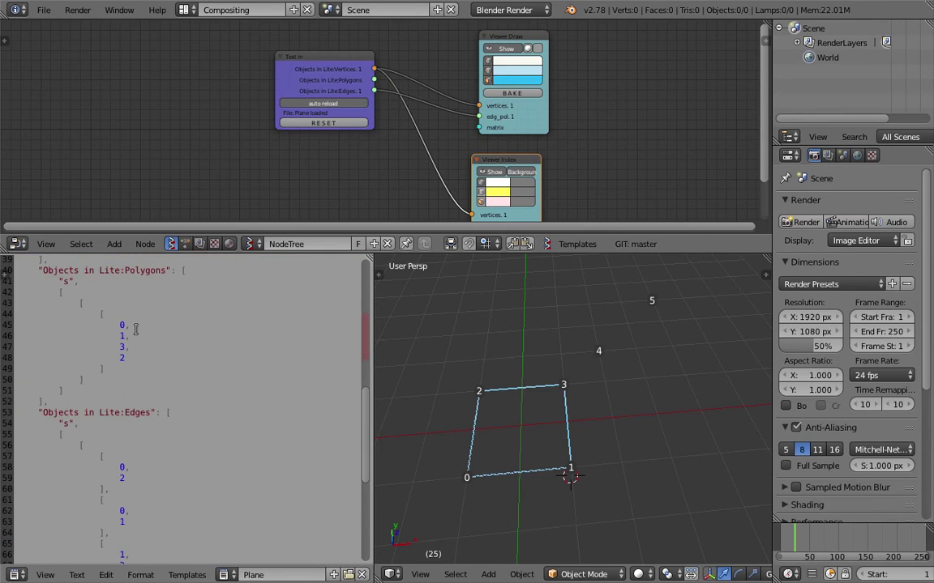
scroll(124, 341, "down", 4)
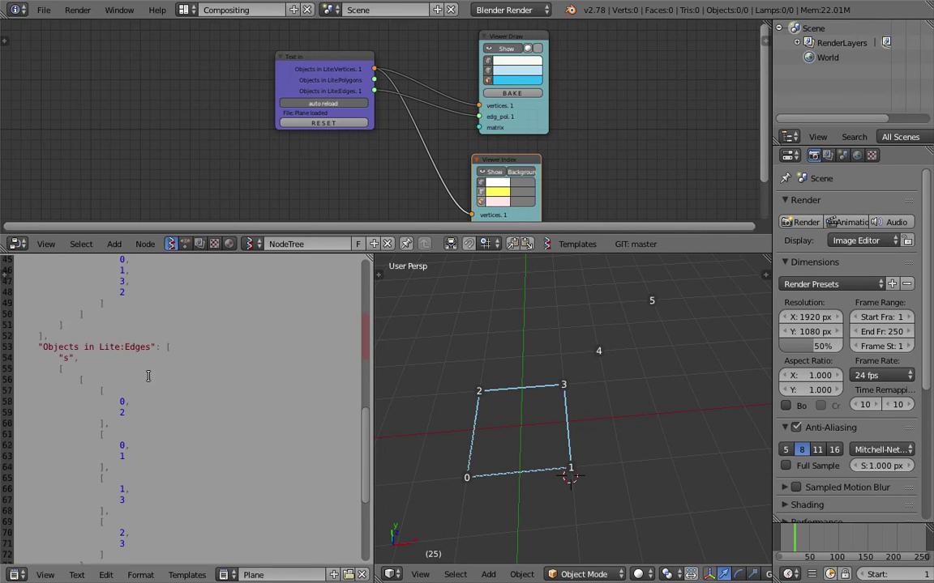
scroll(156, 416, "up", 2)
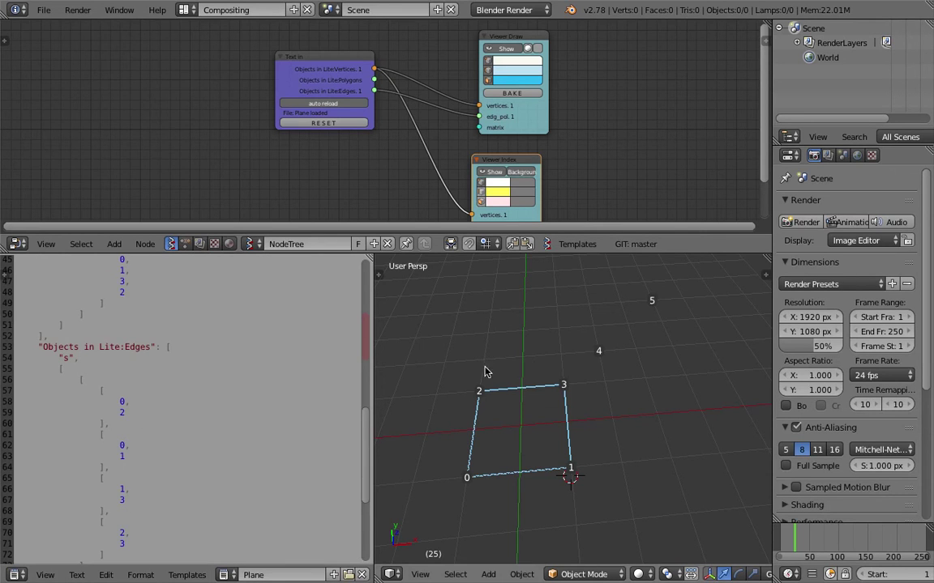
scroll(270, 340, "up", 3)
scroll(270, 340, "up", 4)
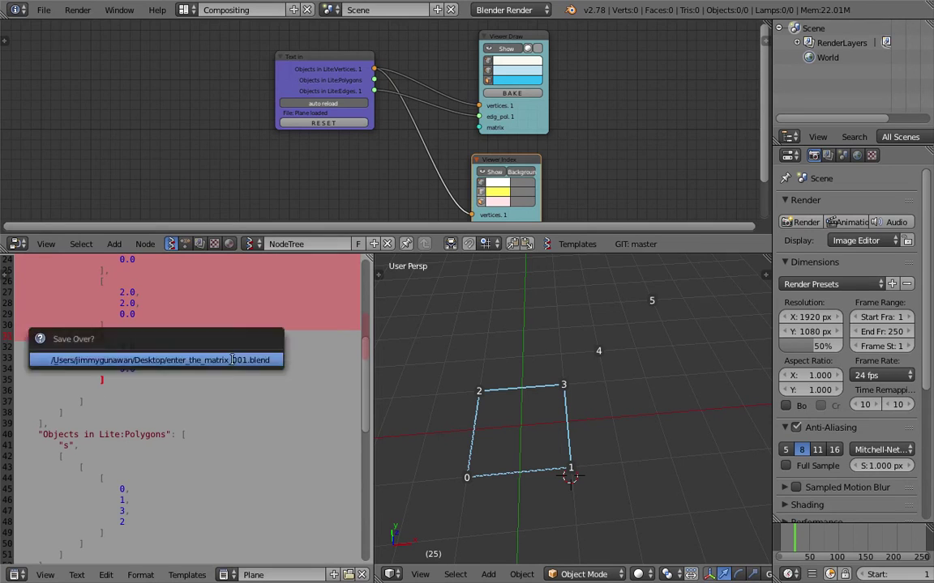
Step: Save the scene over the existing enter_the_matrix_001.blend file
scroll(233, 363, "up", 7)
key("ctrl+s")
key("Return")
Step: Enlarge the node editor area and move the Viewer Draw and Viewer Index nodes up so both fit in it
scroll(376, 125, "down", 1)
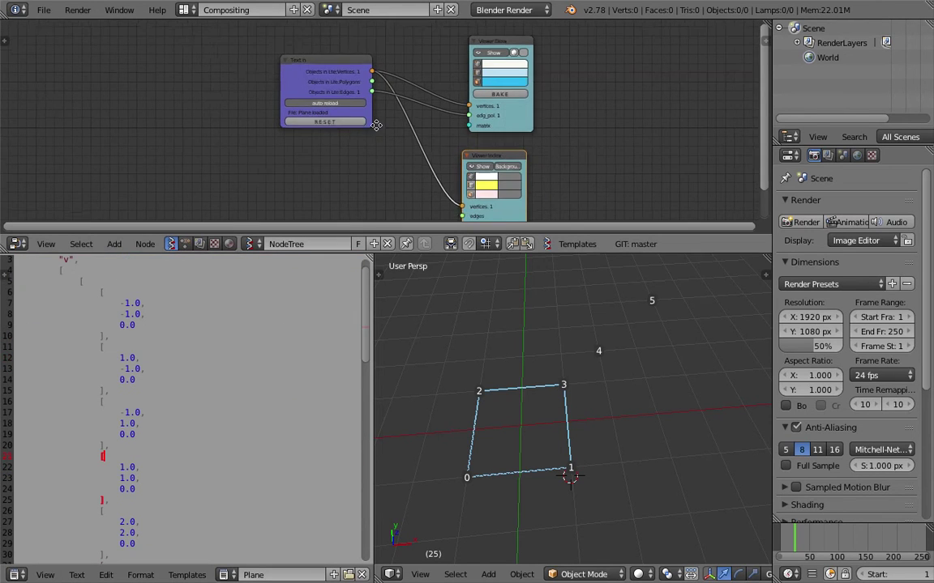
scroll(376, 125, "up", 1)
left_click_drag(435, 235, 435, 295)
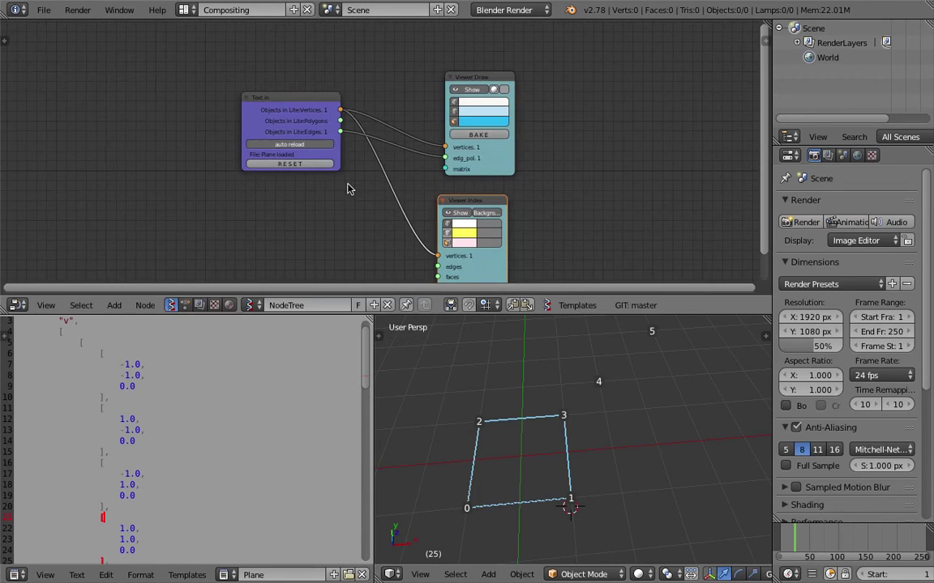
left_click_drag(444, 199, 441, 120)
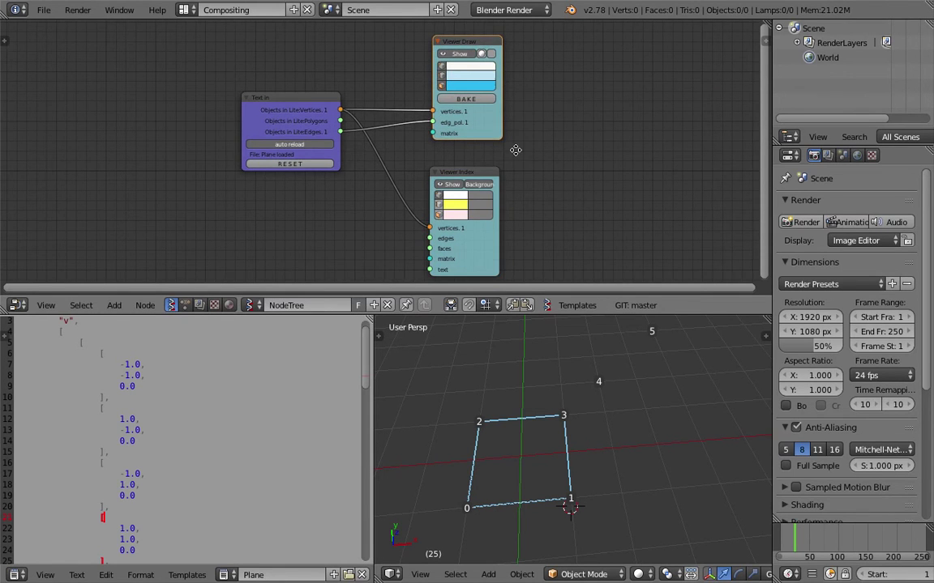
middle_click_drag(521, 151, 430, 138)
key("shift+a")
left_click(507, 125)
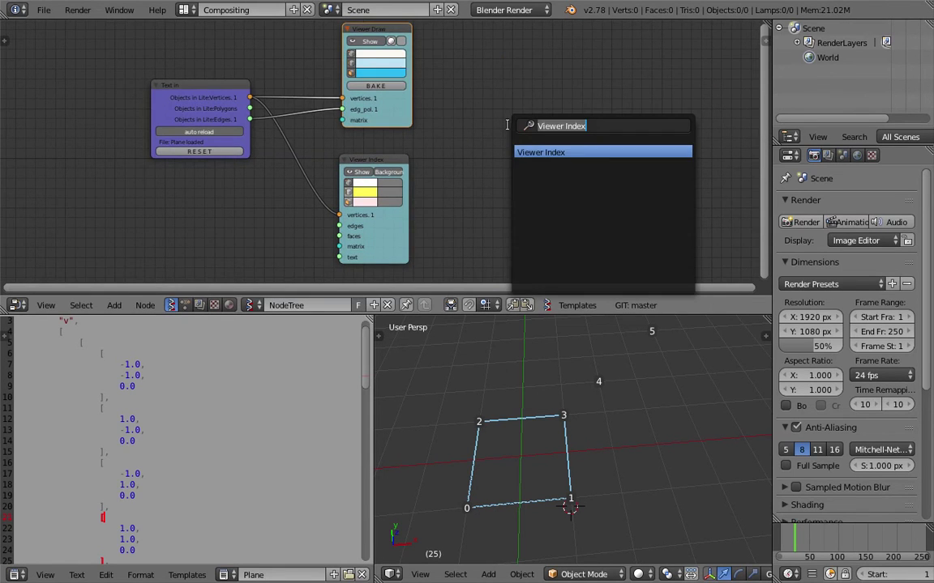
type("list ite")
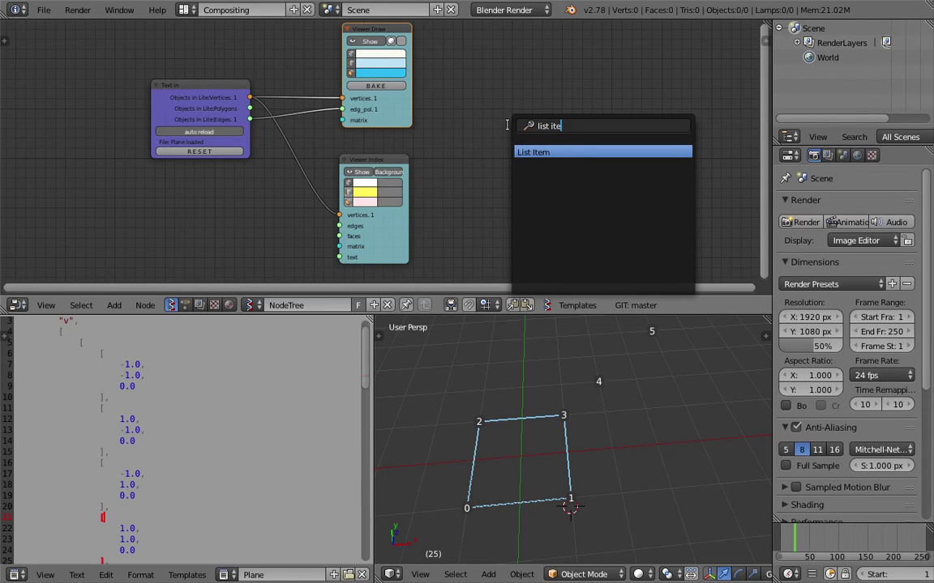
key("BackSpace")
key("BackSpace")
key("BackSpace")
key("BackSpace")
key("BackSpace")
key("BackSpace")
type("st")
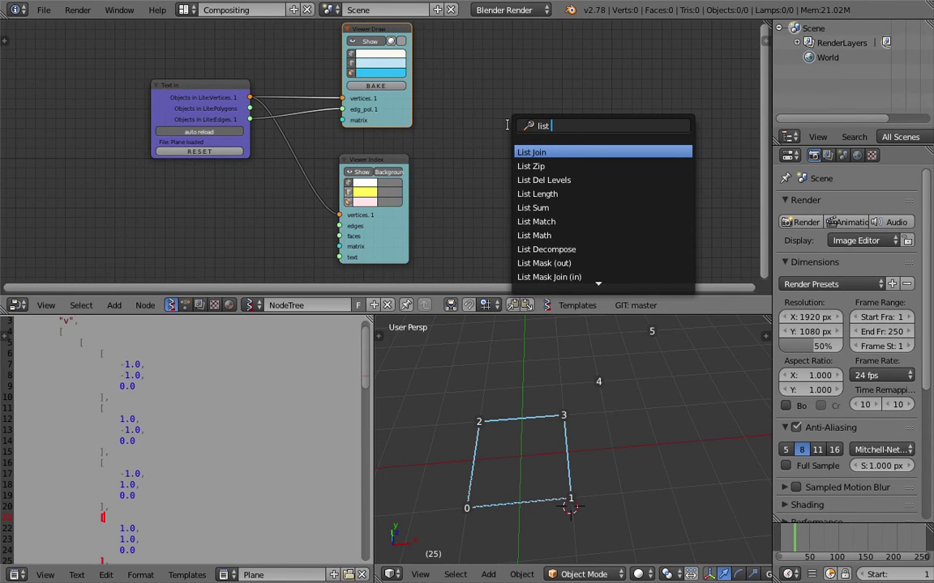
type(" mask")
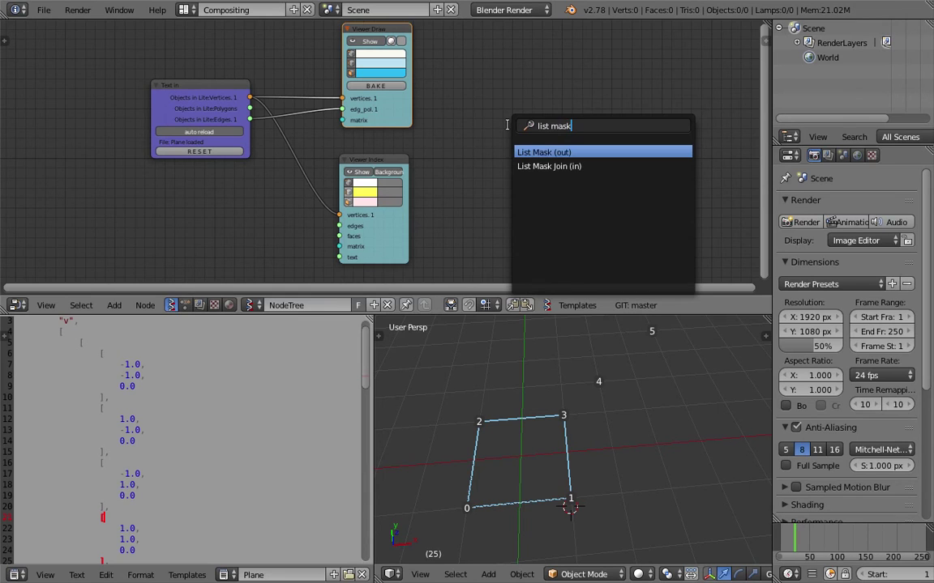
left_click(433, 154)
Step: Connect Text in's Polygons output to Viewer Draw's edg_pol input in place of the Edges output
middle_click_drag(527, 425, 542, 406)
left_click(606, 413)
left_click(574, 367)
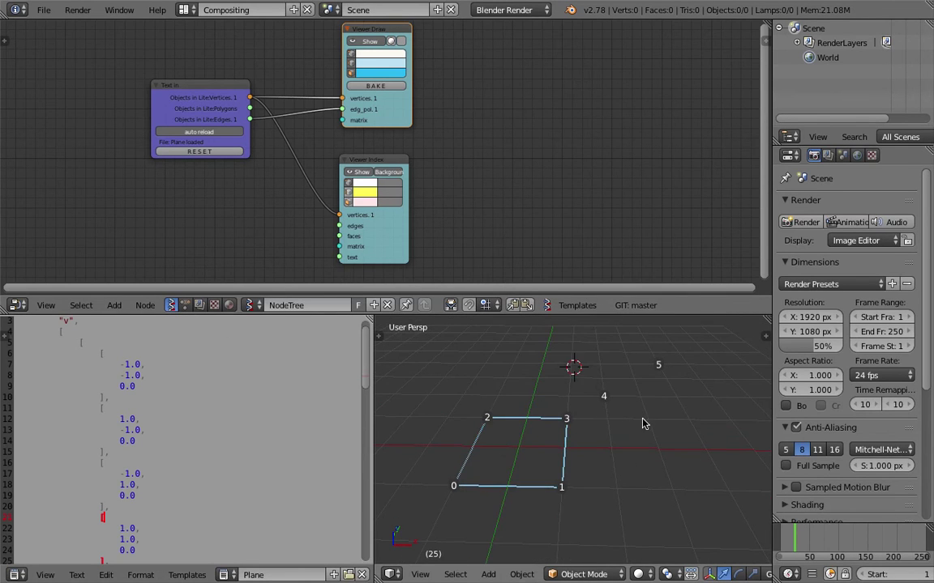
middle_click_drag(633, 430, 467, 418)
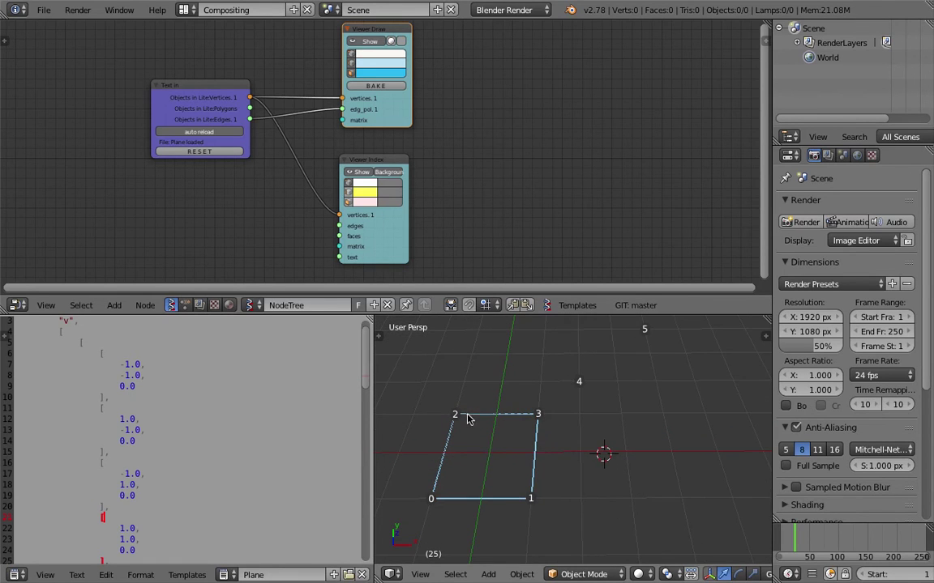
middle_click_drag(557, 431, 556, 422)
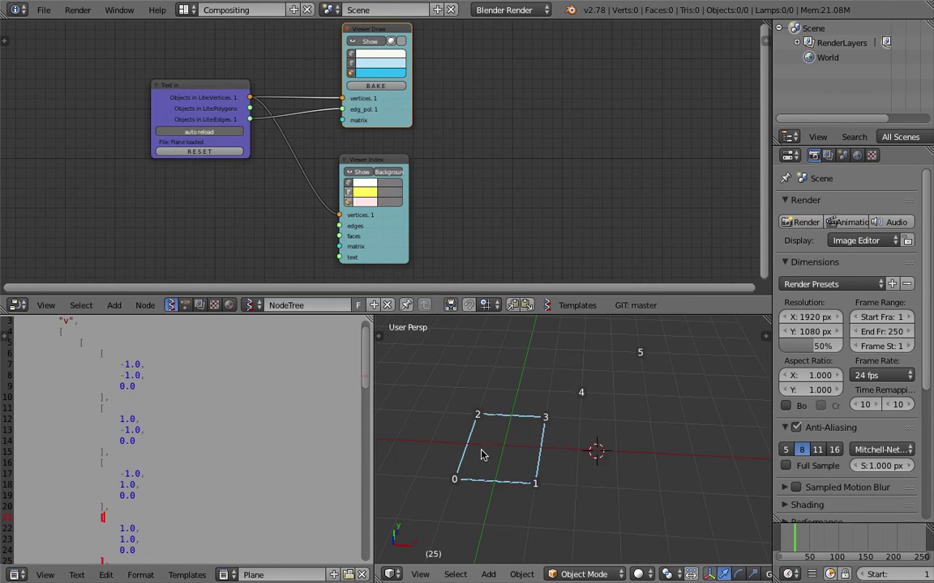
mouse_move(233, 100)
left_mouse_down()
mouse_move(213, 109)
mouse_move(342, 109)
left_mouse_up()
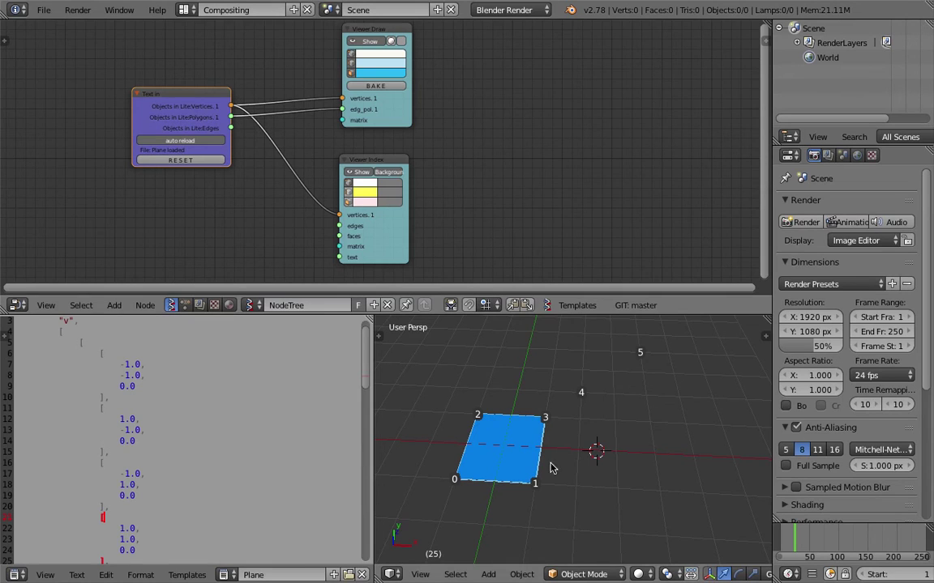
Step: Connect Text in's Edges output back to Viewer Draw's edg_pol input and save the scene
left_click_drag(231, 128, 342, 109)
key("ctrl+s")
left_click(523, 423)
Step: Switch the 3D viewport to the top view
middle_click_drag(581, 418, 542, 424)
scroll(560, 437, "up", 2)
scroll(530, 438, "down", 2)
scroll(612, 436, "down", 1)
left_click(611, 440)
left_click(620, 452)
scroll(611, 454, "up", 3)
left_click(420, 575)
left_click(442, 491)
left_click(420, 575)
left_click(441, 507)
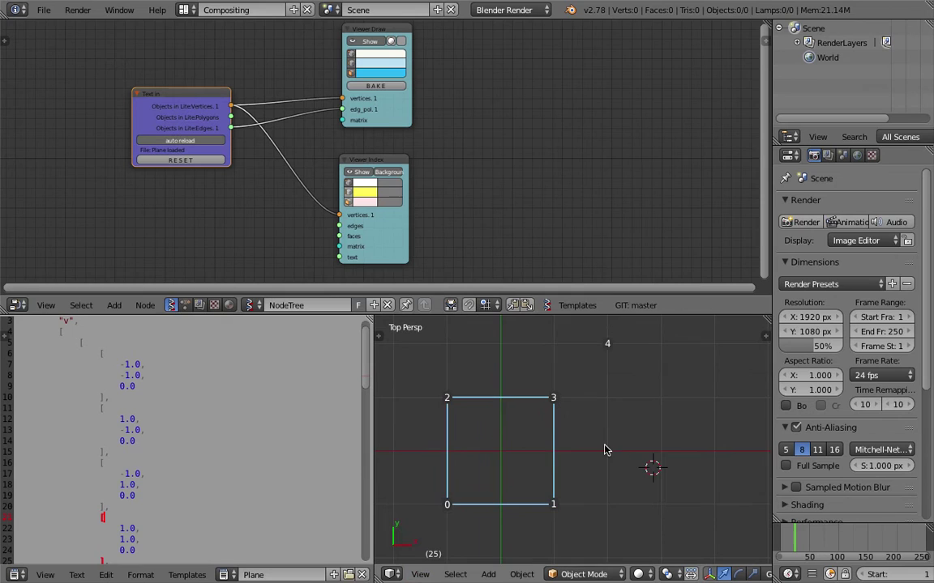
Step: Show the 3D viewport's properties sidebar and collapse its View section to reach the 3D Cursor location
left_click(642, 451)
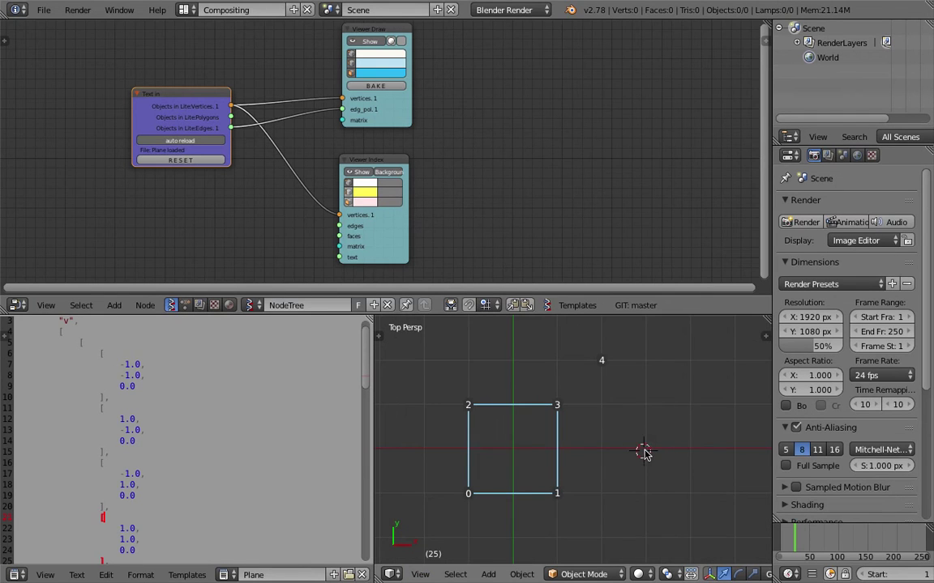
key("n")
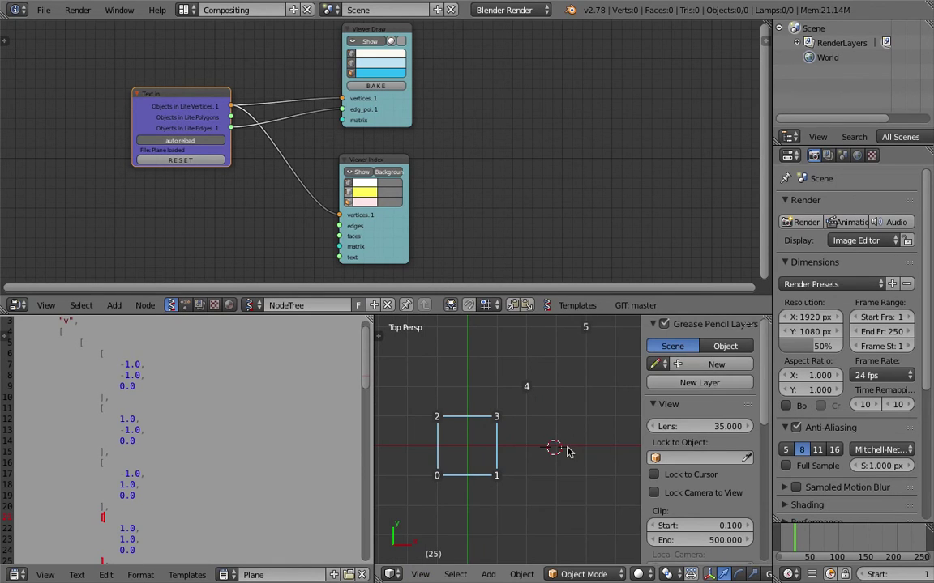
left_click(653, 403)
left_click(653, 325)
Step: Place the 3D cursor beside vertex 3 and on the world origin to read the coordinates there
left_click(538, 421)
left_click(514, 422)
left_click(507, 423)
left_click(499, 416)
scroll(499, 416, "up", 1)
middle_click_drag(498, 415, 505, 415, "shift")
left_click(465, 448)
left_click(465, 446)
left_click(467, 445)
left_click(466, 446)
left_click(465, 447)
left_click(463, 447)
left_click(465, 450)
left_click(468, 448)
left_click(470, 447)
left_click(470, 448)
left_click(466, 446)
Step: Step the 3D cursor along the X axis to about X 2.86, Y 0 to find a new vertex position
left_click(488, 446)
left_click(511, 446)
left_click(542, 448)
left_click(567, 447)
left_click(569, 447)
left_click(572, 446)
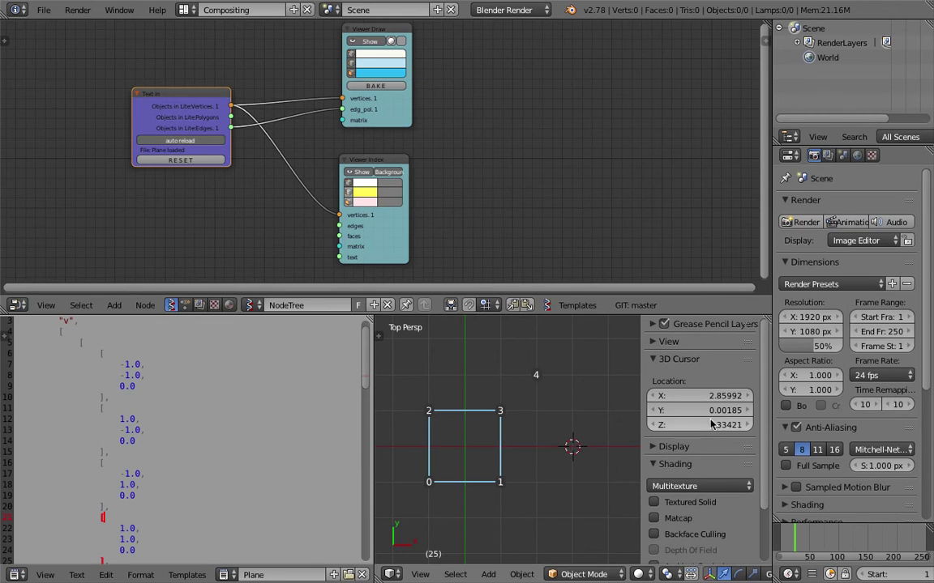
scroll(569, 427, "down", 2)
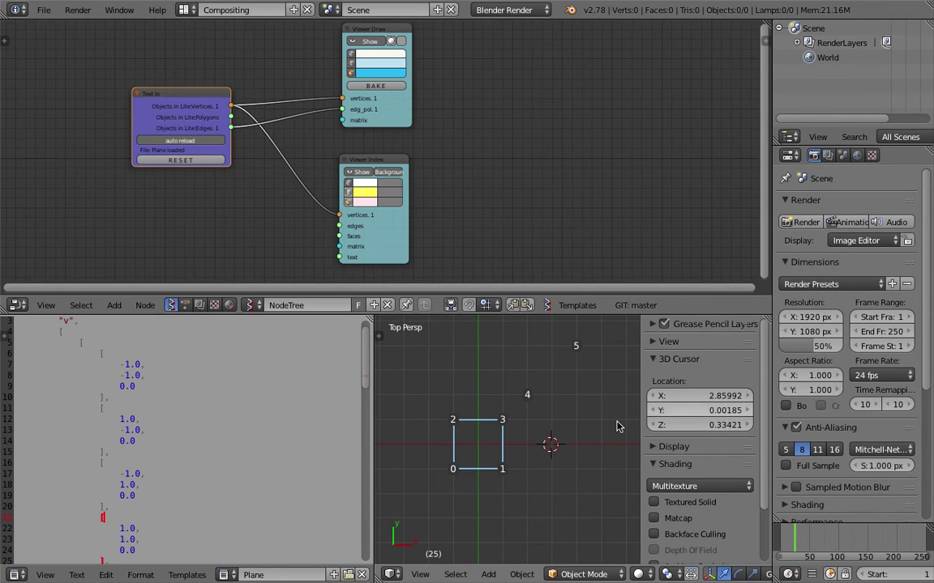
scroll(503, 430, "up", 1)
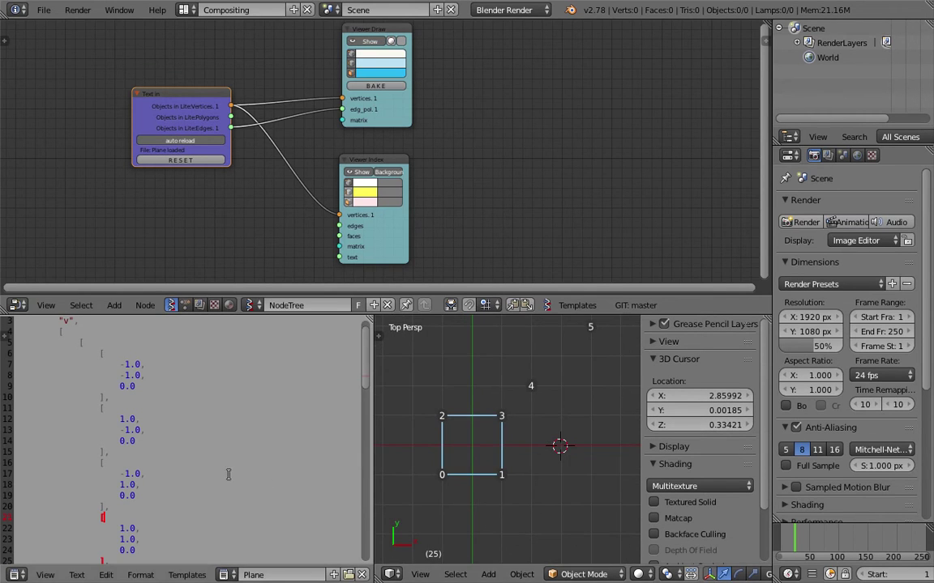
Step: Delete the last vertex entry (4.0, 4.0, 0.0) and its leftover empty line from the JSON's Vertices list
scroll(165, 471, "down", 5)
left_click_drag(154, 507, 106, 453)
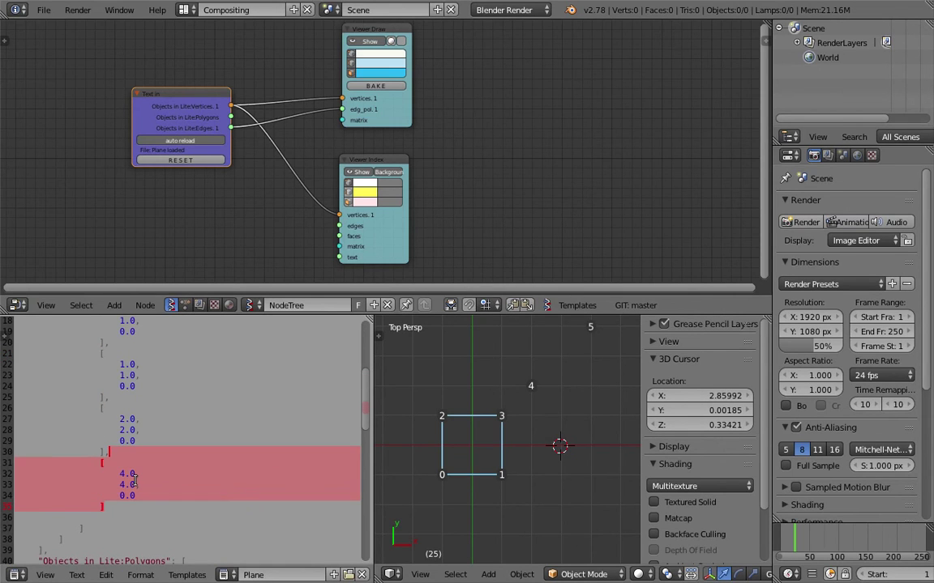
key("BackSpace")
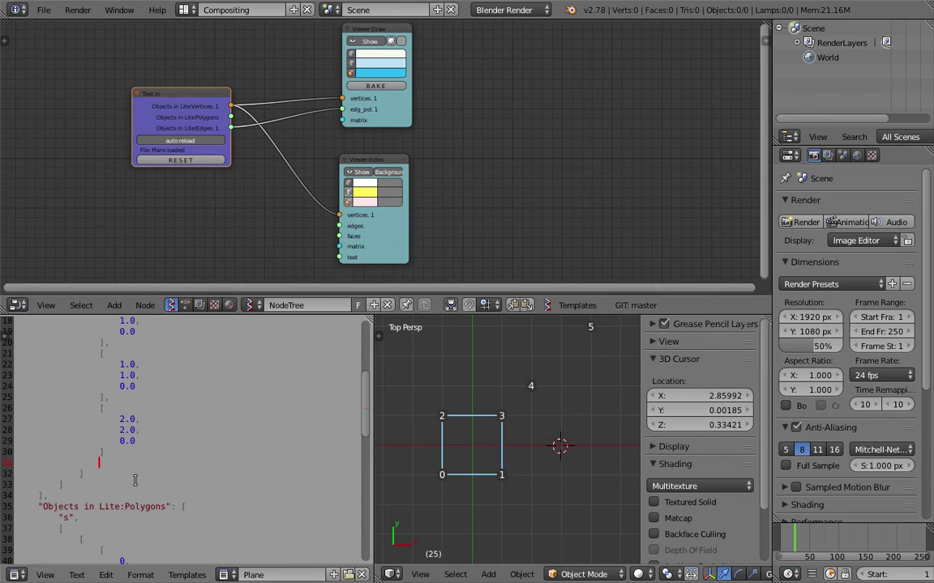
left_click_drag(132, 460, 134, 451)
key("BackSpace")
Step: Save the scene and set the coordinates of the last vertex in the Vertices list to 3.0, 0.0, 0.0
key("ctrl+s")
left_click(133, 452)
left_click(124, 420)
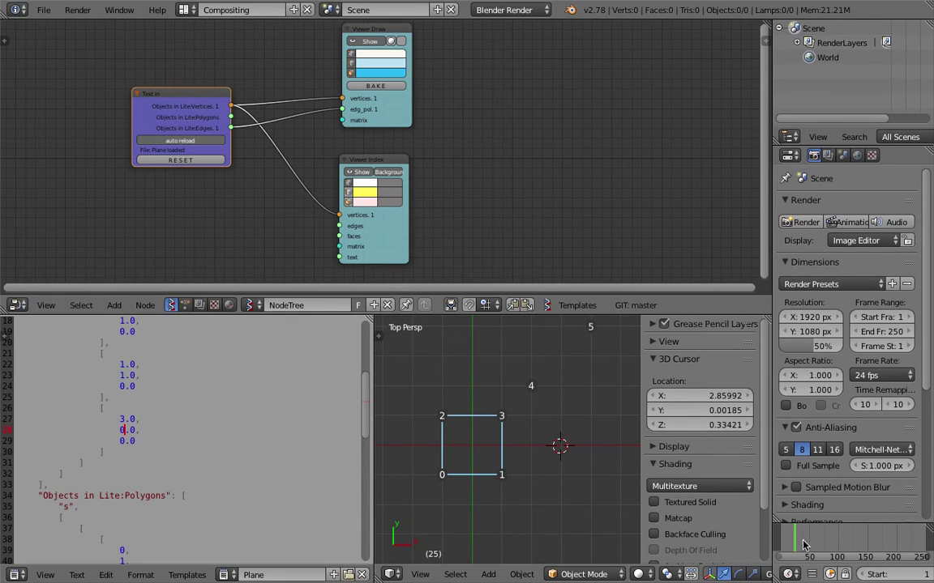
left_click(570, 377)
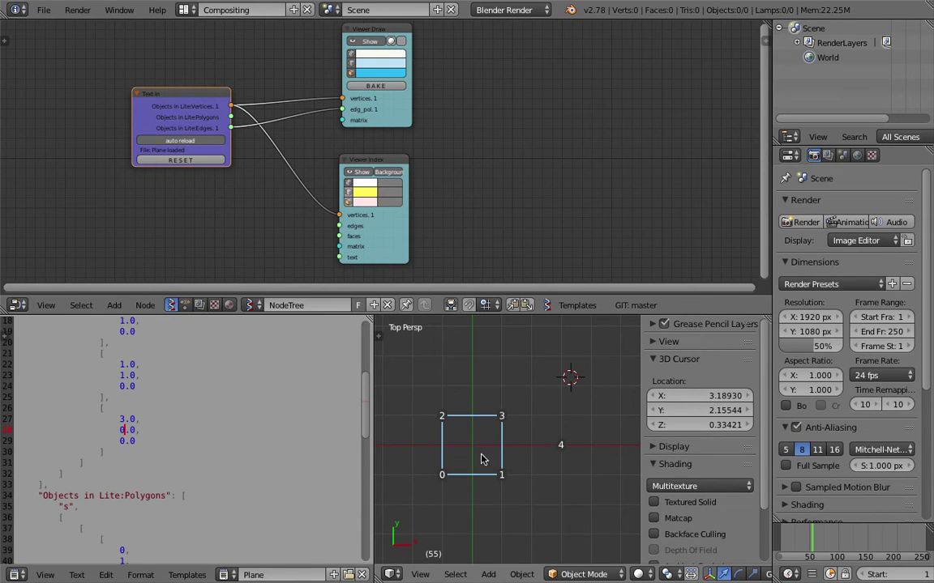
Step: Check the indexed points 0 to 4 in the viewport by placing the 3D cursor beside each one
left_click(488, 477)
left_click(439, 477)
left_click(508, 472)
left_click(439, 414)
left_click(516, 415)
left_click(566, 438)
left_click(530, 422)
left_click(566, 464)
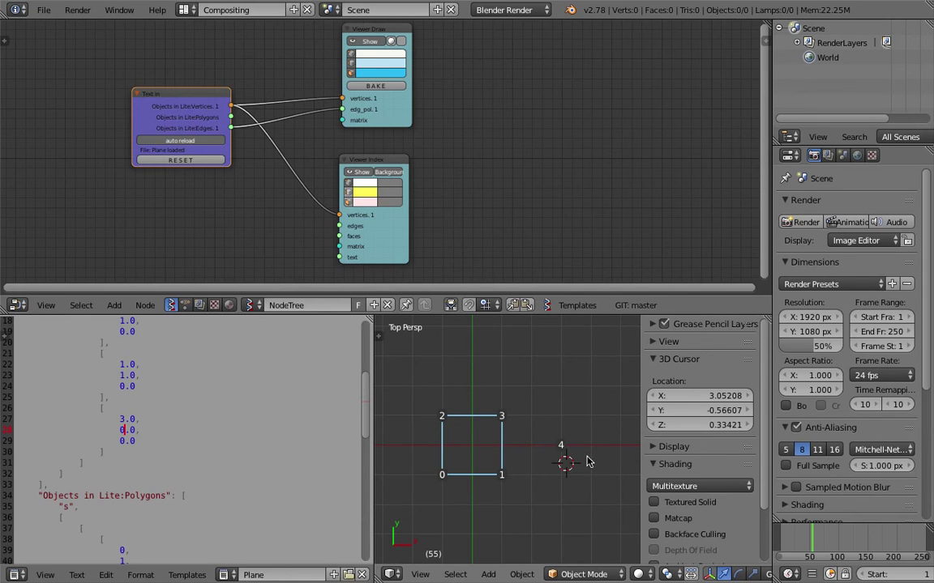
Step: Save the scene over the existing file and shift the node layout slightly to the right
left_click(618, 432)
key("ctrl+s")
left_click(619, 436)
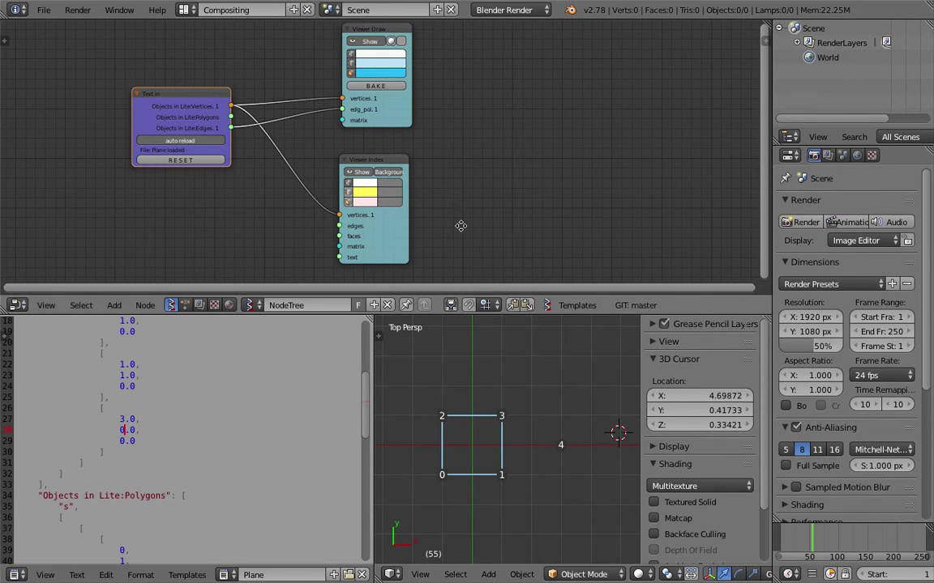
middle_click_drag(460, 225, 484, 221)
key("ctrl+s")
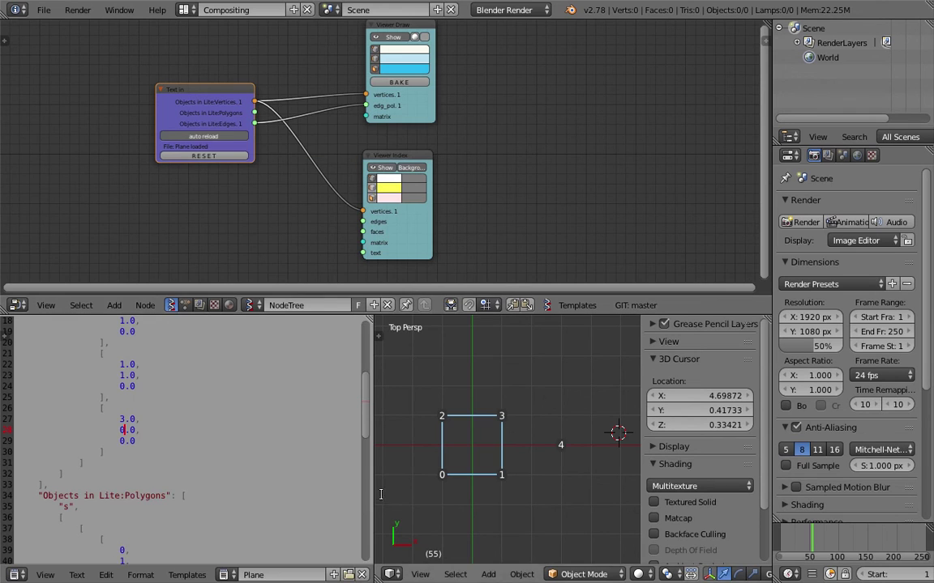
Step: Copy an edge entry from the JSON's Edges list and place the text cursor after the list's last entry
left_click(245, 478)
scroll(246, 481, "down", 1)
scroll(245, 481, "down", 6)
left_click(124, 430)
left_click_drag(39, 397, 17, 419)
key("ctrl+c")
left_click(124, 459)
scroll(121, 450, "down", 2)
scroll(134, 446, "down", 3)
left_click(151, 454)
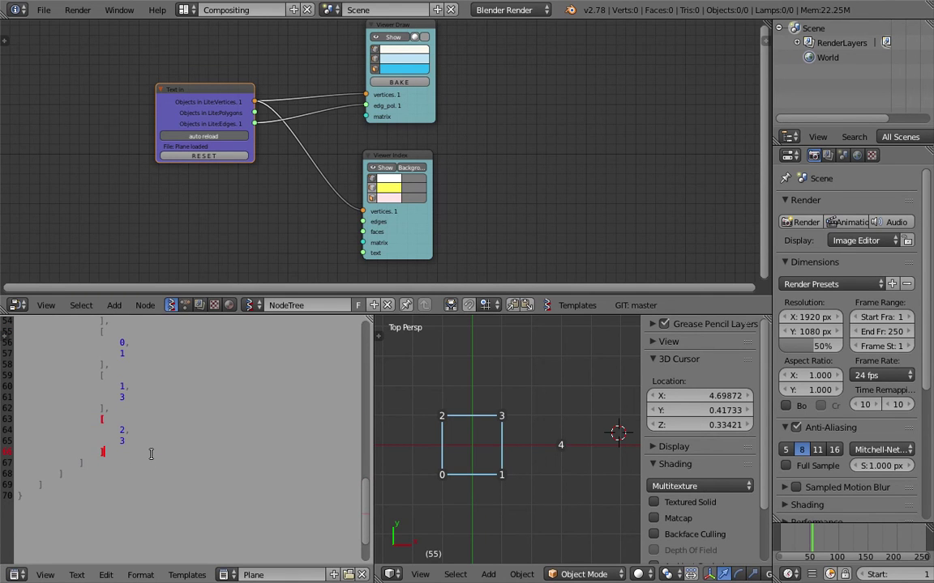
Step: Append the copied entry to the Edges list and set its indices to 3 and 4
type(",")
key("Return")
key("shift+Left")
key("shift+Left")
key("shift+Left")
key("shift+Left")
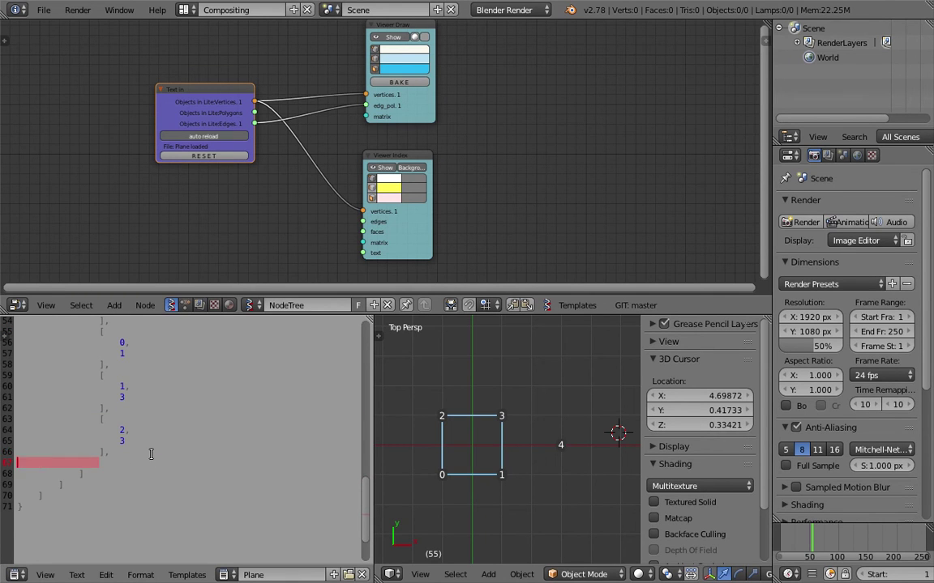
key("ctrl+v")
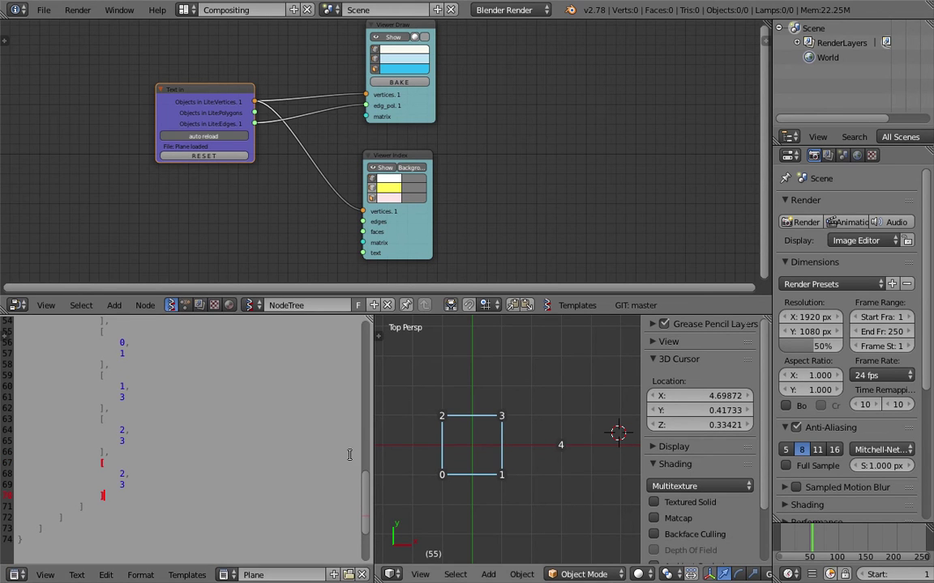
left_click(124, 473)
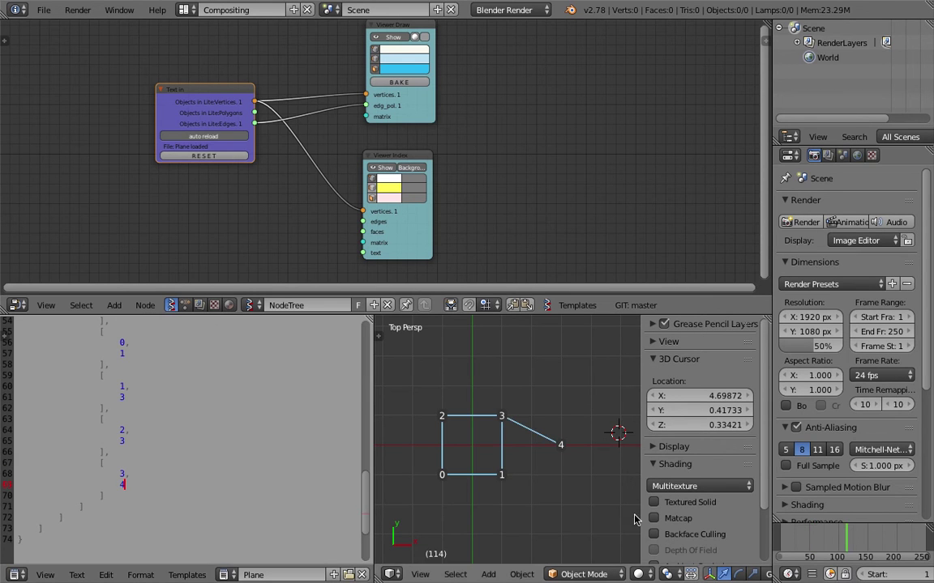
Step: Append a copy of the 3, 4 edge entry to the Edges list and set its indices to 4 and 1
left_click(101, 495)
key("shift+Up")
key("shift+Up")
key("shift+Up")
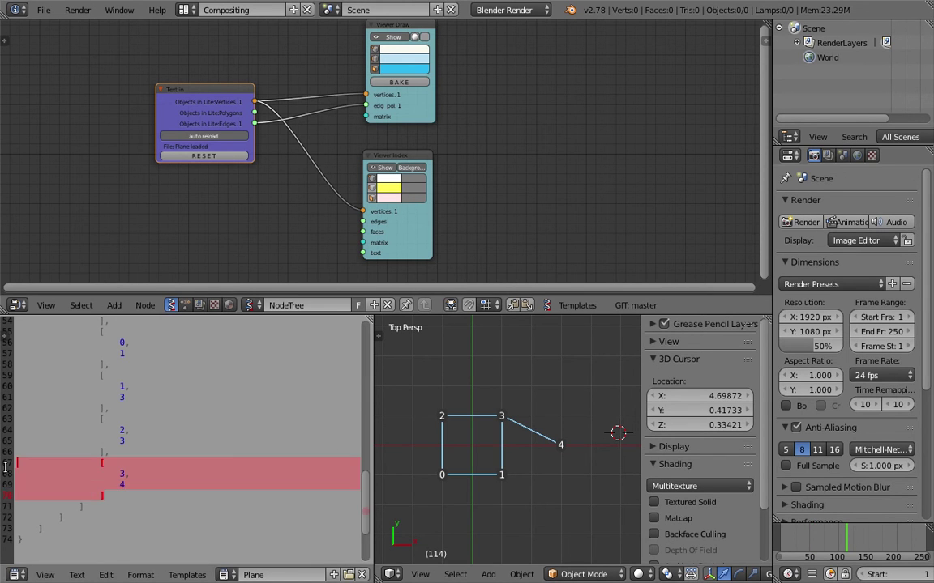
left_click(119, 499)
type(",")
key("Return")
key("shift+Home")
key("BackSpace")
type("[                     3,                     4                 ]")
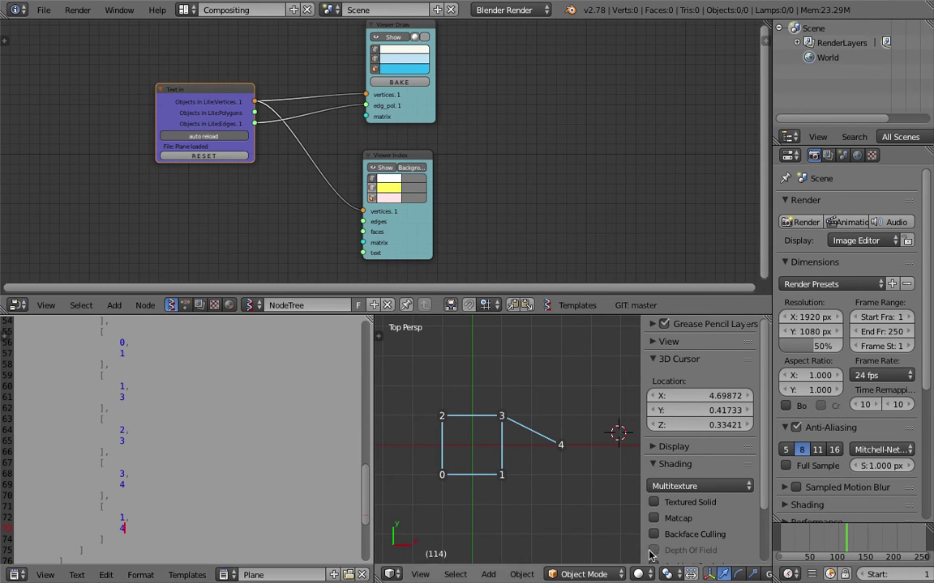
Step: Place the 3D cursor beside vertex 4 and save the scene over the existing file
left_click(587, 442)
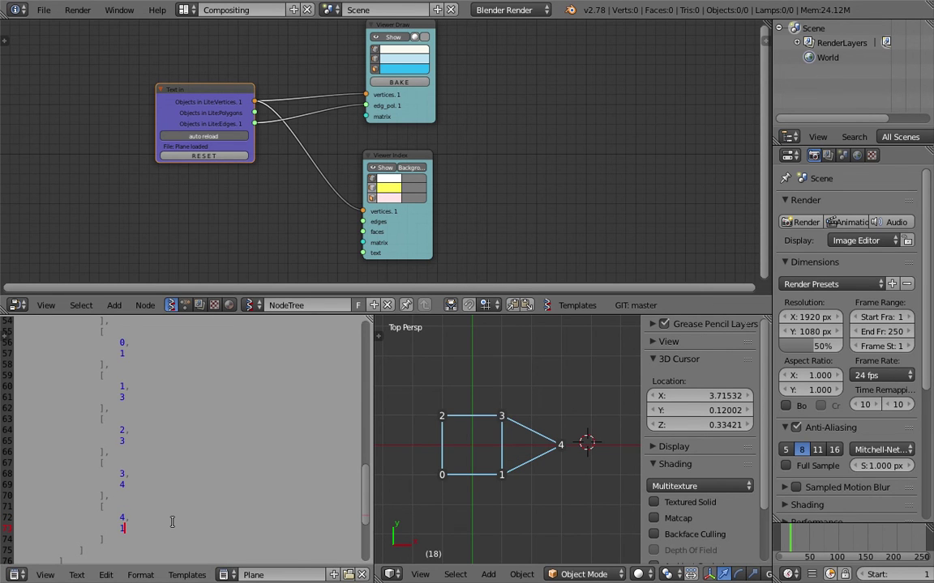
left_click(567, 440)
key("ctrl+s")
left_click(570, 440)
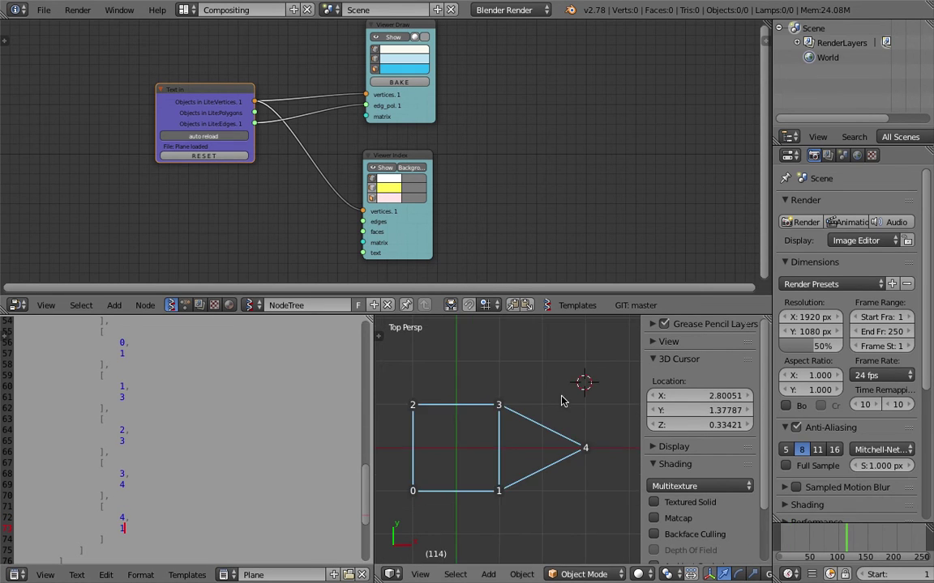
Step: Bake the Viewer Draw edges to a mesh object, move it about 2.9 units up along Y and rotate it freely
left_click(395, 82)
scroll(472, 391, "down", 2)
right_click(477, 418)
key("g")
left_click(475, 332)
key("r")
key("r")
left_click(521, 382)
scroll(521, 382, "up", 2)
Step: In Edit Mode, move the baked mesh's upper middle vertex down and its tip vertex inward, and return to Object Mode
key("Tab")
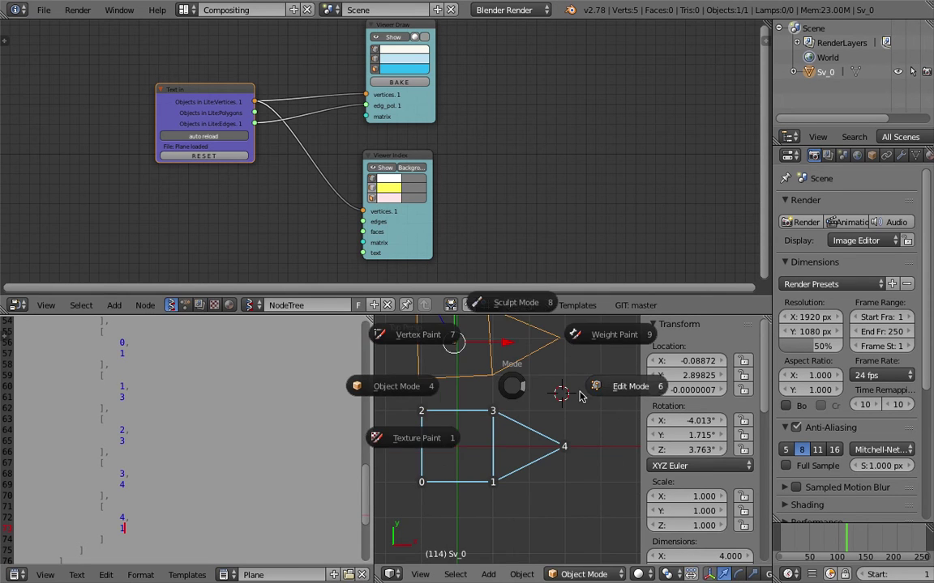
scroll(524, 382, "up", 1, "shift")
right_click(494, 390)
key("g")
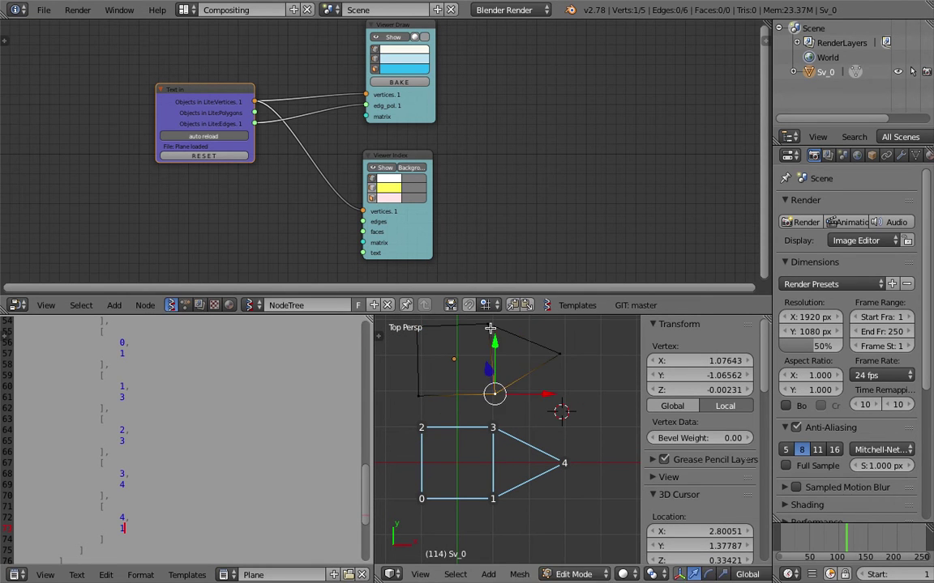
left_click(488, 361)
right_click(559, 354)
key("g")
left_click(529, 375)
key("Tab")
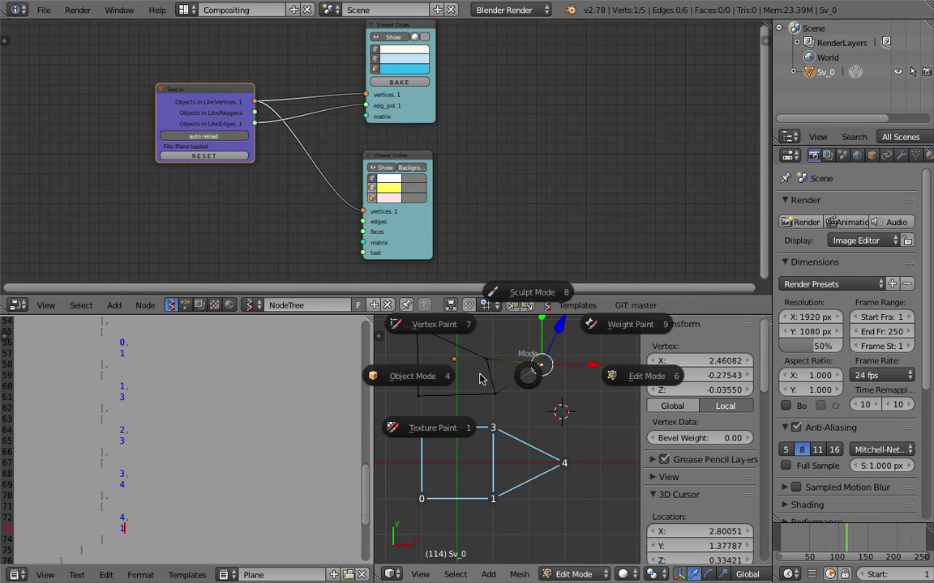
left_click(438, 376)
Step: Delete the baked mesh object and save the scene
scroll(521, 396, "down", 2)
key("x")
left_click(523, 405)
key("ctrl+s")
left_click(532, 405)
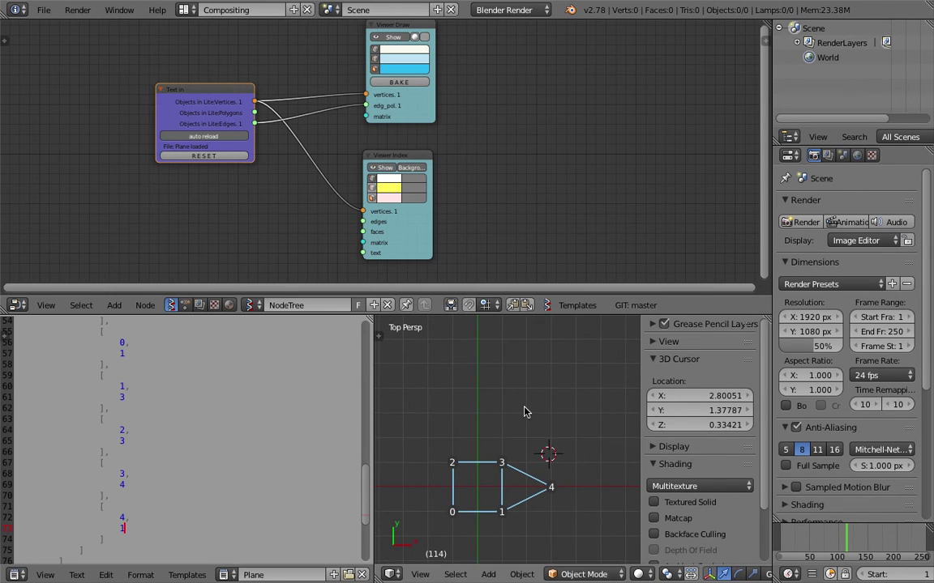
Step: Examine the JSON's Vertices, Polygons and Edges lists against the indexed points in the viewport
scroll(483, 200, "down", 1)
scroll(265, 381, "up", 5)
left_click_drag(365, 458, 372, 418)
scroll(172, 399, "down", 5)
scroll(180, 403, "up", 5)
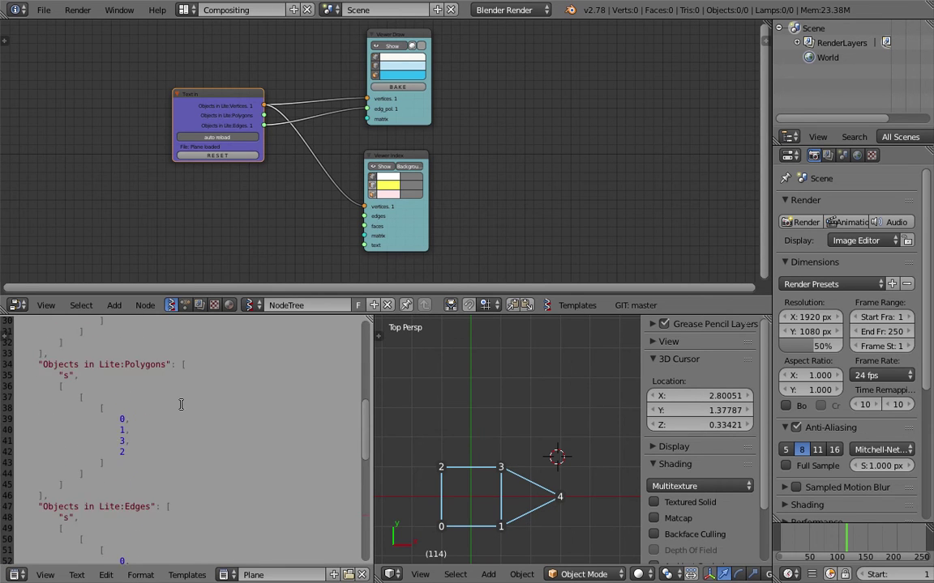
scroll(182, 403, "down", 4)
scroll(186, 402, "up", 5)
scroll(193, 397, "up", 9)
scroll(220, 394, "down", 12)
Step: Enlarge the text and 3D view areas, rearrange the Viewer Index and Viewer Draw nodes to fit, and save the scene
key("ctrl+s")
left_click(224, 396)
left_click_drag(452, 297, 442, 261)
left_click_drag(430, 211, 415, 198)
left_click_drag(418, 97, 404, 97)
key("ctrl+s")
left_click(403, 92)
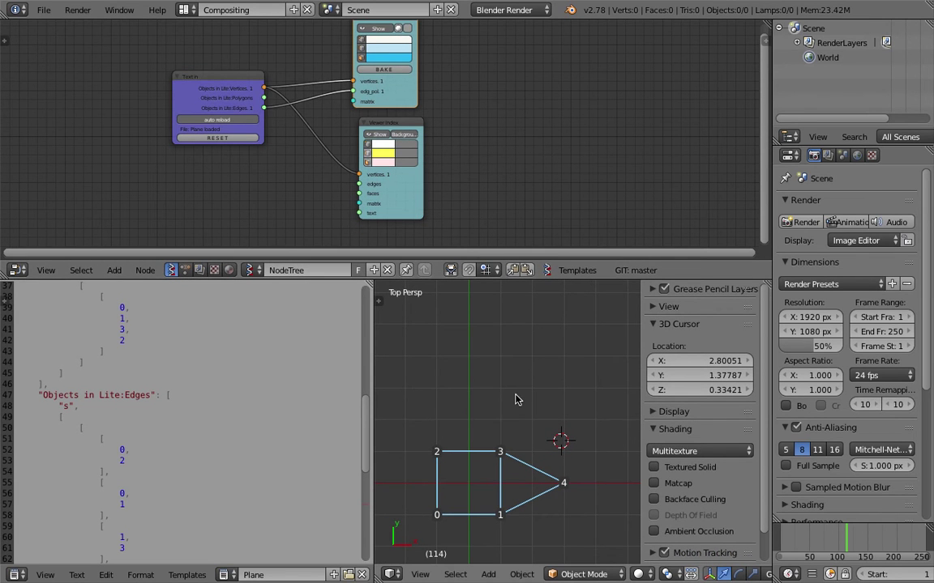
Step: Connect Text in's Polygons output to Viewer Draw's edg_pol input in place of Edges and save the scene
scroll(522, 399, "down", 2, "shift")
left_click_drag(263, 98, 353, 92)
scroll(520, 434, "up", 1)
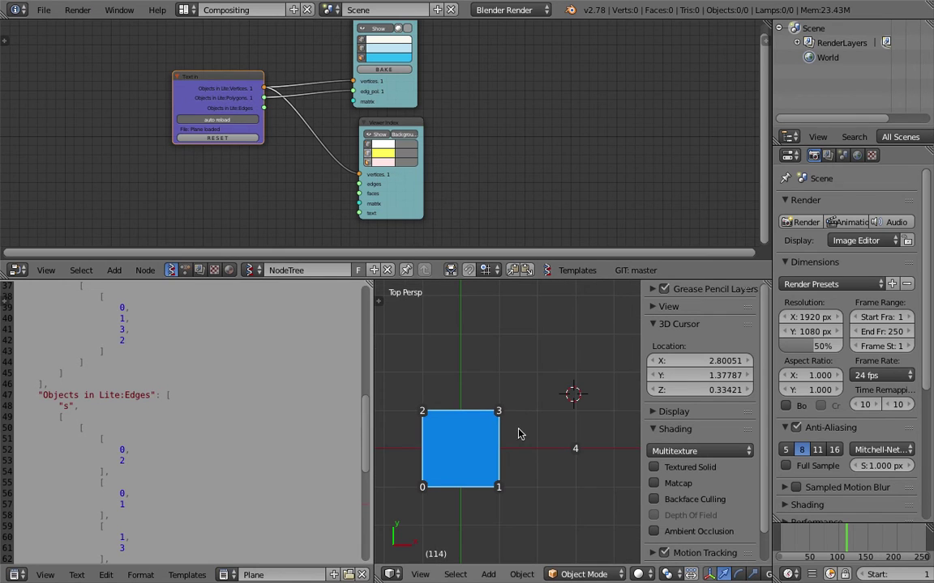
key("ctrl+s")
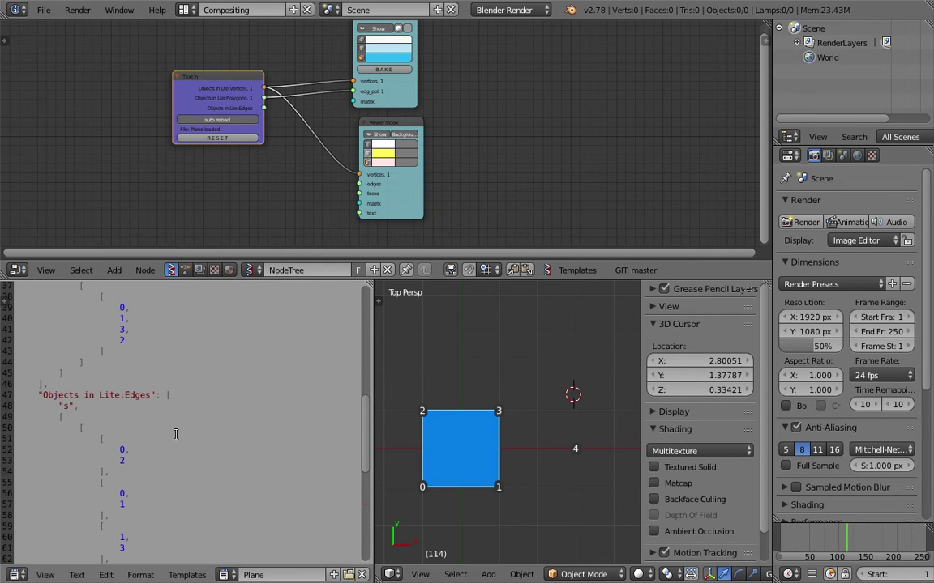
Step: Compare vertices 1, 3 and 4 in the viewport with the JSON's Edges and Polygons lists
left_click(535, 478)
left_click_drag(364, 423, 365, 458)
left_click(573, 452)
left_click(521, 479)
left_click(208, 471)
scroll(199, 474, "down", 4)
left_click(501, 484)
scroll(170, 454, "up", 17)
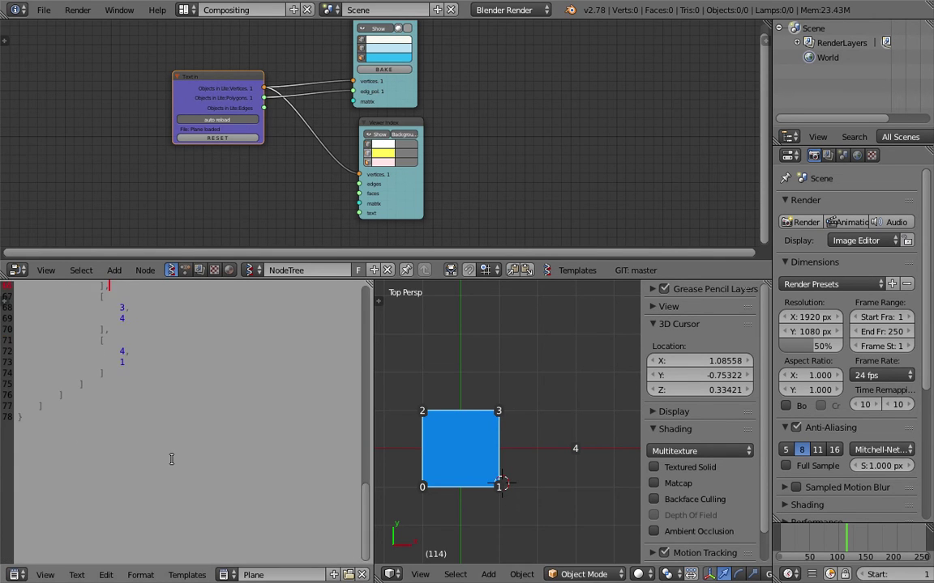
scroll(157, 464, "down", 8)
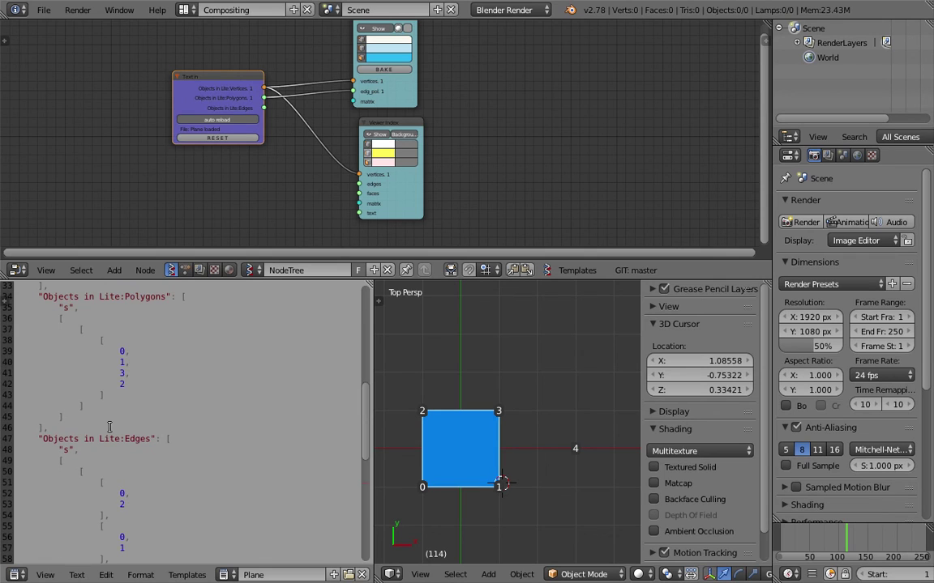
Step: Append a copy of the existing polygon entry (0, 1, 3, 2) to the JSON's Polygons list
left_click_drag(102, 393, 18, 340)
key("ctrl+c")
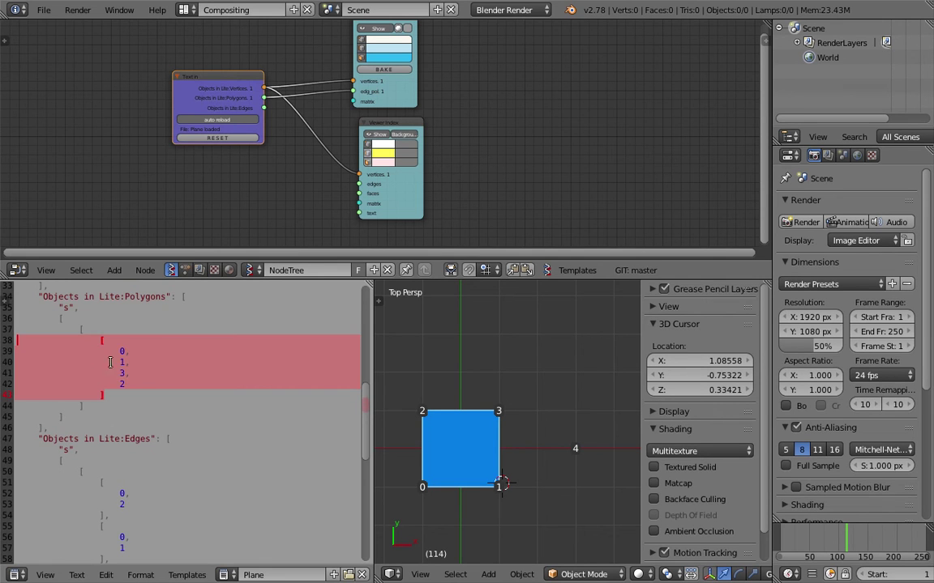
left_click(149, 396)
type(",")
key("Return")
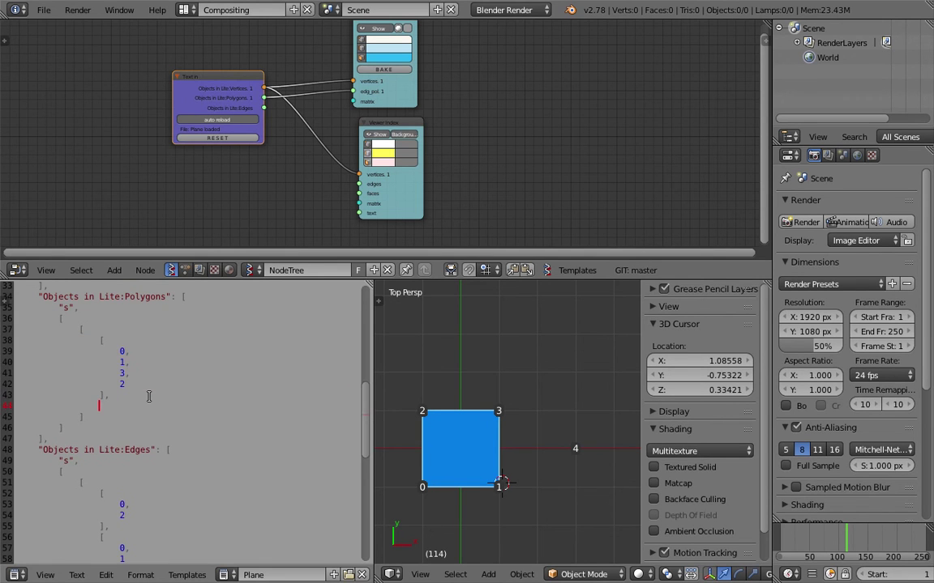
left_click_drag(131, 402, 10, 405)
key("ctrl+v")
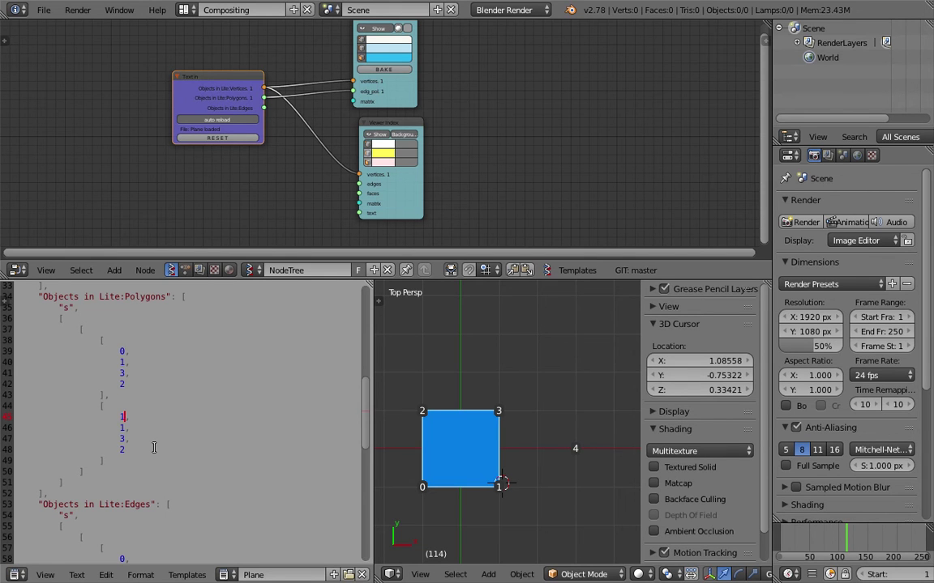
Step: Change the copied polygon entry in the JSON to vertices 1, 4, 3 and save the scene
key("shift+Up")
key("BackSpace")
left_click(847, 545)
left_click(580, 451)
key("ctrl+s")
left_click(581, 452)
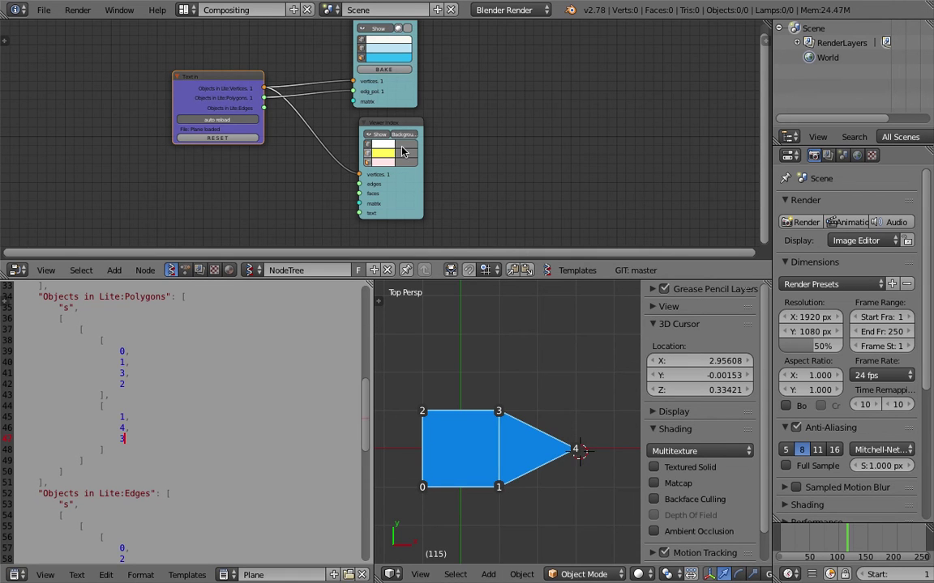
Step: Inspect the mesh's faces from above and below with Viewer Draw's shading switched on and back off
middle_click_drag(539, 466, 537, 544)
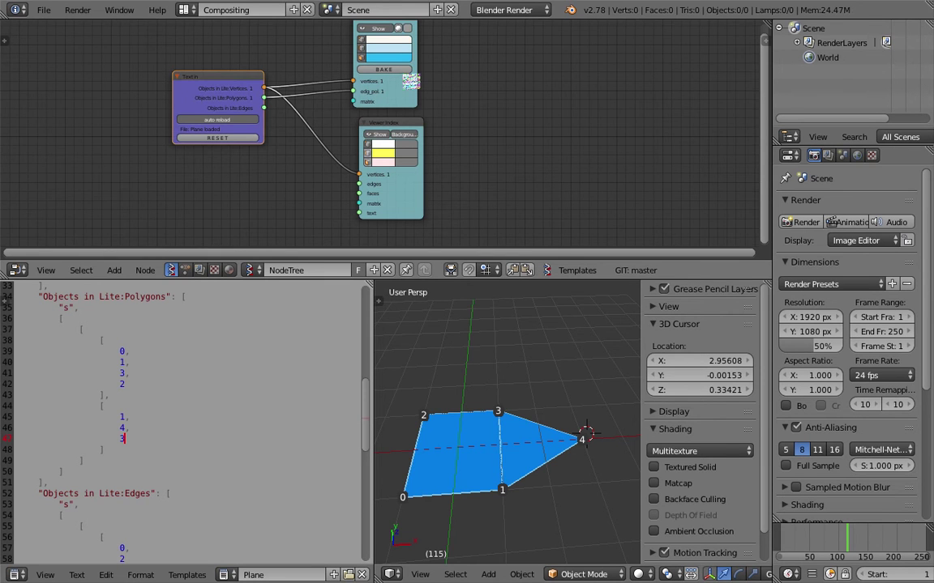
middle_click_drag(411, 82, 411, 98)
left_click(407, 45)
left_click(408, 46)
left_click(407, 45)
middle_click_drag(517, 411, 509, 374)
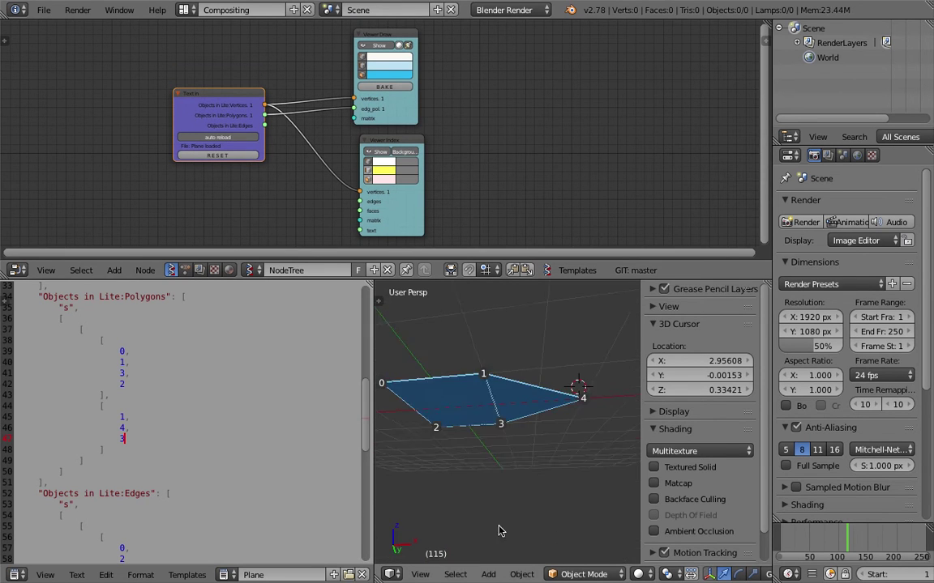
left_click(408, 45)
Step: Sketch Grease Pencil arrows beside the mesh for counterclockwise and clockwise vertex order, with the matching upward and downward normals
mouse_move(426, 377)
middle_mouse_down()
mouse_move(485, 415)
mouse_move(636, 423)
middle_mouse_up()
key("n")
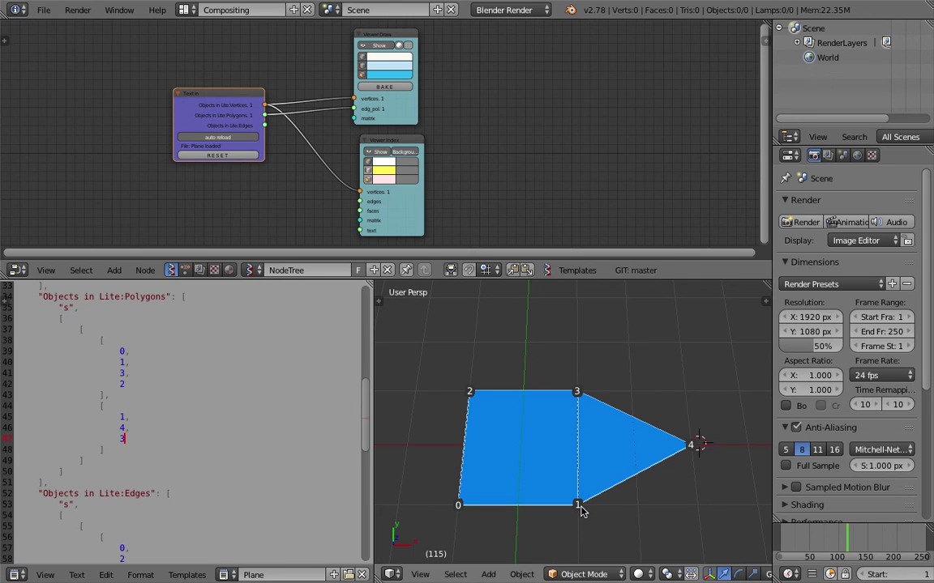
left_click(584, 388)
scroll(651, 509, "down", 2)
left_click_drag(606, 511, 665, 410)
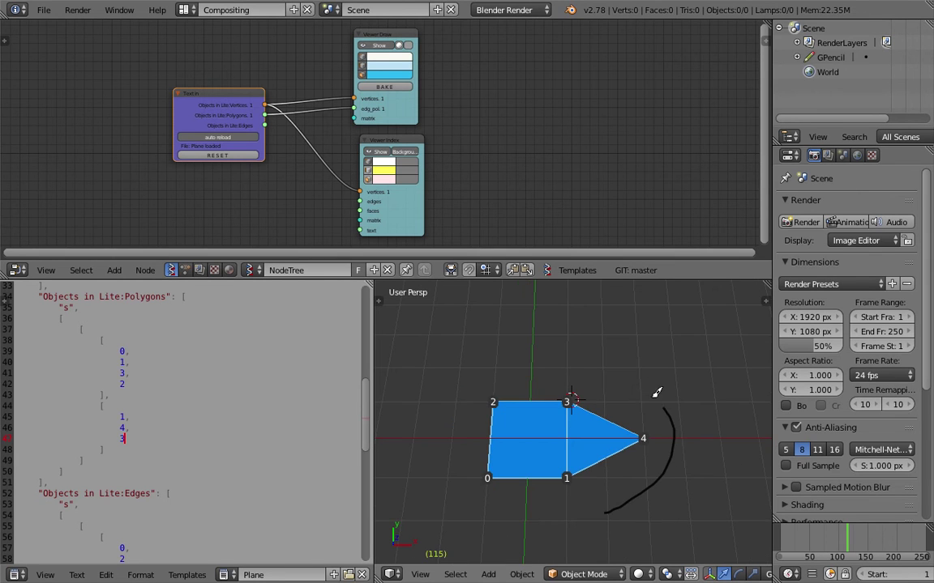
mouse_move(636, 379)
middle_mouse_down()
mouse_move(610, 327)
mouse_move(584, 420)
middle_mouse_up()
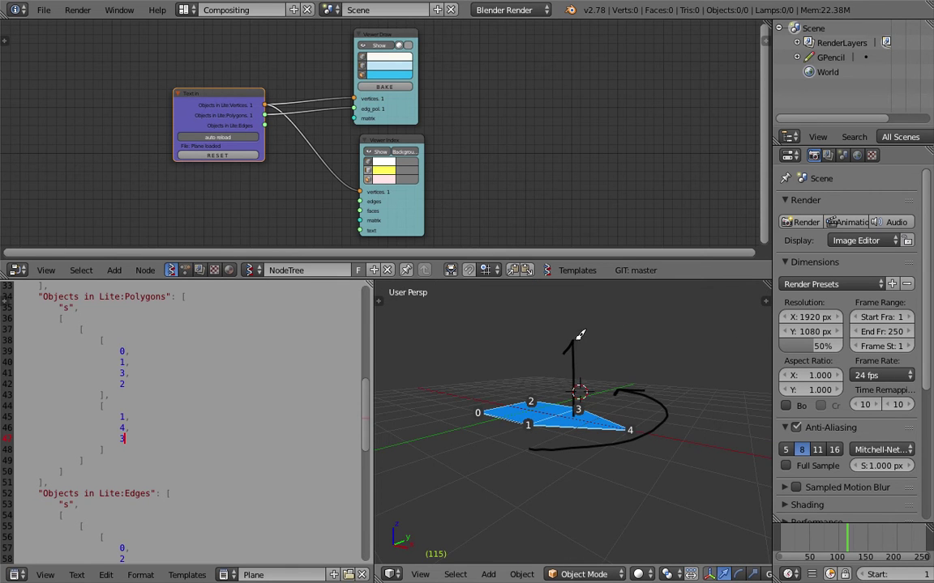
middle_click_drag(571, 385, 693, 389)
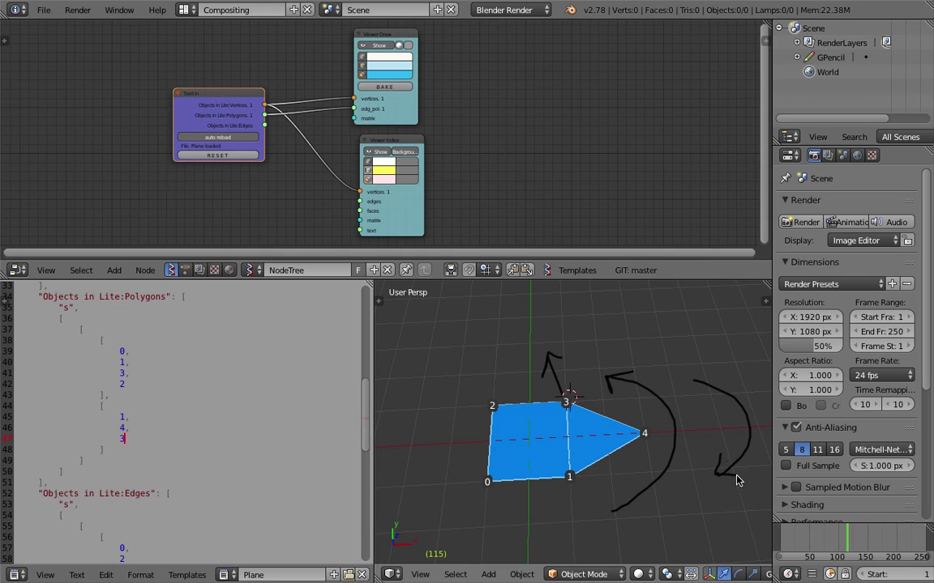
middle_click_drag(653, 430, 682, 373)
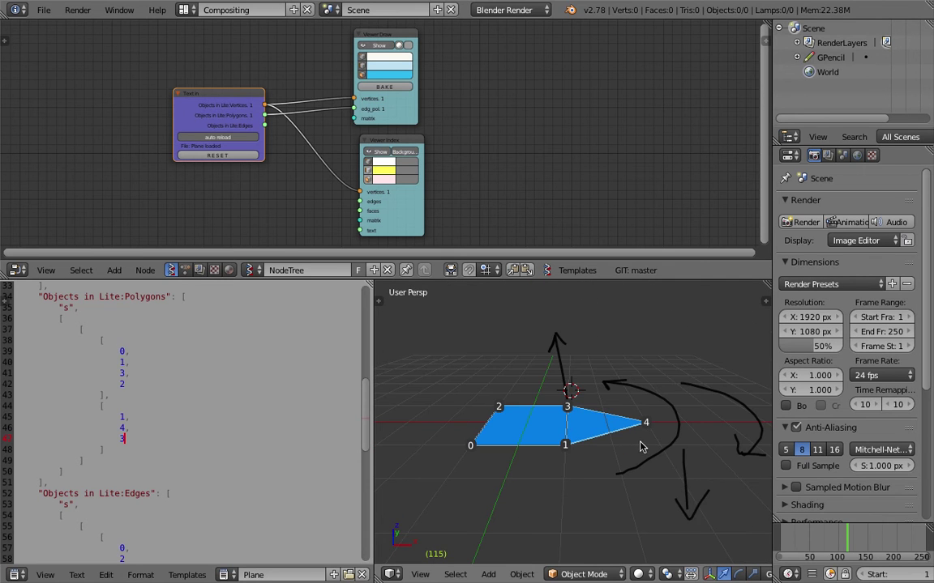
Step: Save the scene, delete the Grease Pencil layer holding the sketched arrows, and hide the viewport's properties region
middle_click_drag(640, 446, 646, 485)
key("ctrl+s")
left_click(647, 488)
left_click(764, 300)
scroll(724, 364, "down", 2)
scroll(724, 368, "up", 2)
left_click(745, 360)
left_click(638, 332)
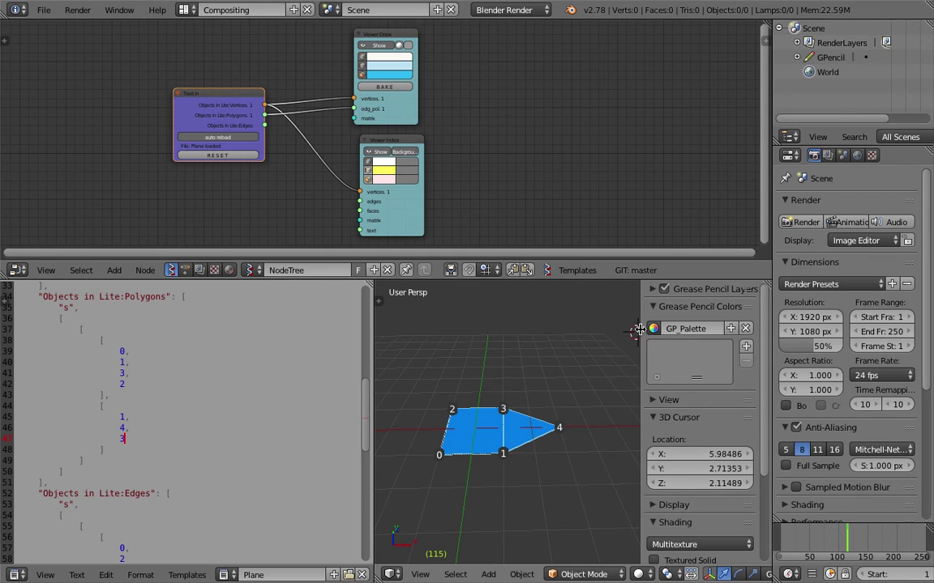
left_click_drag(642, 331, 783, 358)
Step: Delete the Viewer Index node, move Viewer Draw farther from Text in, and save the scene
middle_click_drag(741, 358, 621, 421)
middle_click_drag(473, 206, 501, 202)
left_click(430, 141)
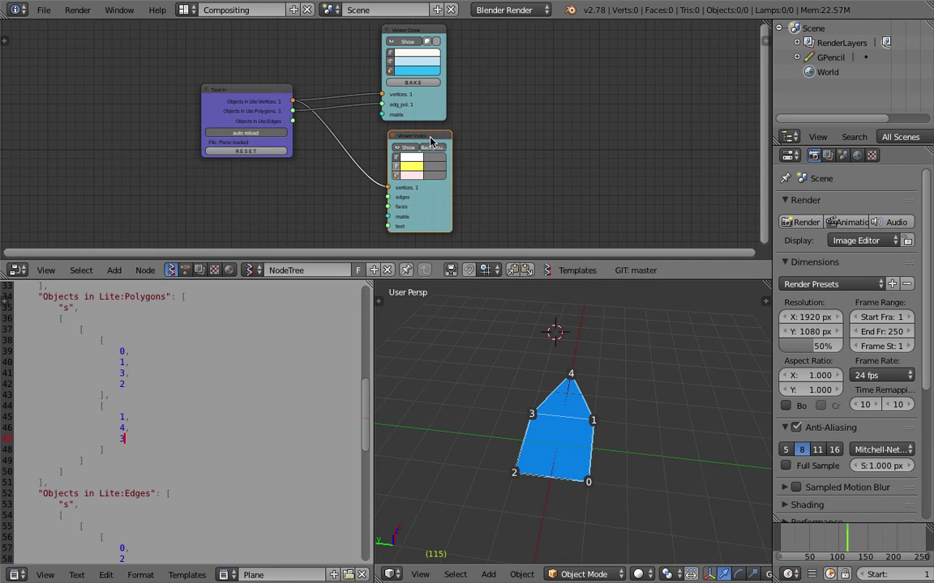
key("x")
left_click_drag(442, 99, 550, 99)
key("ctrl+s")
left_click(548, 98)
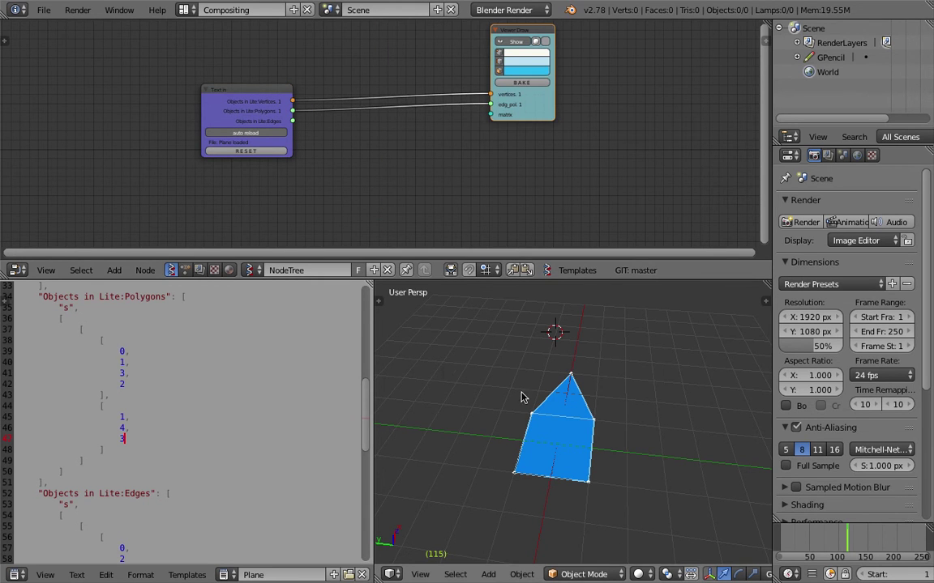
Step: Review the vertex coordinates, polygon entries and edge pairs throughout the Plane JSON text
middle_click_drag(521, 393, 500, 332)
scroll(236, 451, "up", 6)
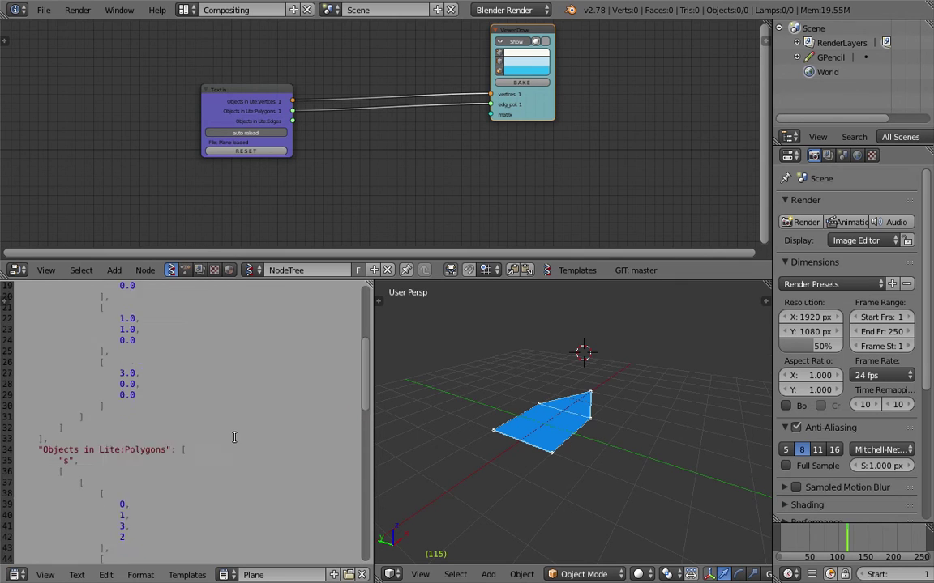
scroll(236, 451, "up", 5)
left_click(81, 575)
left_click(98, 485)
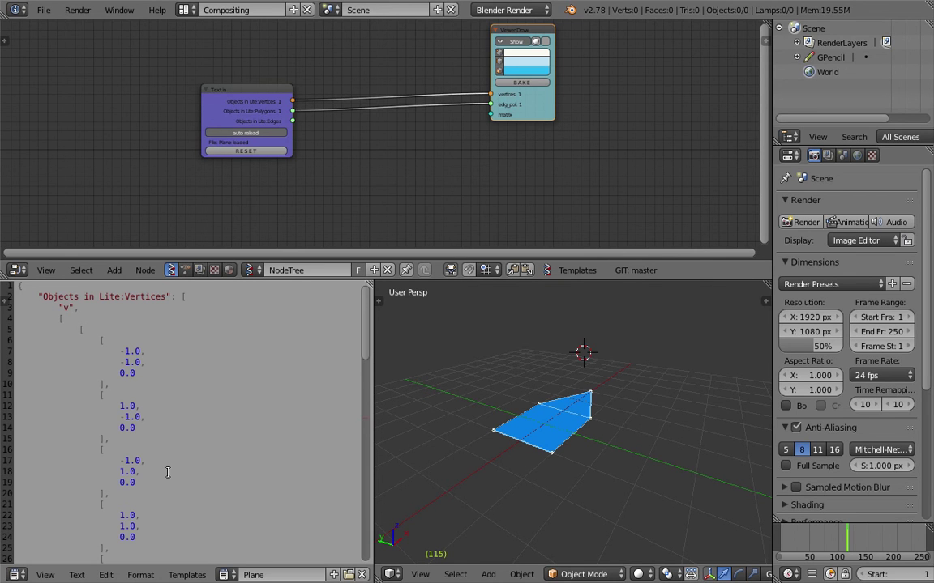
left_click_drag(150, 408, 158, 440)
left_click(141, 418)
scroll(141, 418, "down", 6)
left_click_drag(91, 375, 130, 415)
double_click(124, 379)
scroll(131, 384, "down", 3)
scroll(132, 405, "down", 5)
scroll(138, 393, "up", 11)
scroll(141, 389, "up", 1)
scroll(165, 439, "up", 2)
left_click_drag(121, 341, 158, 447)
scroll(160, 444, "down", 4)
left_click_drag(124, 385, 140, 461)
scroll(144, 460, "down", 5)
scroll(149, 460, "up", 9)
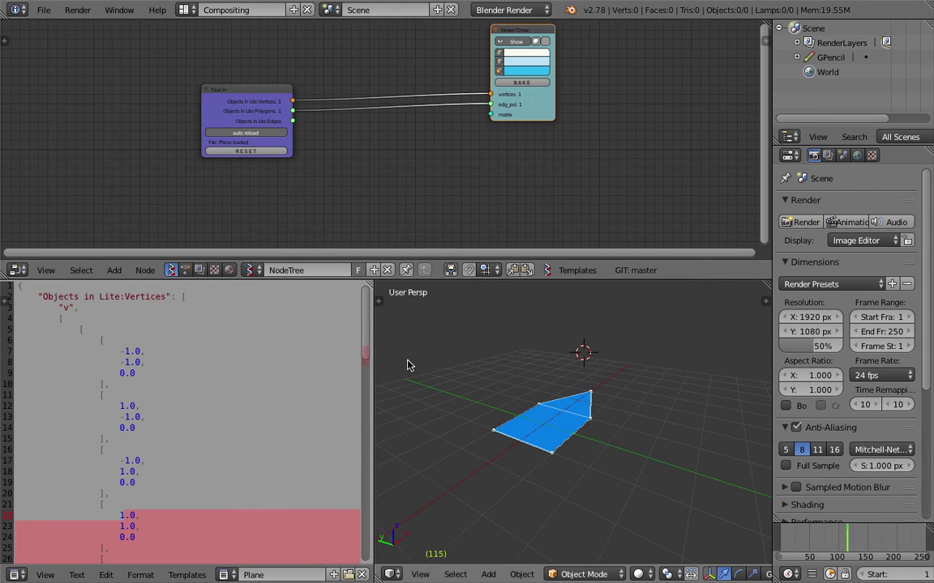
Step: Widen the text area slightly and rename the text block as Plane.json
left_click_drag(371, 354, 377, 355)
left_click(278, 575)
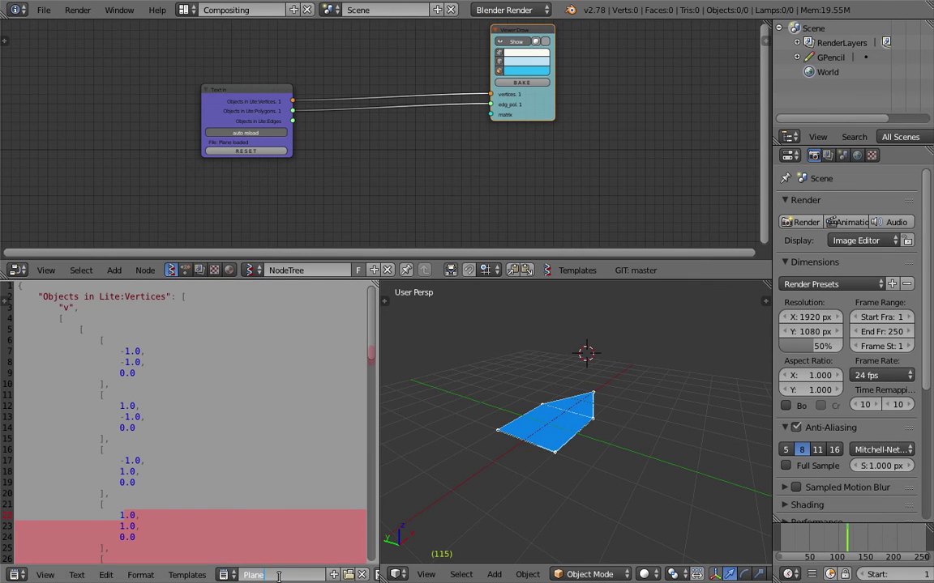
type(".json")
key("Return")
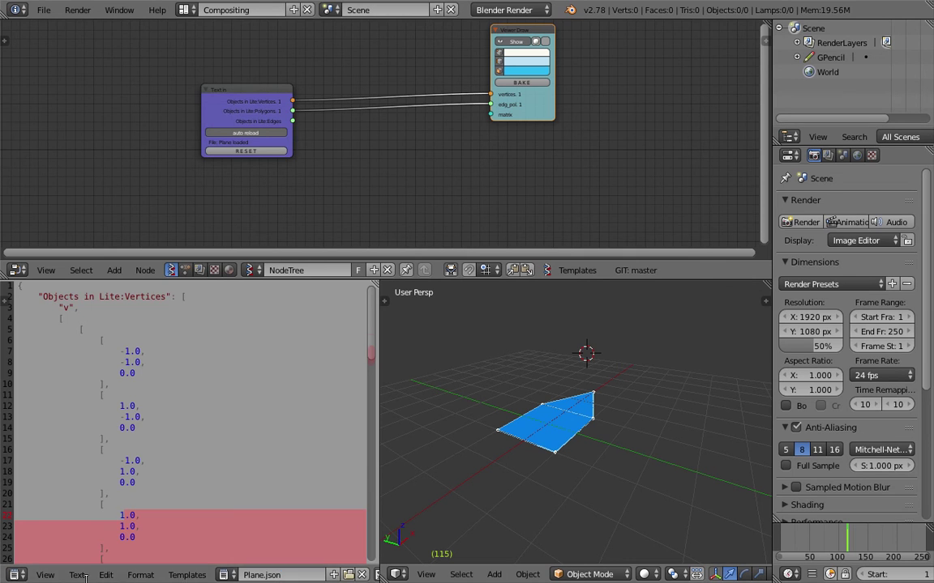
left_click(183, 467)
Step: Compare the Vertices, Polygons and Edges lists in Plane.json with the mesh in the viewport
scroll(182, 460, "down", 4)
scroll(255, 449, "down", 14)
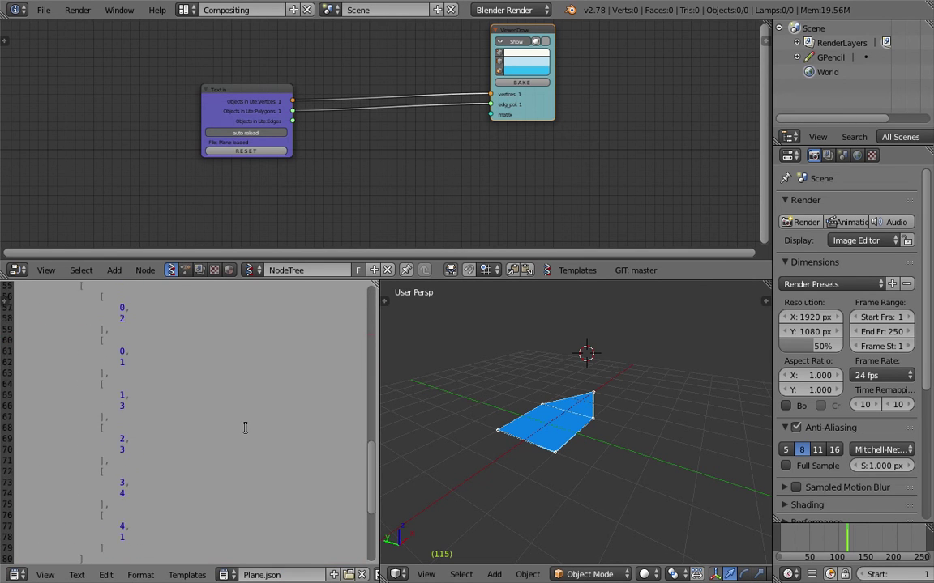
scroll(180, 407, "up", 17)
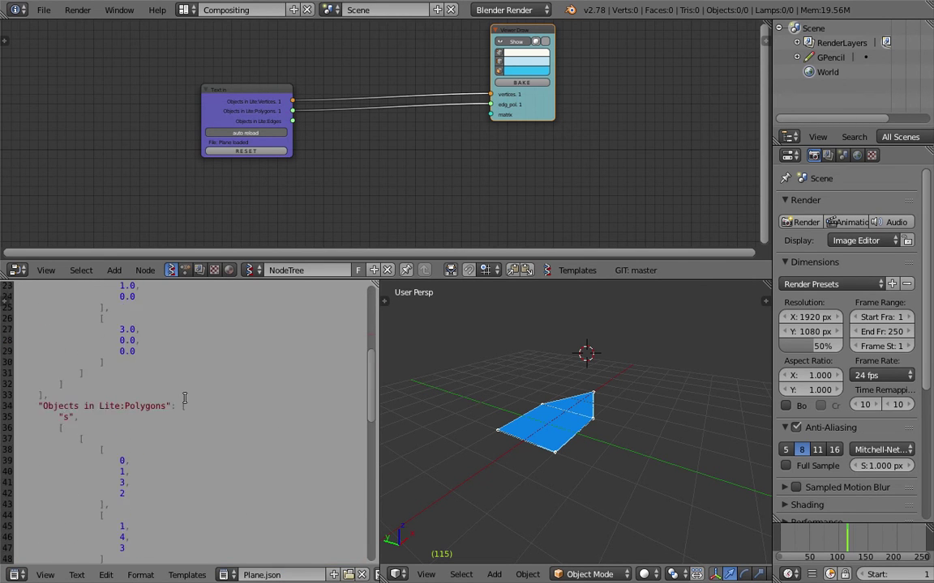
scroll(186, 385, "up", 2)
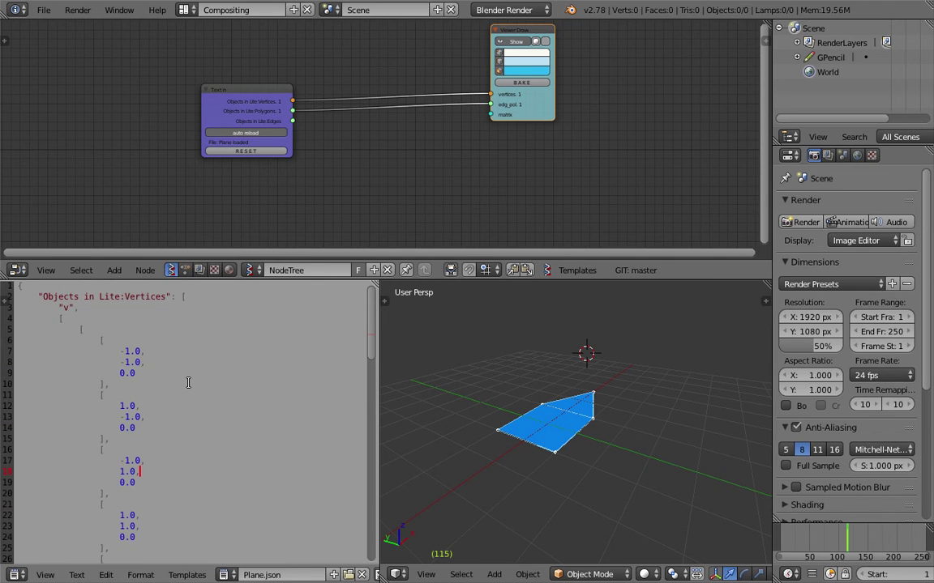
scroll(377, 152, "up", 2)
middle_click_drag(539, 381, 568, 389)
scroll(147, 417, "down", 3)
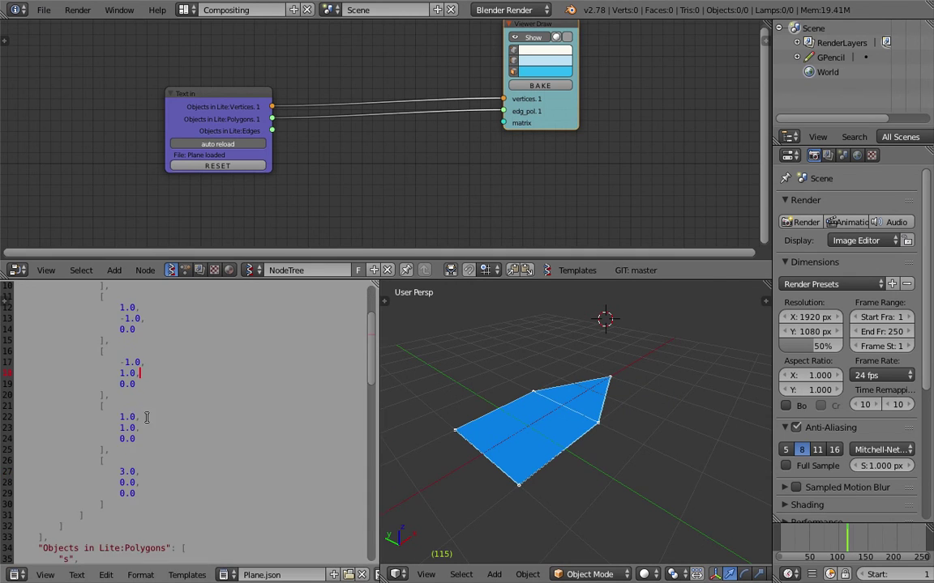
scroll(127, 436, "down", 3)
scroll(123, 380, "up", 5)
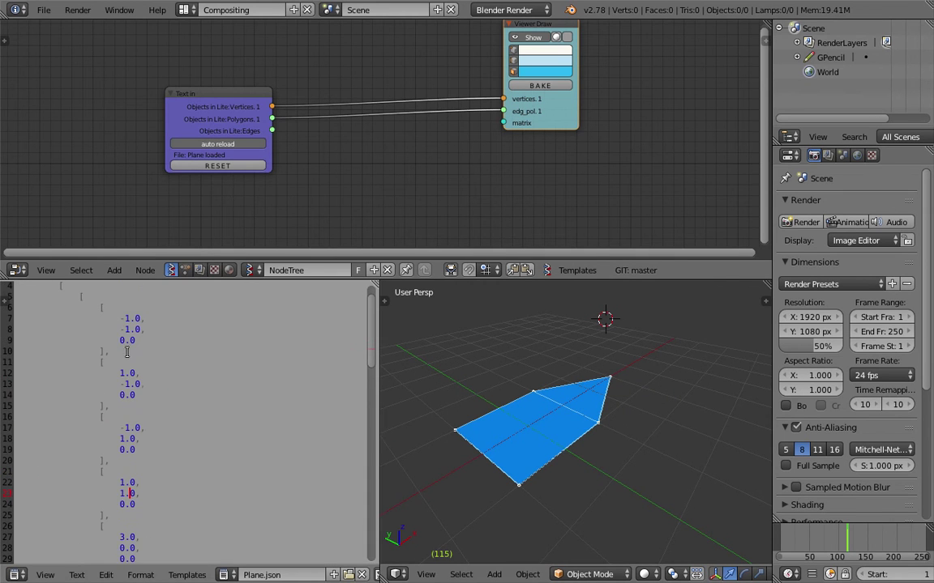
scroll(120, 386, "down", 2)
middle_click_drag(454, 393, 531, 361)
scroll(456, 172, "down", 1)
Step: Reposition the Viewer Draw and Text in nodes lower in the node tree to free space above them
middle_click_drag(454, 170, 444, 208)
left_click_drag(526, 161, 580, 159)
middle_click_drag(464, 148, 470, 166)
left_click_drag(250, 157, 321, 157)
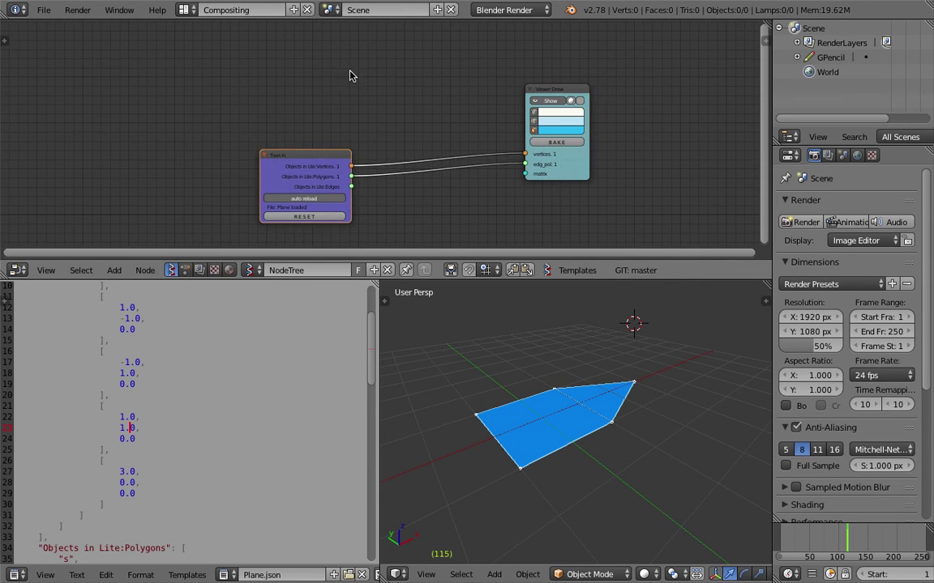
key("alt+space")
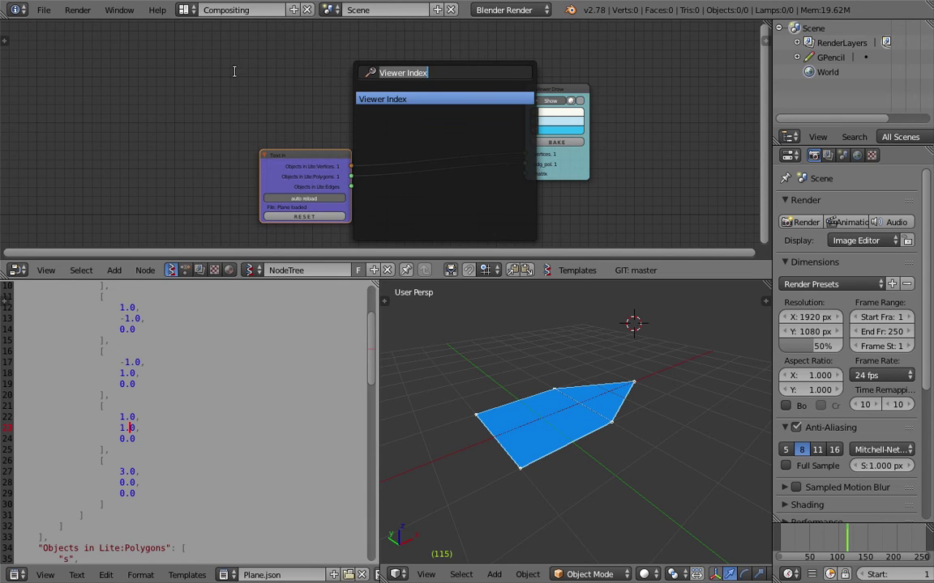
key("Escape")
left_click_drag(556, 89, 600, 137)
Step: Add a Random Num Gen node above the Text in node
key("alt+space")
type("random n")
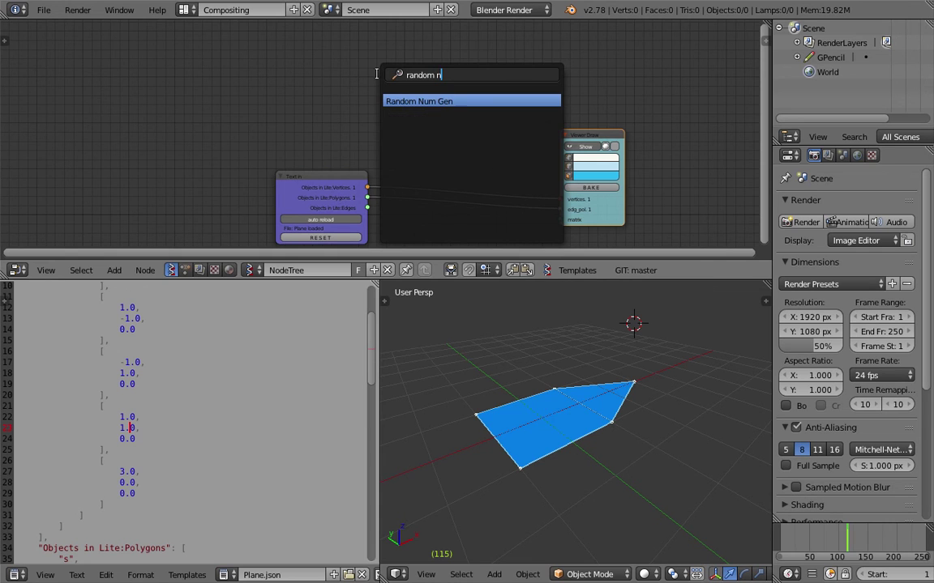
key("Return")
key("g")
left_click(317, 50)
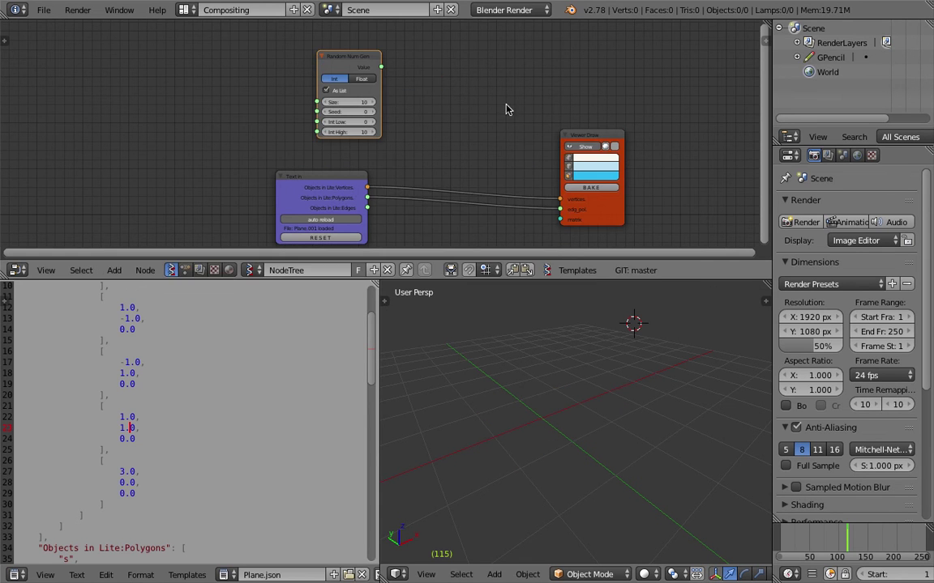
Step: Duplicate the Viewer Draw node, place the copy above the original, and spread it apart from Random Num Gen
left_click_drag(590, 134, 597, 148)
key("shift+d")
left_click(548, 79)
scroll(389, 73, "up", 2)
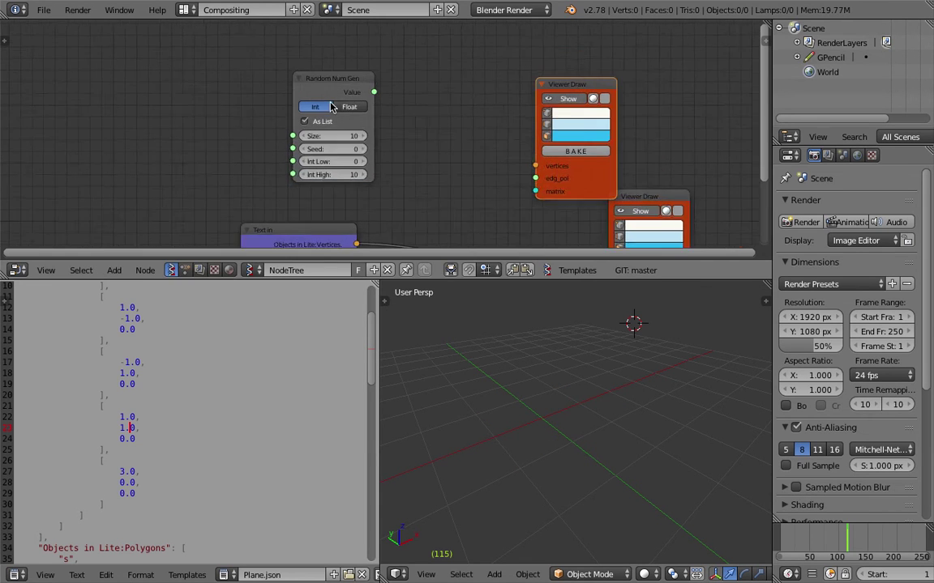
left_click_drag(327, 77, 371, 99)
left_click_drag(312, 71, 362, 92)
scroll(302, 74, "down", 2)
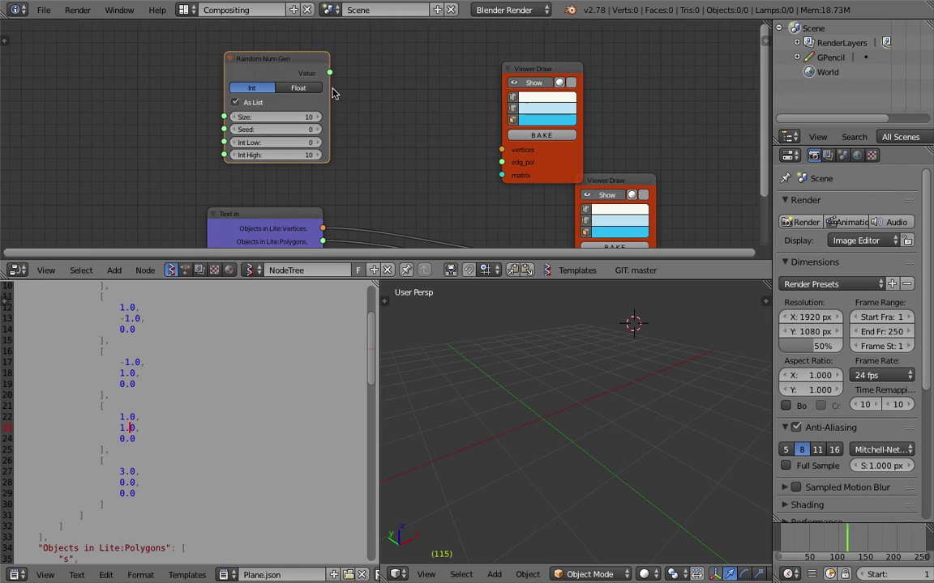
left_click_drag(528, 78, 563, 64)
left_click(298, 73)
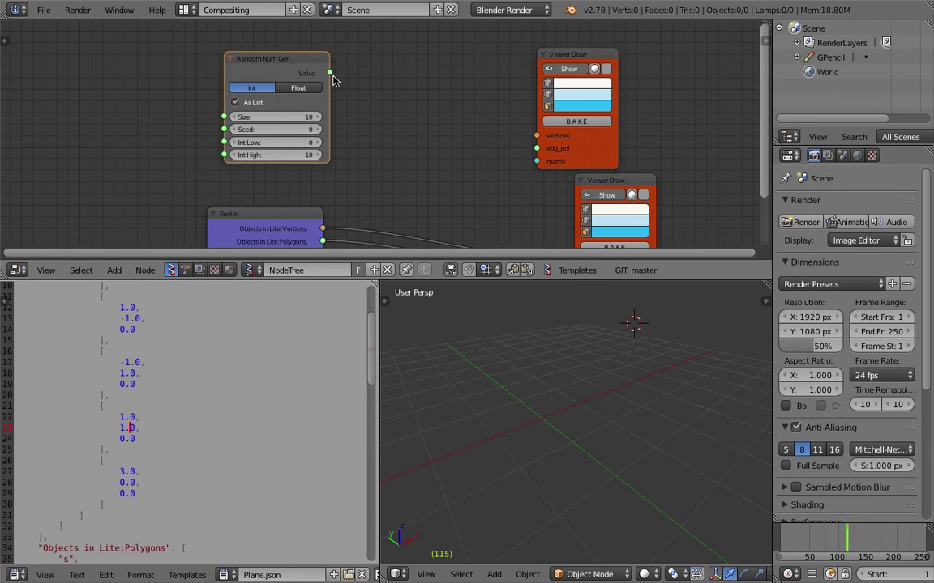
Step: Add a Stethoscope MK2 node, connect Random Num Gen's Value output to its Data input, and make room for its read-out
key("space")
type("ste")
key("Return")
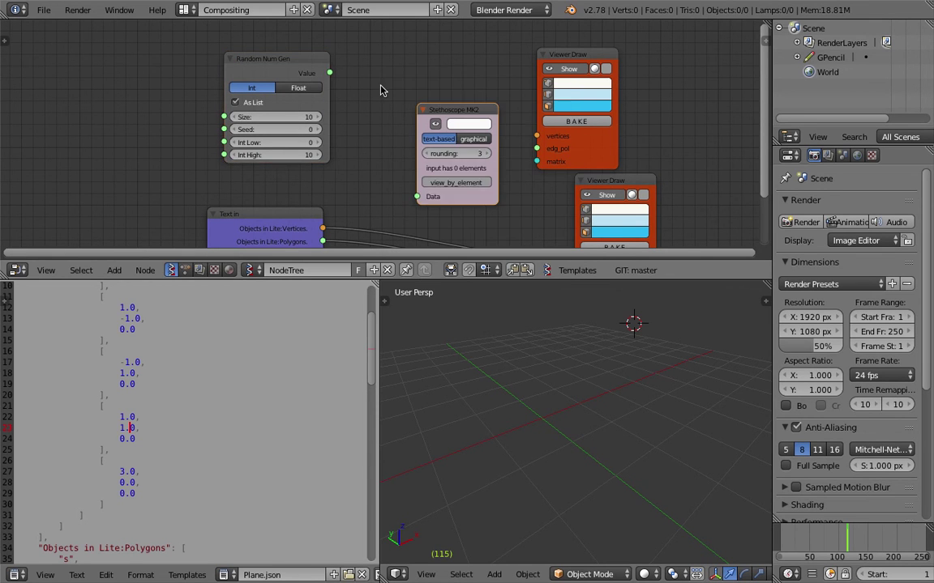
left_click_drag(331, 74, 373, 171)
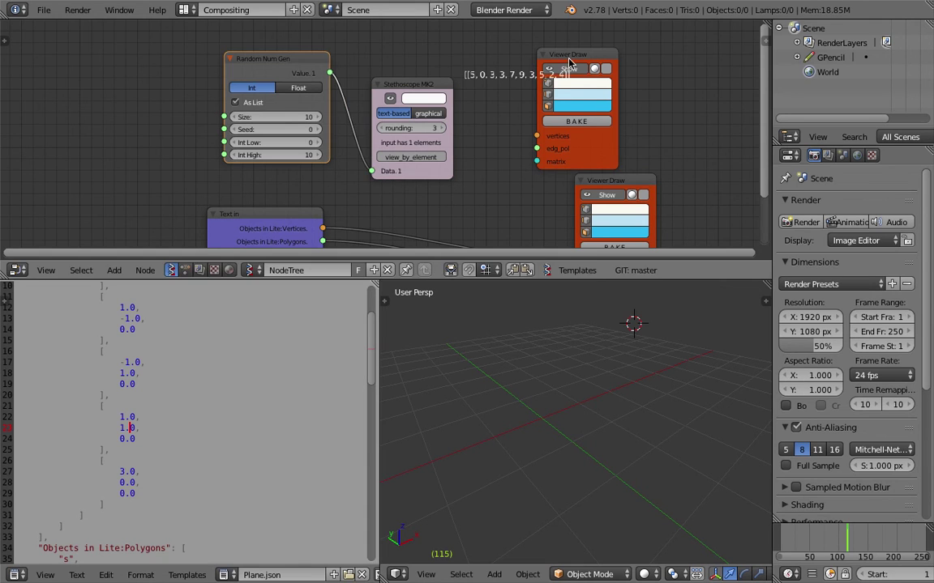
left_click_drag(568, 58, 637, 59)
Step: Switch Random Num Gen to Float and set its Seed to 45
scroll(308, 105, "up", 1)
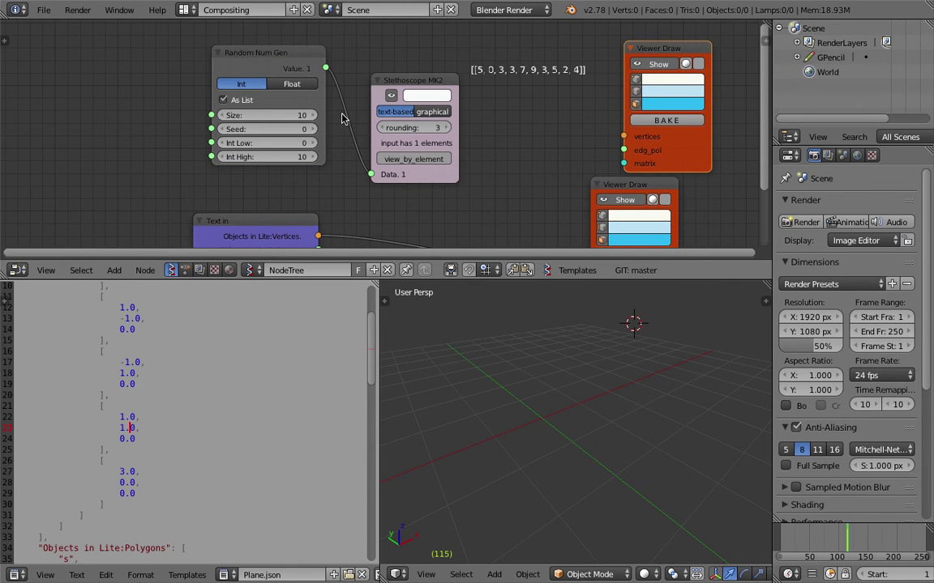
scroll(302, 146, "up", 1)
left_click(274, 76)
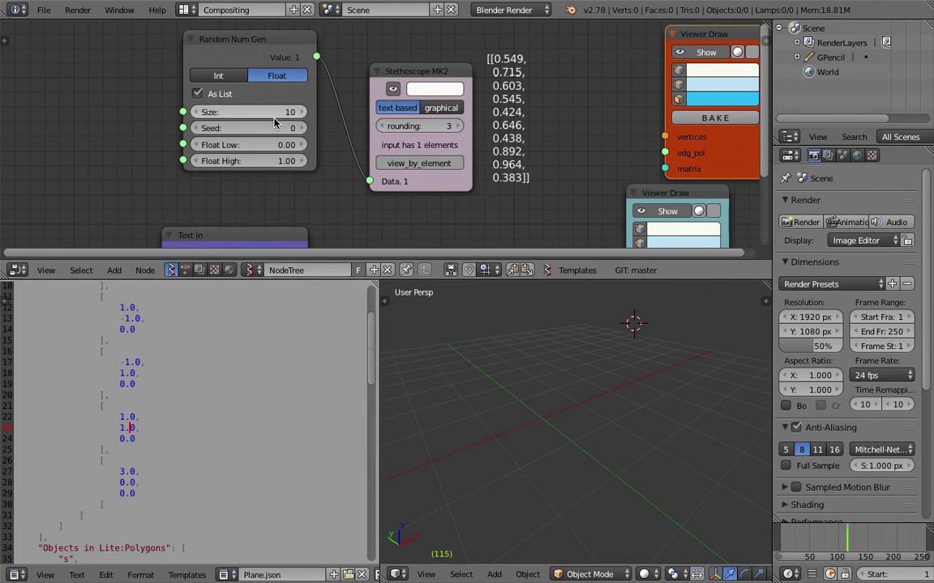
left_click_drag(280, 128, 357, 128)
Step: Turn off the Stethoscope MK2 read-out and delete the Stethoscope MK2 and Random Num Gen nodes
left_click(395, 84)
left_click(374, 76)
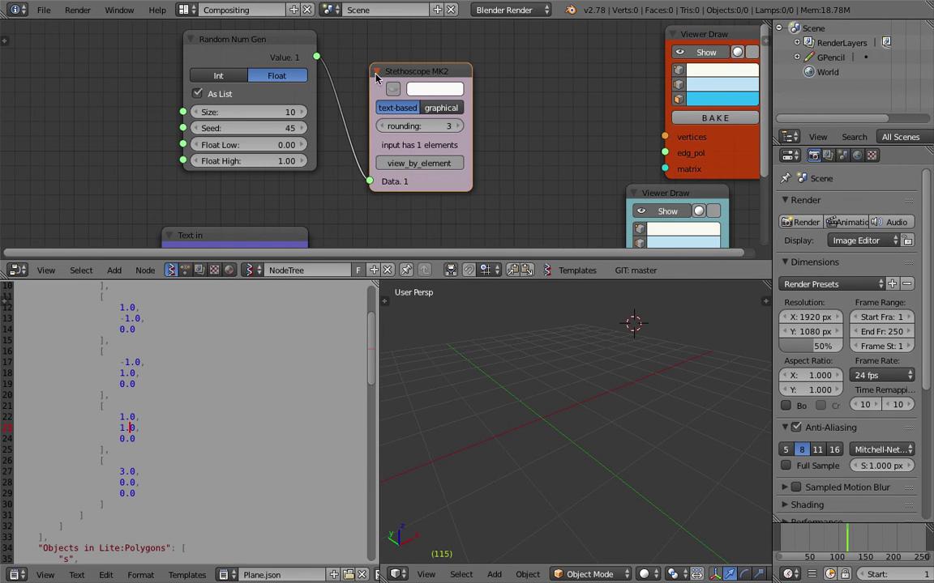
key("x")
left_click(269, 48)
key("x")
Step: Add a Random Vector node in front of the duplicated Viewer Draw node
middle_click_drag(386, 79, 366, 115)
scroll(365, 115, "down", 2)
key("shift+a")
left_click(300, 96)
type("rangeom")
key("BackSpace")
key("BackSpace")
key("BackSpace")
key("BackSpace")
type("dom v")
key("Return")
left_click(363, 99)
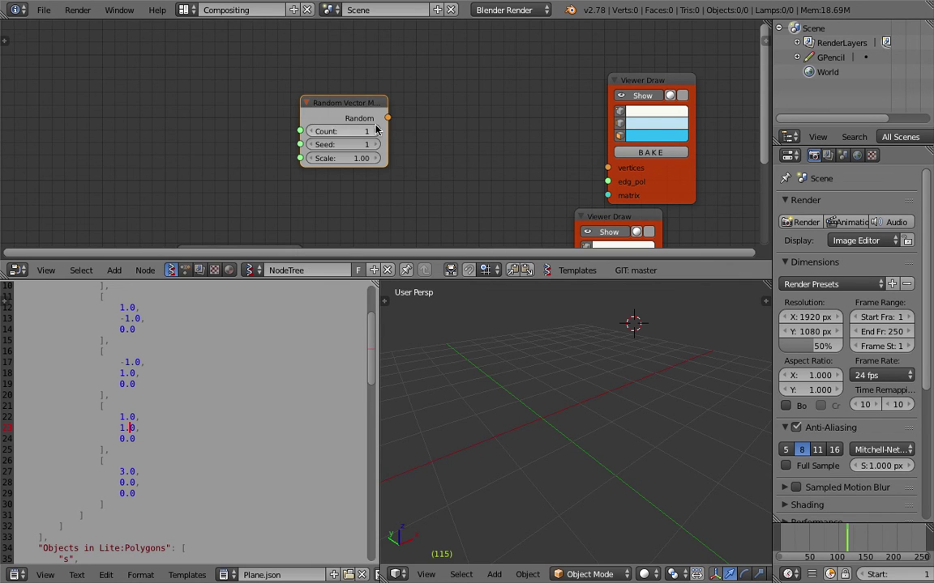
Step: Set Random Vector's Count to 5 and connect its Random output to the duplicated Viewer Draw's vertices input
left_click(376, 130)
left_click(376, 131)
left_click(376, 131)
left_click(376, 131)
left_click_drag(388, 119, 612, 165)
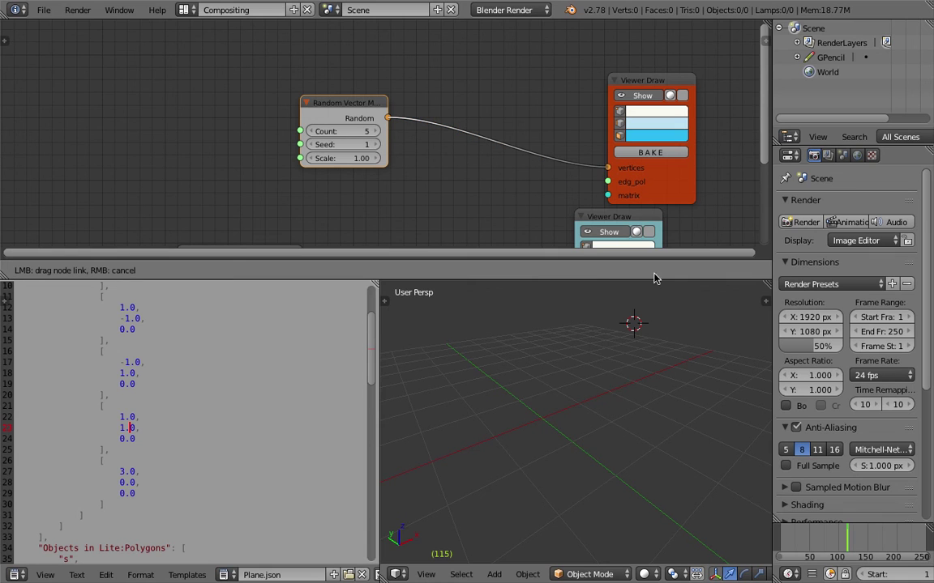
Step: Increase the Random Vector MK2 node's Count to 10
left_click(601, 399)
middle_click_drag(601, 398, 631, 392)
middle_click_drag(536, 412, 537, 414)
left_click(376, 132)
left_click(376, 132)
left_click(376, 132)
left_click(376, 132)
left_click(376, 134)
Step: Move the Random Vector MK2 node farther from the Viewer Draw nodes and save over the existing file
scroll(354, 114, "down", 2)
key("g")
left_click(270, 87)
key("ctrl+s")
key("Return")
middle_click_drag(270, 87, 273, 40)
left_click_drag(270, 32, 203, 59)
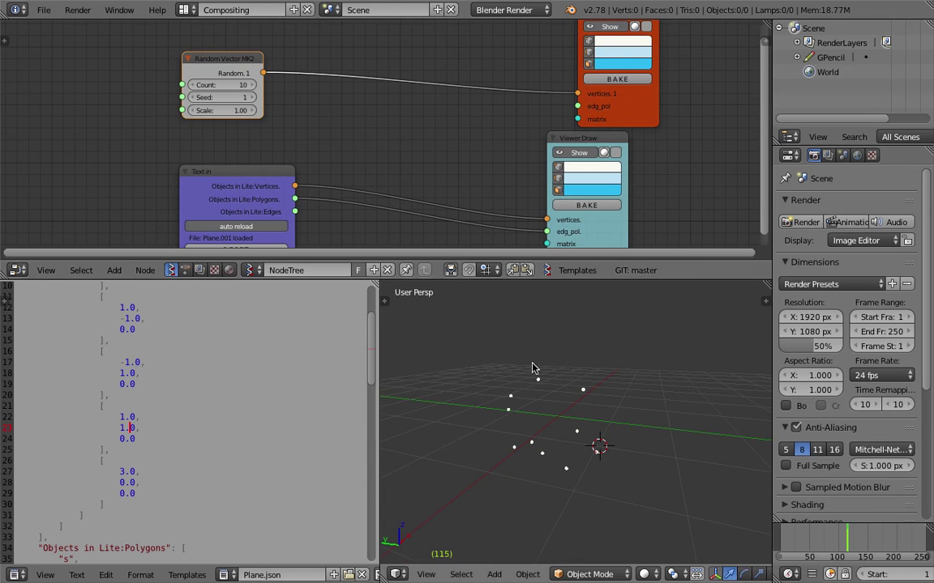
Step: Enlarge the node editor and spread the Text in and Random Vector MK2 nodes away from the Viewer Draw nodes
scroll(433, 150, "down", 2)
left_click_drag(632, 261, 632, 349)
middle_click_drag(329, 229, 354, 229)
left_click_drag(261, 204, 183, 224)
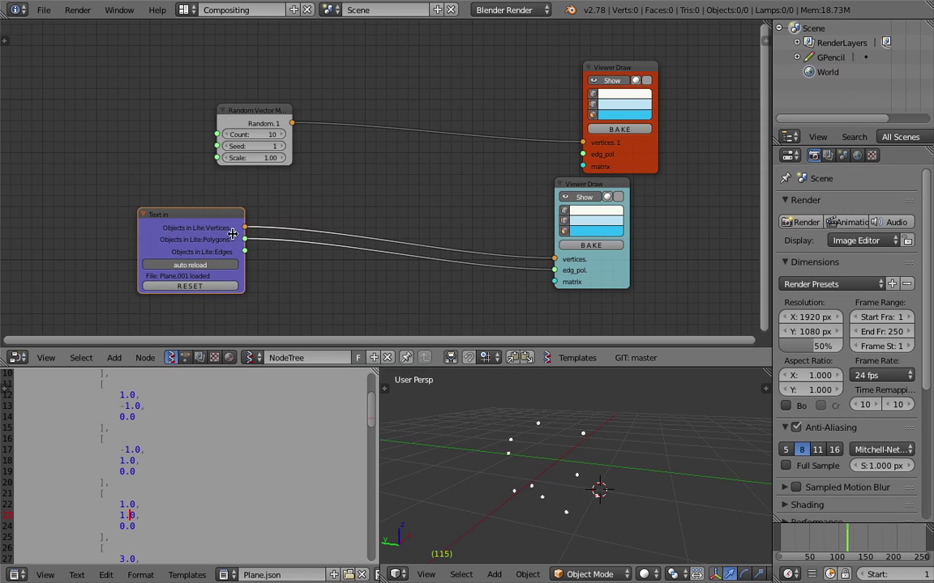
left_click_drag(246, 127, 207, 130)
Step: Add a List Join node between the input nodes and the Viewer Draw nodes
key("shift+a")
left_click(329, 171)
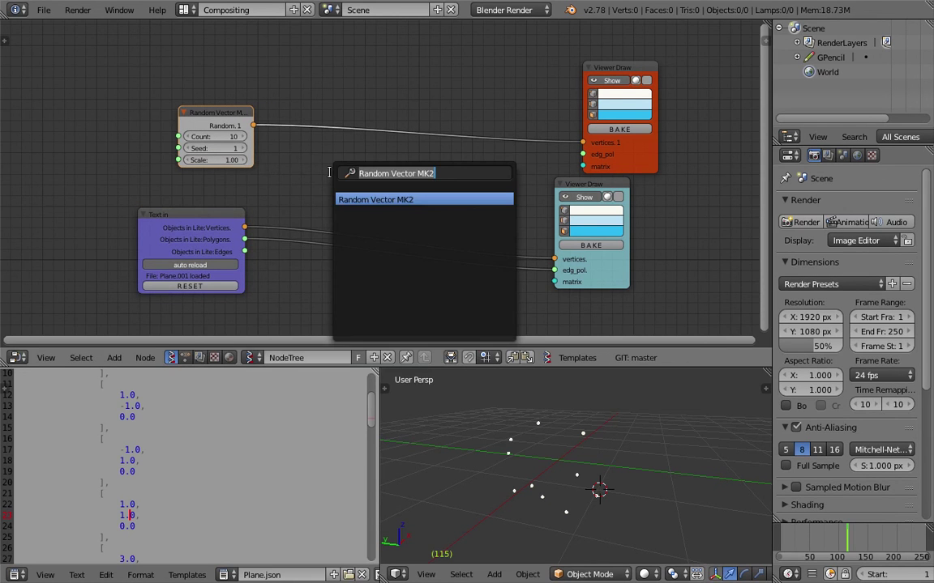
type("list j")
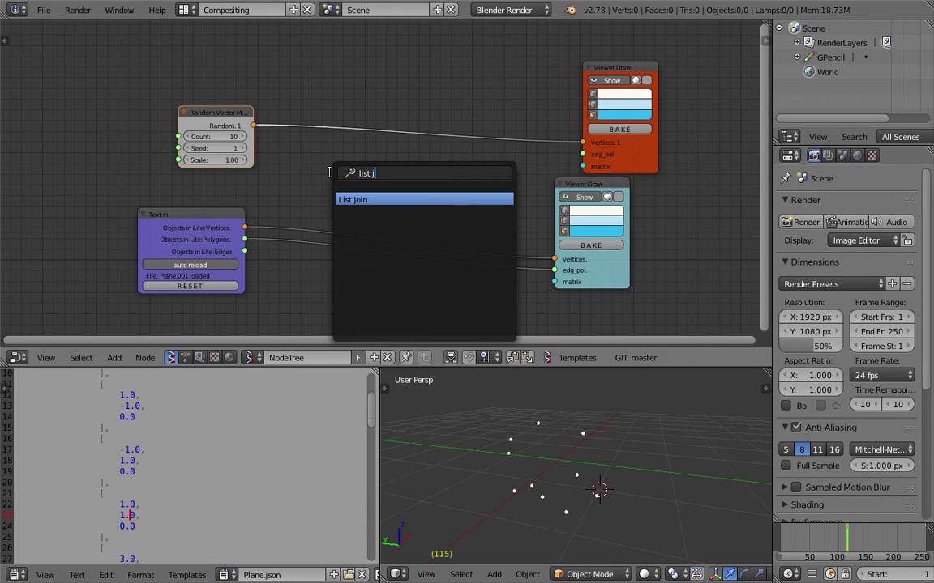
key("Return")
left_click(367, 148)
Step: Connect Random Vector MK2's Random output and Text in's Vertices output to separate List Join data inputs
left_click_drag(252, 126, 368, 215)
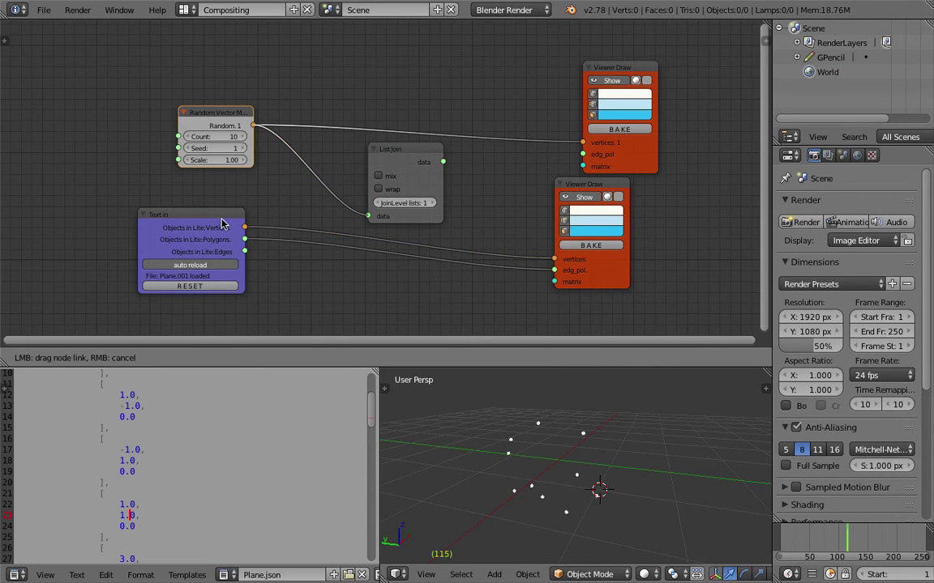
left_click_drag(221, 220, 234, 237)
left_click_drag(256, 244, 367, 219)
Step: Set List Join's JoinLevel lists to 2 and connect its data output to the original Viewer Draw's vertices input
left_click(435, 212)
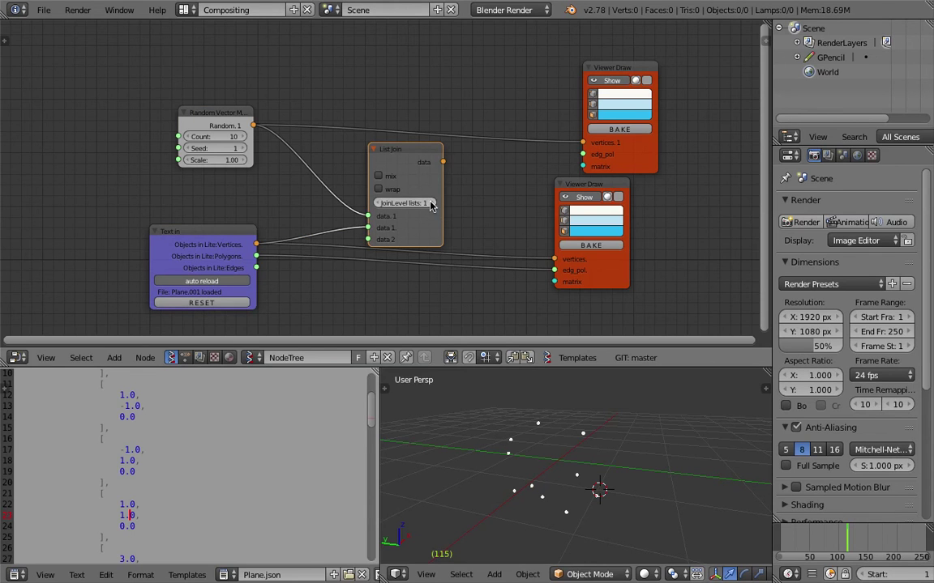
left_click(430, 206)
left_click_drag(442, 162, 550, 260)
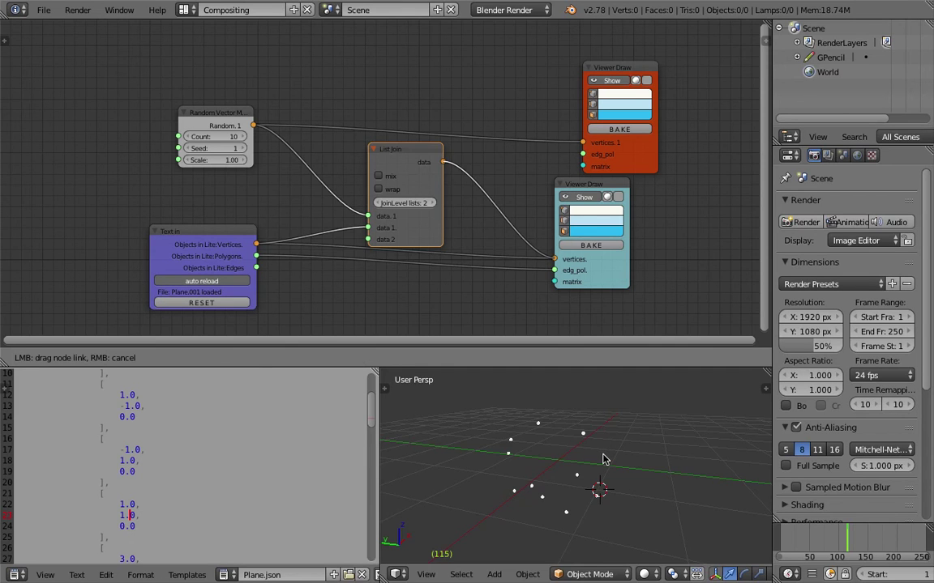
middle_click_drag(603, 456, 576, 466)
left_click(382, 203)
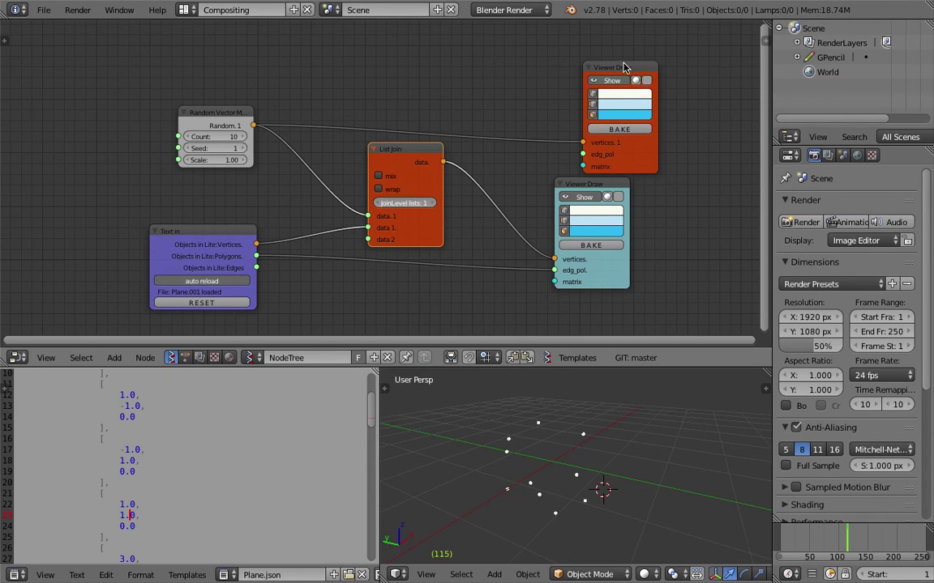
Step: Delete the duplicated Viewer Draw node fed directly by Random Vector MK2 and save the file
left_click(624, 72)
key("x")
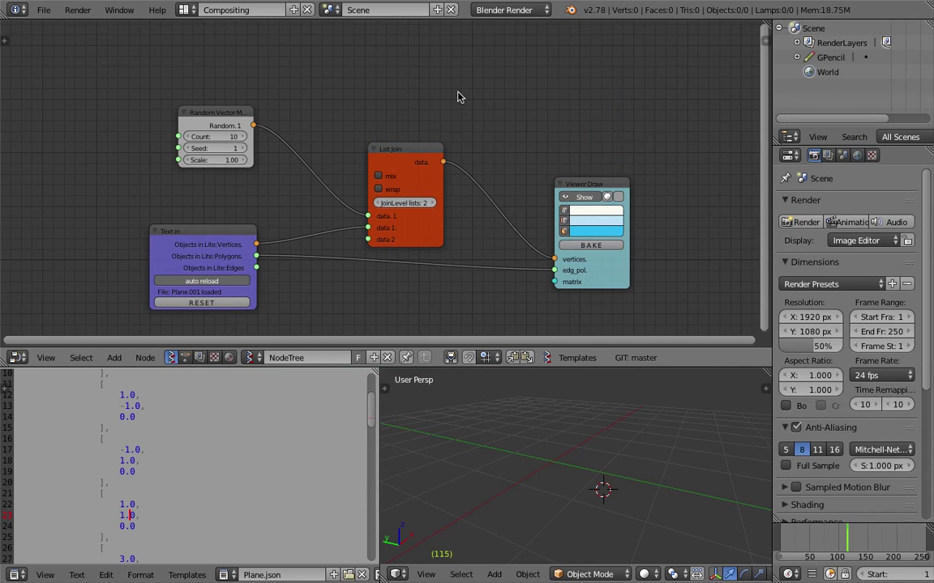
middle_click_drag(458, 95, 473, 94)
key("ctrl+s")
left_click(472, 93)
Step: Enable the mix and wrap options on the List Join node
left_click_drag(245, 126, 218, 127)
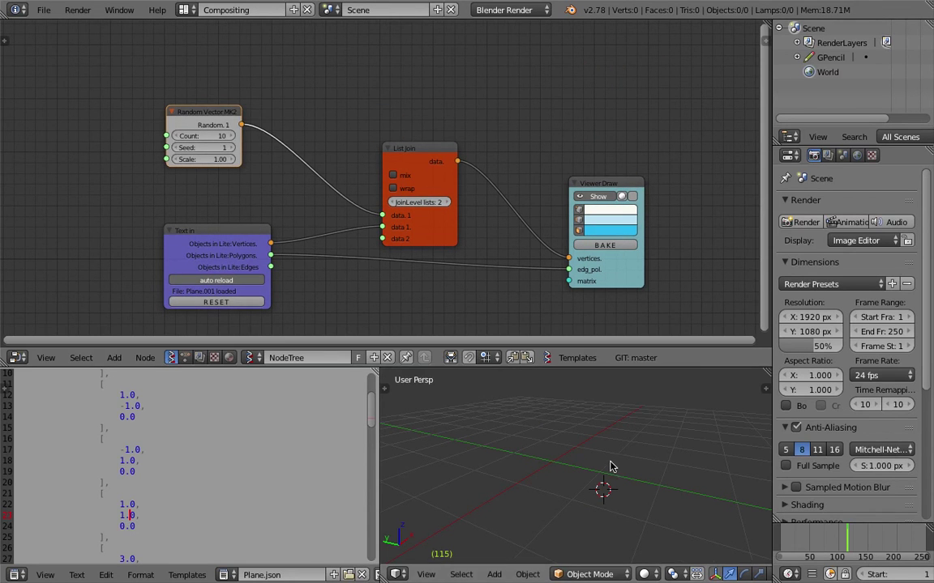
left_click(390, 203)
left_click(403, 188)
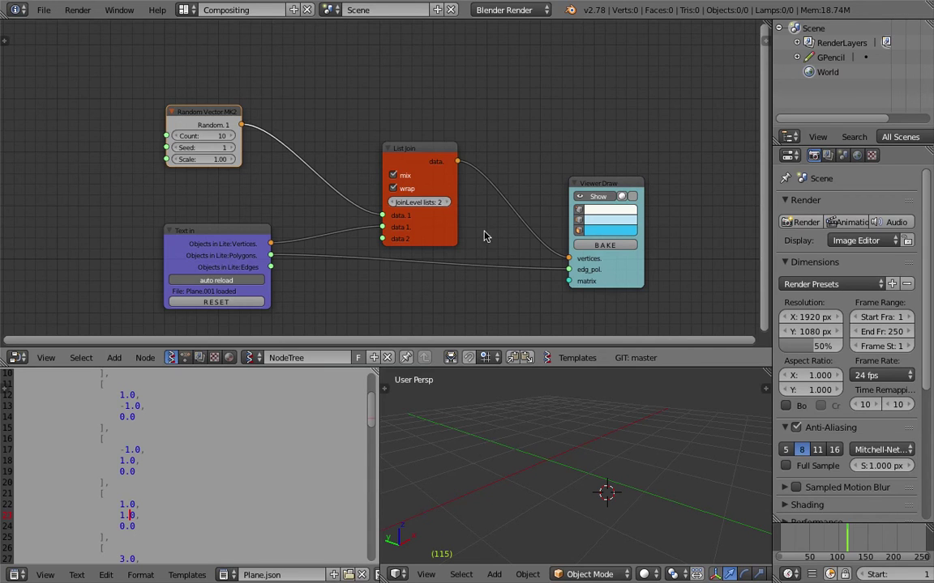
Step: Raise the List Join node slightly and reconnect its data output to Viewer Draw's vertices input
left_click_drag(429, 157, 433, 138)
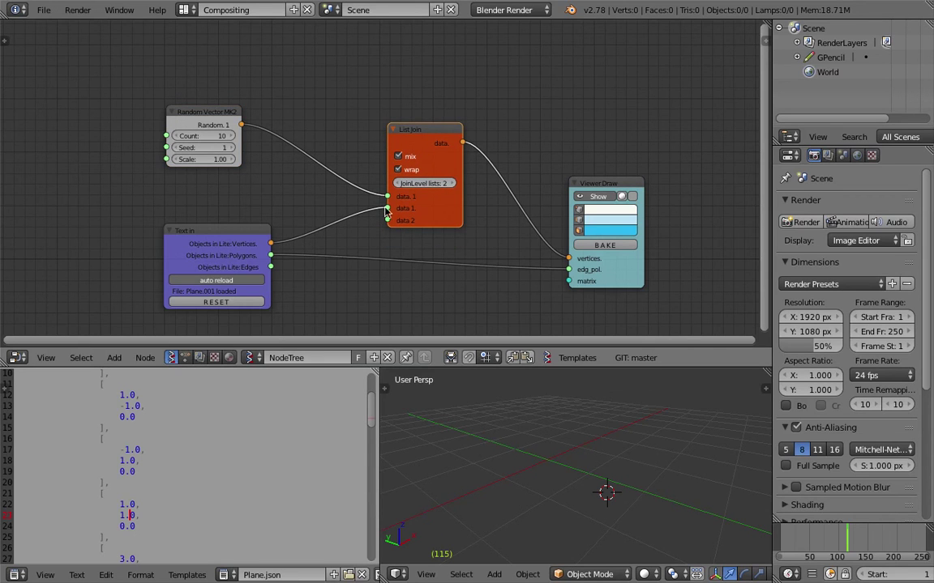
left_click_drag(571, 261, 564, 261)
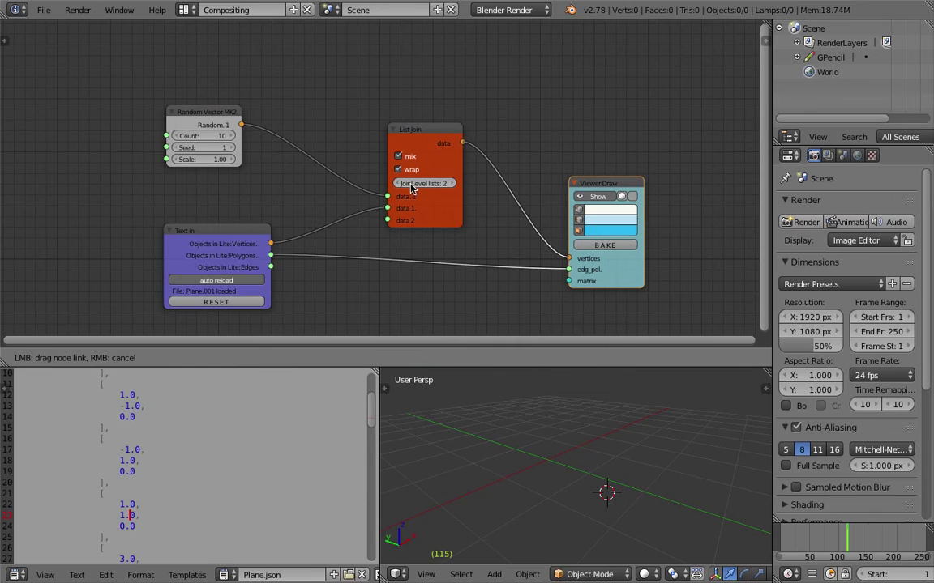
left_click_drag(390, 154, 392, 157)
middle_click_drag(391, 162, 376, 146)
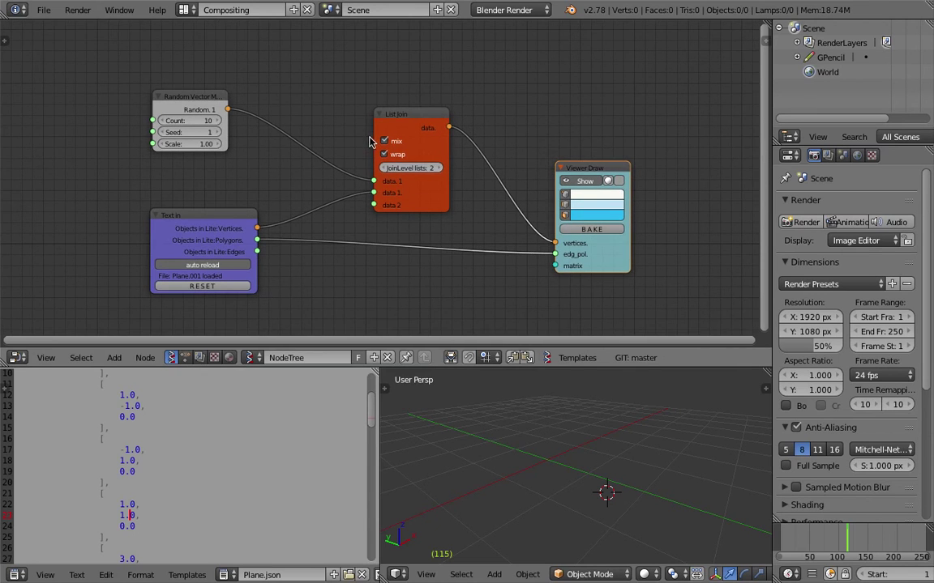
Step: Add a Stethoscope MK2 node fed by Text in's Vertices output and move Viewer Draw below it
key("shift+a")
left_click(567, 160)
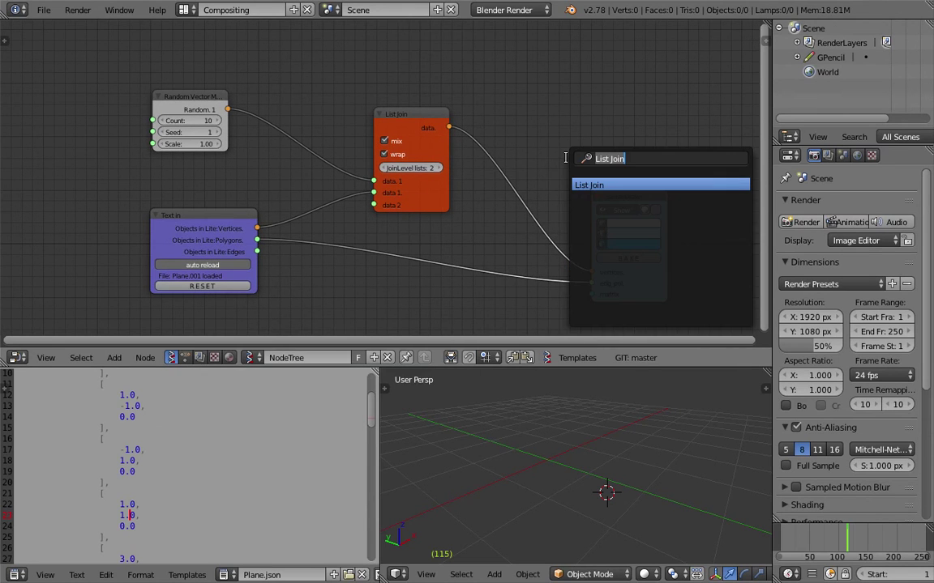
type("ste")
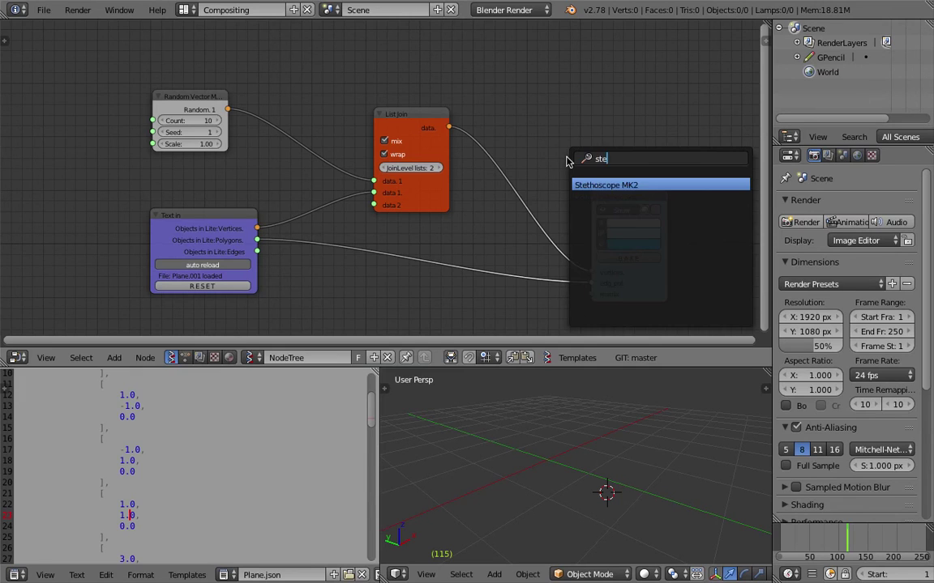
key("Return")
left_click(571, 93)
left_click_drag(260, 229, 577, 183)
left_click_drag(645, 207, 598, 228)
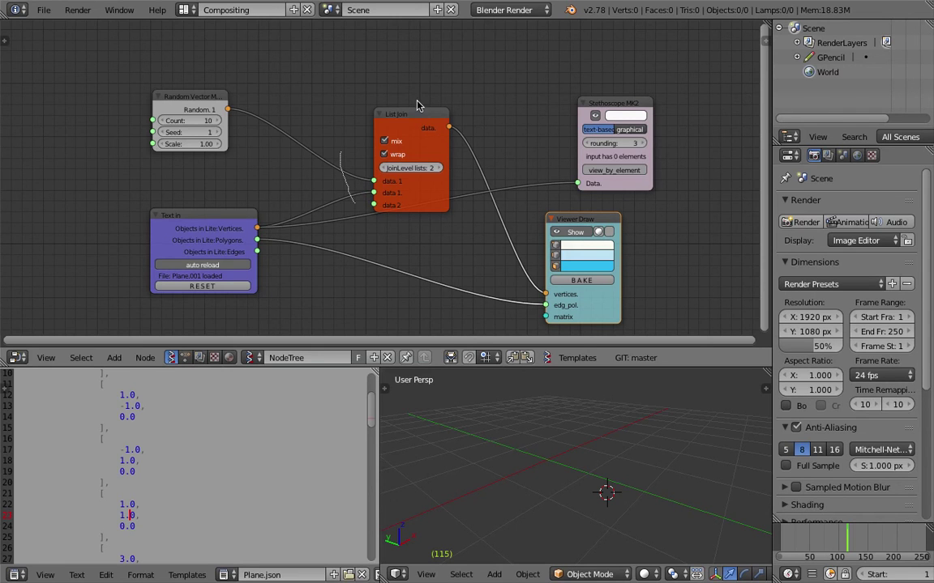
Step: Cut all links into and out of the List Join node
right_click_drag(419, 120, 392, 97, "ctrl")
mouse_move(415, 109)
left_mouse_down()
mouse_move(383, 92)
mouse_move(436, 140)
left_mouse_up()
mouse_move(576, 183)
left_mouse_down()
mouse_move(554, 185)
mouse_move(576, 183)
left_mouse_up()
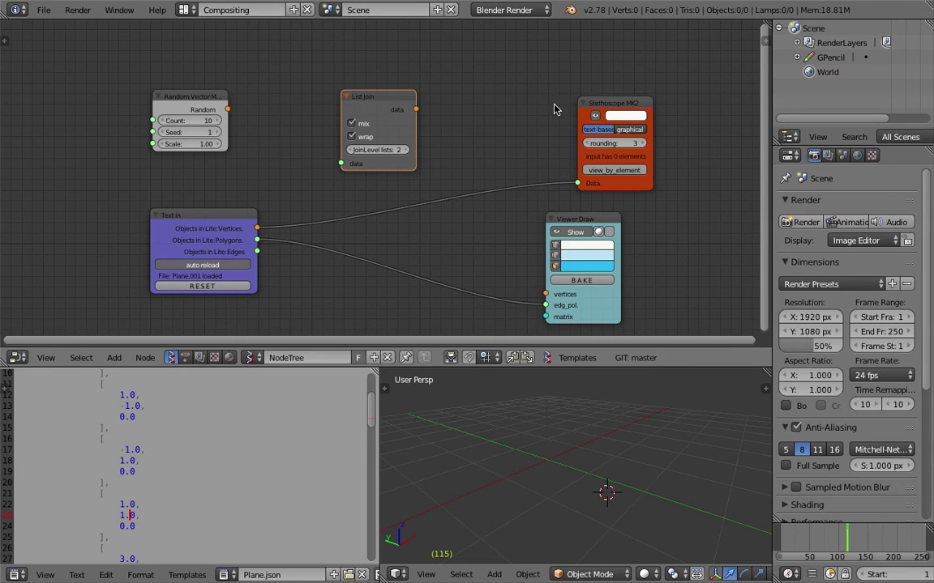
Step: Move the Stethoscope MK2 node closer to List Join, scrub the timeline, and delete the Stethoscope MK2 node
left_click_drag(590, 109, 509, 113)
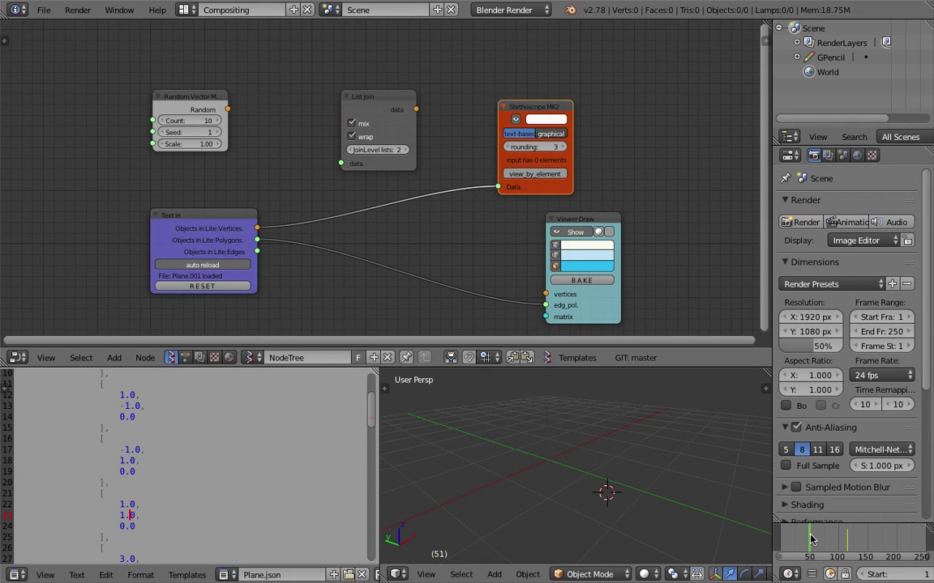
key("x")
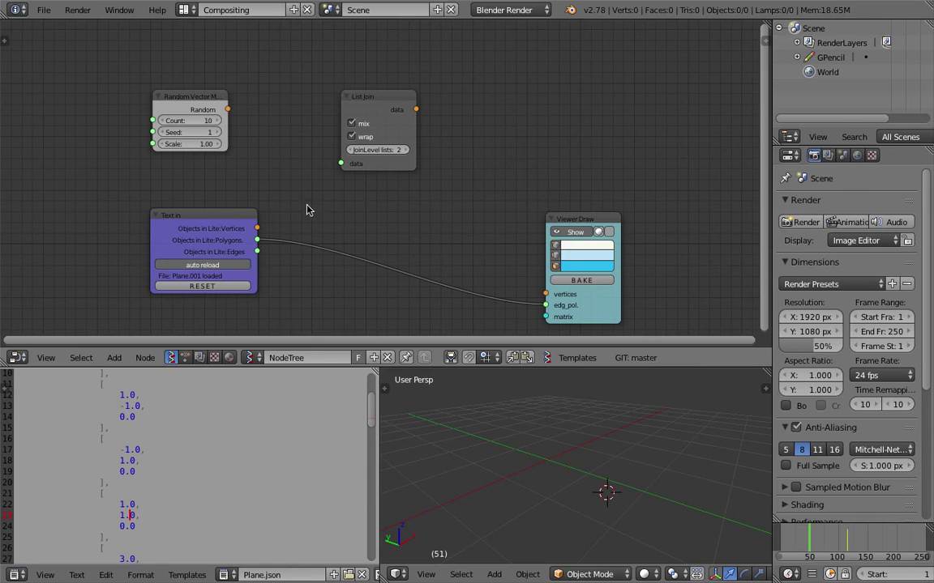
Step: Connect Text in's Vertices output directly to Viewer Draw's vertices and scrub the timeline to frame 23
left_click_drag(257, 228, 546, 295)
left_click_drag(581, 217, 494, 187)
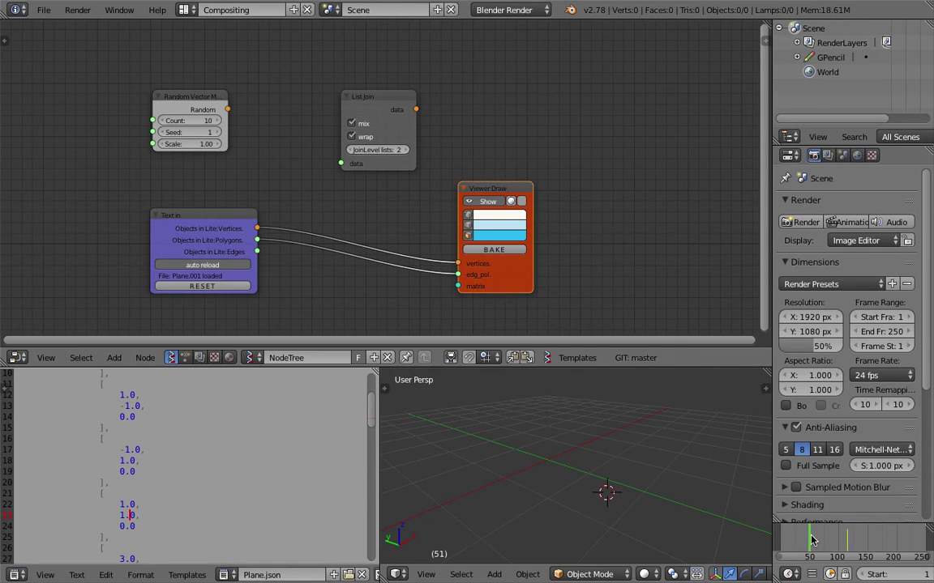
left_click_drag(811, 537, 795, 536)
middle_click_drag(676, 513, 597, 473)
Step: Switch to the Terminal and examine the latest Sverchok error messages
key("ctrl+Left")
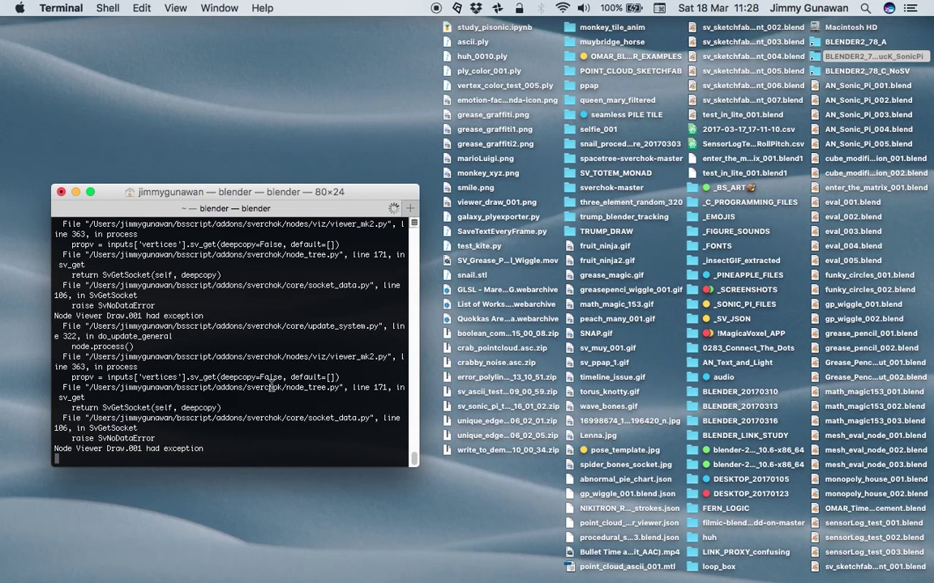
left_click_drag(128, 448, 159, 444)
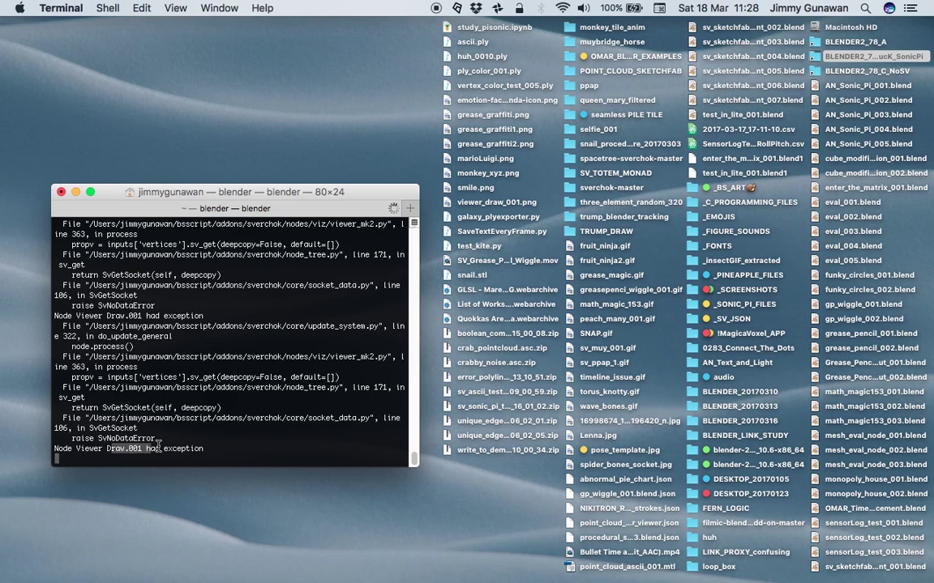
Step: Switch back to Blender and delete the remaining Viewer Draw node
key("ctrl+Right")
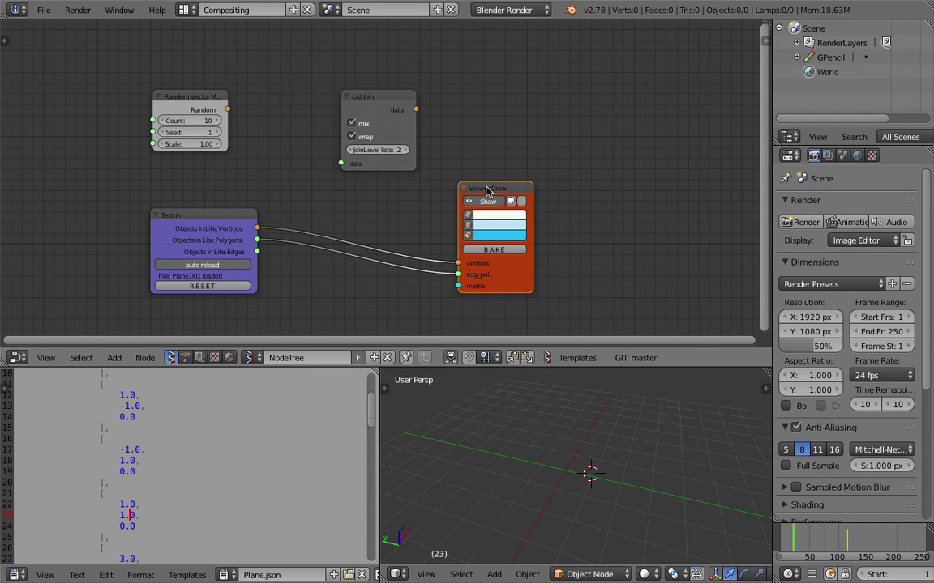
key("x")
key("Home")
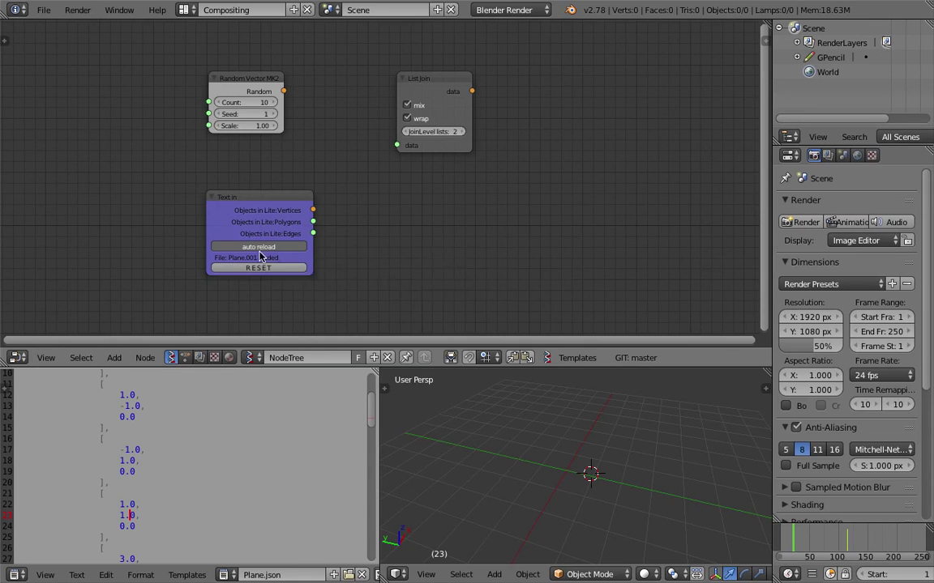
Step: Reset the Text in node, select Plane.json as its text, and load it
scroll(196, 255, "up", 1)
scroll(196, 254, "up", 1)
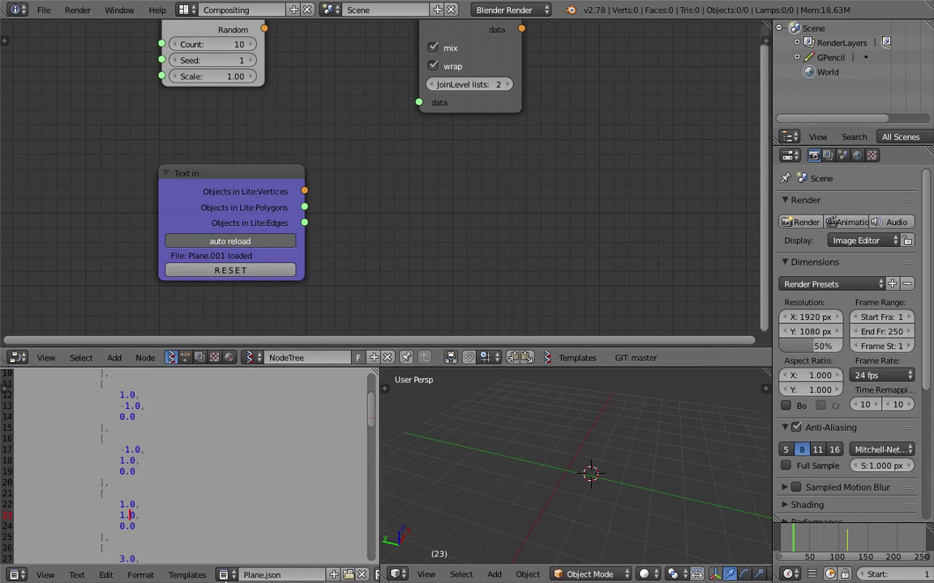
left_click(233, 270)
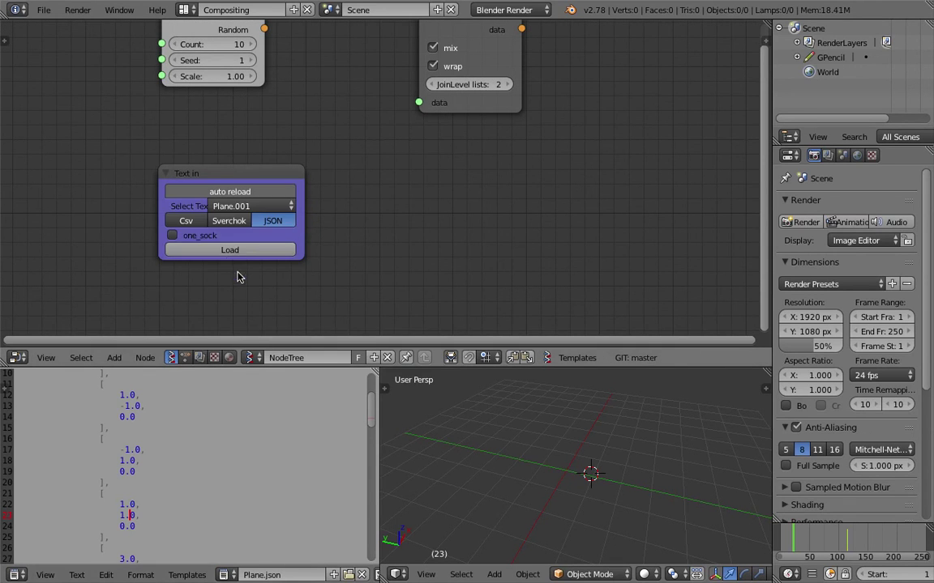
left_click(227, 207)
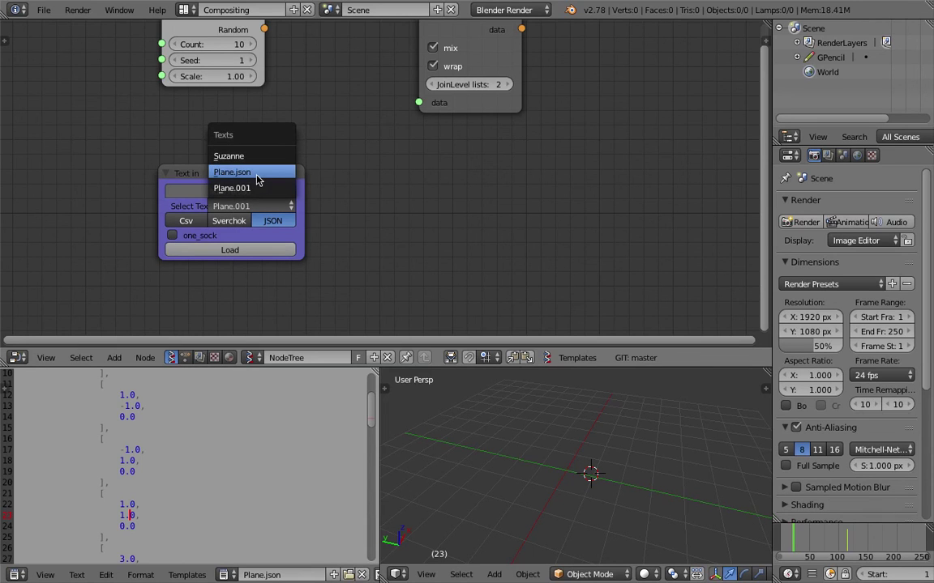
left_click(256, 178)
mouse_move(224, 177)
left_mouse_down()
mouse_move(251, 170)
mouse_move(240, 170)
left_mouse_up()
left_click(259, 244)
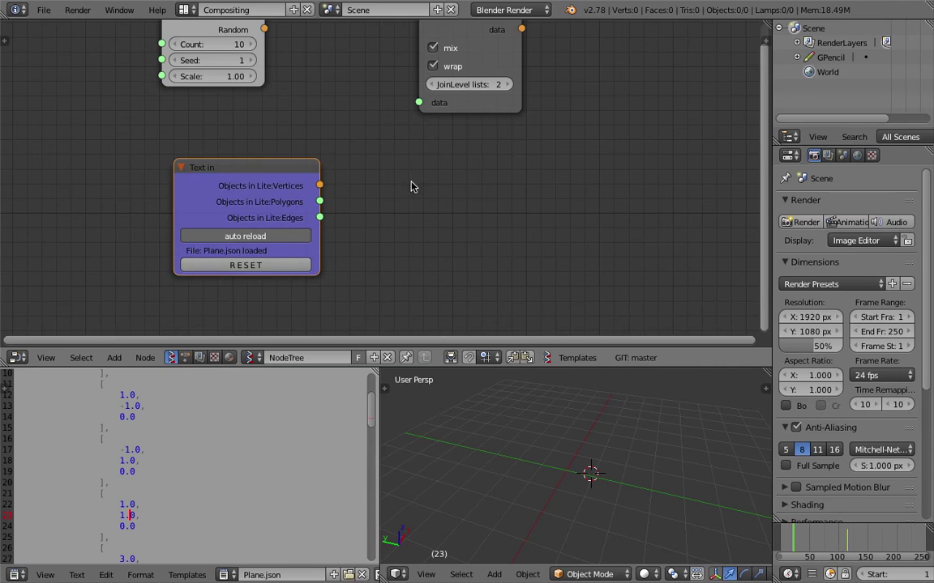
Step: Add a new Viewer Draw node beside the Text in node and save the file
key("shift+a")
left_click(450, 185)
type("view")
key("Return")
left_click(570, 138)
key("ctrl+s")
left_click(571, 137)
Step: Connect Text in's Vertices and Edges to Viewer Draw's vertices and edg_pol inputs, and save over enter_the_matrix_001.blend
scroll(402, 183, "down", 3)
middle_click_drag(401, 183, 371, 196)
mouse_move(309, 197)
left_mouse_down()
mouse_move(427, 211)
mouse_move(510, 239)
left_mouse_up()
left_click_drag(309, 222, 504, 249)
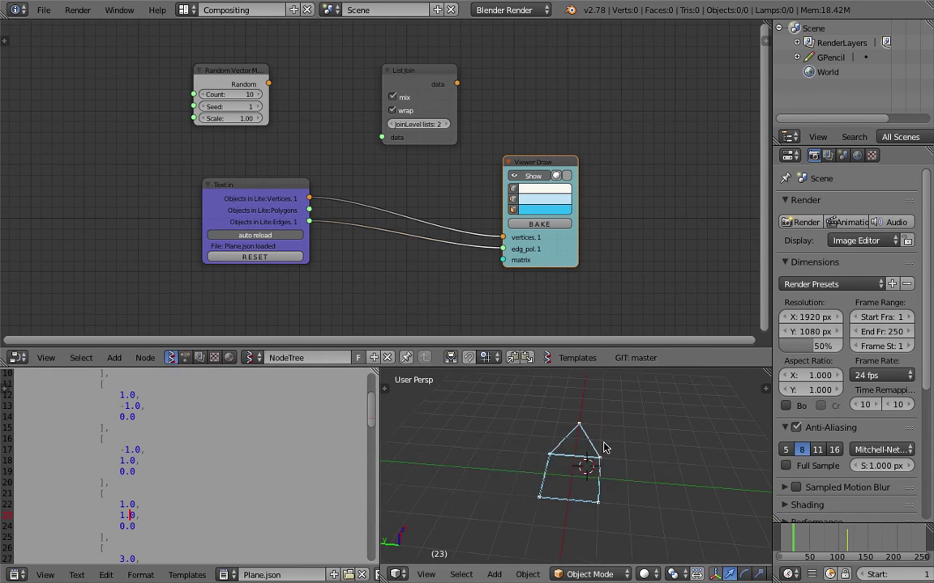
middle_click_drag(614, 469, 631, 477)
key("ctrl+s")
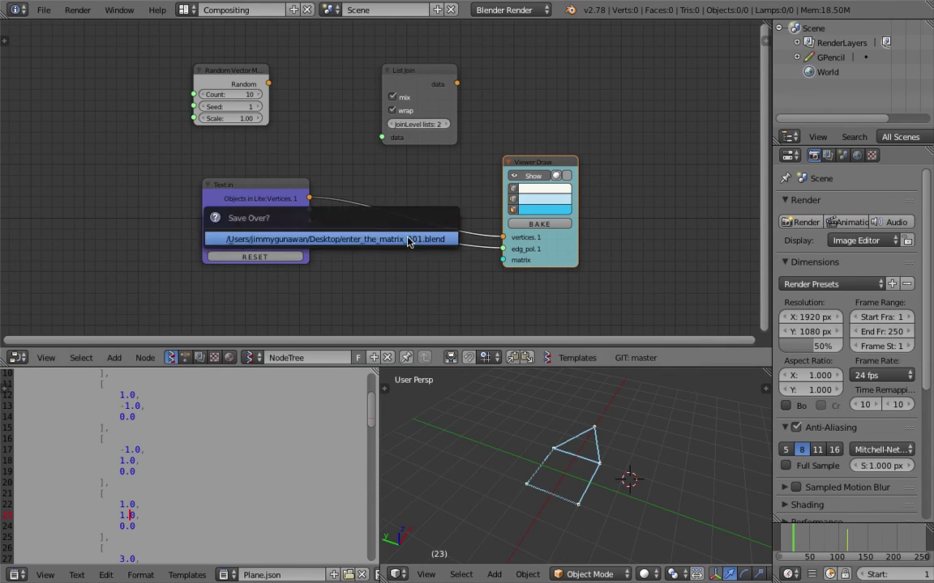
Step: Replace the old List Join node with a fresh one between Random Vector MK2 and Viewer Draw
left_click_drag(404, 84, 445, 74)
mouse_move(252, 74)
left_mouse_down()
mouse_move(311, 78)
mouse_move(422, 128)
left_mouse_up()
left_click(447, 66)
key("ctrl+f")
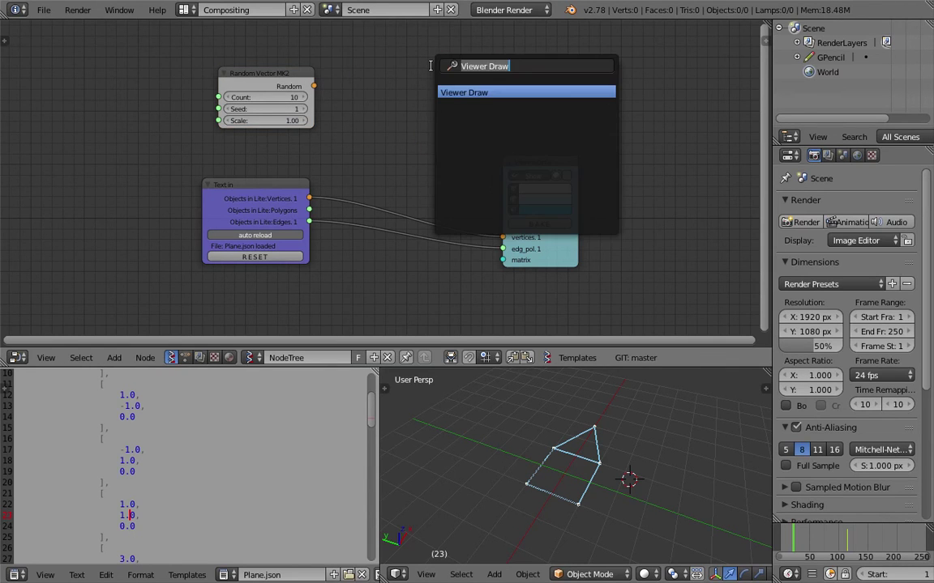
type("list j")
key("Return")
left_click(347, 90)
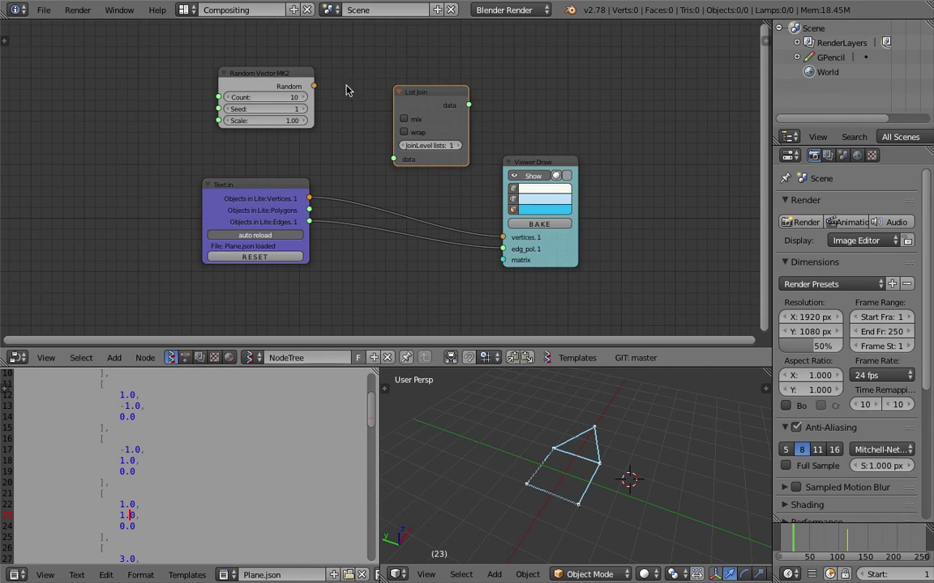
Step: Feed Random Vector MK2's Random and Text in's Vertices into List Join, and connect its output to Viewer Draw's vertices
left_click_drag(313, 86, 393, 159)
left_click_drag(309, 198, 393, 170)
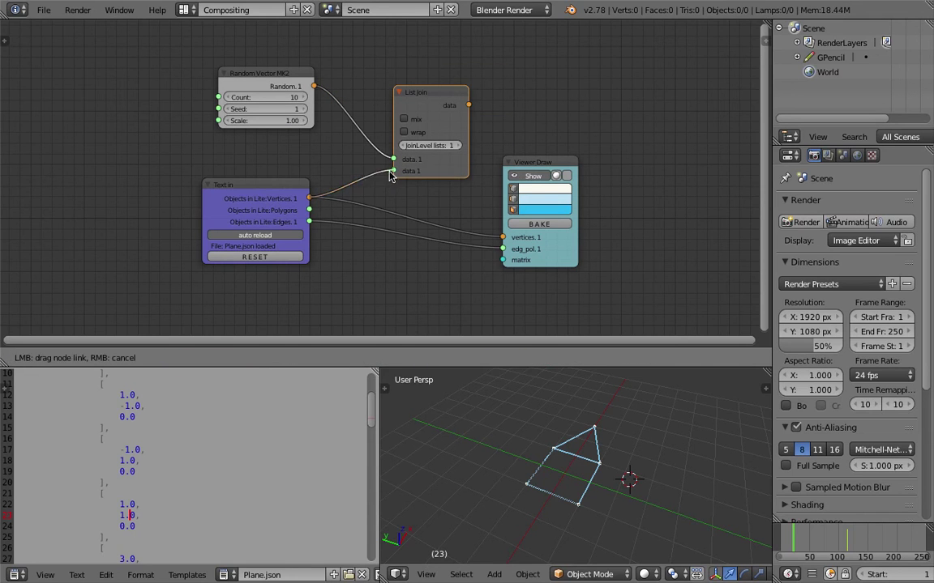
left_click_drag(525, 176, 563, 170)
left_click_drag(469, 105, 541, 232)
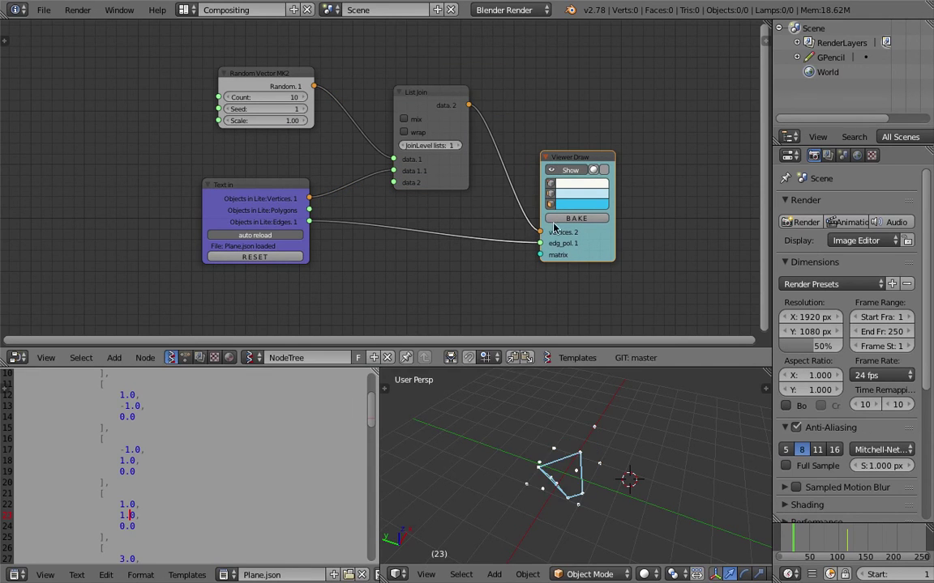
Step: Compare List Join's JoinLevel lists at 2 and 1, leaving it set to 2
left_click(460, 146)
scroll(461, 162, "up", 1)
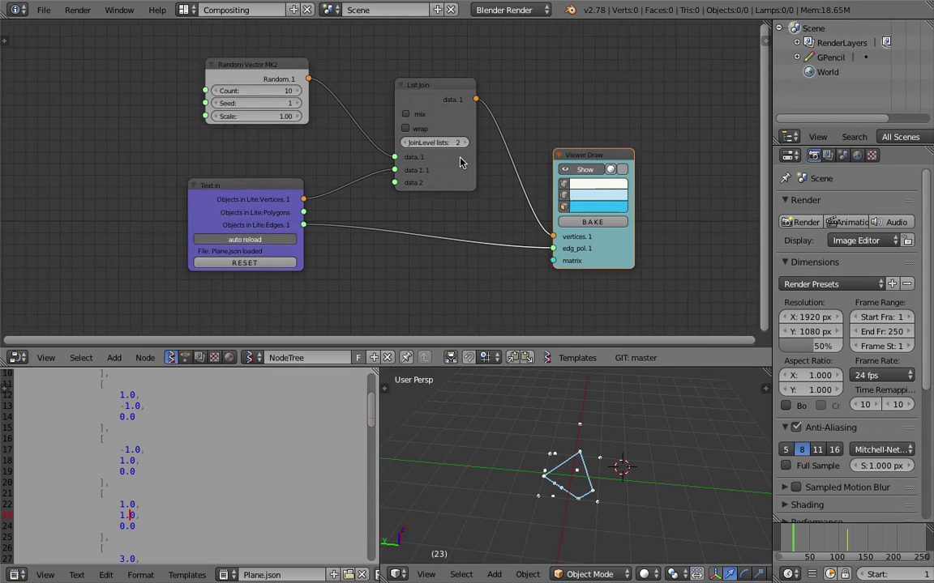
scroll(611, 454, "up", 3)
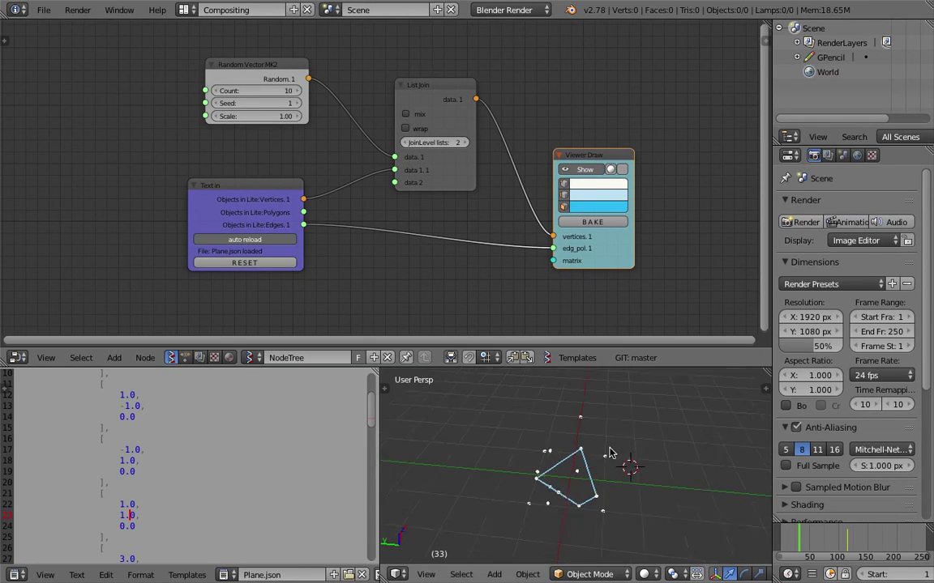
left_click(407, 141)
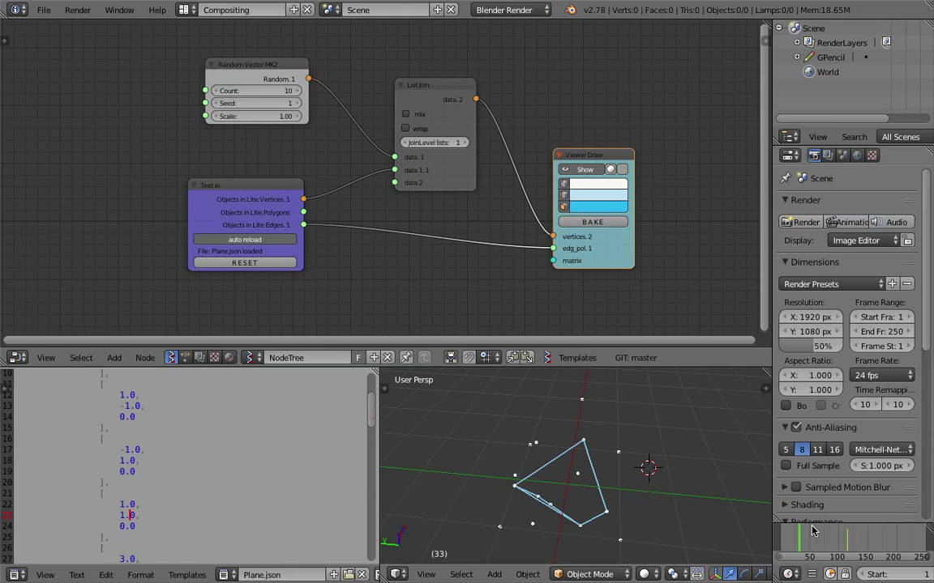
scroll(422, 148, "up", 1)
left_click(470, 137)
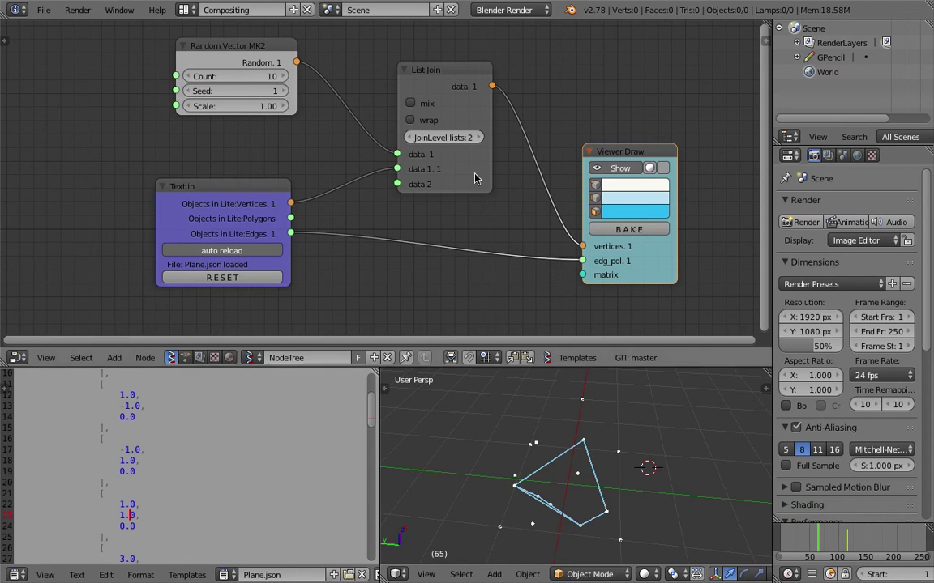
middle_click_drag(596, 470, 511, 434)
Step: Rewire List Join so Text in's Vertices feed its first input and Random Vector MK2's Random its second, and save the file
left_click_drag(410, 69, 384, 61)
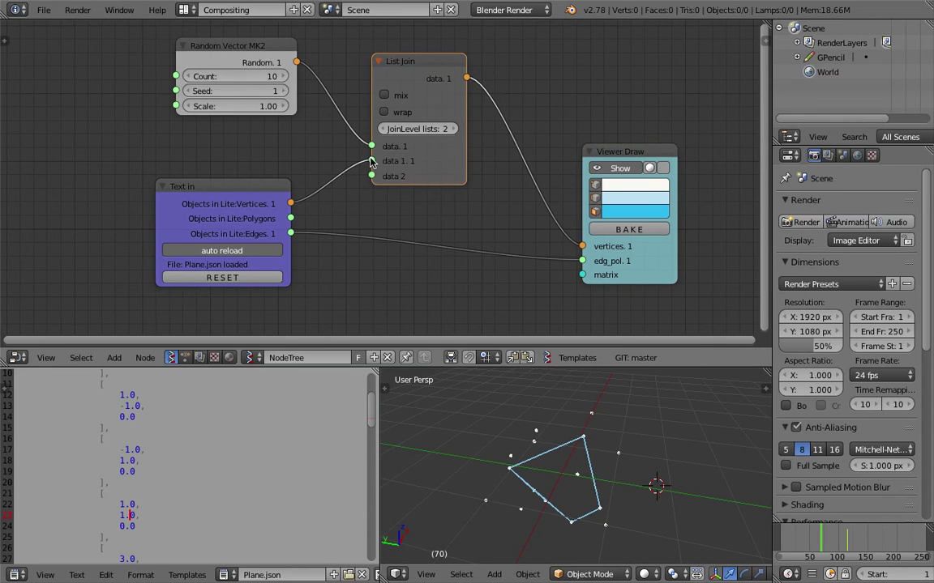
left_click_drag(372, 162, 367, 143)
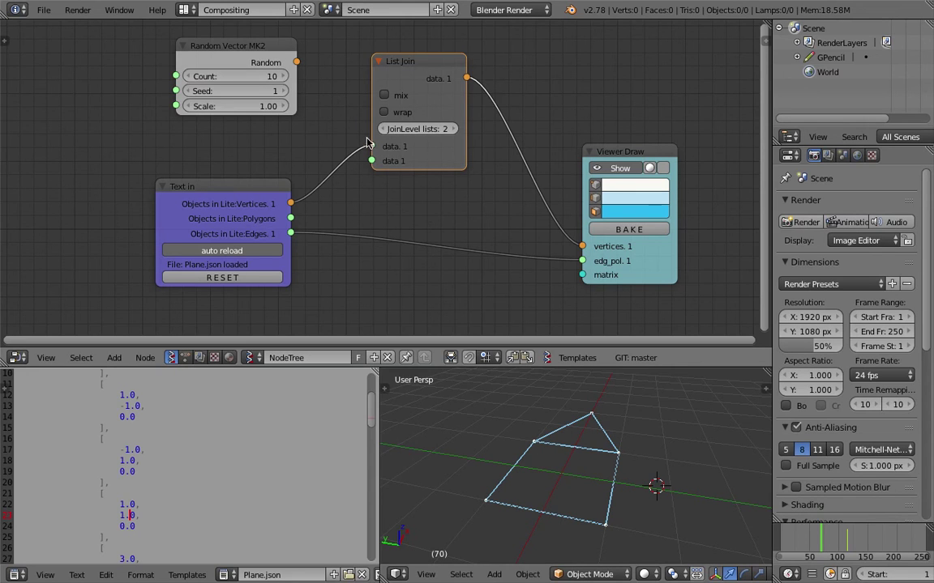
left_click_drag(297, 61, 371, 160)
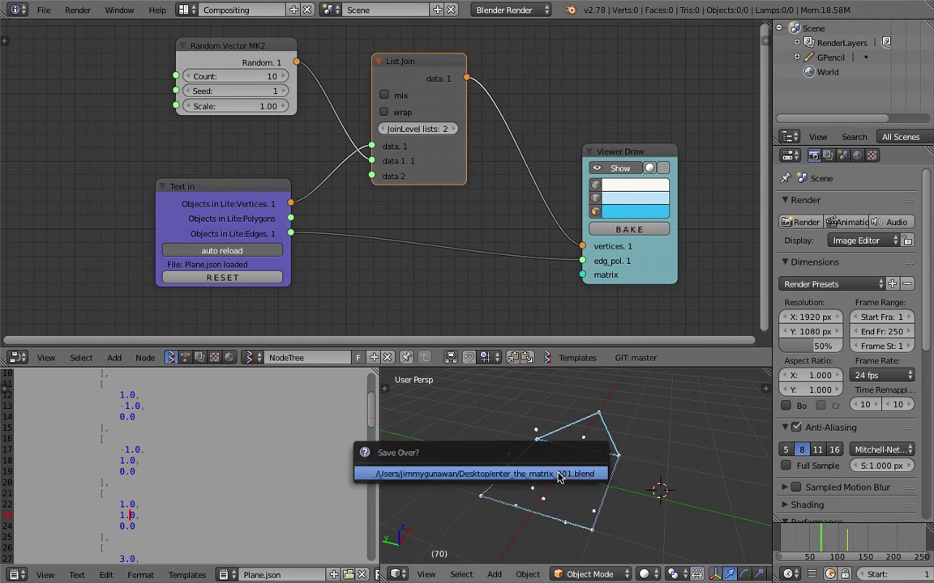
Step: Move the Text in node farther from List Join and set Random Vector MK2's Count to 22
left_click_drag(297, 212, 260, 191)
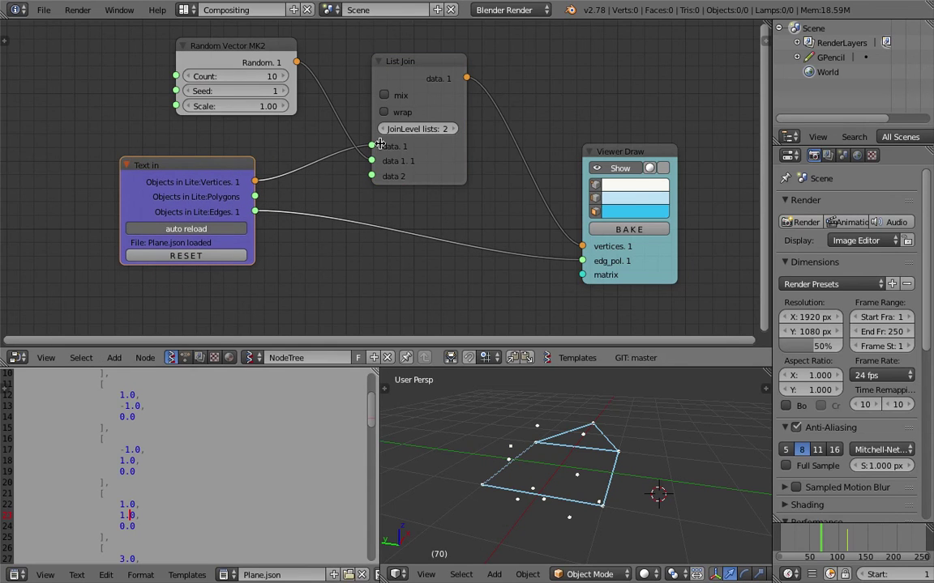
left_click_drag(267, 76, 290, 76)
middle_click_drag(617, 470, 595, 479)
Step: Bake the Viewer Draw mesh and move the baked object away from the preview
left_click(642, 232)
scroll(598, 451, "down", 4)
right_click_drag(598, 454, 712, 425)
middle_click_drag(713, 425, 637, 431)
Step: Inspect the baked mesh in edit mode, and move and freely rotate the object
key("Tab")
left_click(759, 449)
key("Tab")
left_click(554, 434)
middle_click_drag(581, 451, 604, 443, "shift")
right_click_drag(616, 449, 661, 456)
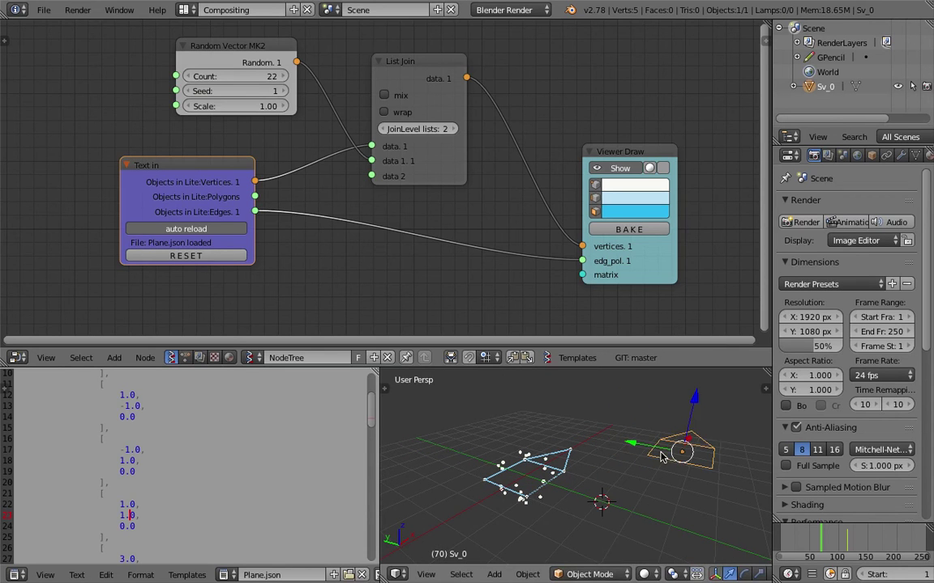
key("r")
key("r")
left_click(660, 481)
middle_click_drag(659, 480, 668, 485)
Step: Delete the baked mesh object and save the file
key("x")
left_click(670, 487)
key("ctrl+s")
left_click(612, 483)
scroll(584, 456, "up", 2)
middle_click_drag(609, 481, 587, 444)
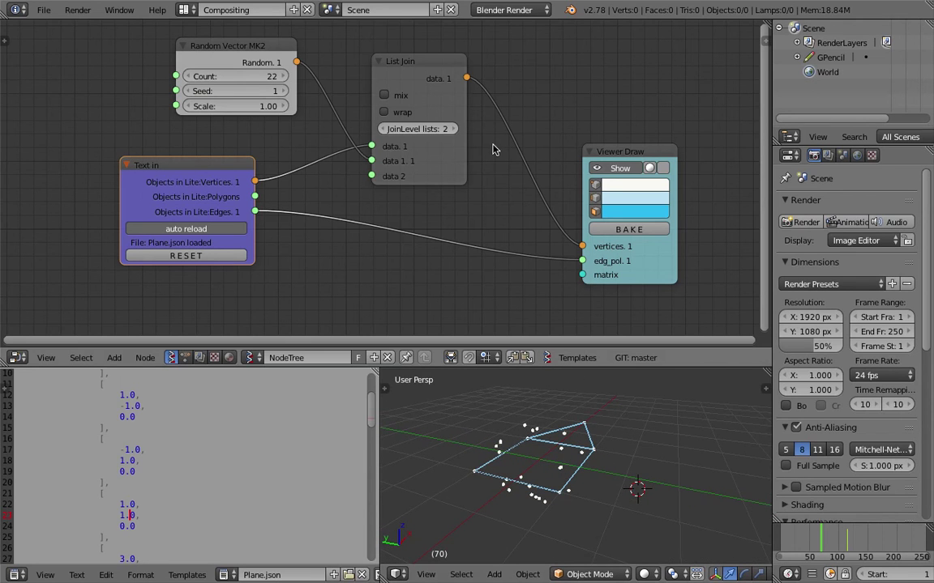
Step: Bake the Viewer Draw mesh again for inspection in edit mode, and delete the baked object
left_click(624, 231)
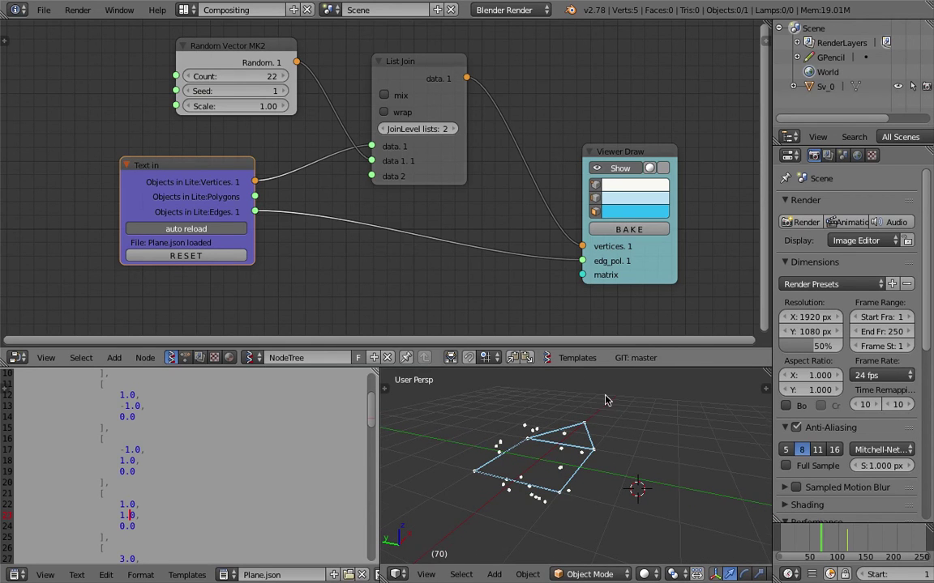
key("Tab")
left_click(694, 432)
right_click_drag(679, 441, 646, 399)
right_click(653, 422)
middle_click_drag(646, 400, 587, 437)
key("Tab")
left_click(508, 442)
middle_click_drag(464, 438, 501, 365)
key("x")
left_click(515, 401)
Step: Cut the link from Text in's Edges to Viewer Draw's edg_pol input and bake with only the vertices connected
right_click_drag(450, 173, 411, 167)
right_click_drag(444, 229, 438, 281, "ctrl")
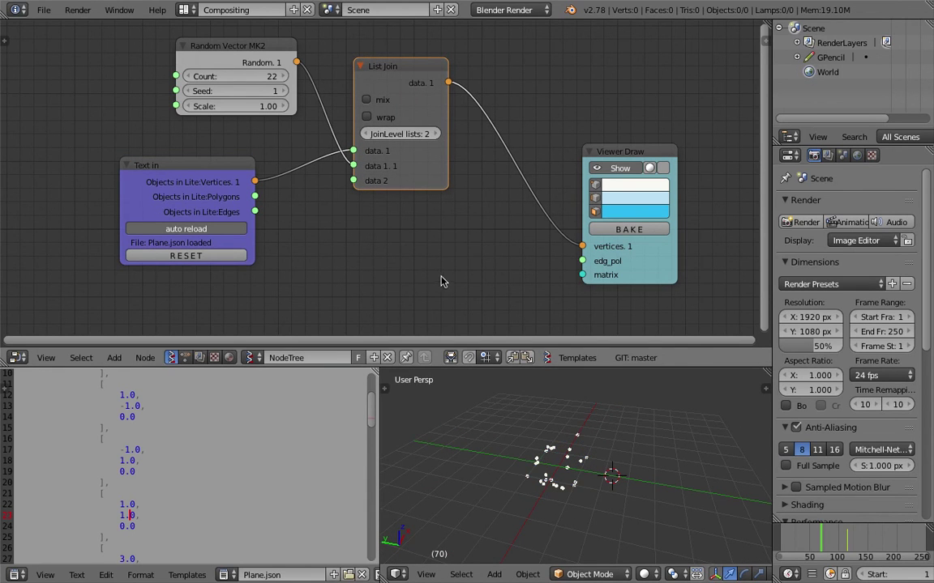
mouse_move(518, 422)
middle_mouse_down()
mouse_move(527, 454)
mouse_move(565, 505)
mouse_move(590, 511)
mouse_move(582, 442)
middle_mouse_up()
left_click(620, 227)
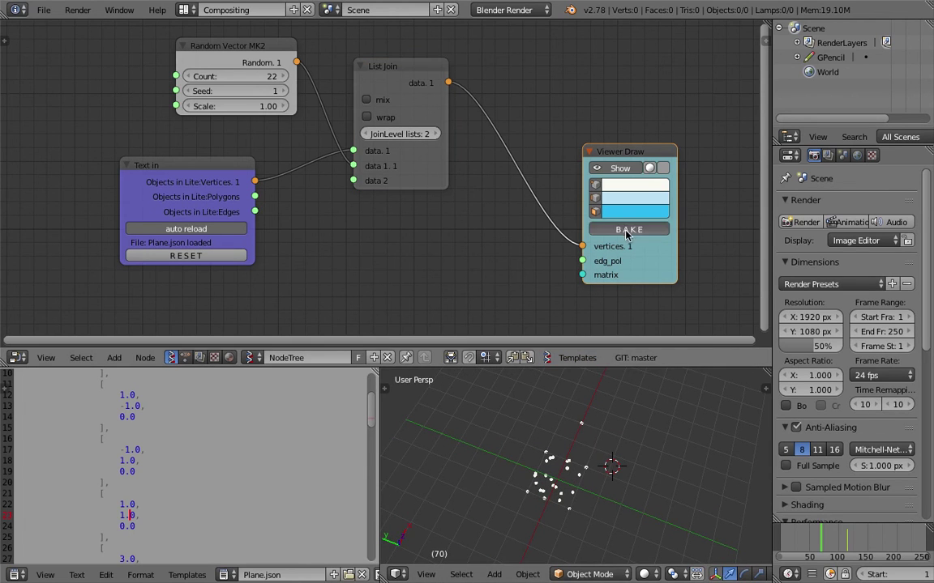
Step: Delete the object baked without edges and reconnect Text in's Edges to Viewer Draw's edg_pol input
right_click_drag(578, 478, 678, 468)
middle_click_drag(678, 468, 661, 446)
key("x")
left_click(652, 436)
mouse_move(254, 211)
left_mouse_down()
mouse_move(535, 225)
mouse_move(582, 261)
left_mouse_up()
Step: Delete the Random Vector MK2 and List Join nodes from the node tree
left_click_drag(625, 152, 582, 136)
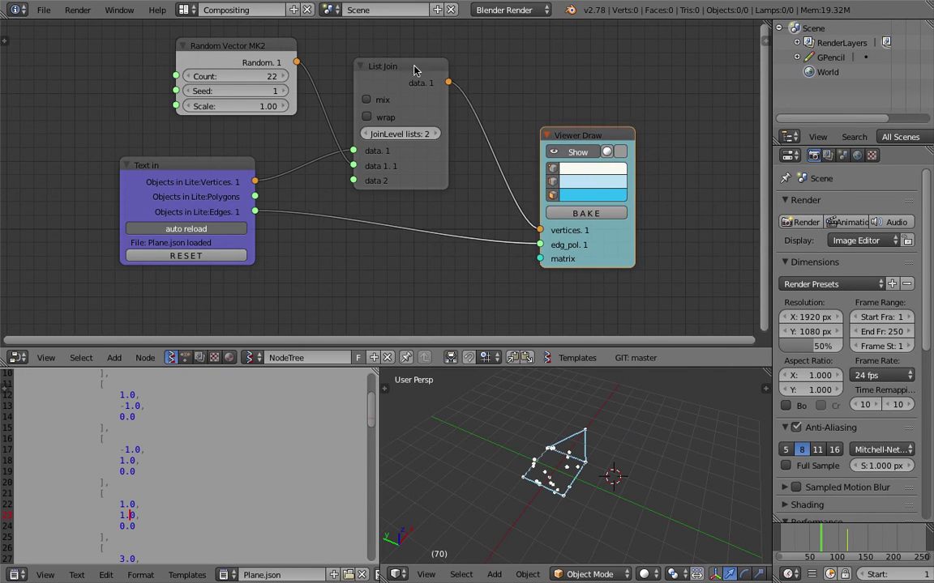
left_click_drag(235, 46, 279, 41)
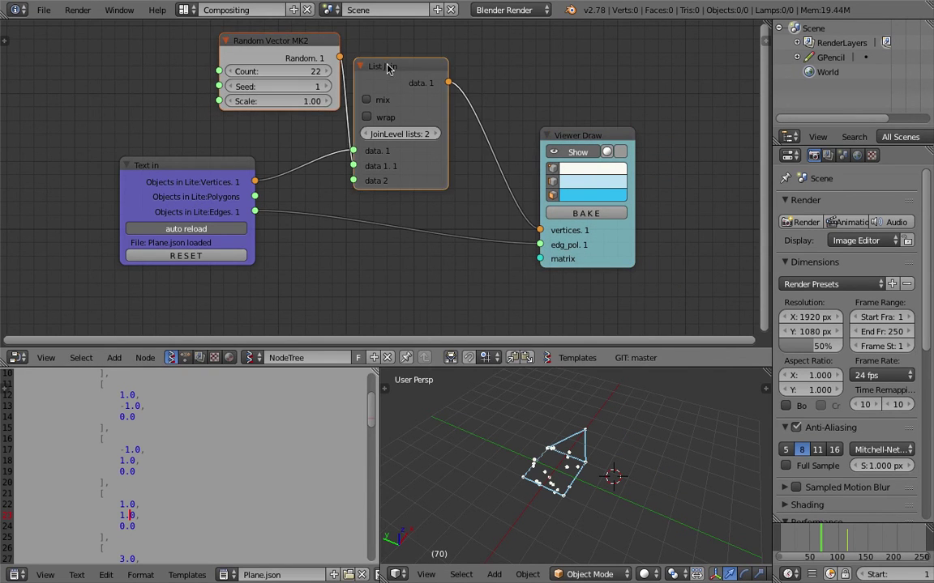
key("x")
Step: Connect Text in's Vertices directly to Viewer Draw's vertices input and save the file
left_click_drag(565, 137, 500, 120)
left_click_drag(254, 182, 475, 213)
left_click_drag(519, 118, 448, 111)
key("ctrl+s")
middle_click_drag(565, 476, 591, 485)
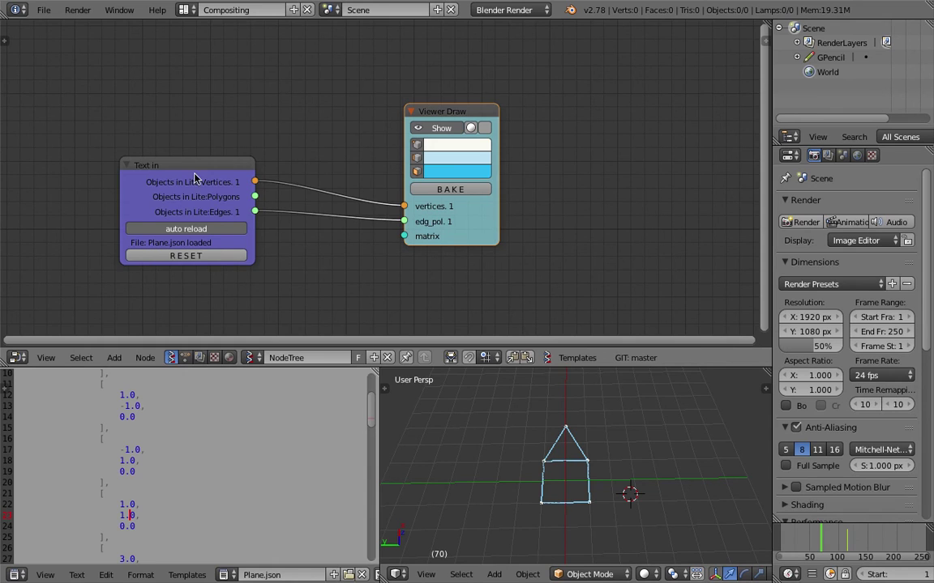
Step: Move the Text in node closer to Viewer Draw and narrow the text editor to enlarge the 3D view
left_click_drag(187, 161, 219, 138)
scroll(220, 468, "up", 3)
scroll(185, 432, "down", 7)
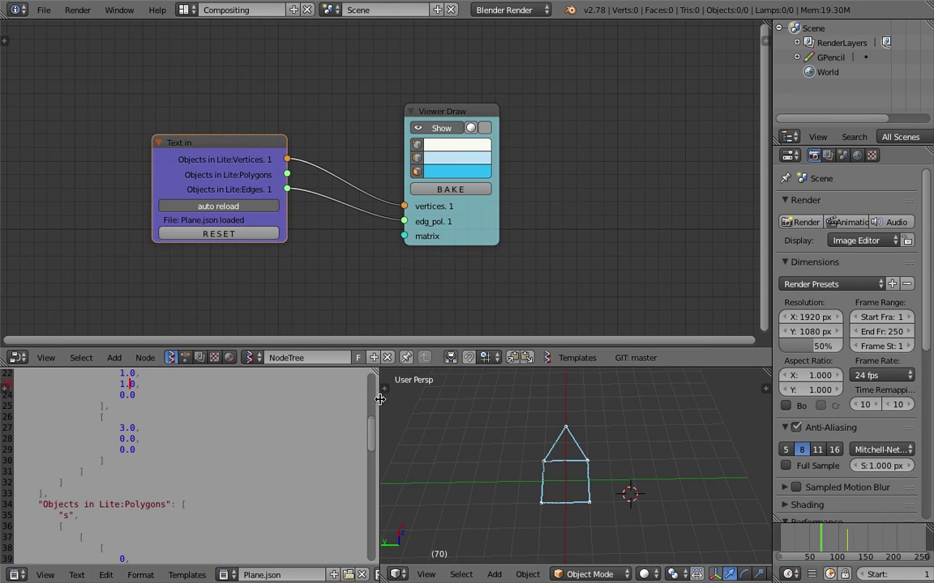
left_click_drag(379, 399, 326, 399)
Step: Examine the vertex coordinate entries in Plane.json
scroll(153, 438, "up", 7)
scroll(114, 444, "down", 6)
scroll(130, 463, "down", 3)
scroll(138, 460, "up", 9)
scroll(150, 456, "down", 9)
scroll(153, 454, "up", 5)
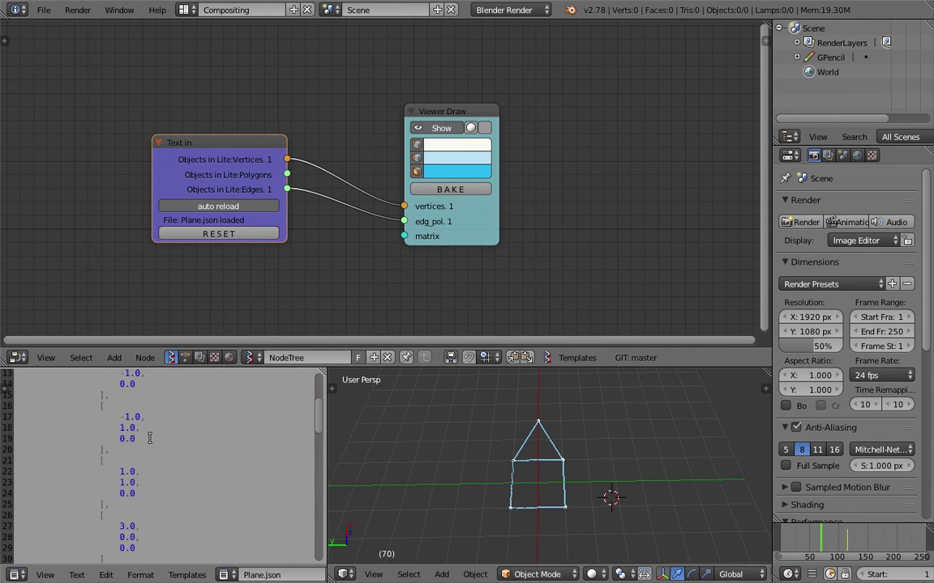
left_click_drag(109, 450, 139, 421)
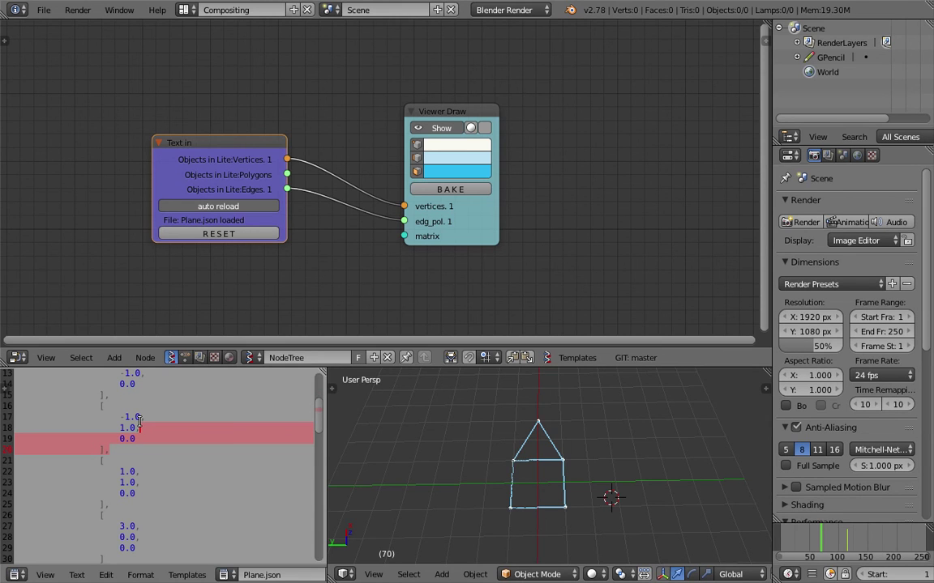
Step: Space the Text in and Viewer Draw nodes apart and review the edge index pairs in Plane.json
left_click_drag(434, 113, 541, 105)
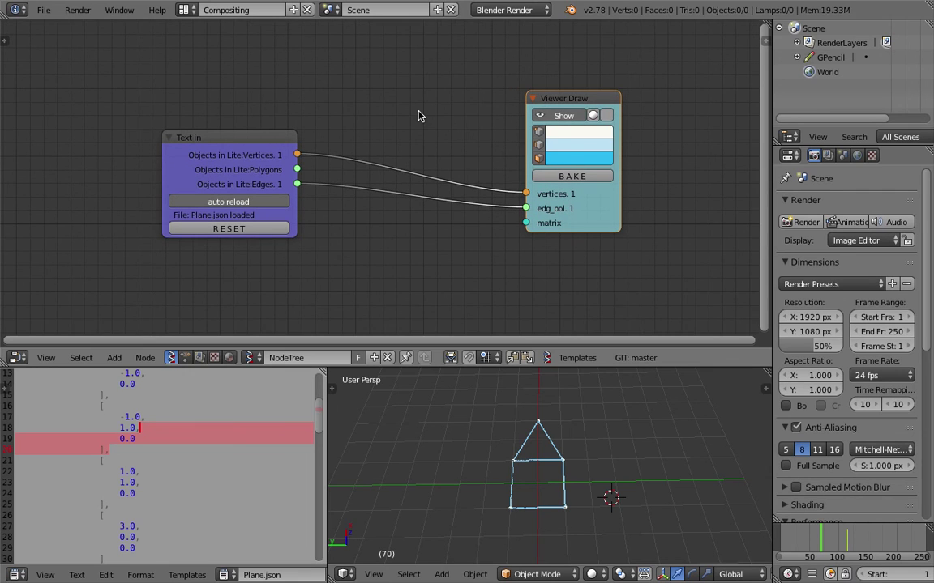
left_click_drag(212, 138, 249, 122)
scroll(126, 456, "down", 6)
left_click_drag(125, 456, 135, 481)
scroll(135, 478, "down", 6)
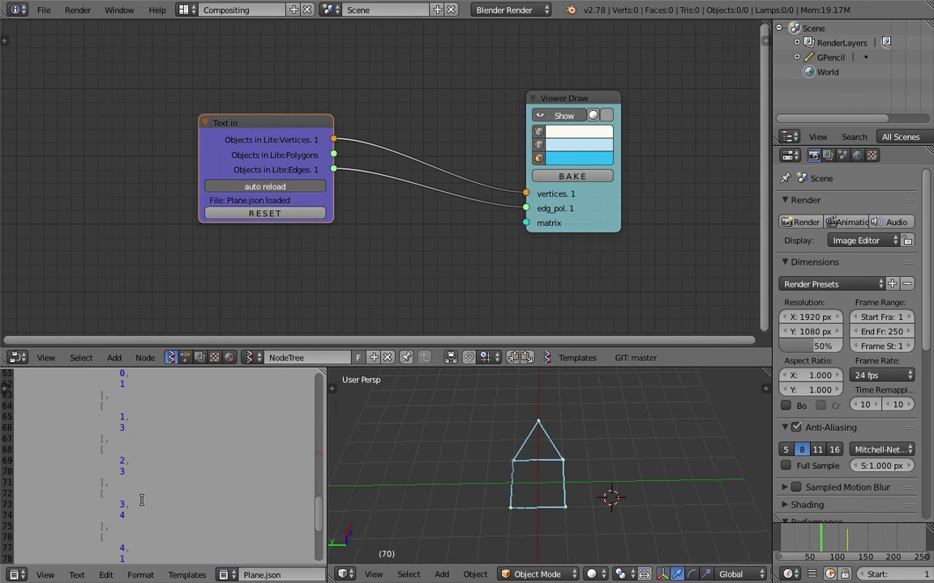
scroll(135, 475, "up", 4)
scroll(136, 478, "down", 7)
Step: Reposition the Viewer Draw and Text in nodes and save over enter_the_matrix_001.blend
left_click_drag(528, 196, 543, 192)
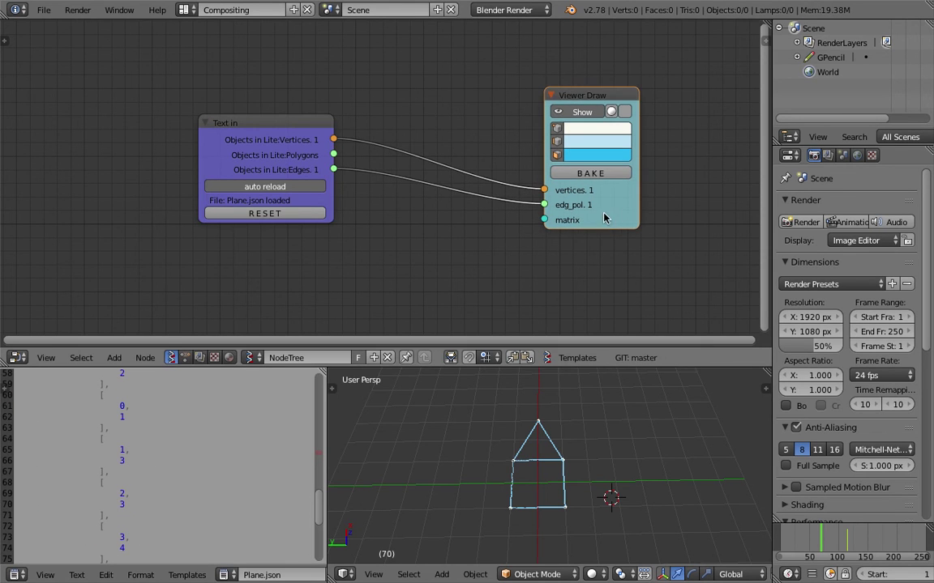
left_click_drag(269, 134, 285, 129)
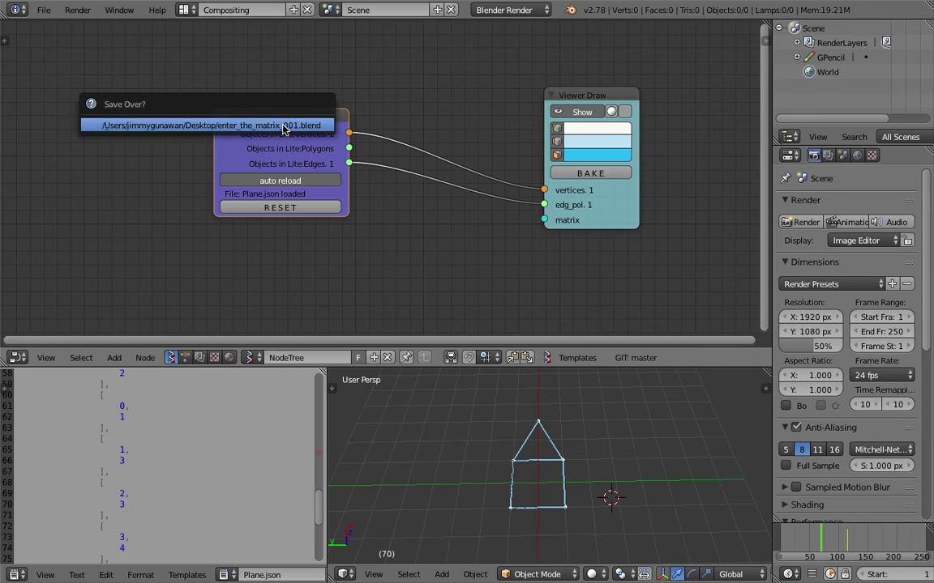
middle_click_drag(299, 251, 301, 249)
left_click_drag(298, 120, 317, 102)
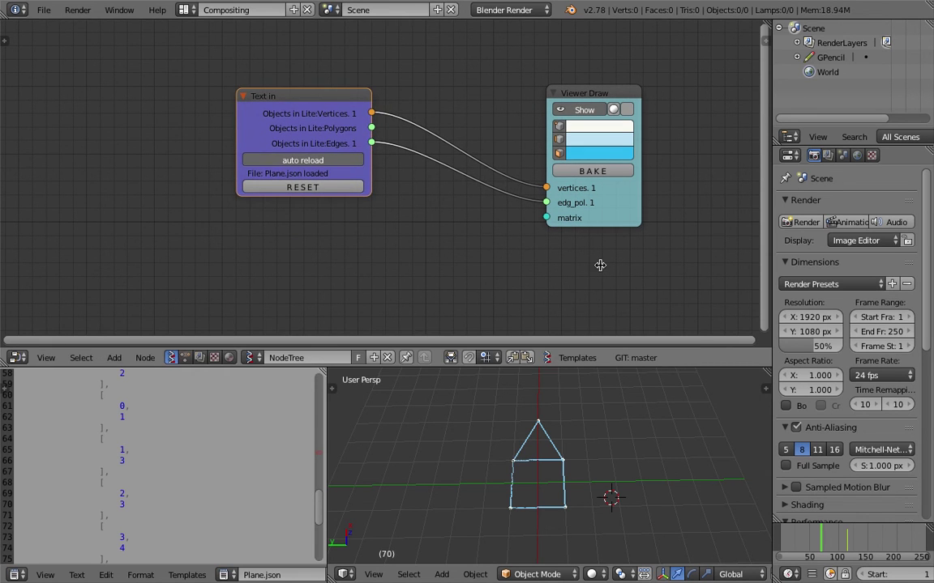
left_click_drag(619, 93, 602, 79)
Step: Place the 3D cursor near a corner of the mesh outline in the 3D view
middle_click_drag(734, 130, 619, 115)
key("shift+a")
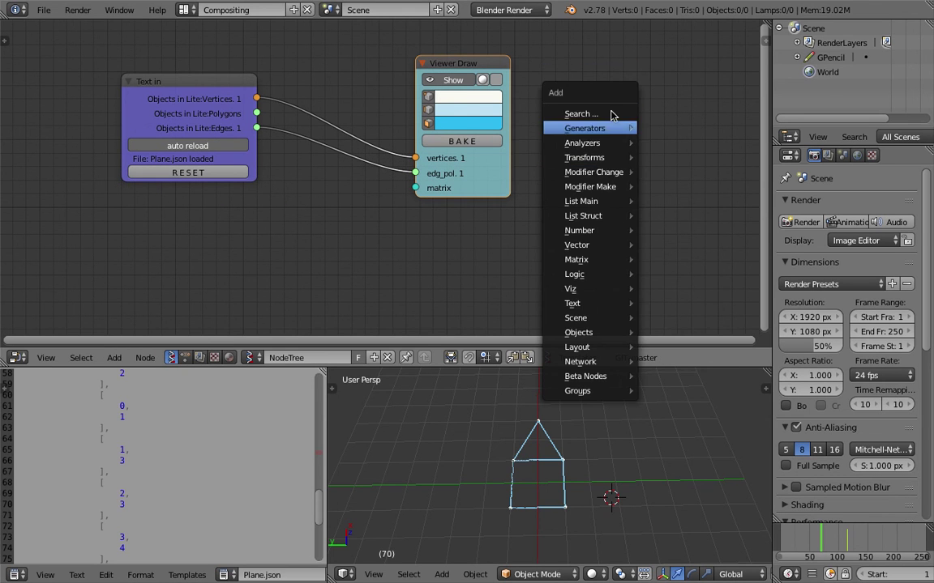
middle_click_drag(606, 551, 565, 472)
left_click(507, 477)
Step: Move the Viewer Draw node farther away from Text in to make room for more nodes
left_click_drag(483, 174, 584, 175)
middle_click_drag(445, 203, 493, 206)
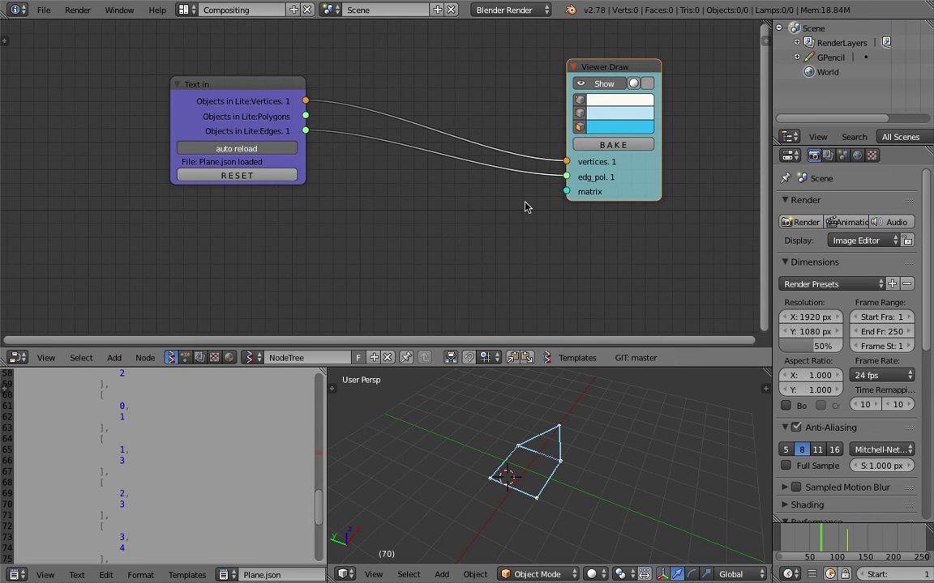
middle_click_drag(552, 421, 546, 417)
left_click_drag(633, 175, 640, 164)
middle_click_drag(417, 213, 423, 197)
Step: Add a Matrix in node below the vertex and edge links and connect its Matrix output to Viewer Draw's matrix input
key("shift+a")
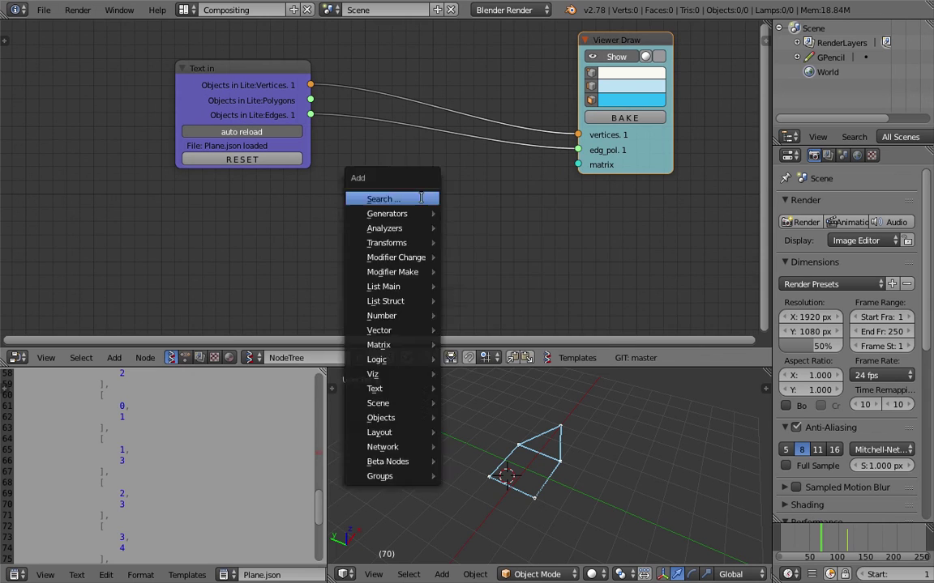
left_click(422, 198)
type("matrix i")
key("Return")
left_click(422, 198)
left_click_drag(517, 222, 531, 205)
left_click_drag(573, 170, 577, 164)
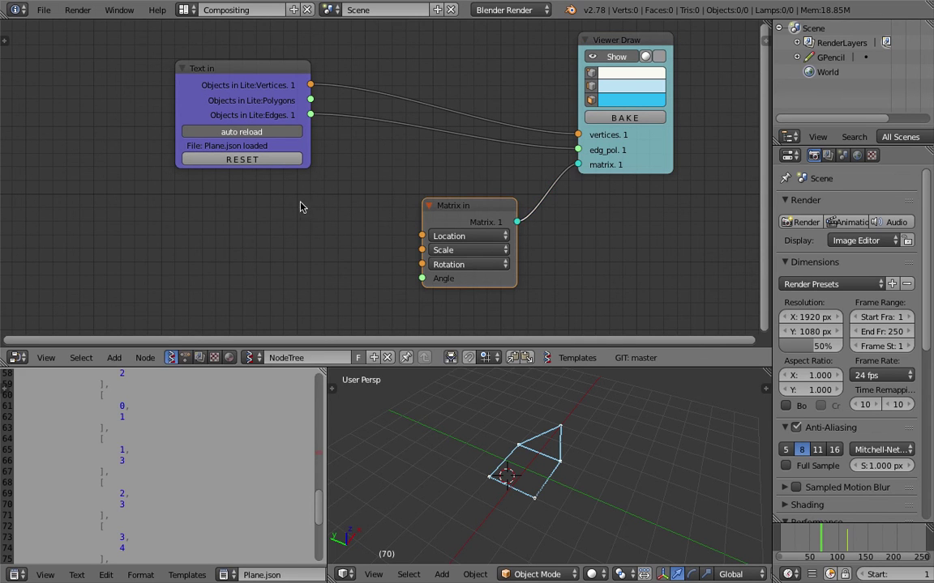
Step: Add a Plane node below Text in and connect its Vertices to Matrix in's Location input
key("shift+a")
left_click(297, 202)
type("plane")
key("Return")
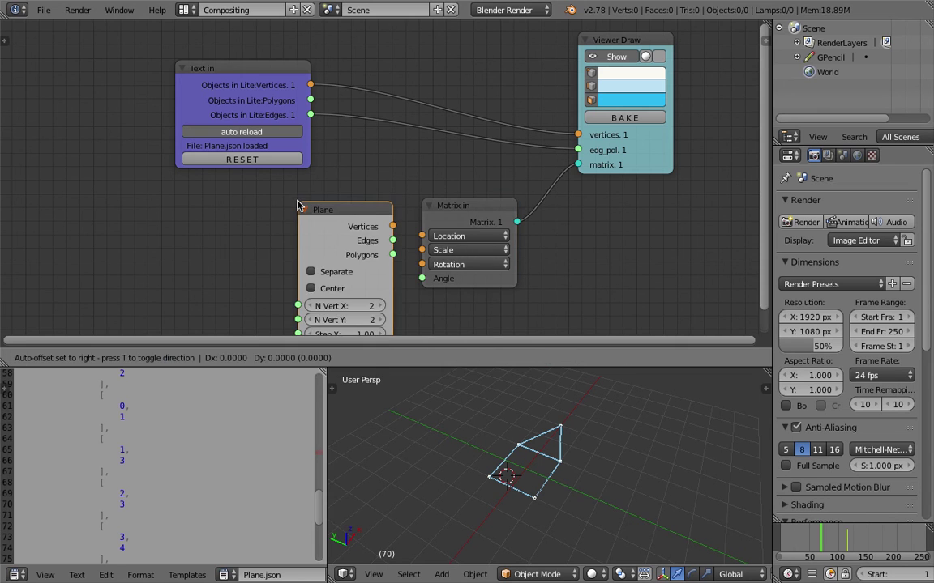
left_click(256, 183)
left_click_drag(350, 206, 422, 236)
scroll(368, 265, "down", 1)
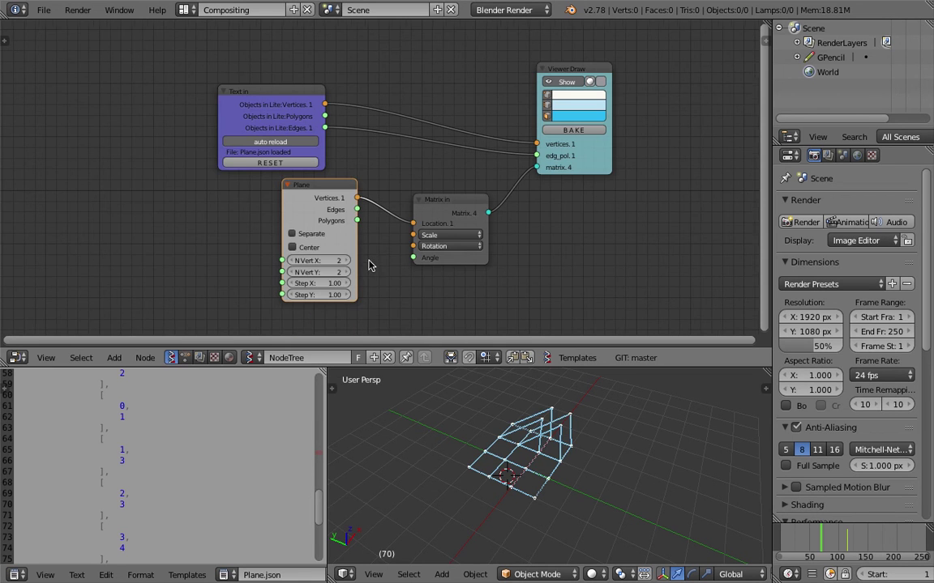
Step: Set the Plane node's N Vert X and Y to 5 and Step X and Y to 5.65, and save the file
left_click_drag(336, 263, 405, 294)
scroll(467, 412, "down", 5)
middle_click_drag(468, 413, 492, 464, "shift")
middle_click_drag(610, 477, 536, 465)
left_click_drag(335, 285, 393, 295)
middle_click_drag(646, 476, 559, 498)
key("ctrl+s")
left_click(694, 499)
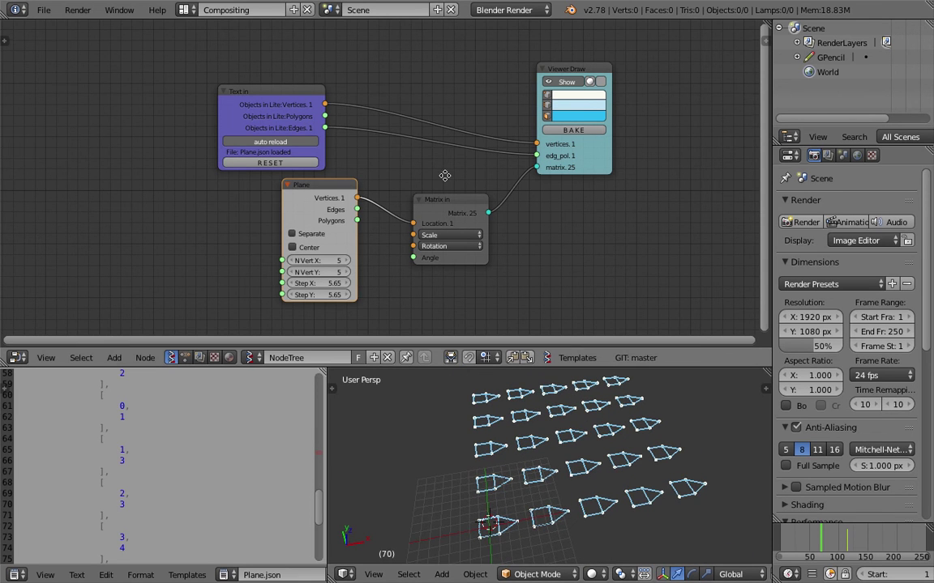
Step: Insert a Rotation node on the Vertices link between Text in and Viewer Draw
key("shift+a")
left_click(404, 89)
type("rot")
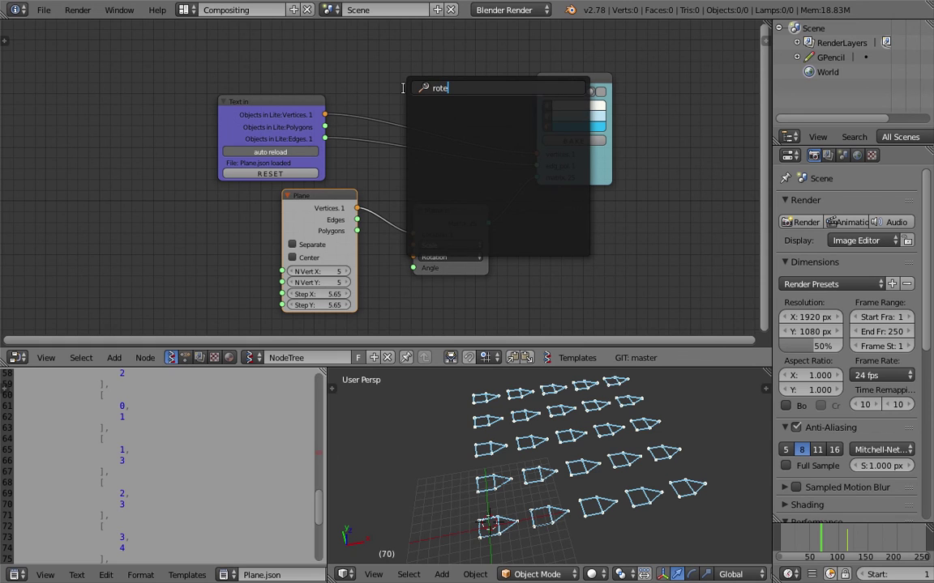
key("Return")
left_click(404, 92)
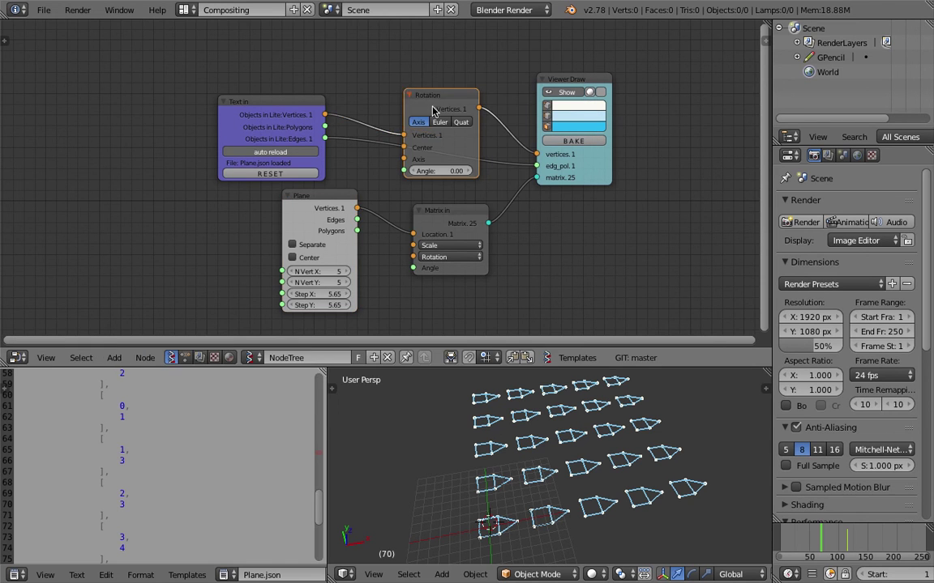
Step: Move the Rotation node above the links and switch its rotation mode to Euler
key("shift+a")
left_click(360, 59)
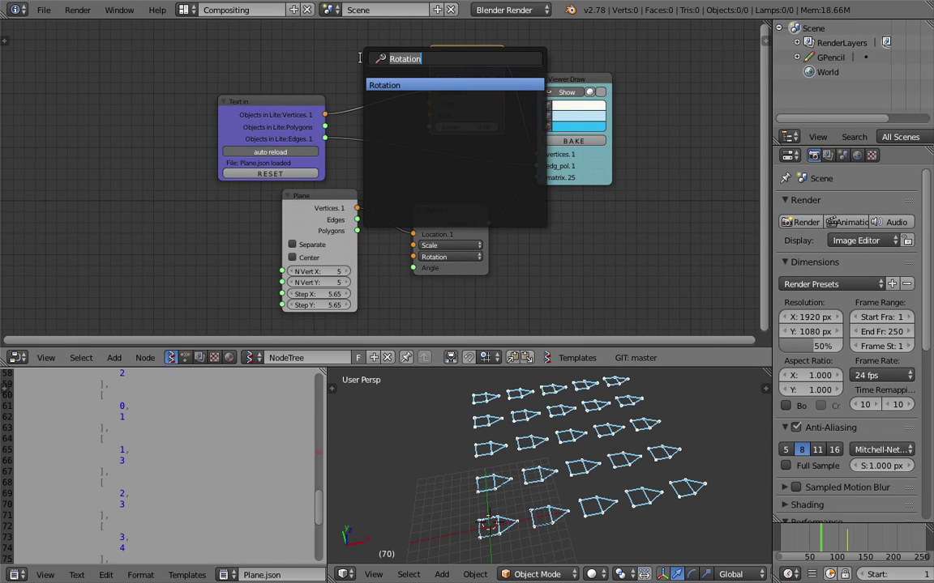
scroll(438, 49, "up", 1)
left_click(471, 87)
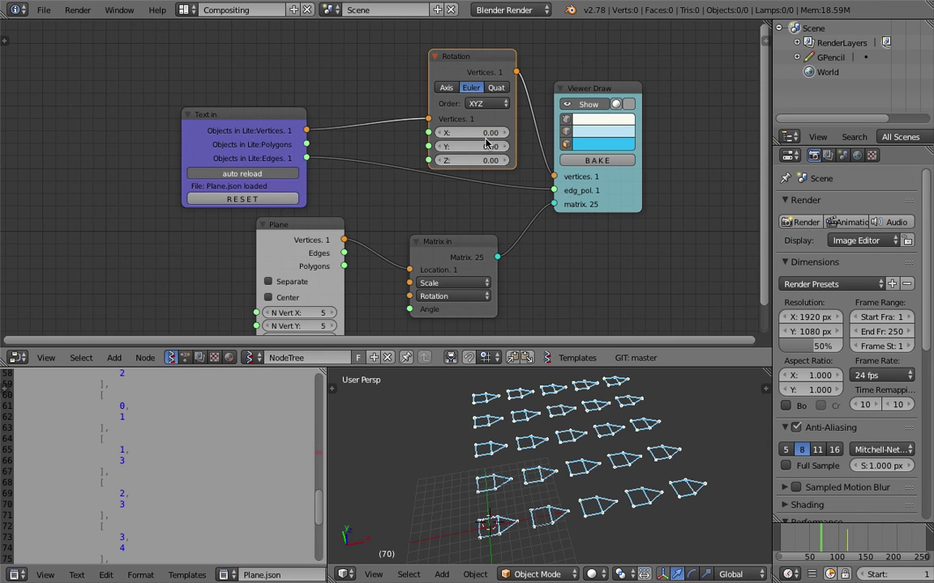
Step: Set the Rotation node's Z angle to 90 and Y angle to -90, and save the file
left_click_drag(474, 160, 570, 160)
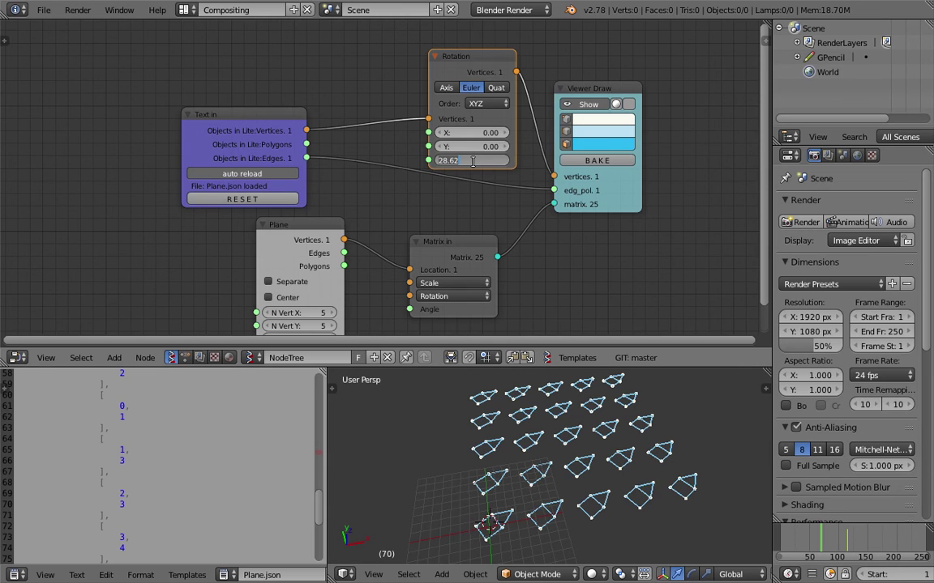
key("Return")
left_click_drag(473, 145, 667, 145)
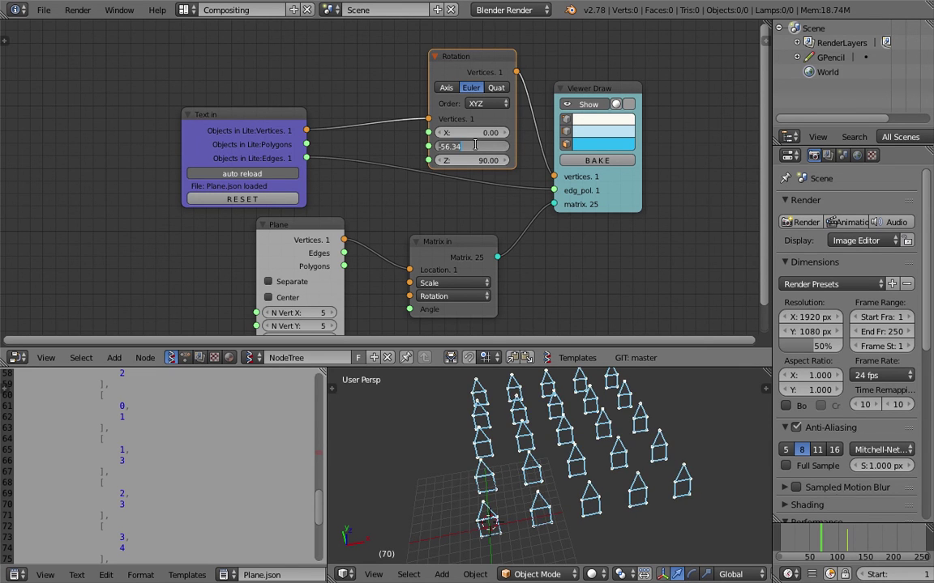
type("-90")
key("Return")
middle_click_drag(506, 401, 566, 484)
key("ctrl+s")
left_click(567, 484)
Step: Set the Plane node's Step X and Y to 6.25 and N Vert X and Y to 10
middle_click_drag(420, 271, 421, 228)
scroll(420, 228, "down", 1)
left_click_drag(333, 288, 341, 302)
left_click_drag(325, 265, 325, 277)
type("10")
key("Return")
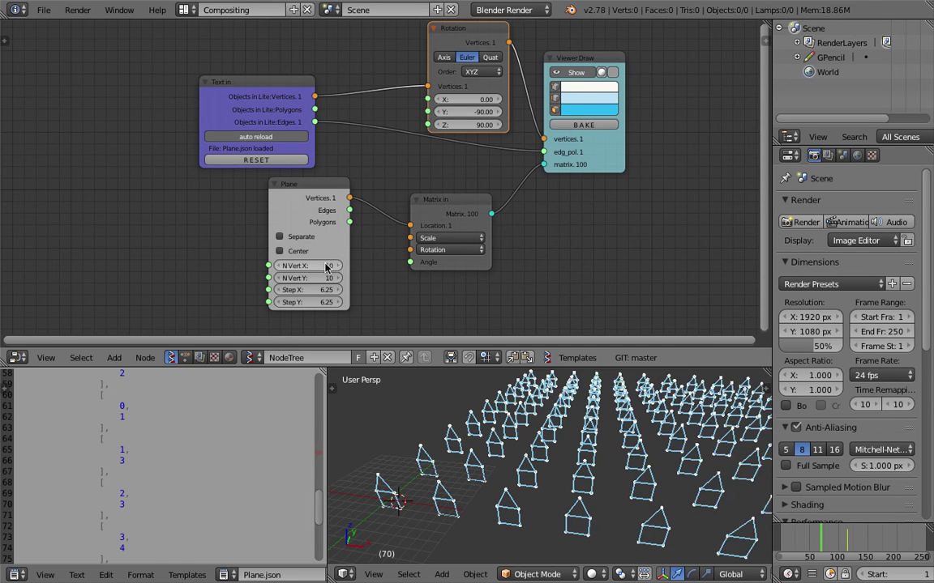
scroll(638, 454, "down", 2)
middle_click_drag(638, 453, 544, 462, "shift")
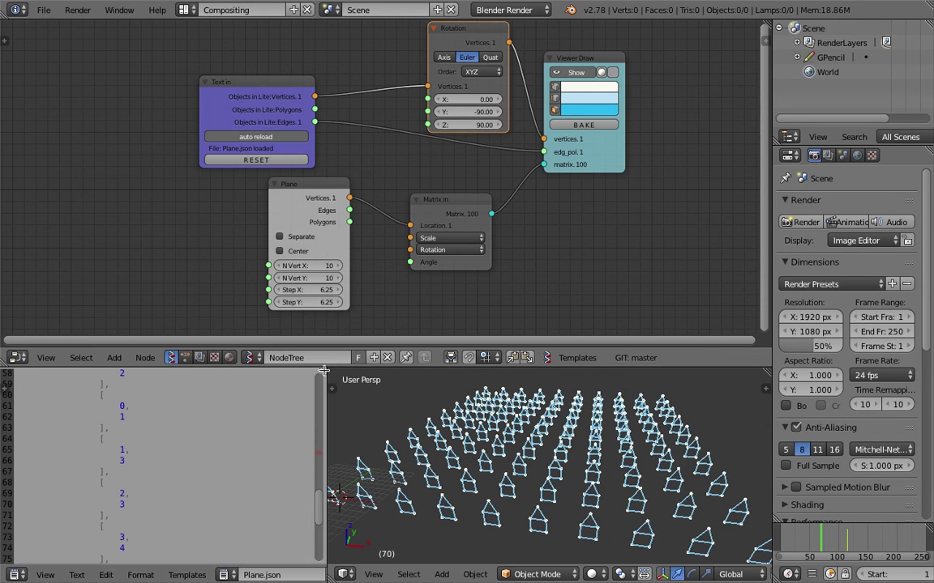
Step: Merge the text editor area into the 3D view so the view spans the full width, and save the file
left_click_drag(324, 371, 312, 397)
scroll(348, 448, "down", 3)
key("ctrl+s")
middle_click_drag(381, 445, 434, 286)
left_click(392, 450)
Step: Spread the Matrix in and Plane nodes farther apart horizontally and save the file
mouse_move(453, 203)
left_mouse_down()
mouse_move(418, 201)
mouse_move(524, 192)
left_mouse_up()
left_click_drag(326, 194, 262, 197)
key("ctrl+s")
left_click(262, 197)
middle_click_drag(377, 405, 407, 347)
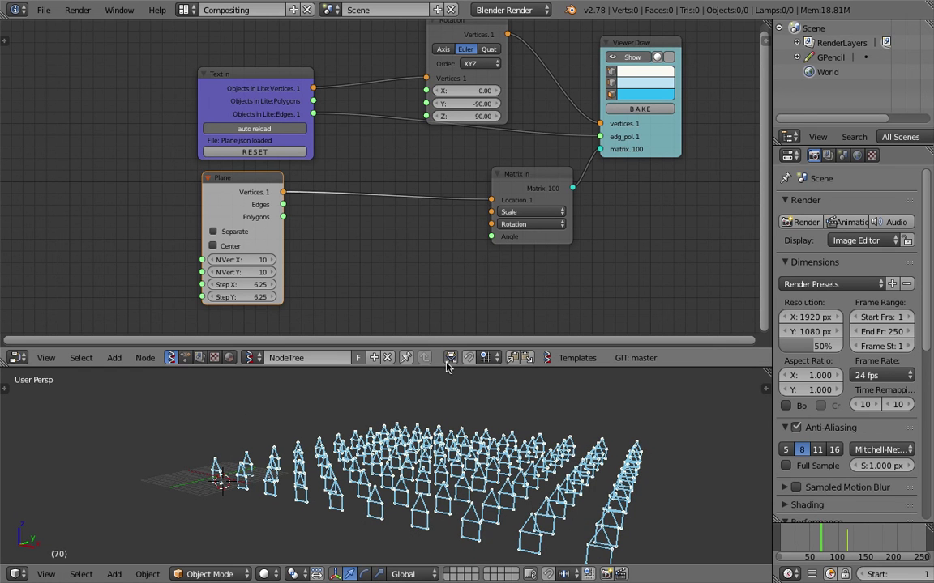
Step: Enlarge the 3D view area, split it into two side-by-side areas, and make the second one a Text Editor
left_click_drag(453, 369, 454, 331)
scroll(462, 204, "down", 2)
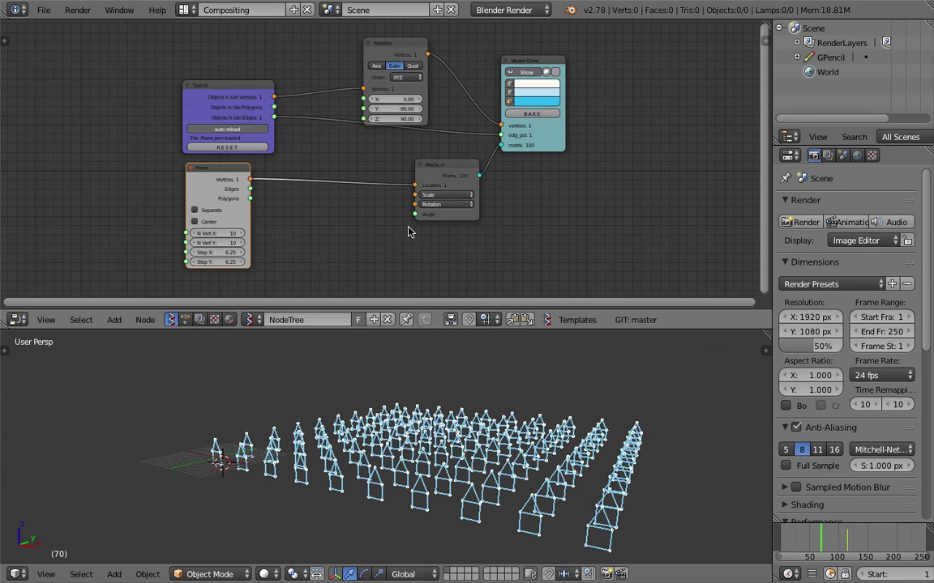
left_click_drag(766, 350, 449, 511)
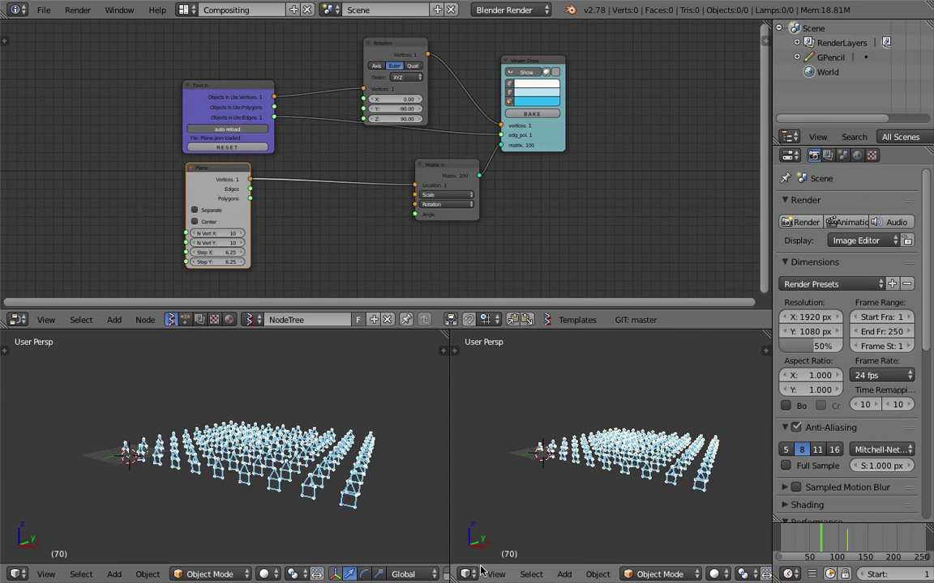
left_click(466, 574)
left_click(479, 414)
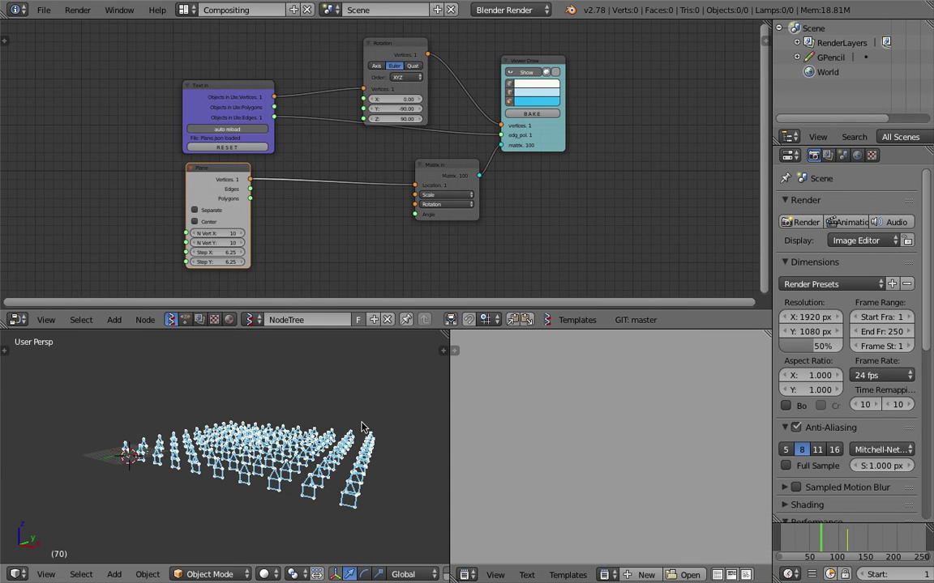
Step: Add a cube, move it above the instanced grid near the origin, and scale it up about 3.8 times
middle_click_drag(324, 425, 342, 435)
key("shift+a")
mouse_move(329, 364)
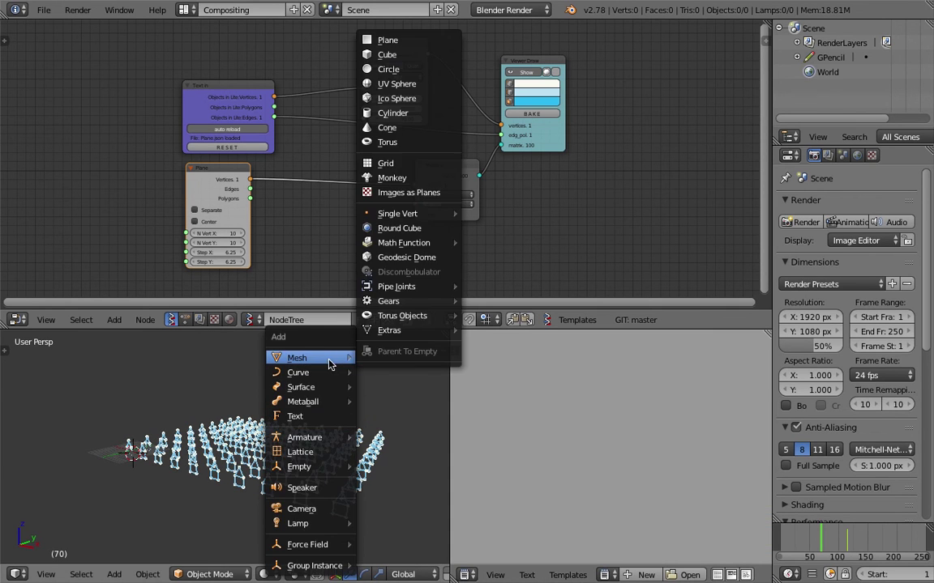
left_click(386, 54)
key("g")
left_click(219, 419)
key("s")
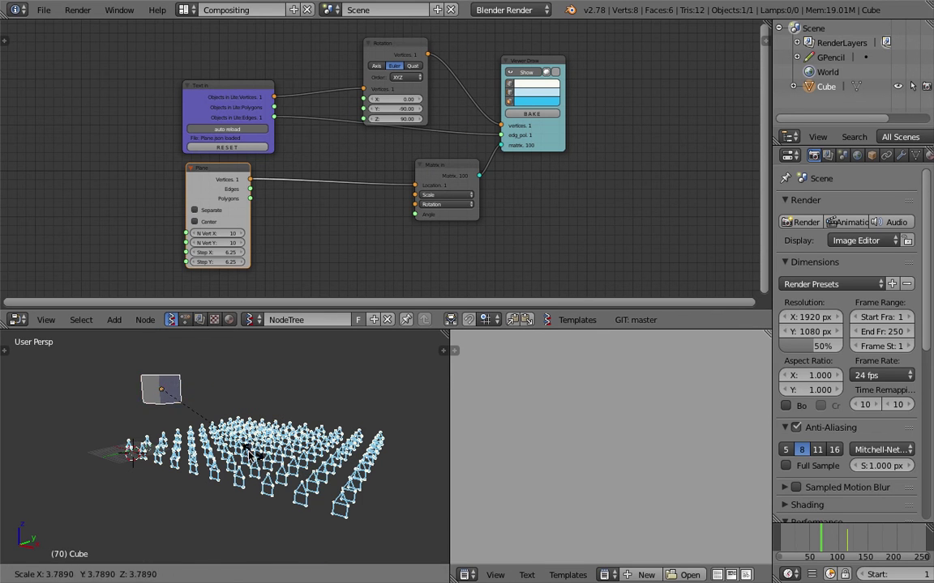
left_click(258, 458)
Step: In Edit Mode, extrude the cube's top face upward about 3.3 units and scale it narrower
middle_click_drag(259, 461, 282, 487)
scroll(282, 487, "up", 3)
middle_click_drag(239, 412, 236, 433)
key("Tab")
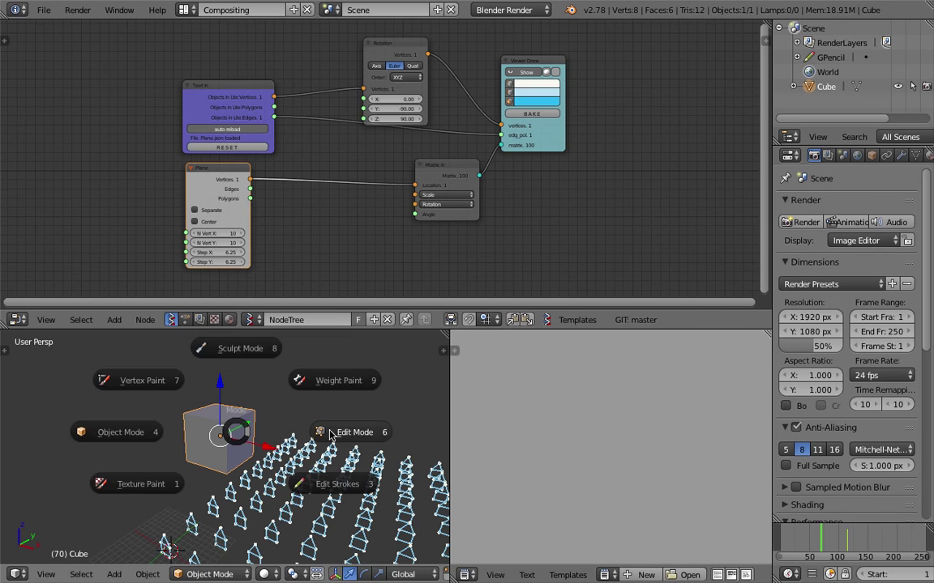
left_click(265, 444)
scroll(420, 574, "down", 2)
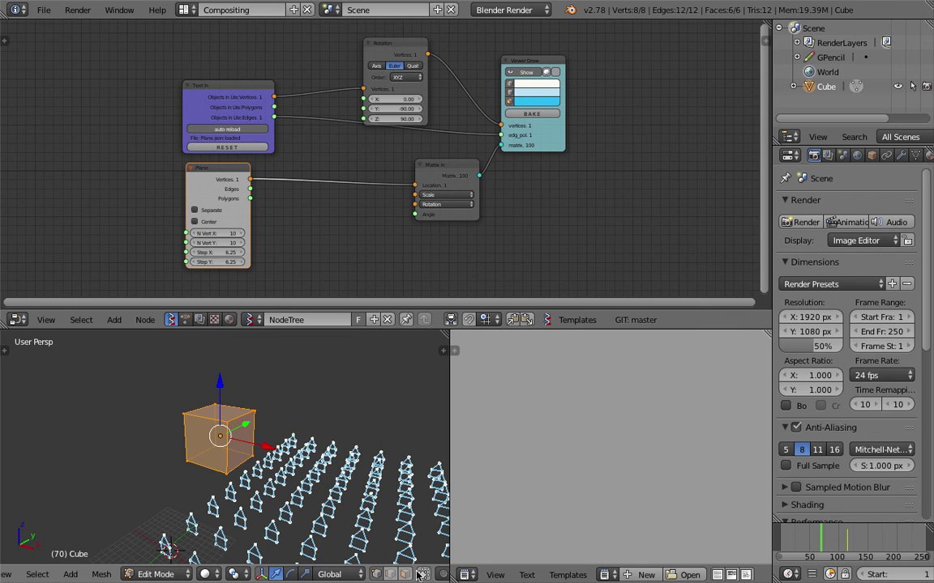
right_click(221, 416)
key("e")
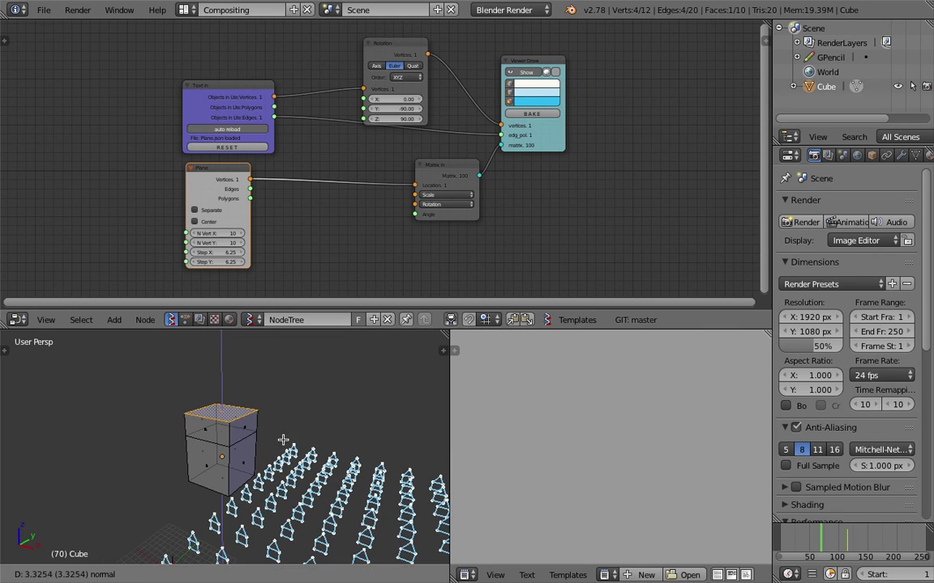
left_click(286, 438)
key("s")
left_click(275, 428)
Step: Extrude the narrowed top face upward twice more, raise and widen the end face, and return to Object Mode
key("e")
left_click(271, 431)
key("e")
left_click(316, 409)
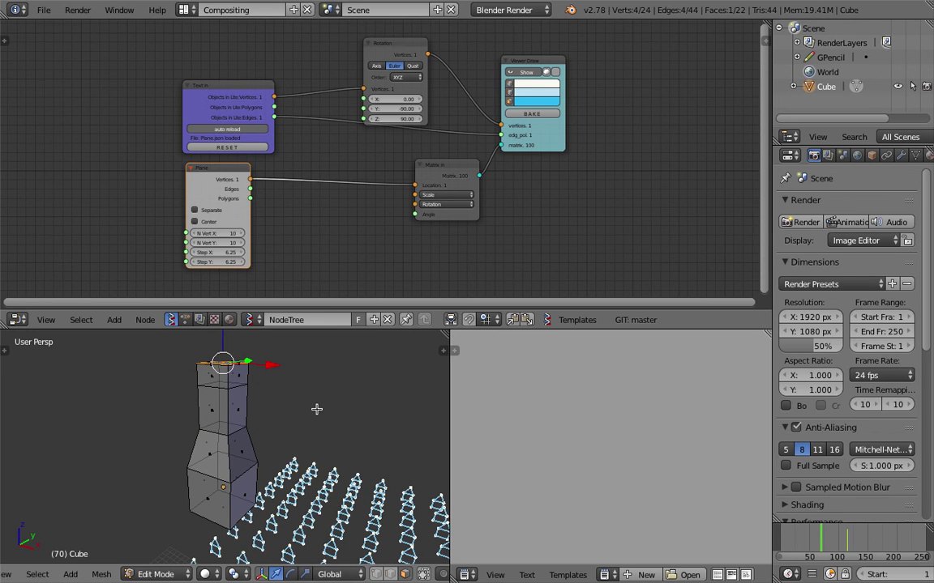
left_click_drag(223, 340, 254, 578)
key("s")
left_click(315, 510)
key("Tab")
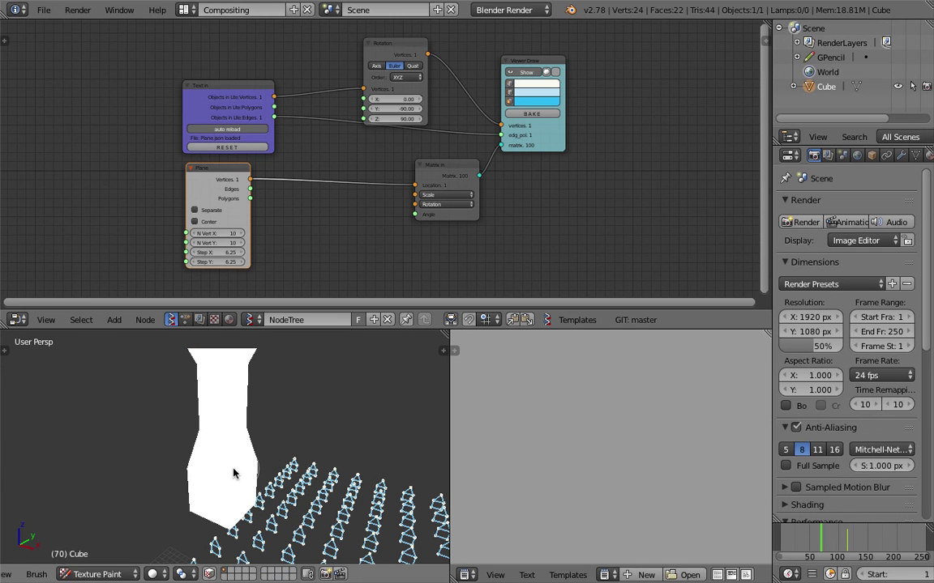
left_click(97, 574)
left_click(122, 555)
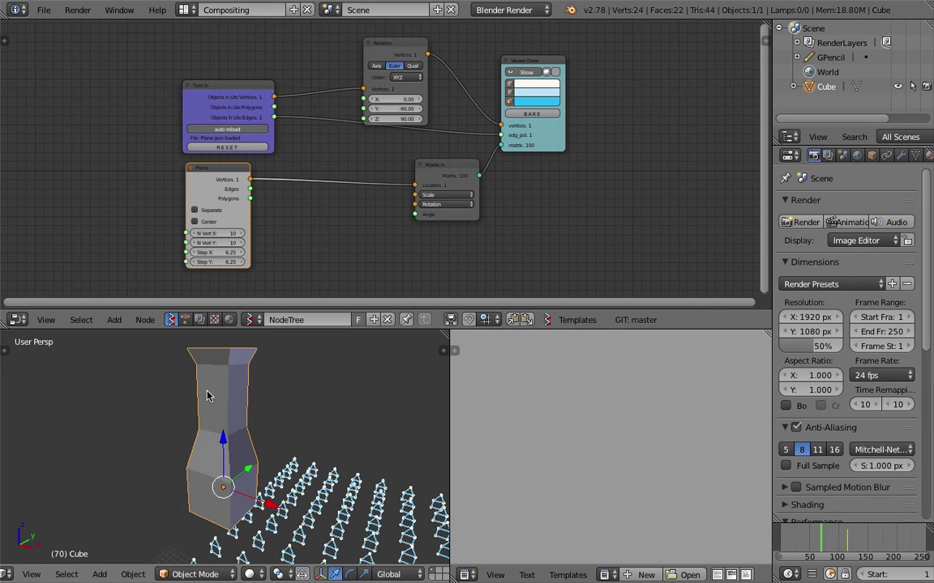
Step: Inspect the extruded cube from several angles, delete it, and save the file
middle_click_drag(280, 428, 272, 469)
middle_click_drag(431, 437, 262, 436)
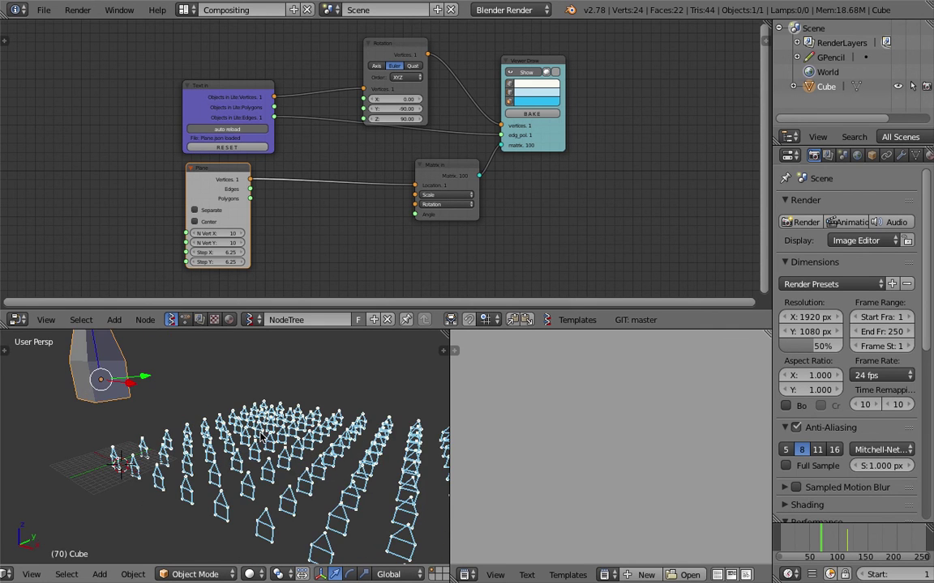
middle_click_drag(95, 388, 172, 444)
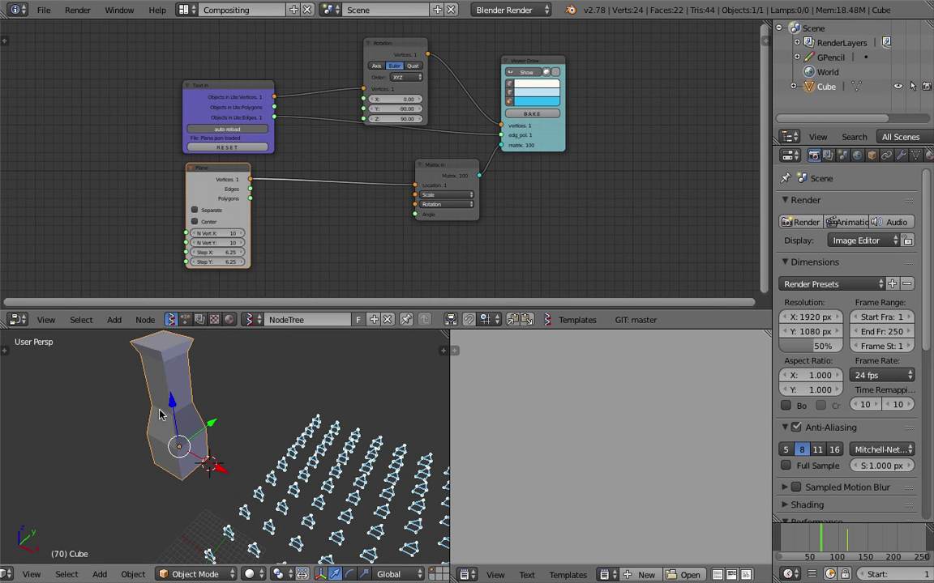
middle_click_drag(166, 397, 188, 471)
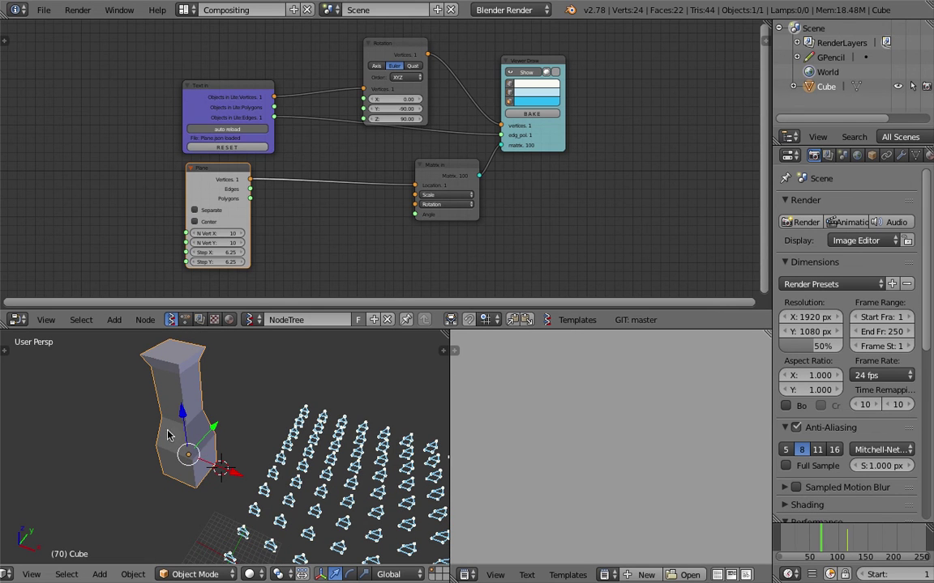
middle_click_drag(166, 373, 207, 445)
middle_click_drag(209, 410, 219, 478)
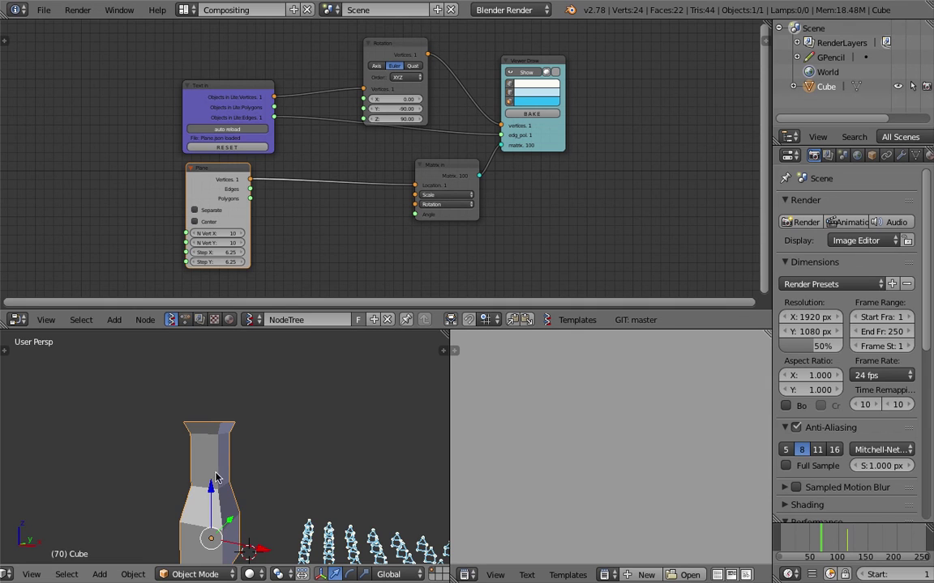
middle_click_drag(277, 442, 285, 420)
key("Delete")
key("ctrl+s")
left_click(286, 418)
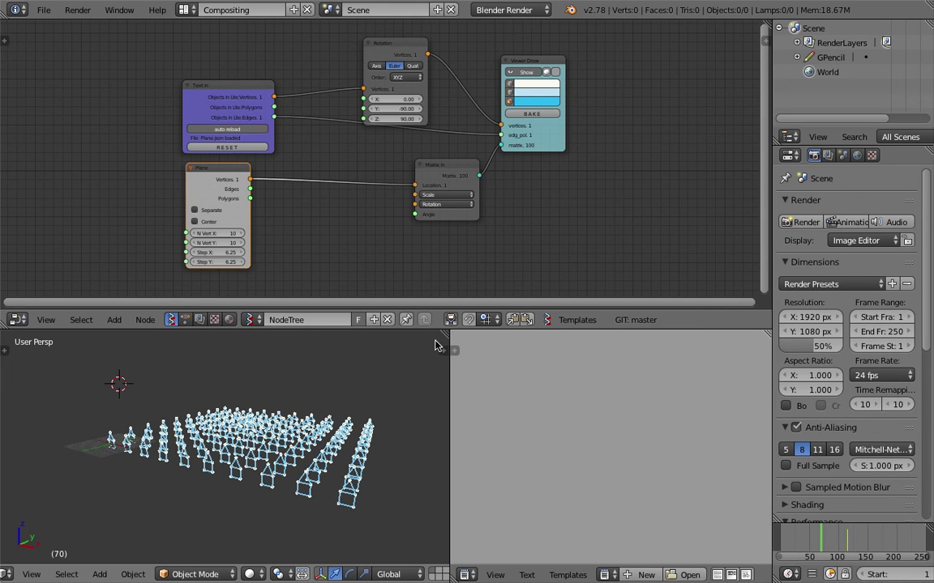
Step: Merge the blank Text Editor area back into the 3D view and save the file
left_click_drag(443, 337, 583, 389)
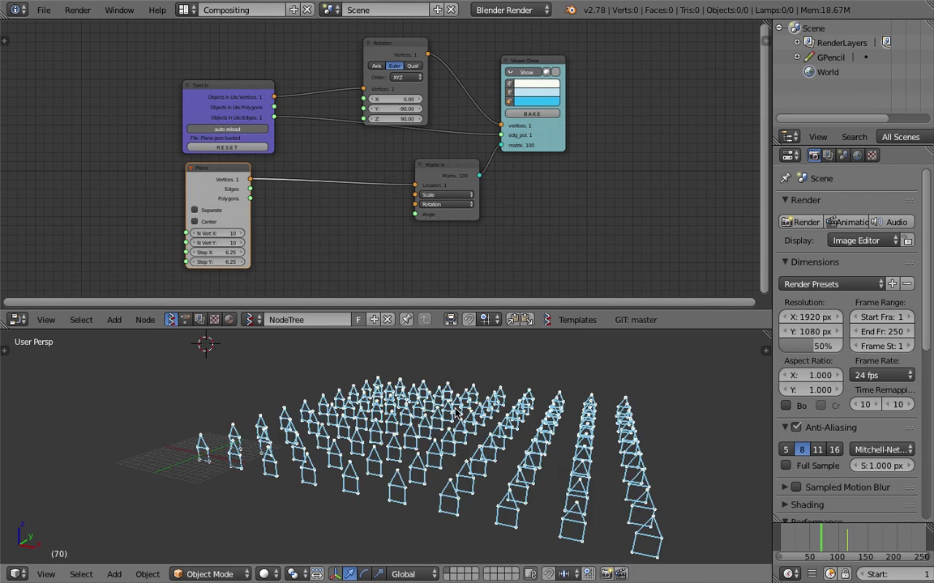
key("ctrl+s")
left_click(426, 402)
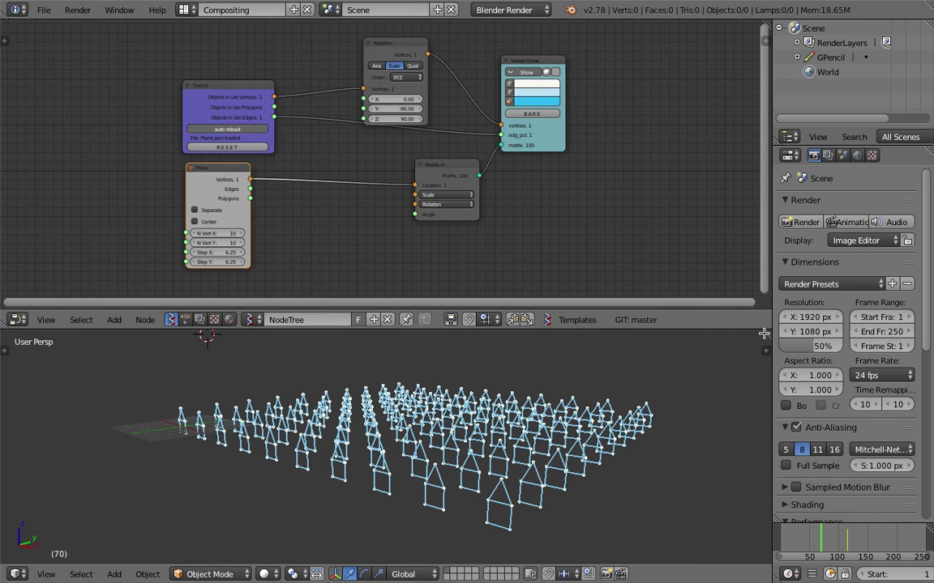
Step: Split the 3D view in two, switch the new area to the Text Editor, and open Plane.json in it
left_click_drag(745, 338, 452, 357)
left_click(468, 575)
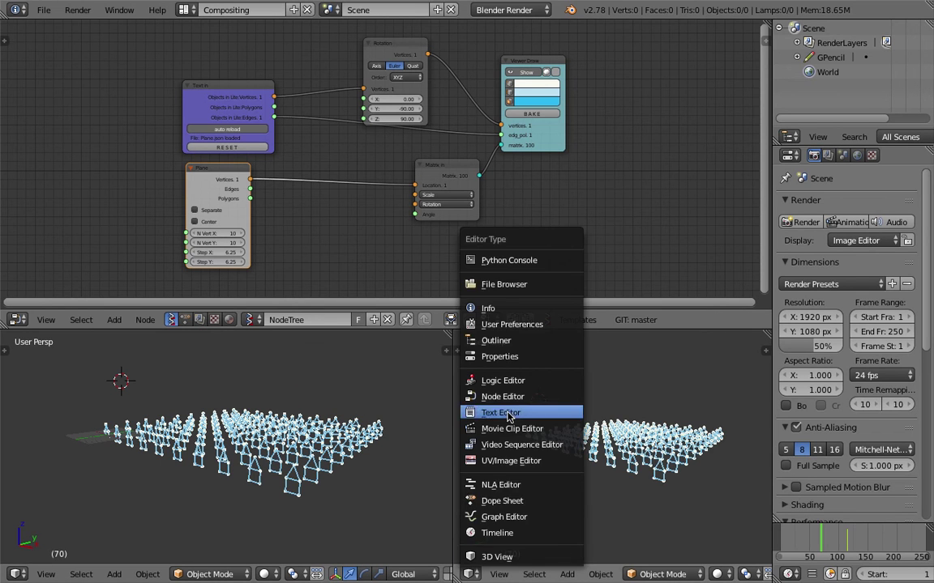
left_click(487, 373)
left_click(611, 575)
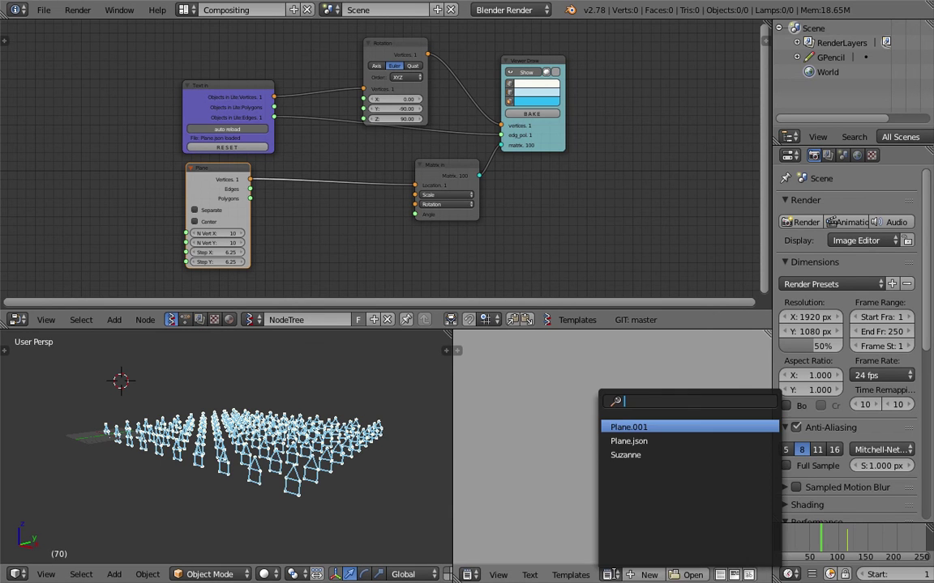
left_click(650, 441)
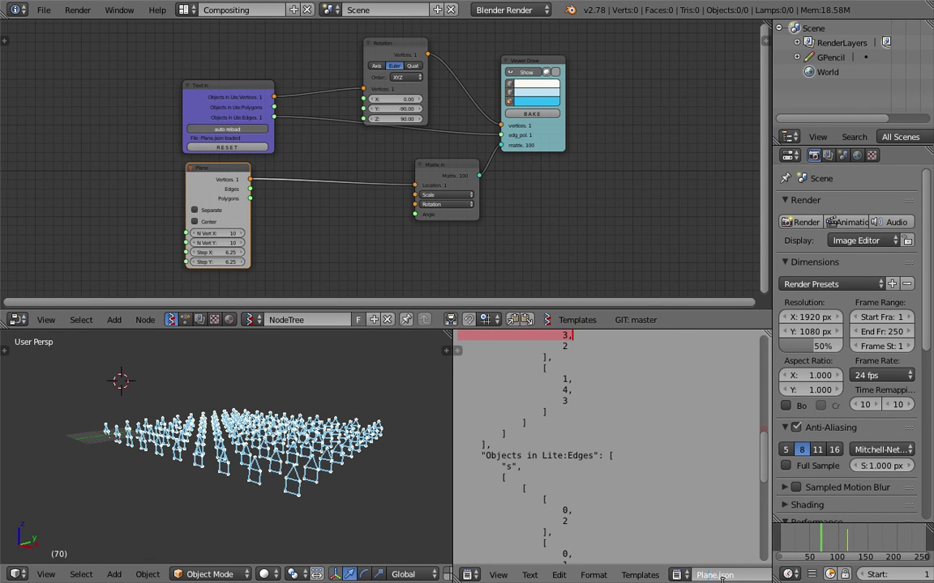
Step: Show the node editor's sidebar, expand SV import/export, and export the node tree to a gist
middle_click_drag(354, 416, 357, 458)
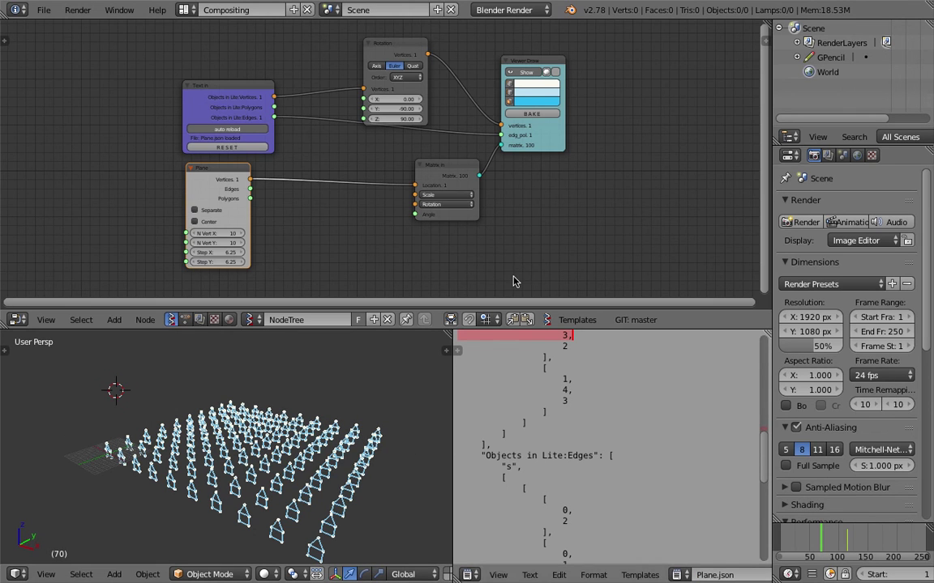
scroll(494, 223, "down", 2)
scroll(464, 172, "up", 2)
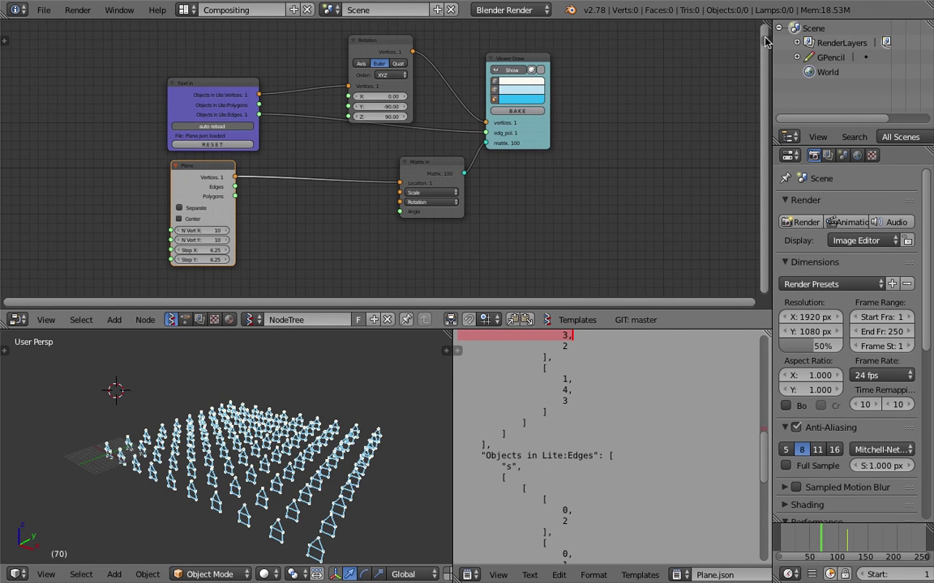
left_click(765, 41)
scroll(699, 204, "down", 6)
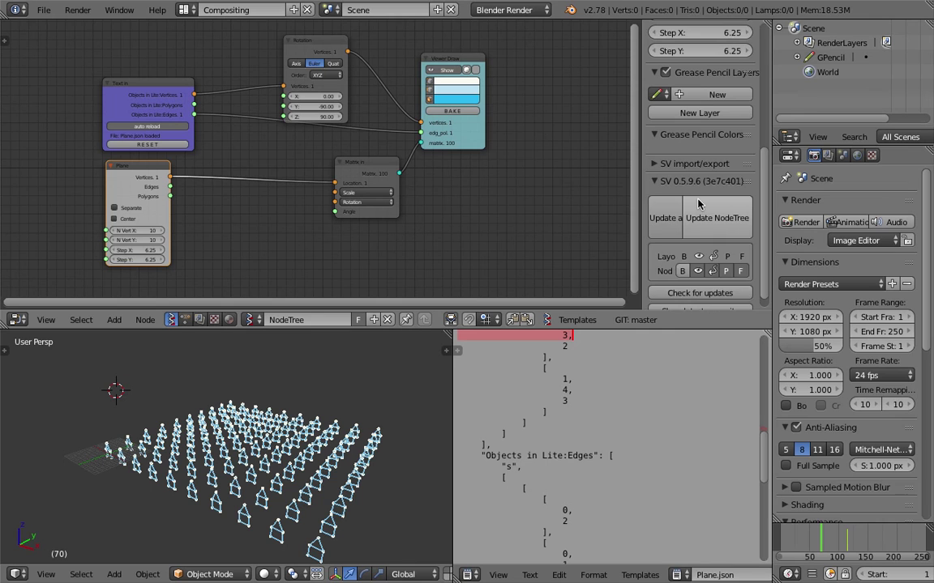
scroll(698, 203, "down", 1)
left_click(693, 151)
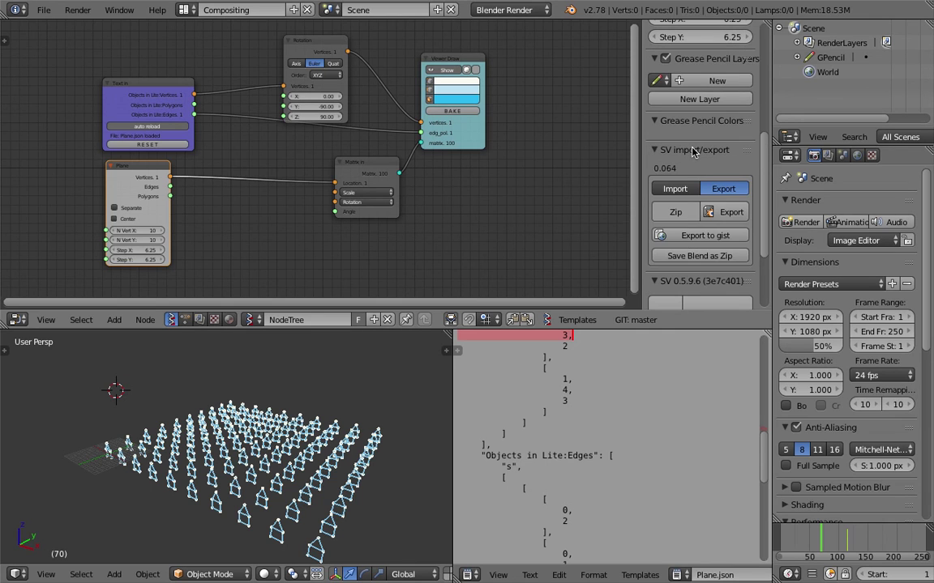
left_click(685, 236)
Step: Tidy the layout by raising the Text in node and moving the Plane node closer to Matrix in
middle_click_drag(465, 224, 491, 234)
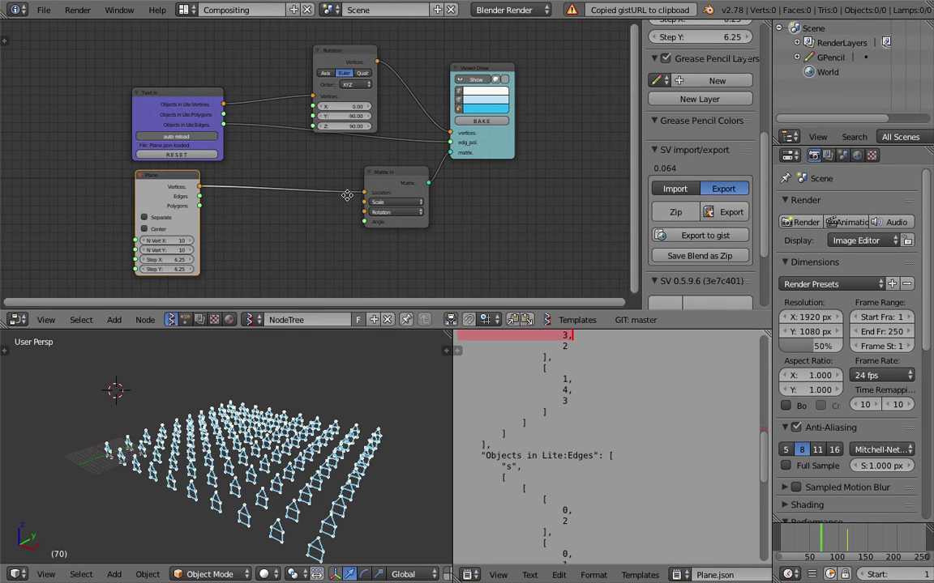
middle_click_drag(347, 195, 356, 201)
left_click_drag(198, 91, 218, 58)
left_click_drag(155, 180, 217, 156)
middle_click_drag(366, 399, 332, 423)
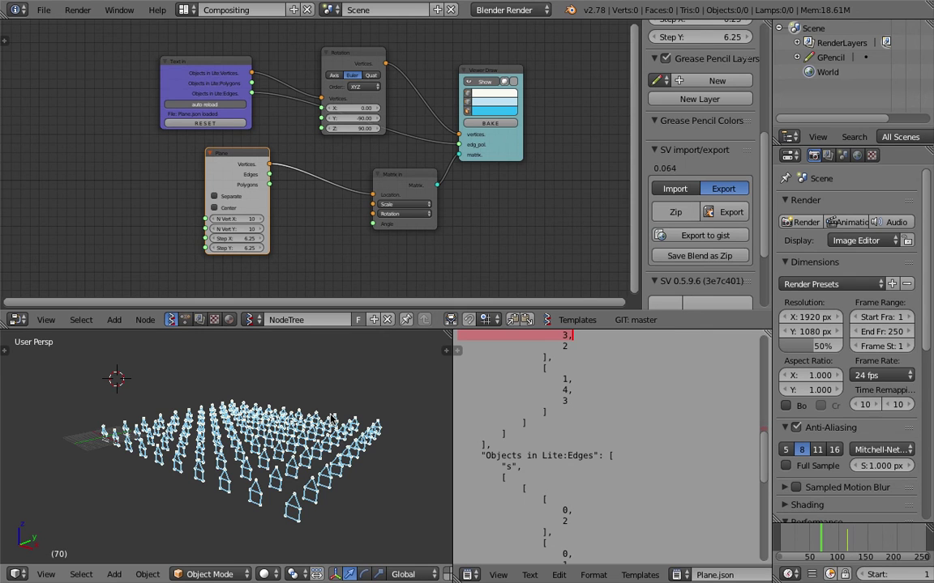
middle_click_drag(350, 412, 363, 376)
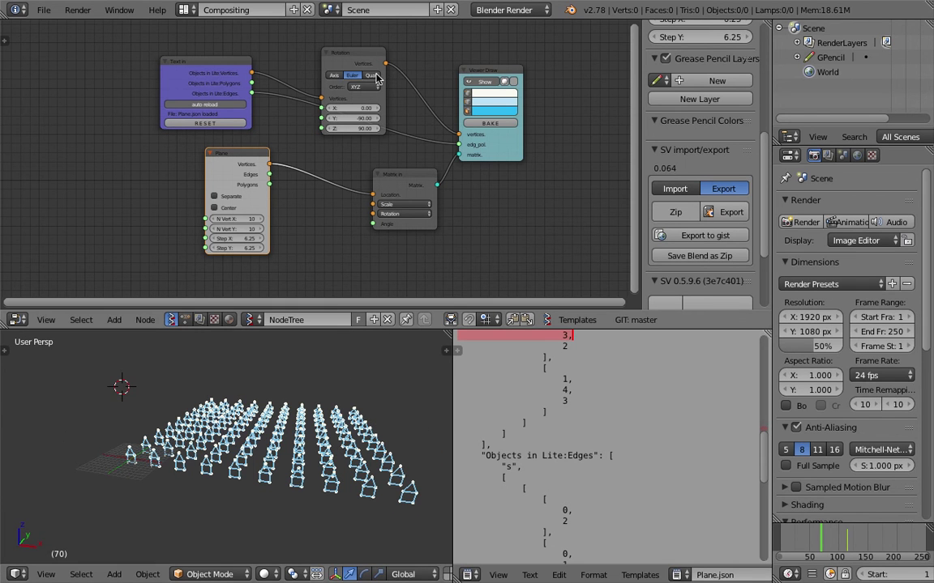
scroll(299, 168, "up", 1)
left_click_drag(231, 154, 281, 164)
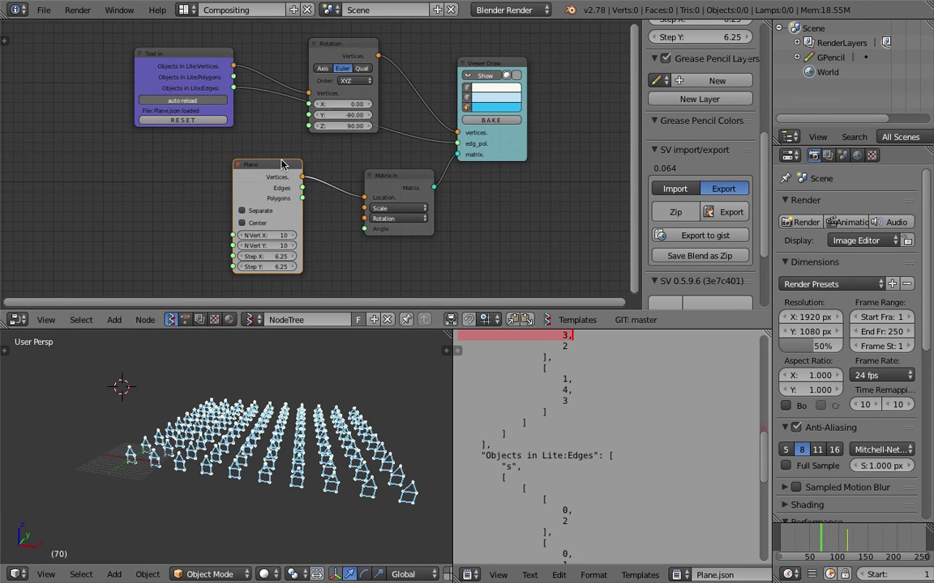